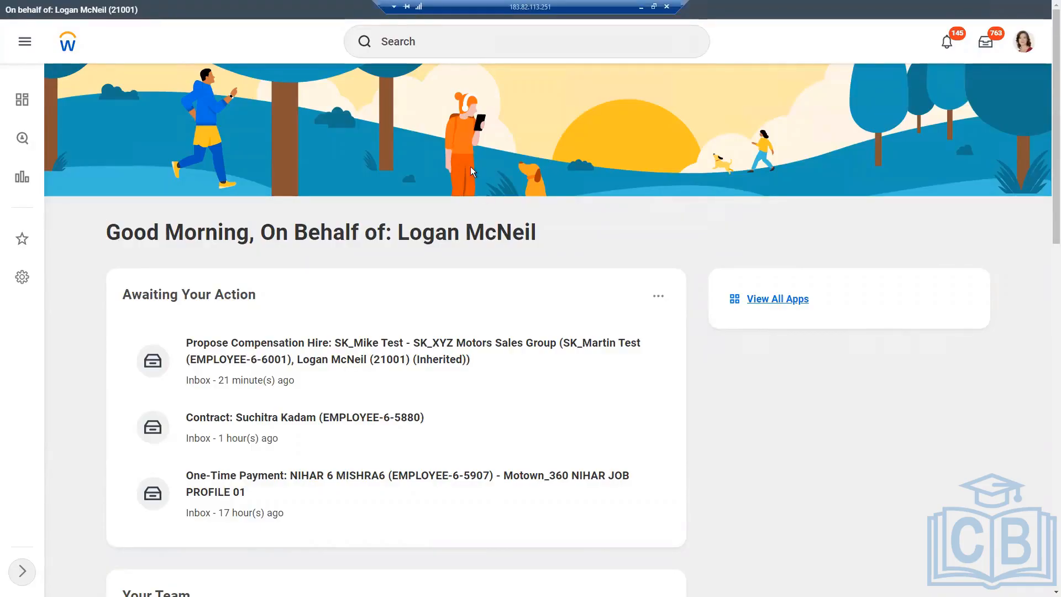
Search for "rd: ww", open the WW Base Pay Details report definition and view its sharing settings
{"action": "left_click", "coordinate": [386, 47]}
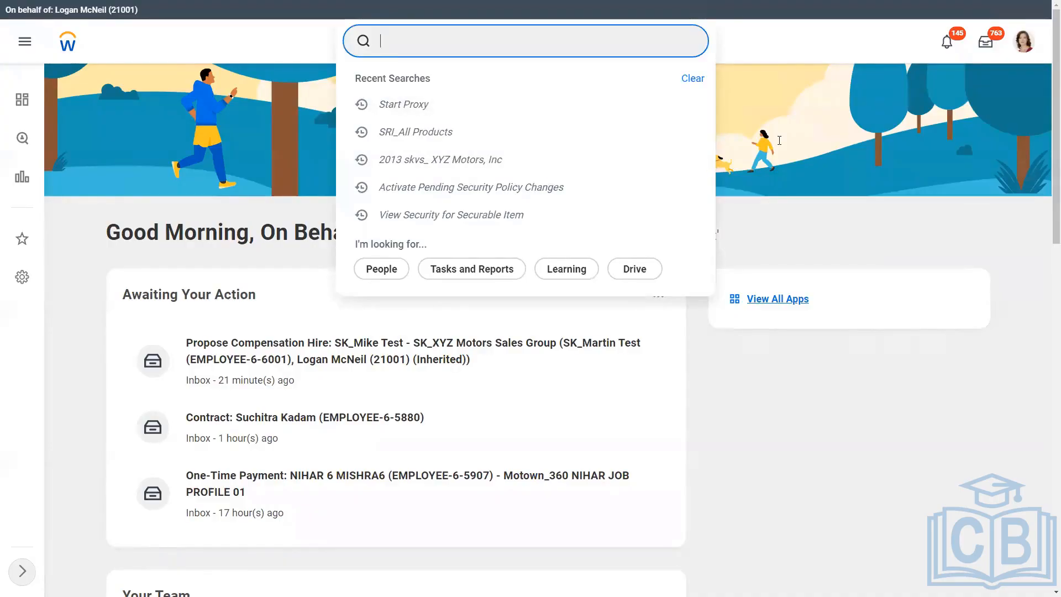
{"action": "type", "text": "rd: ww"}
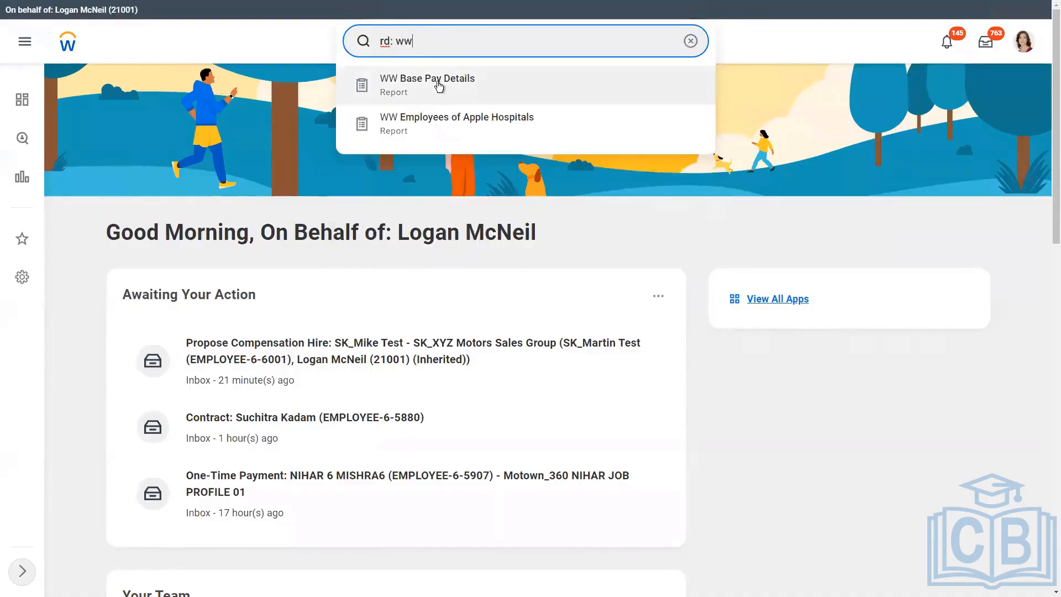
{"action": "left_click", "coordinate": [438, 95]}
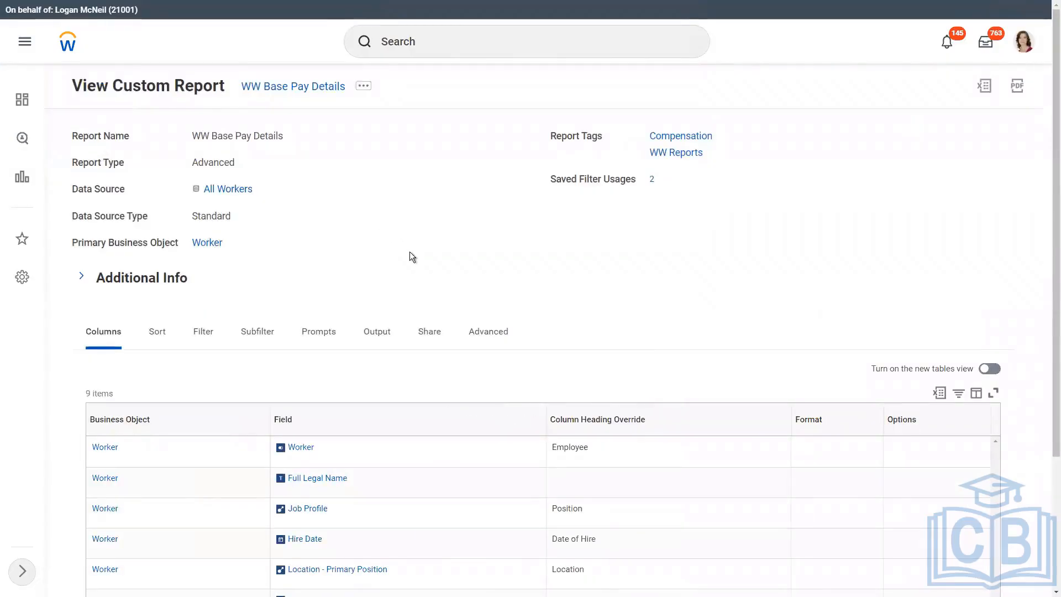
{"action": "left_click", "coordinate": [430, 332]}
{"action": "scroll", "coordinate": [441, 273], "scroll_direction": "down", "scroll_amount": 1}
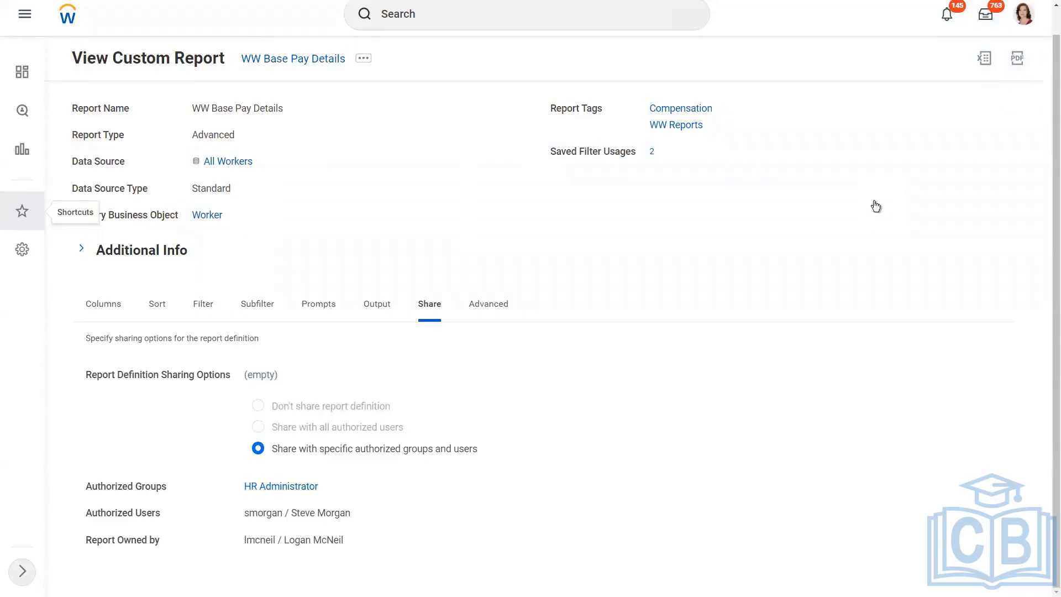
Start scheduling the WW Base Pay Details report with a run frequency of Daily Recurrence
{"action": "left_click", "coordinate": [364, 60]}
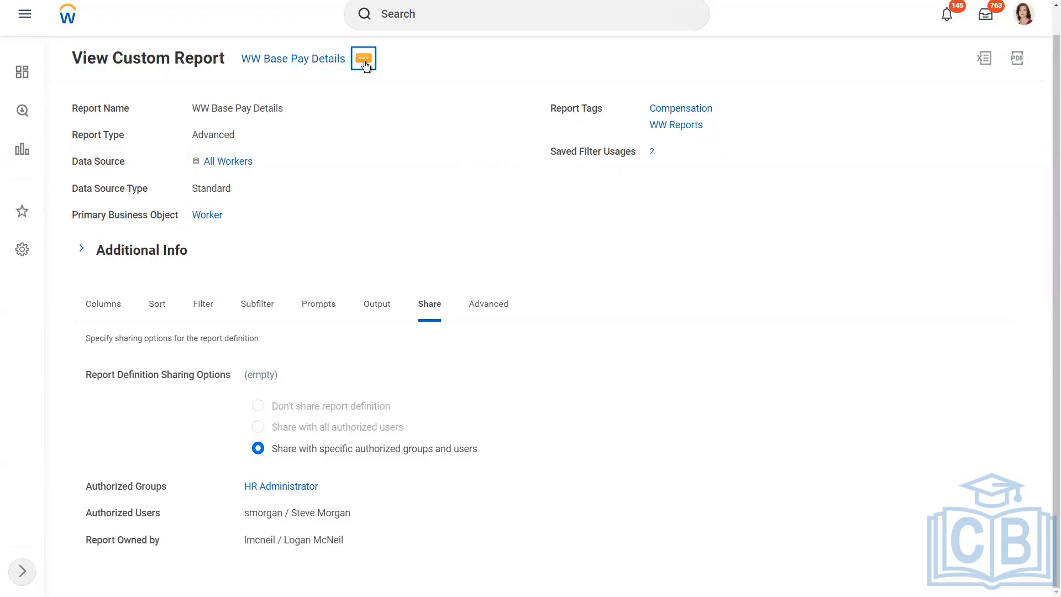
{"action": "left_click", "coordinate": [365, 65]}
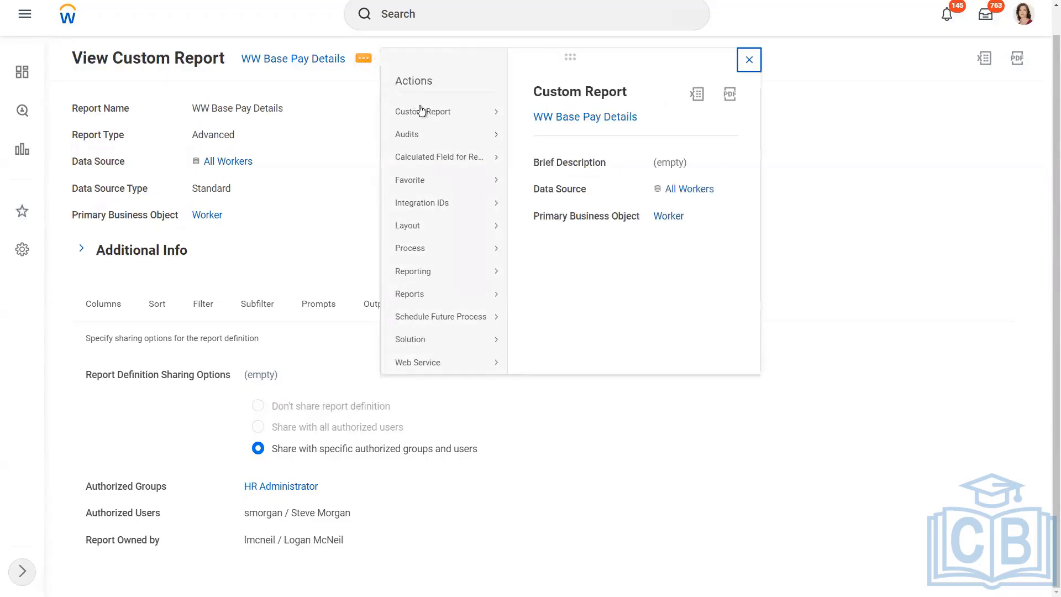
{"action": "mouse_move", "coordinate": [428, 116]}
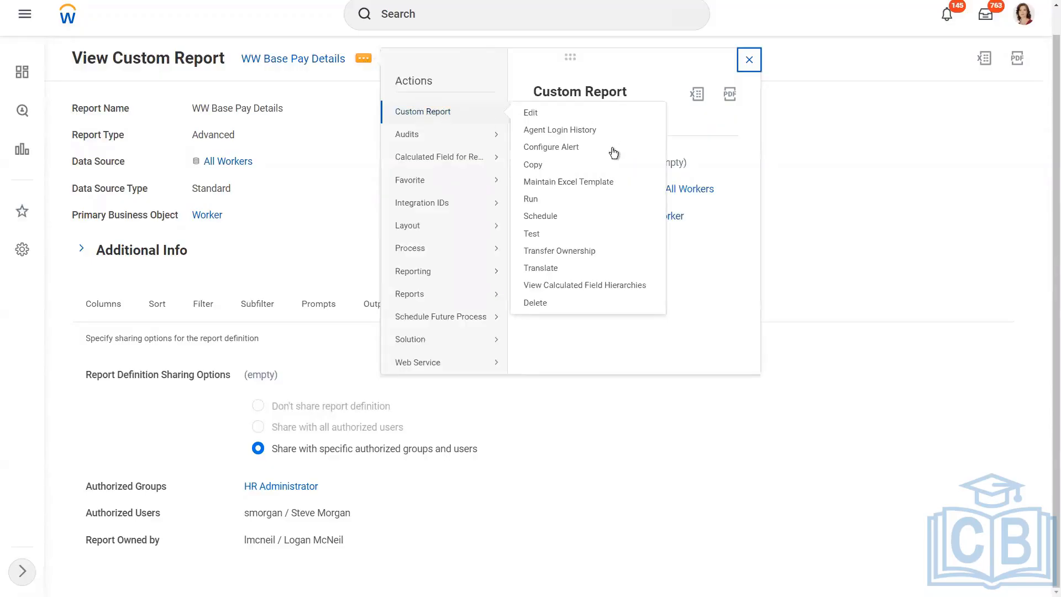
{"action": "left_click", "coordinate": [540, 216]}
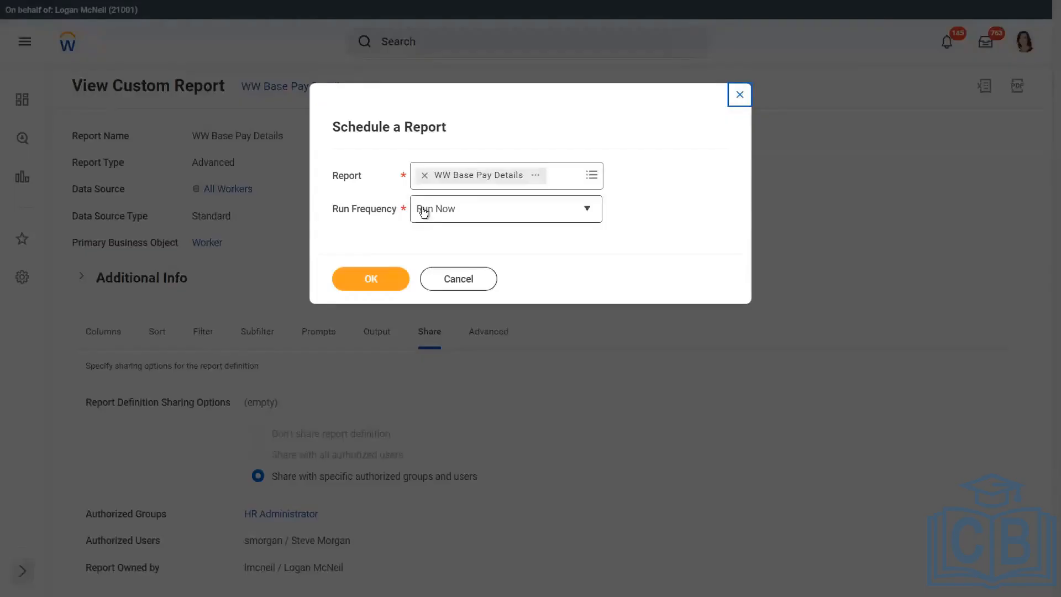
{"action": "left_click", "coordinate": [470, 215]}
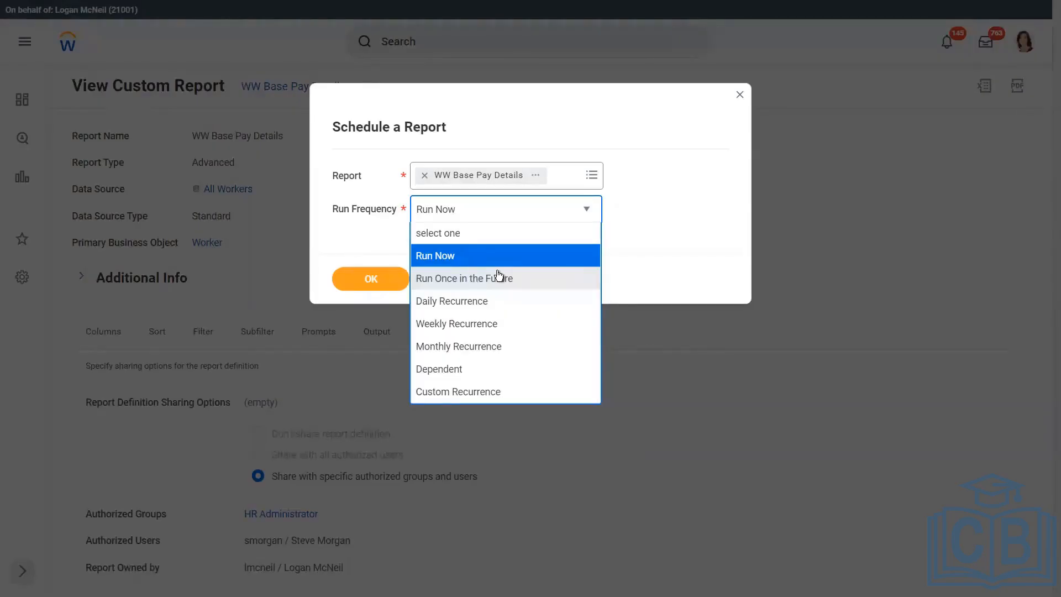
{"action": "left_click", "coordinate": [478, 306]}
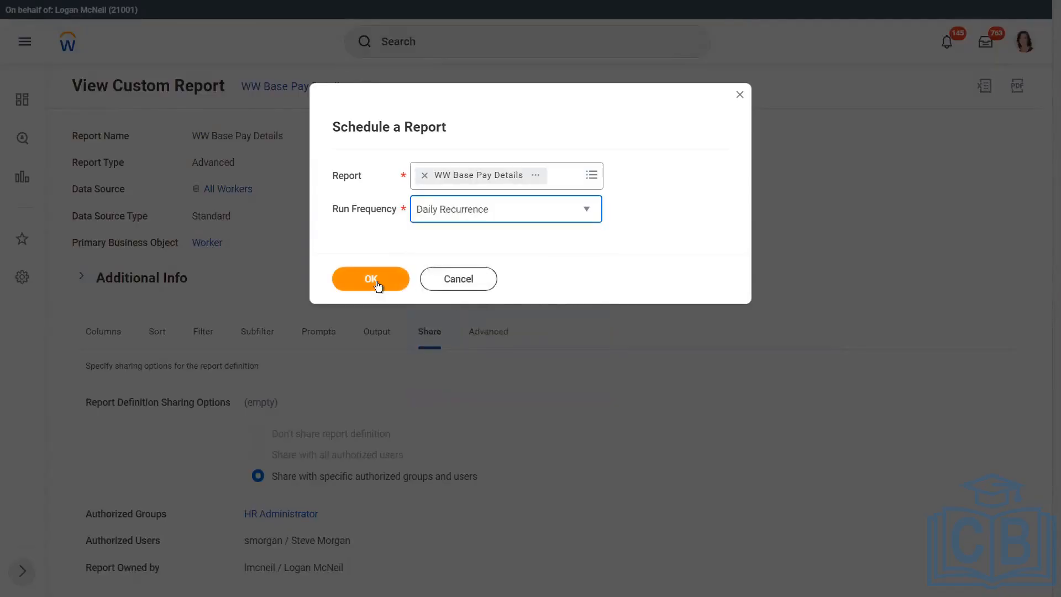
{"action": "key", "text": "Return"}
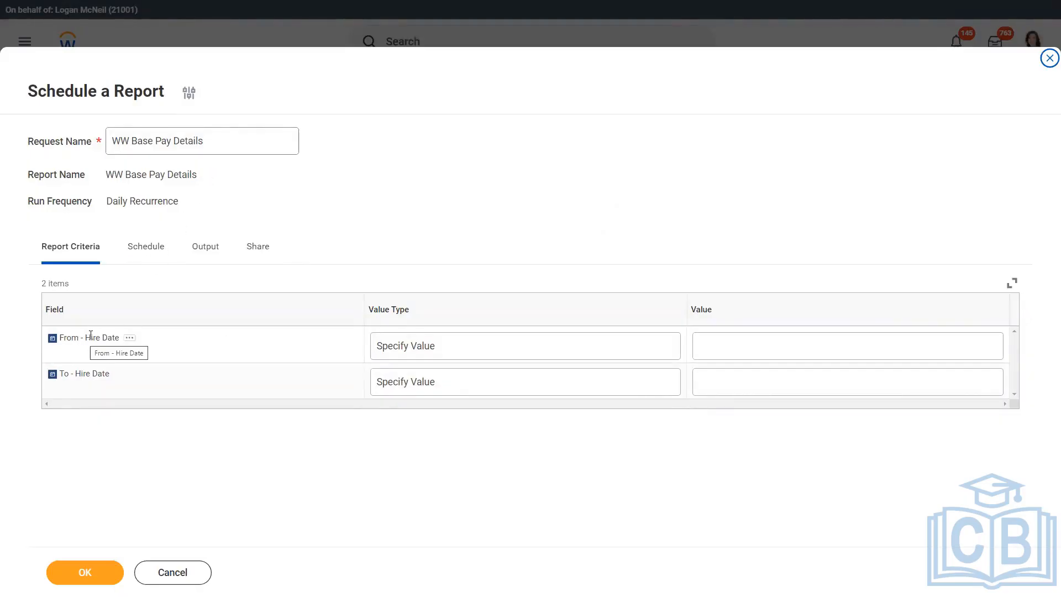
{"action": "left_click_drag", "start_coordinate": [83, 337], "coordinate": [115, 338]}
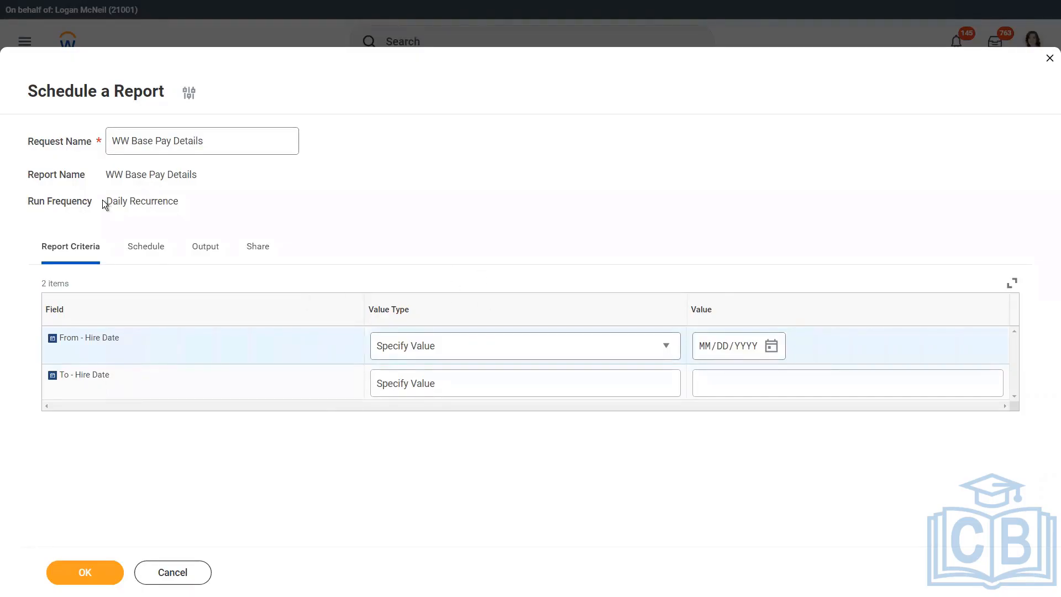
{"action": "left_click_drag", "start_coordinate": [108, 202], "coordinate": [176, 209]}
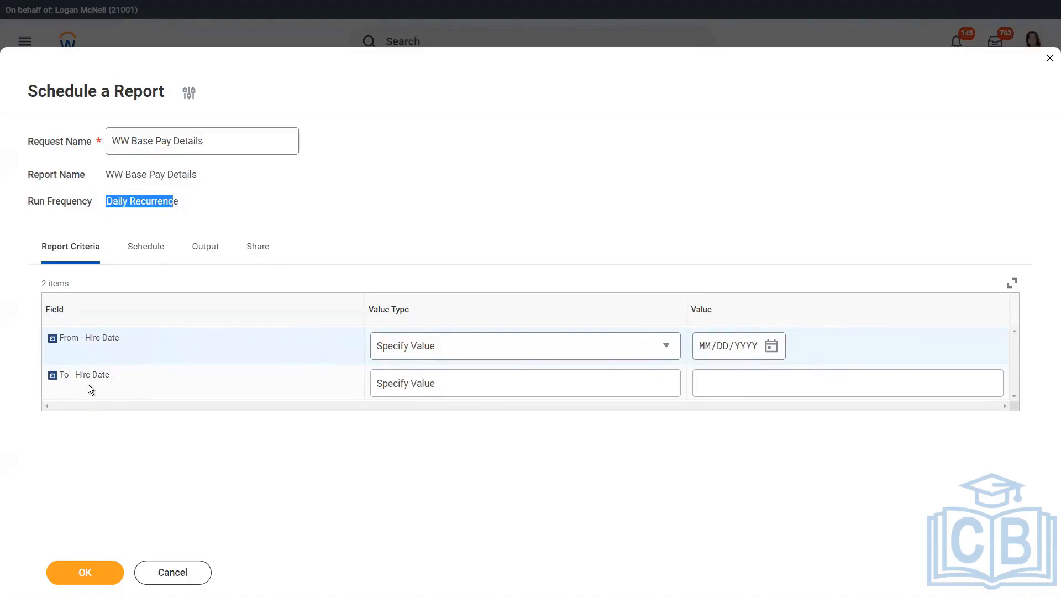
{"action": "left_click", "coordinate": [406, 197]}
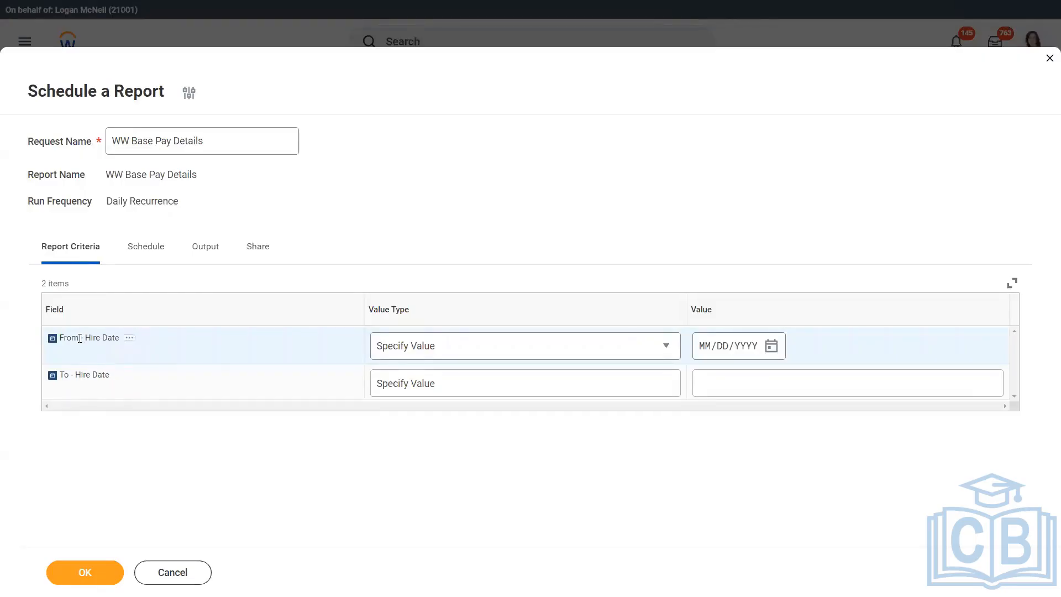
{"action": "left_click_drag", "start_coordinate": [89, 338], "coordinate": [105, 338]}
{"action": "left_click", "coordinate": [417, 165]}
Set the value type of both the From - Hire Date and To - Hire Date criteria to Determine Value at Runtime
{"action": "left_click", "coordinate": [491, 345]}
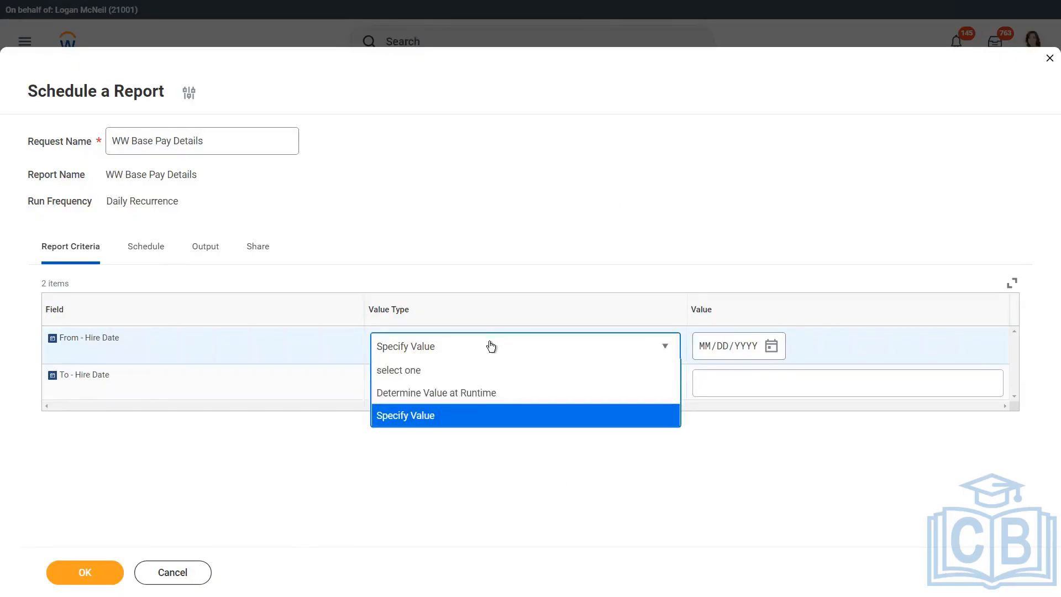
{"action": "left_click", "coordinate": [459, 395]}
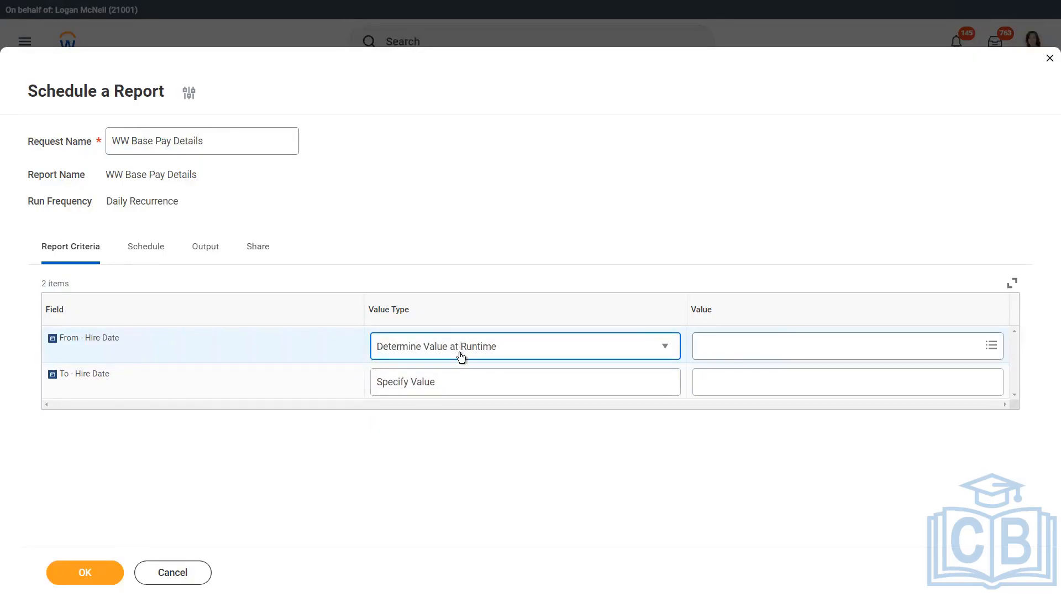
{"action": "left_click", "coordinate": [423, 381]}
{"action": "double_click", "coordinate": [431, 386]}
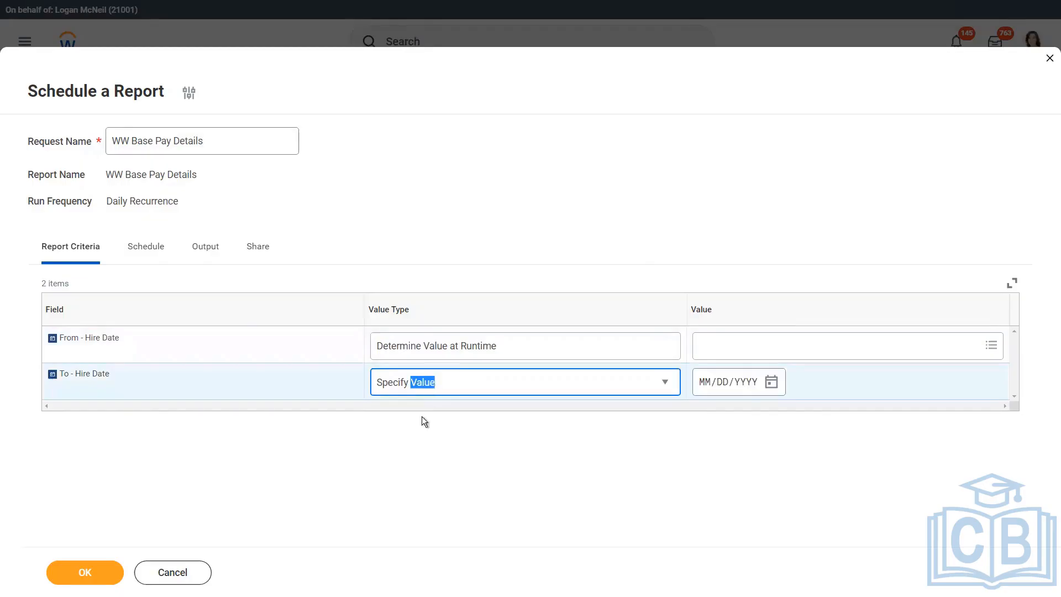
{"action": "left_click", "coordinate": [469, 386]}
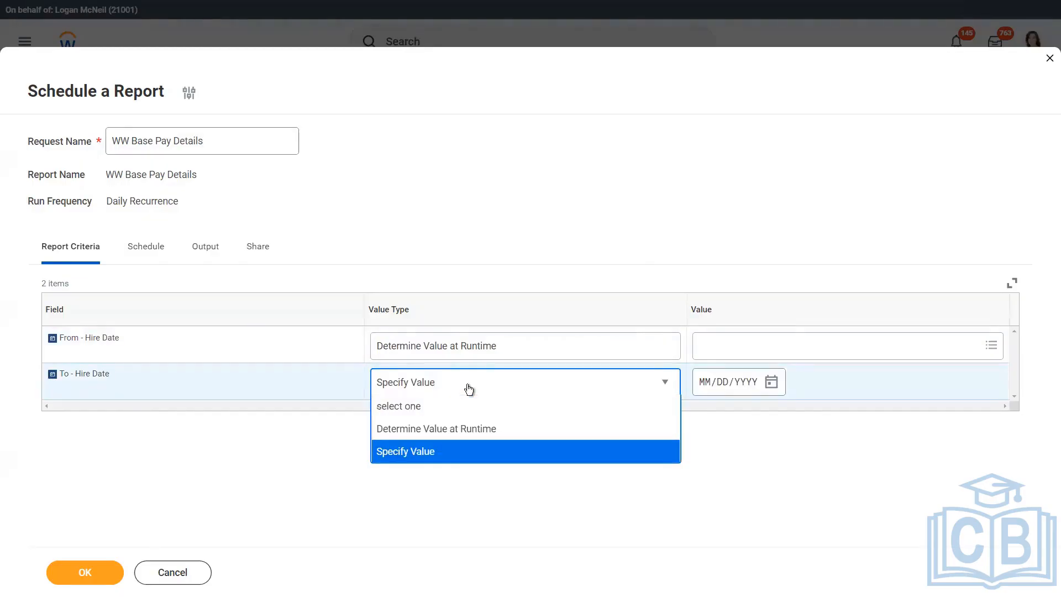
{"action": "left_click", "coordinate": [433, 429]}
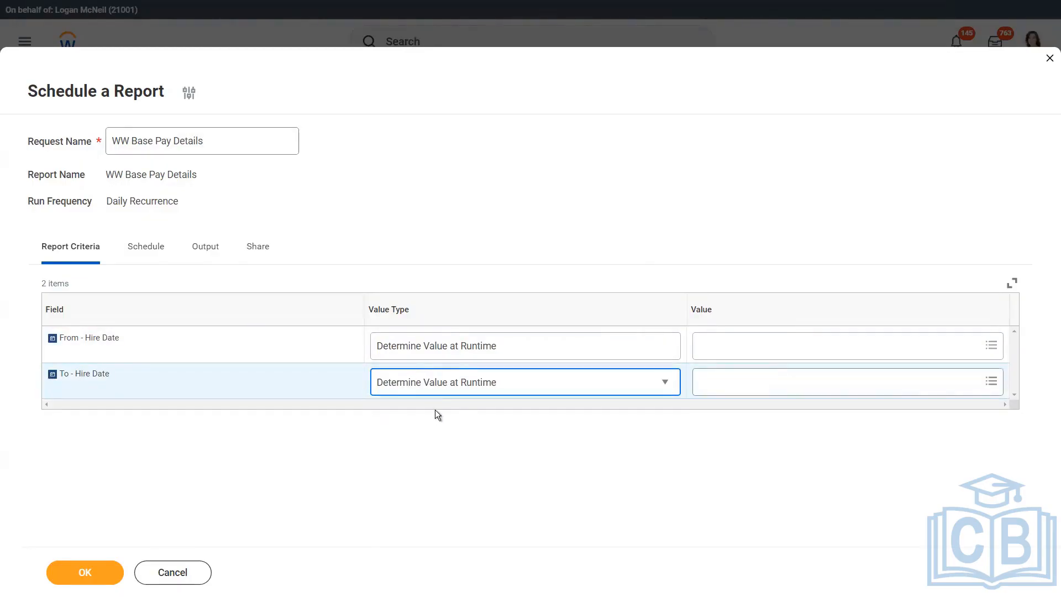
Set the From - Hire Date value to Yesterday (System) and the To - Hire Date value to Today (System)
{"action": "left_click", "coordinate": [731, 353]}
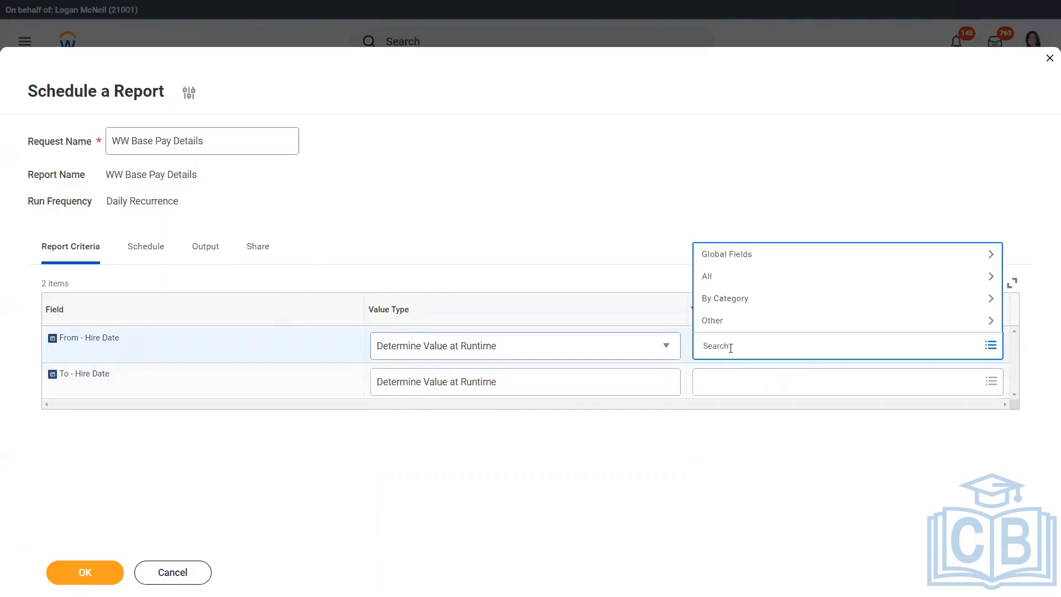
{"action": "type", "text": "yesterday"}
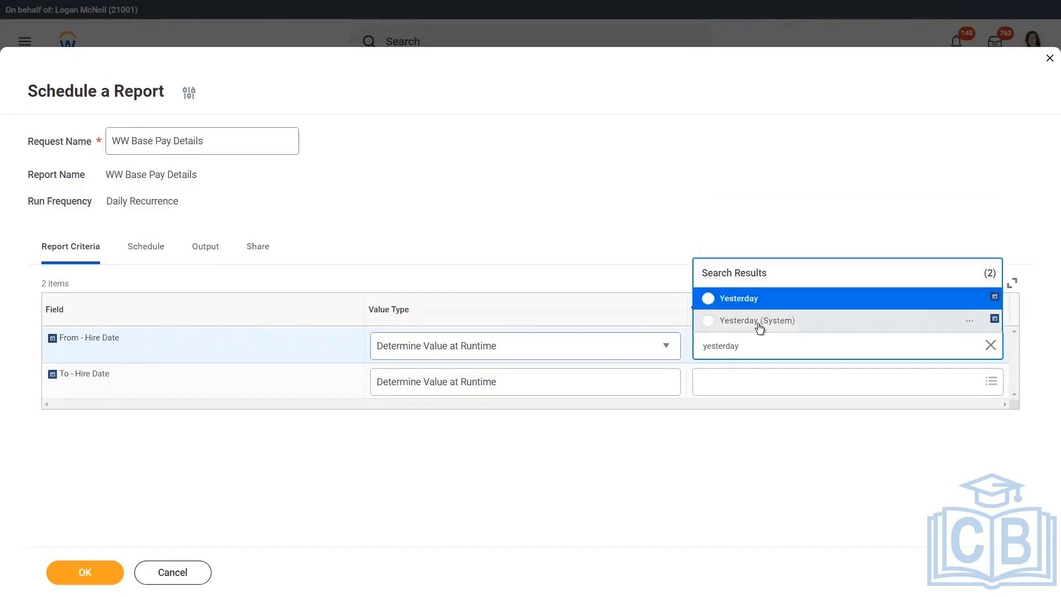
{"action": "left_click", "coordinate": [760, 327]}
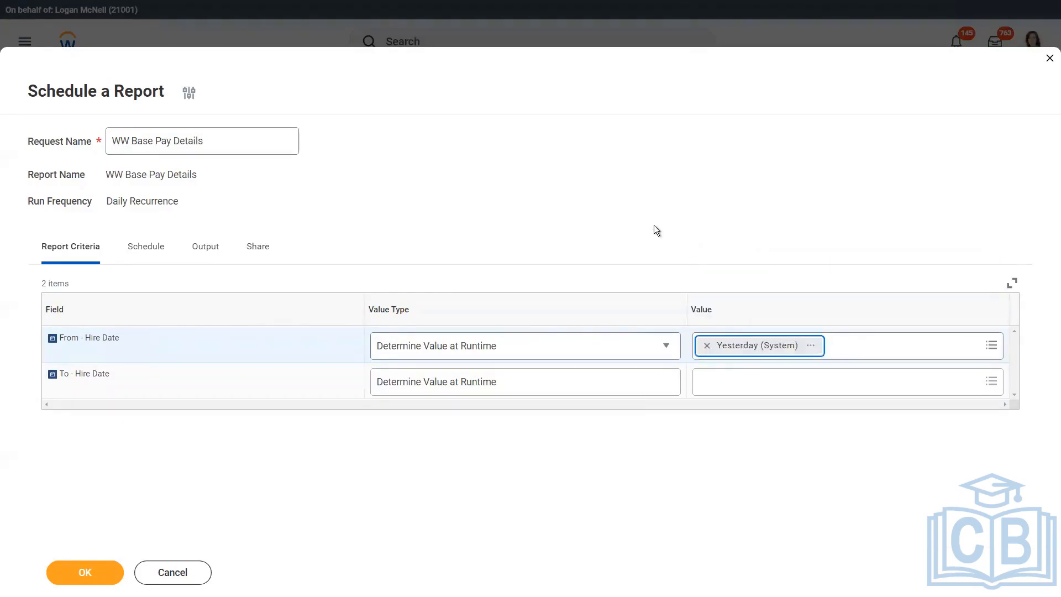
{"action": "left_click", "coordinate": [744, 390]}
{"action": "type", "text": "today"}
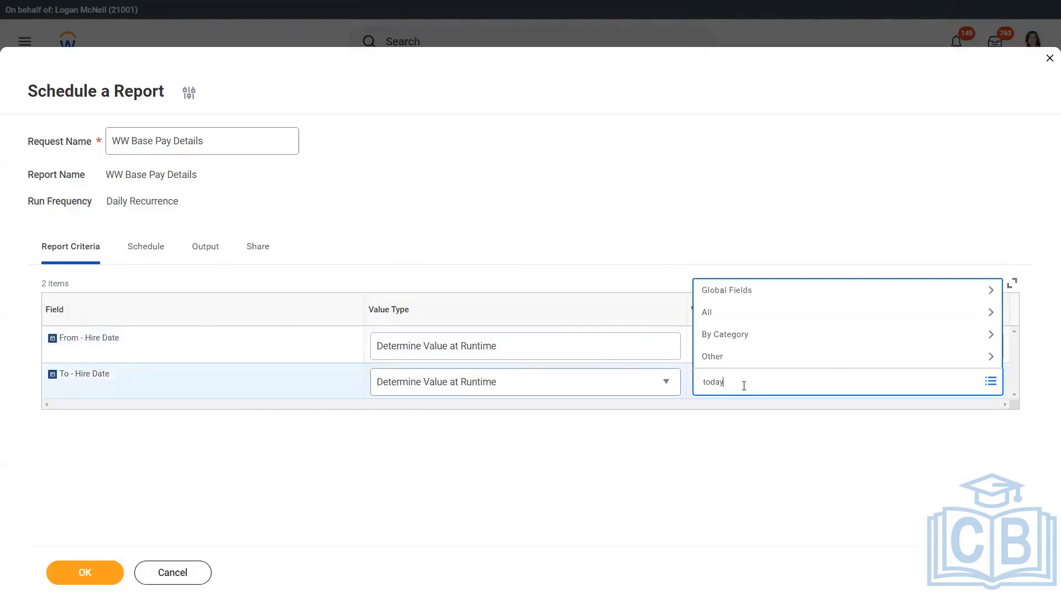
{"action": "key", "text": "Return"}
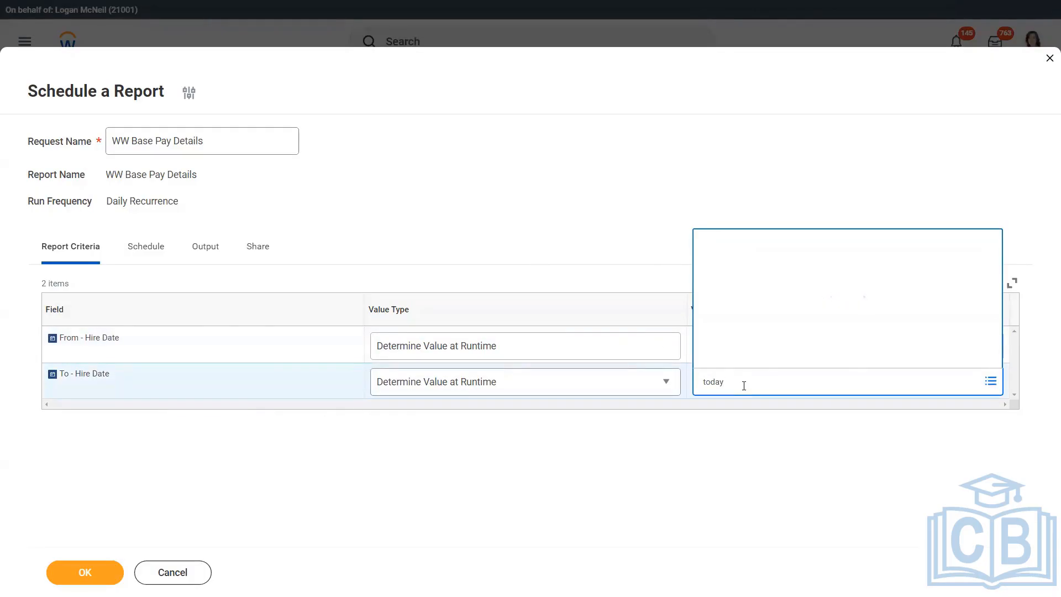
{"action": "left_click", "coordinate": [771, 269]}
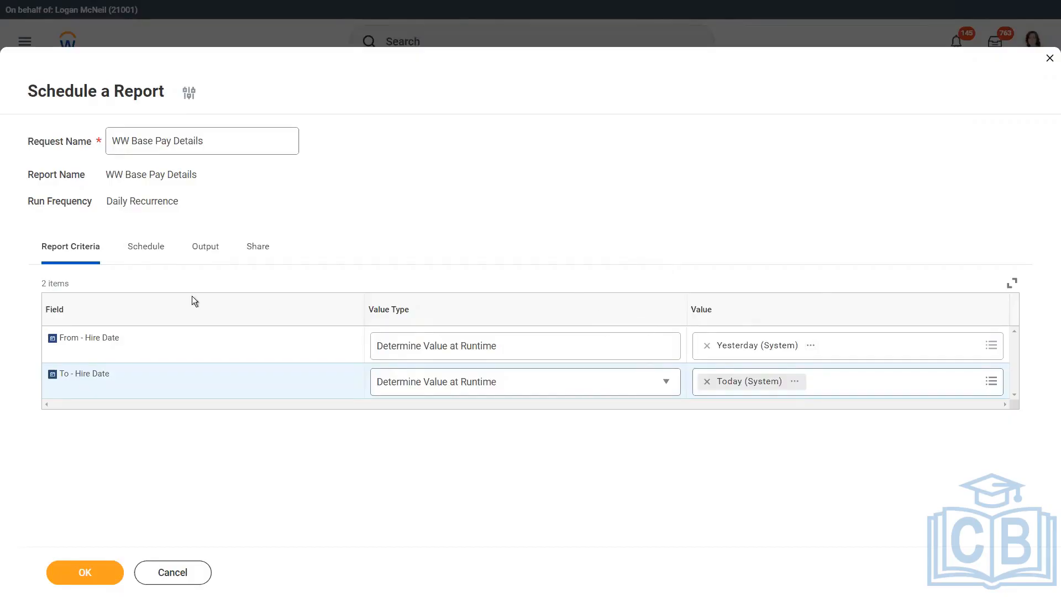
Set the schedule's recurrence type to Recurs Every x Day(s) with an interval of 1 day
{"action": "left_click", "coordinate": [155, 253]}
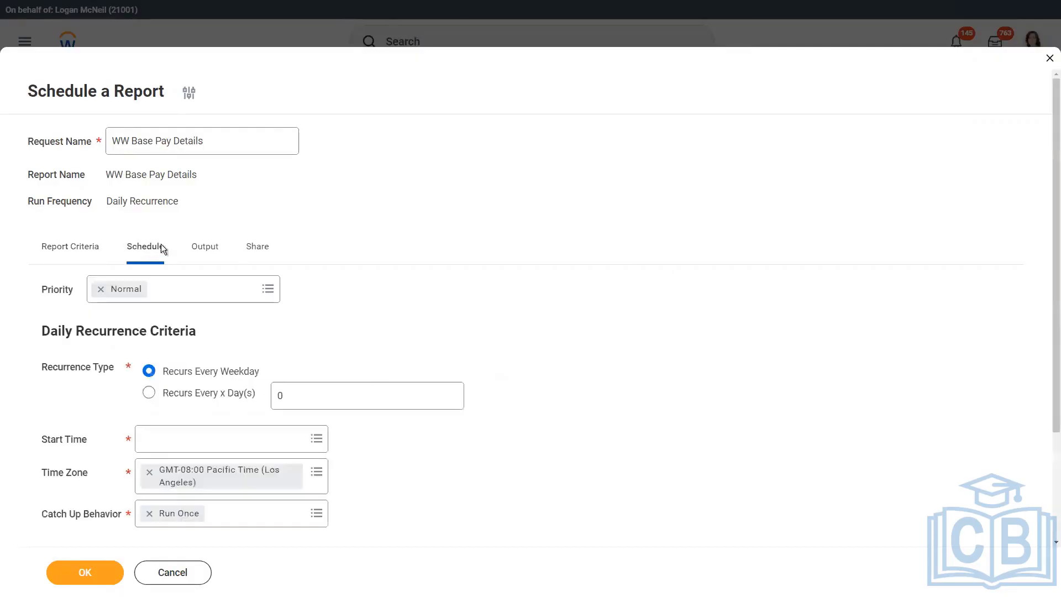
{"action": "scroll", "coordinate": [474, 198], "scroll_direction": "down", "scroll_amount": 3}
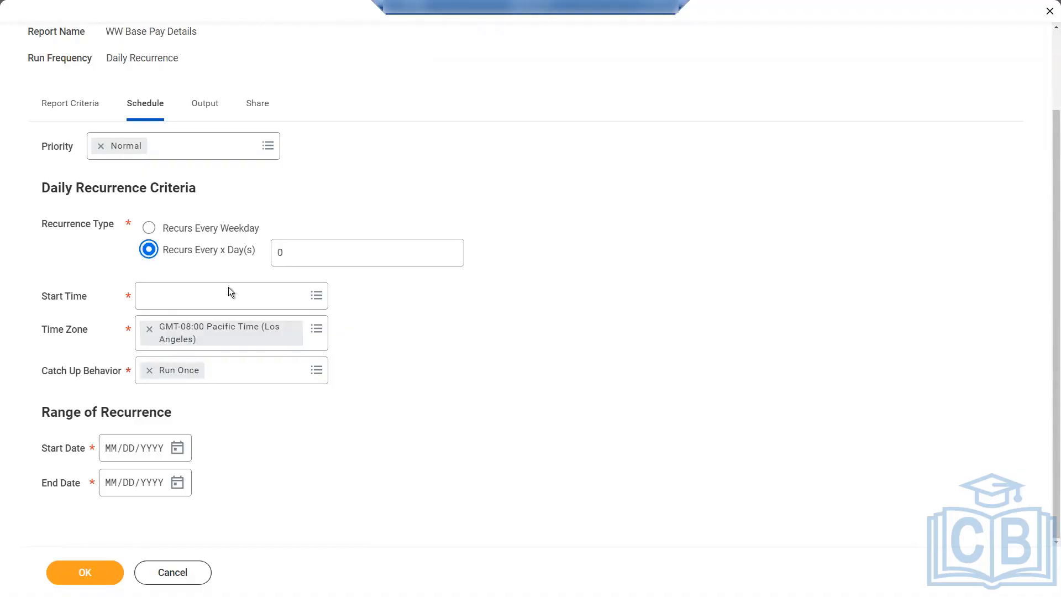
{"action": "left_click", "coordinate": [217, 229]}
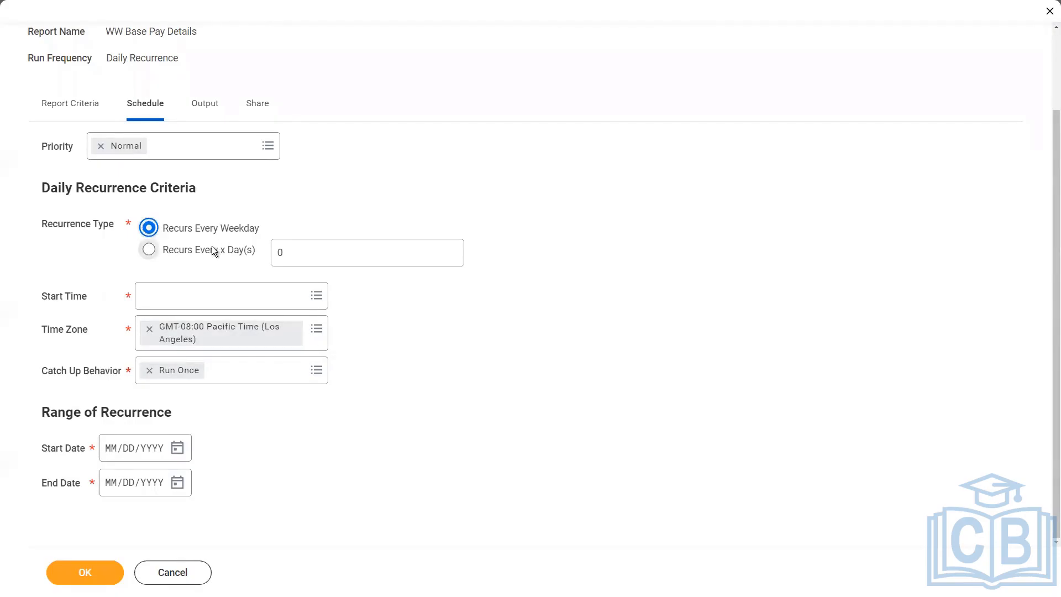
{"action": "left_click", "coordinate": [210, 250]}
{"action": "left_click", "coordinate": [314, 251]}
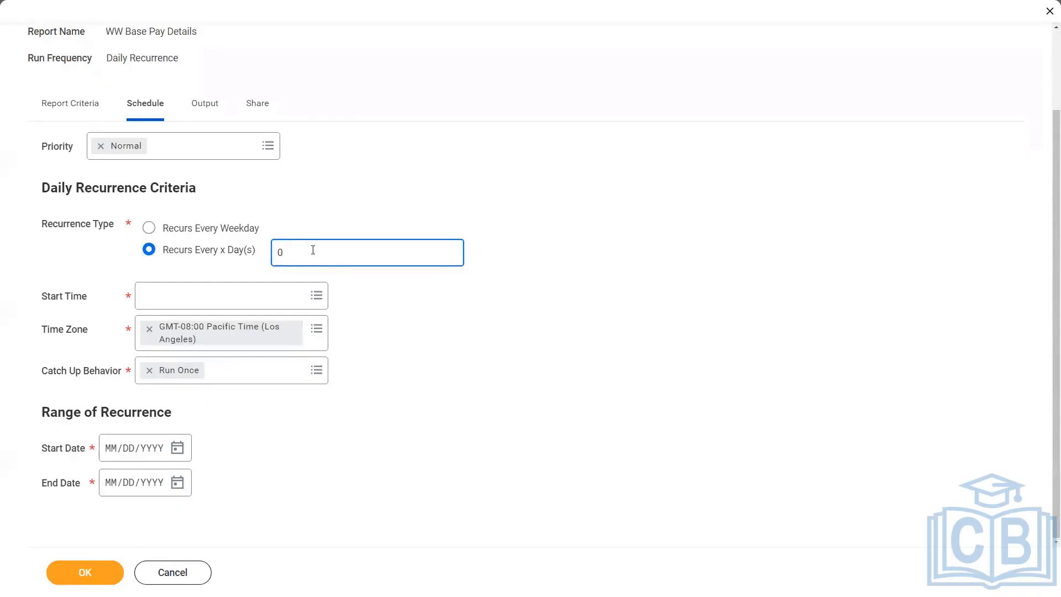
{"action": "key", "text": "BackSpace"}
{"action": "type", "text": "1"}
Try day intervals of 2, 3, 7 and 10 for the daily recurrence
{"action": "mouse_move", "coordinate": [799, 1]}
{"action": "key", "text": "BackSpace"}
{"action": "type", "text": "2"}
{"action": "mouse_move", "coordinate": [488, 5]}
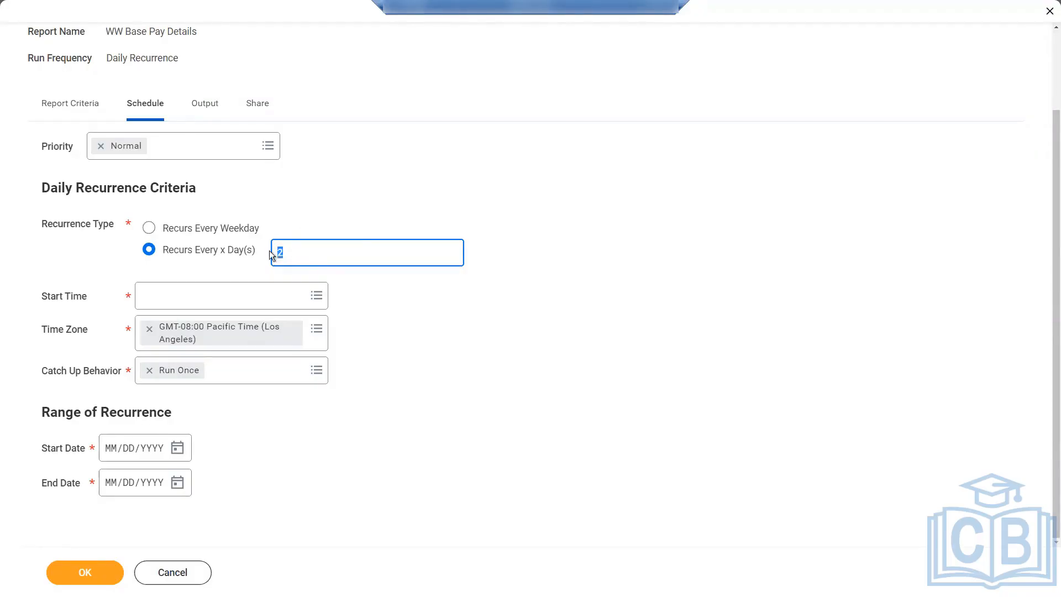
{"action": "left_click", "coordinate": [291, 251]}
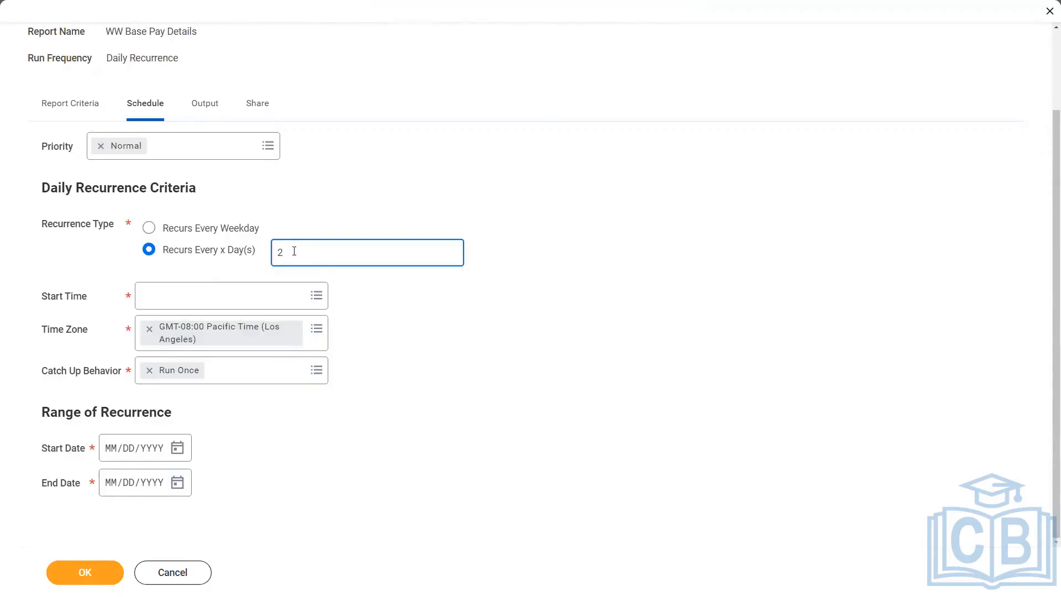
{"action": "double_click", "coordinate": [294, 251]}
{"action": "type", "text": "3"}
{"action": "type", "text": "7"}
{"action": "double_click", "coordinate": [323, 250]}
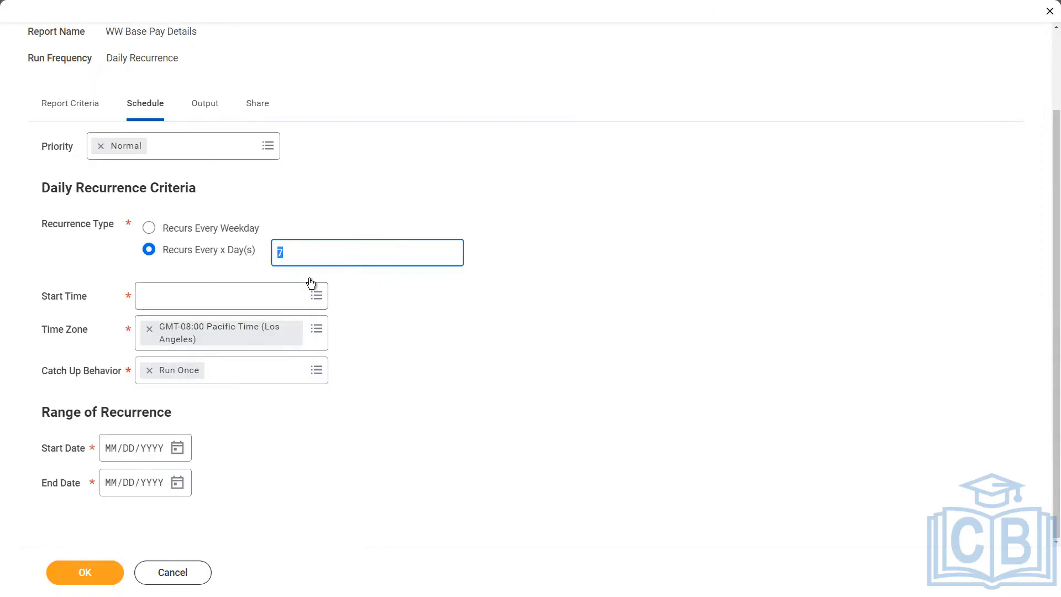
{"action": "type", "text": "10"}
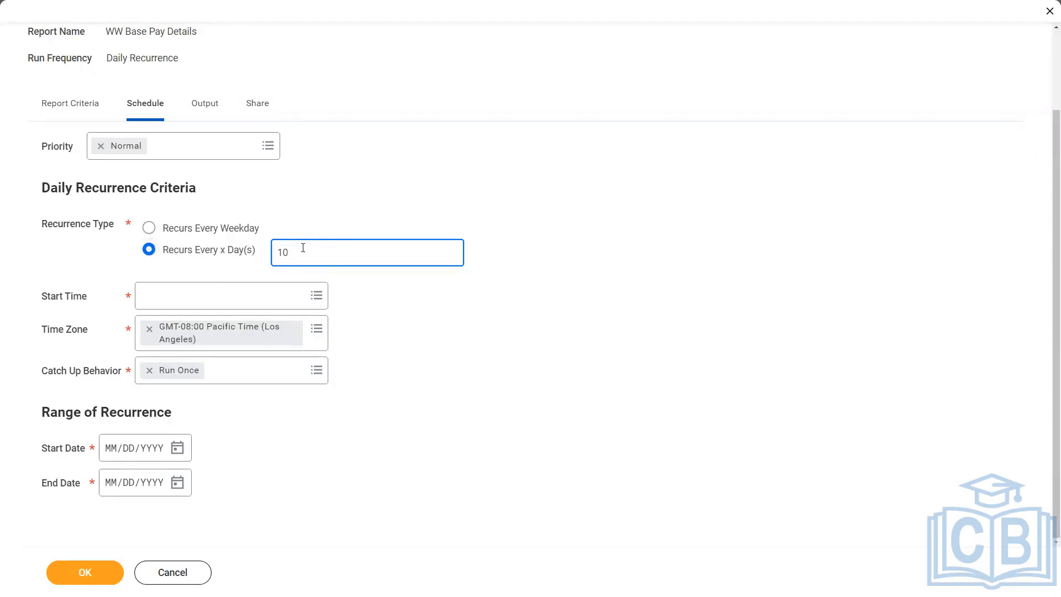
Set the recurrence interval to 1 day, check the report criteria and return to the schedule settings
{"action": "key", "text": "BackSpace"}
{"action": "left_click", "coordinate": [70, 107]}
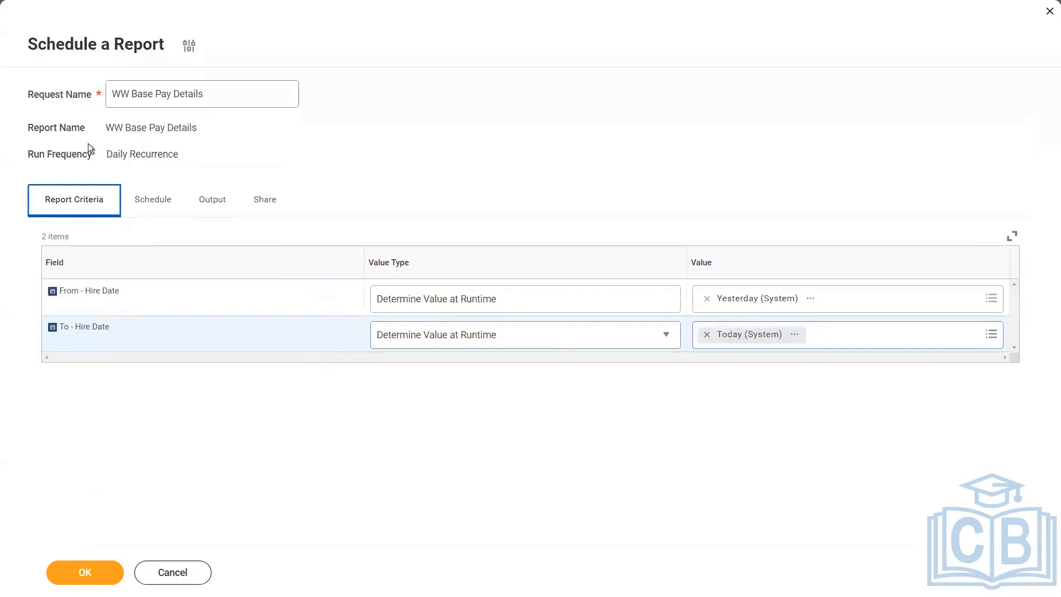
{"action": "left_click", "coordinate": [158, 210]}
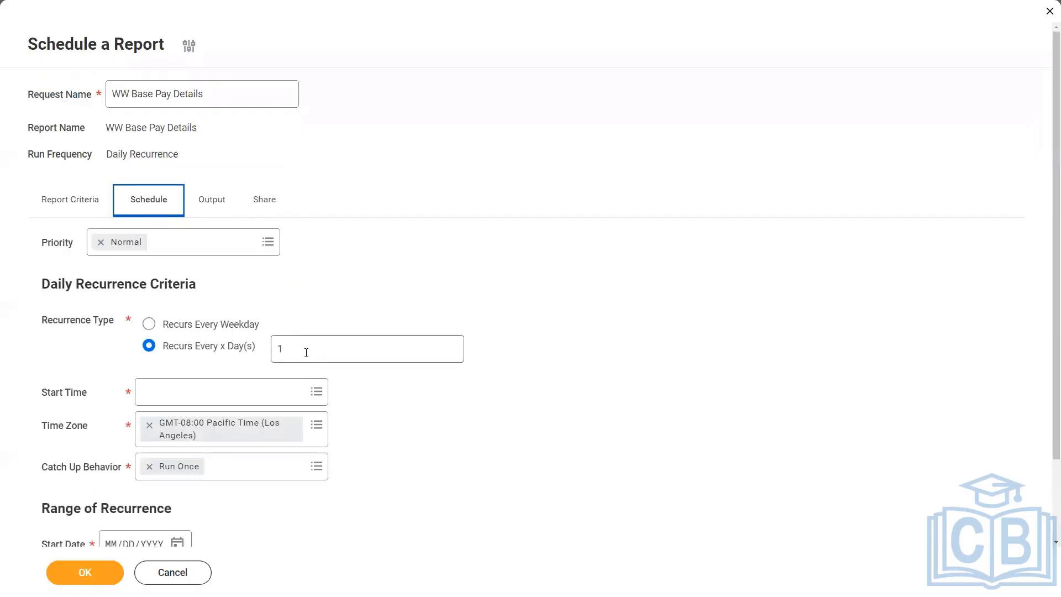
Set the daily schedule's start time to 6:30 AM and recheck the hire-date report criteria
{"action": "left_click", "coordinate": [306, 352]}
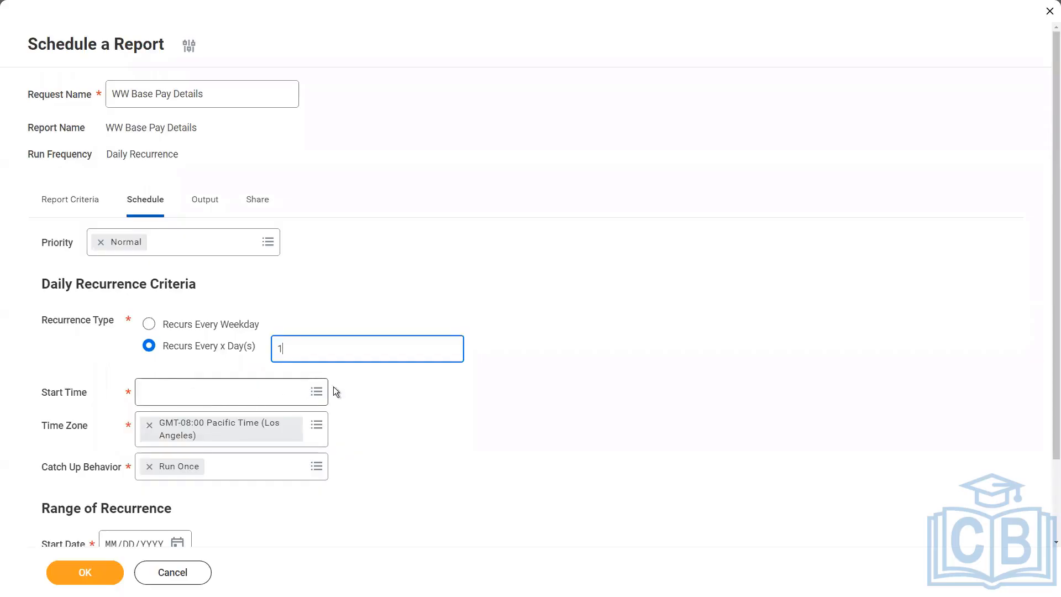
{"action": "left_click", "coordinate": [316, 392]}
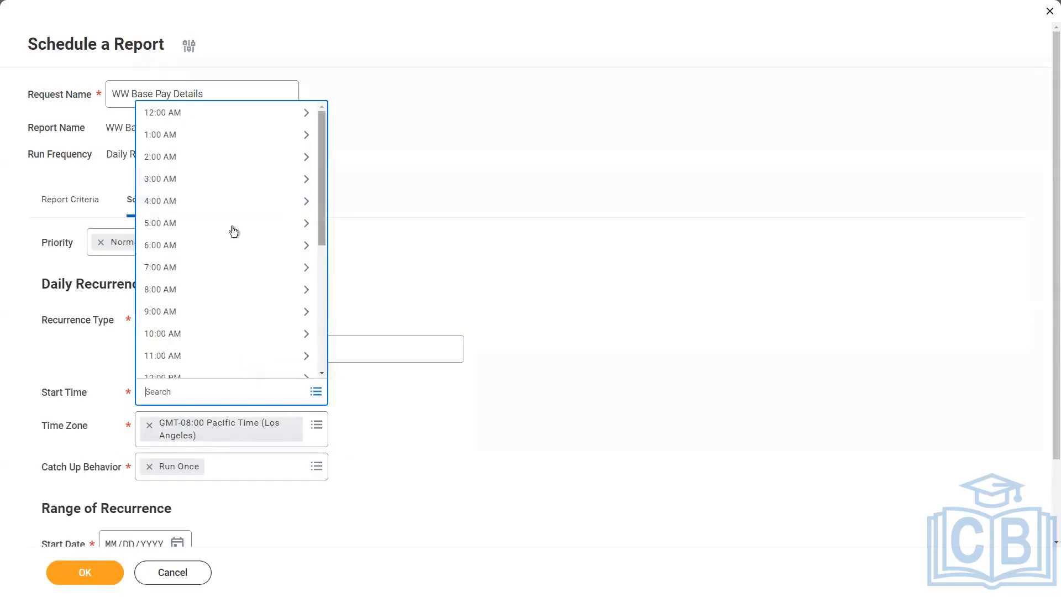
{"action": "left_click", "coordinate": [192, 248]}
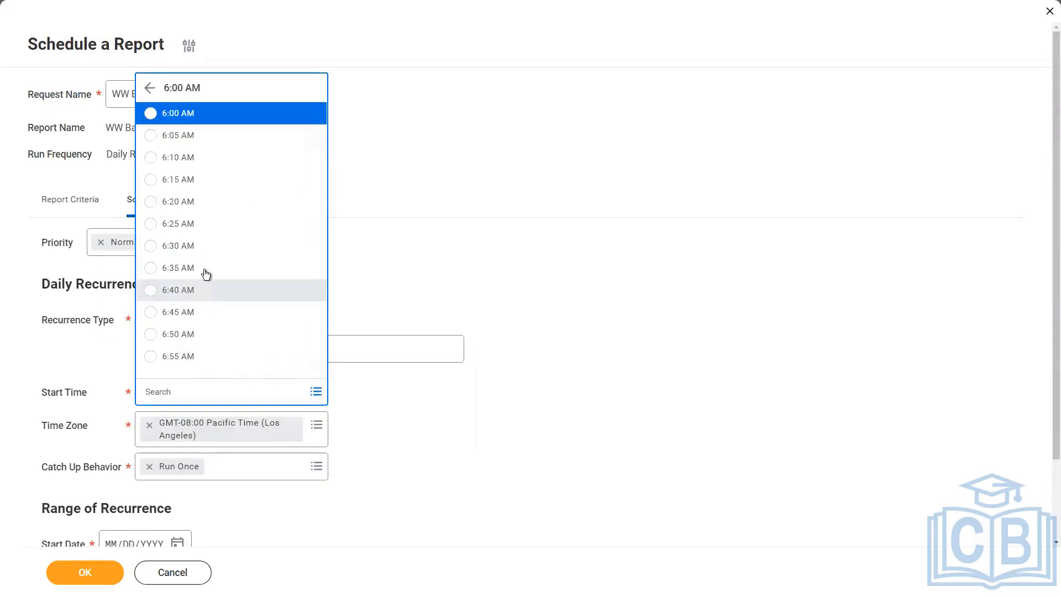
{"action": "left_click", "coordinate": [201, 248]}
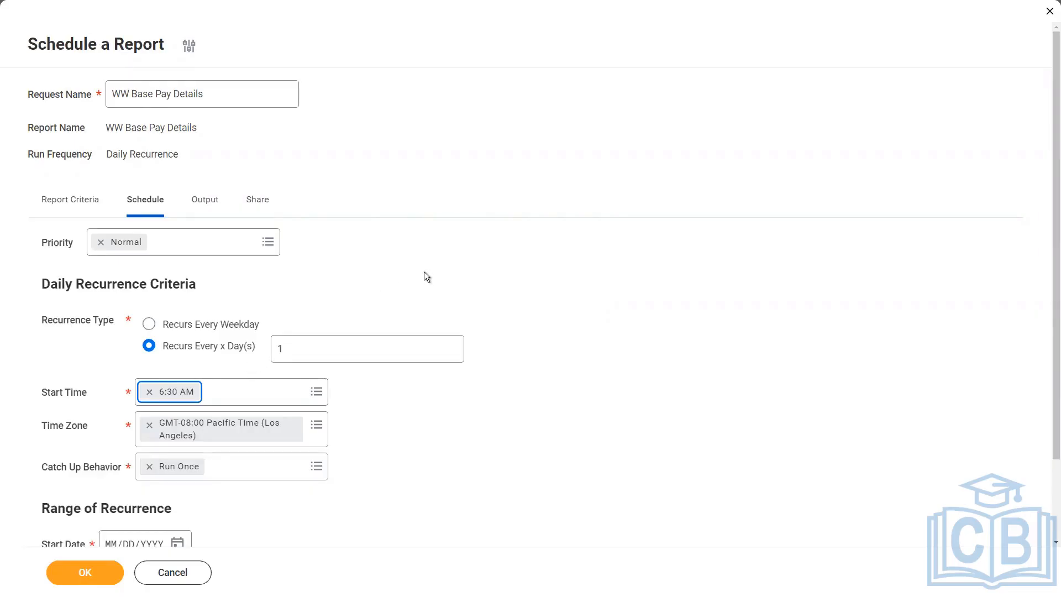
{"action": "scroll", "coordinate": [427, 275], "scroll_direction": "down", "scroll_amount": 2}
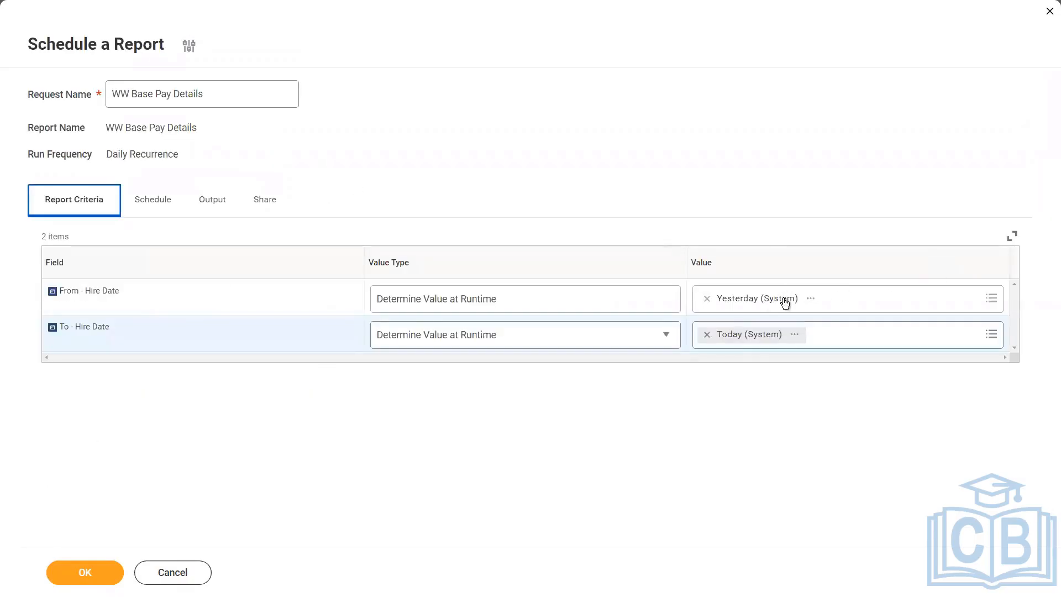
{"action": "left_click", "coordinate": [161, 208]}
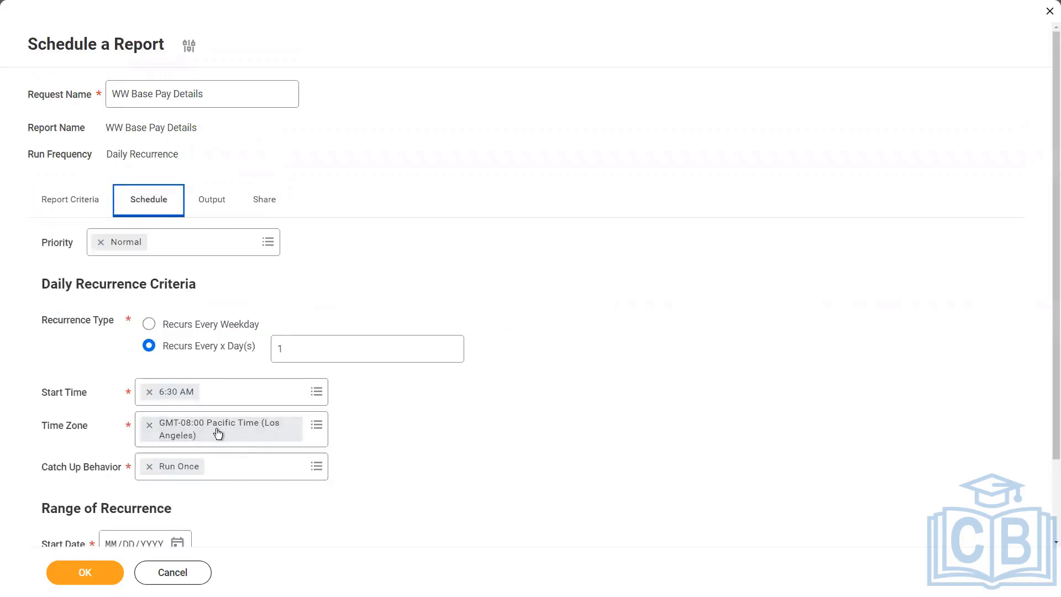
Replace the schedule's time zone with GMT+09:00 Korean Standard Time (Seoul)
{"action": "scroll", "coordinate": [237, 426], "scroll_direction": "down", "scroll_amount": 2}
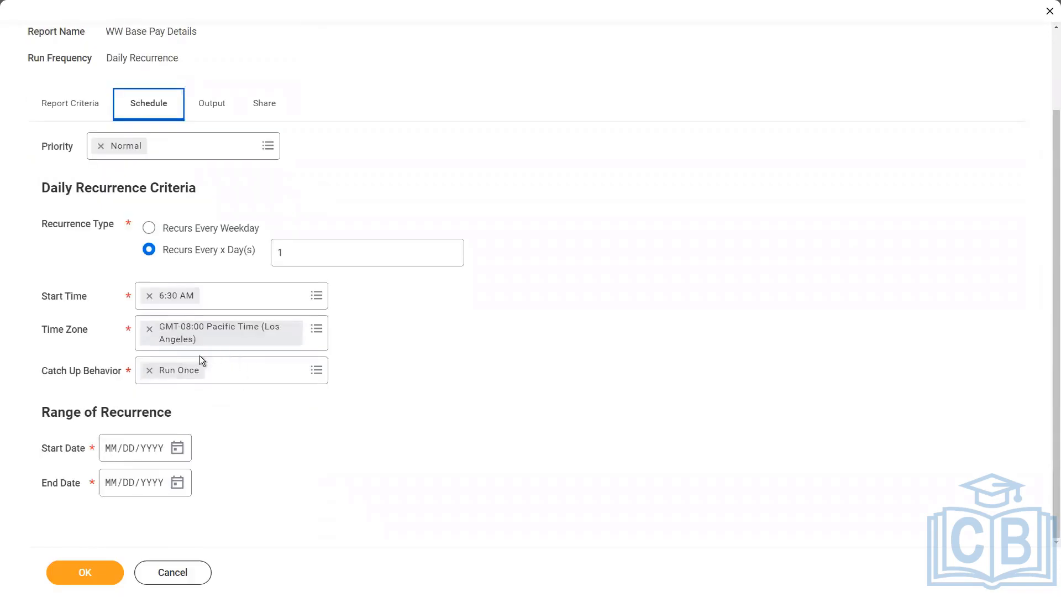
{"action": "left_click", "coordinate": [150, 329]}
{"action": "left_click", "coordinate": [253, 336]}
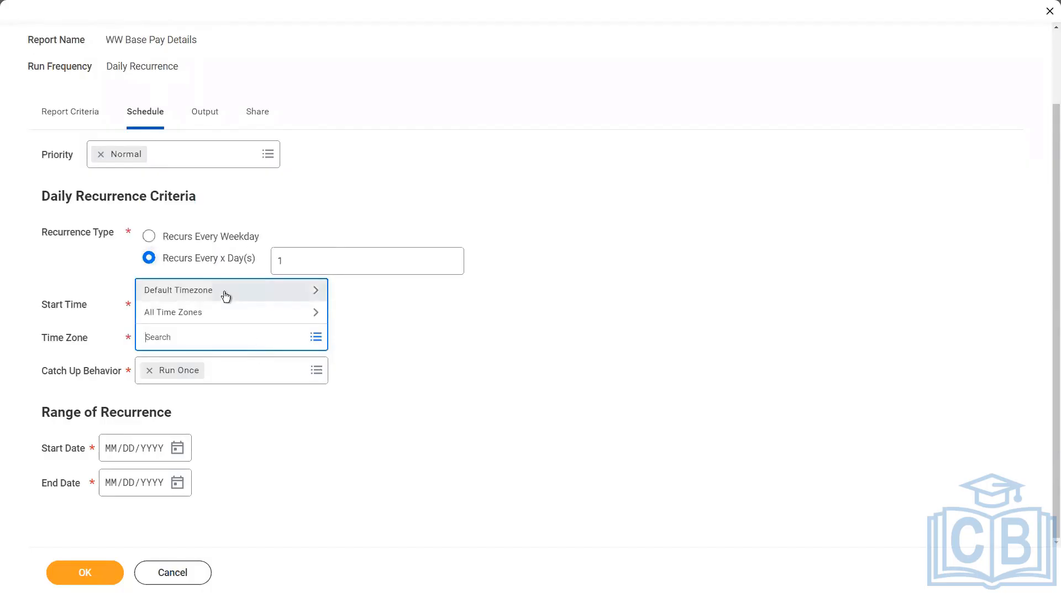
{"action": "left_click", "coordinate": [208, 313]}
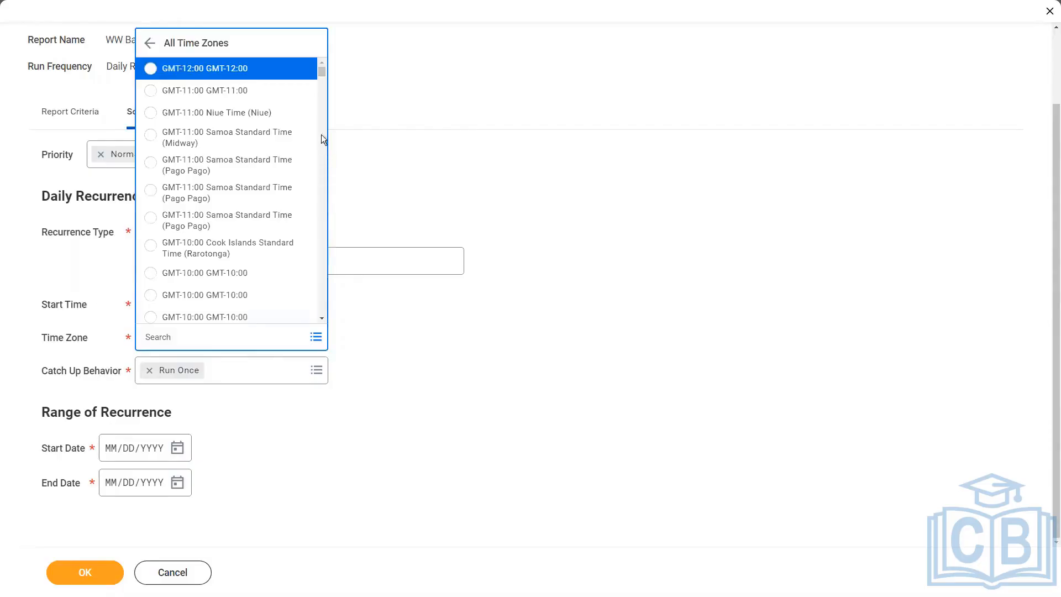
{"action": "left_click_drag", "start_coordinate": [324, 71], "coordinate": [325, 331]}
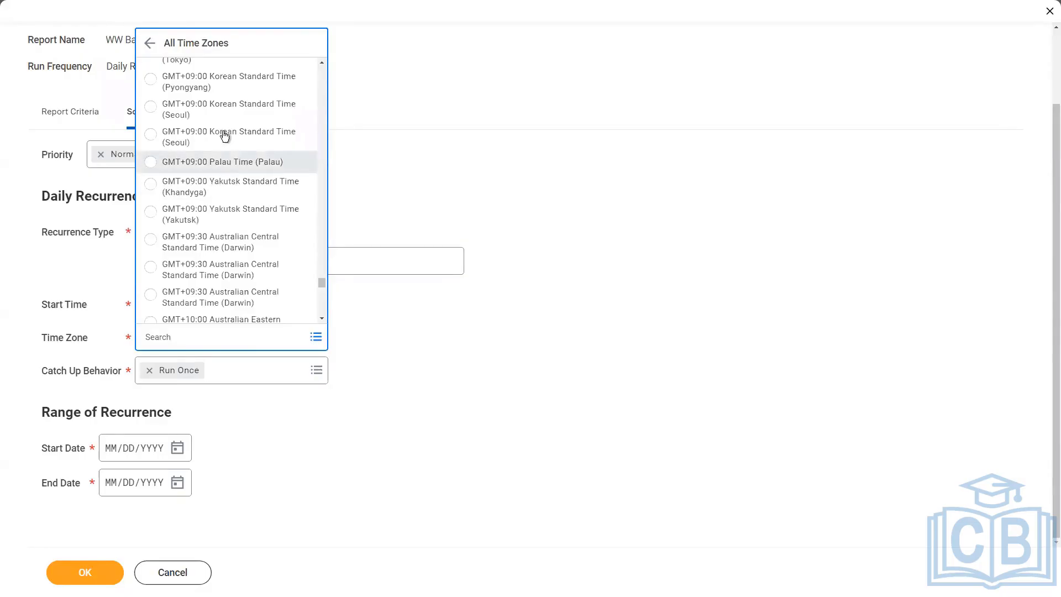
{"action": "left_click", "coordinate": [208, 137]}
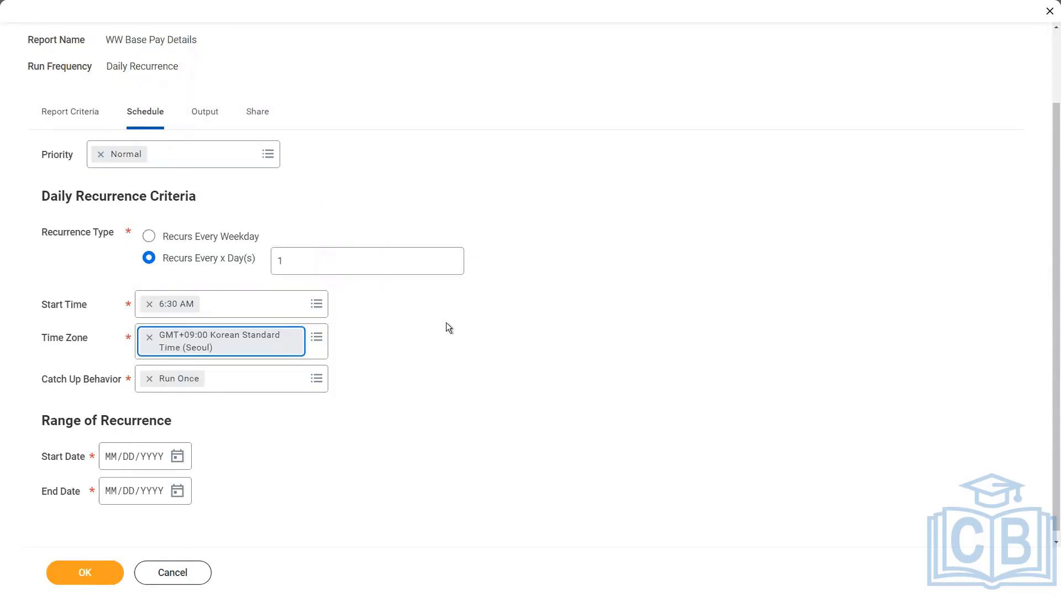
{"action": "left_click", "coordinate": [446, 219]}
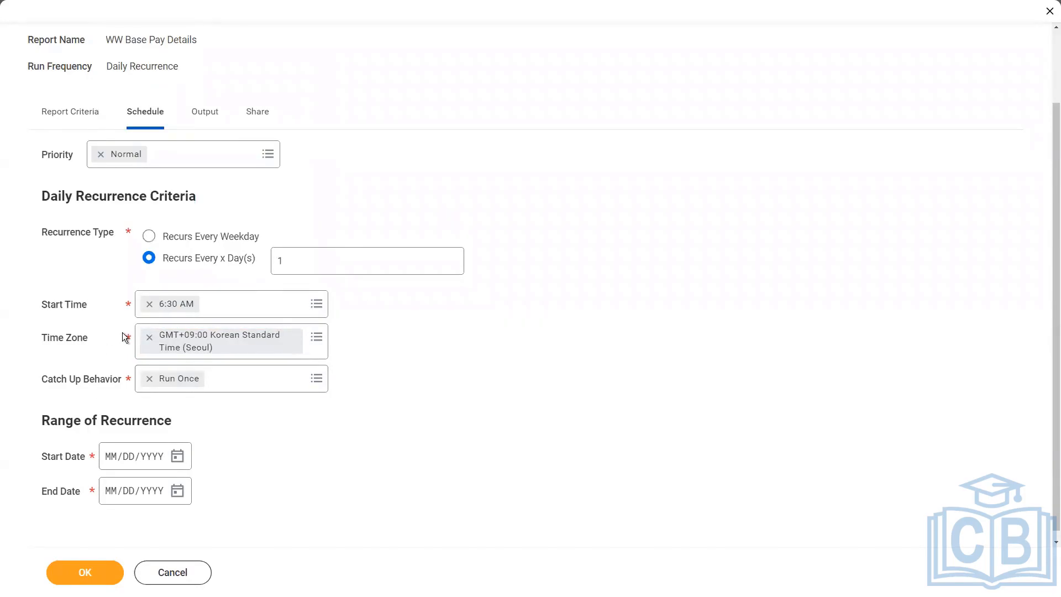
Set the range of recurrence to start on 04/19/2022 and enter 06/12 as the month and day of the end date
{"action": "mouse_move", "coordinate": [125, 339]}
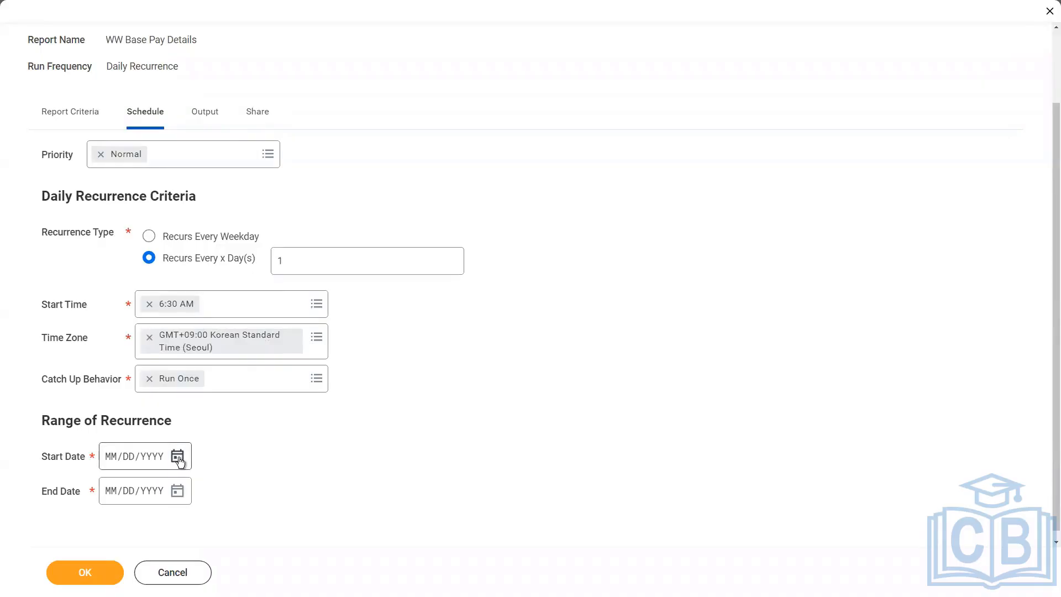
{"action": "mouse_move", "coordinate": [179, 461]}
{"action": "left_click", "coordinate": [177, 457]}
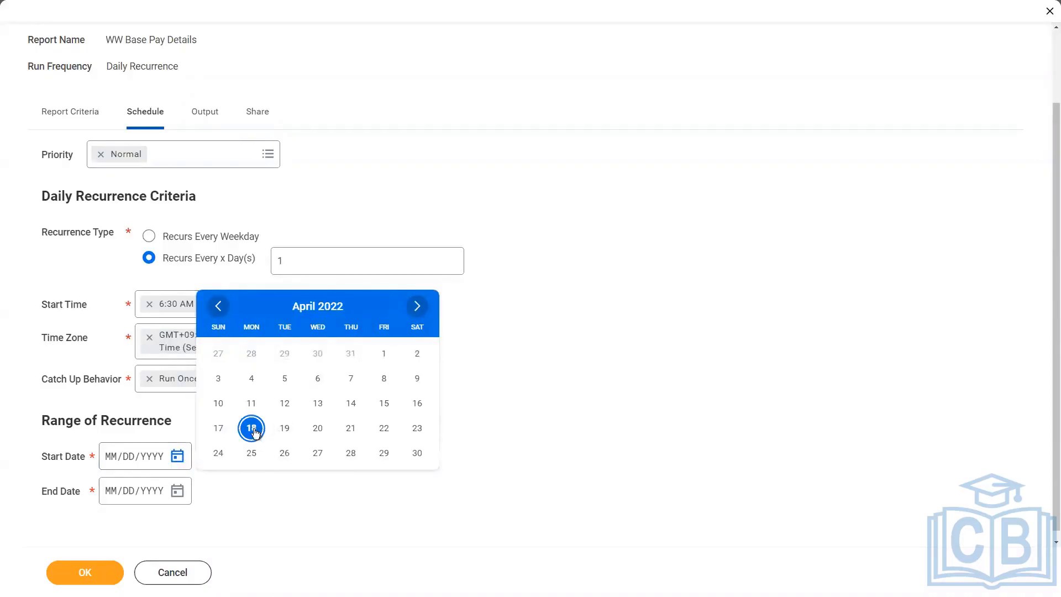
{"action": "left_click", "coordinate": [285, 429]}
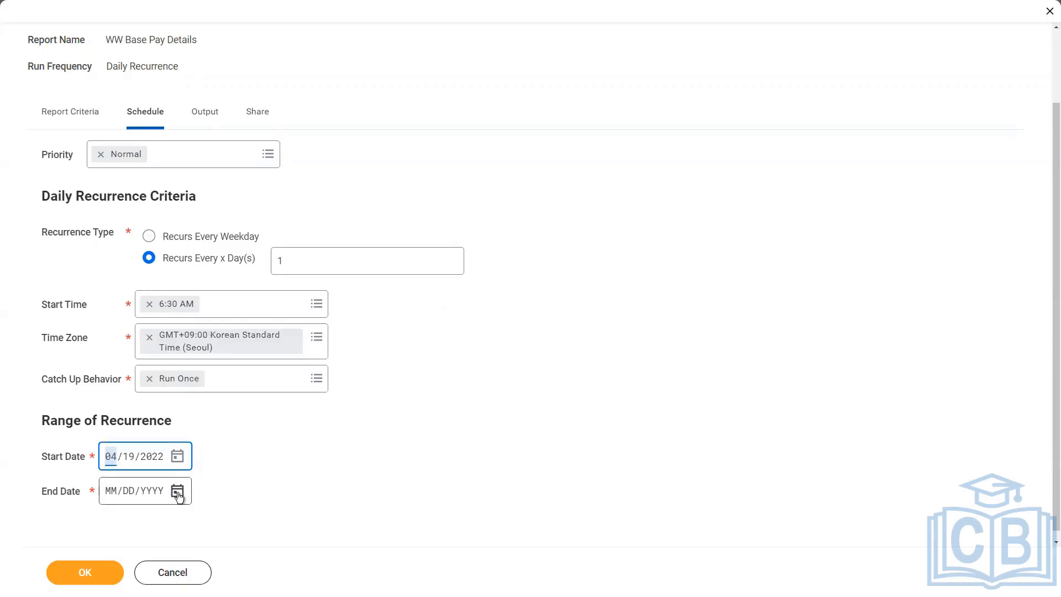
{"action": "left_click", "coordinate": [113, 495]}
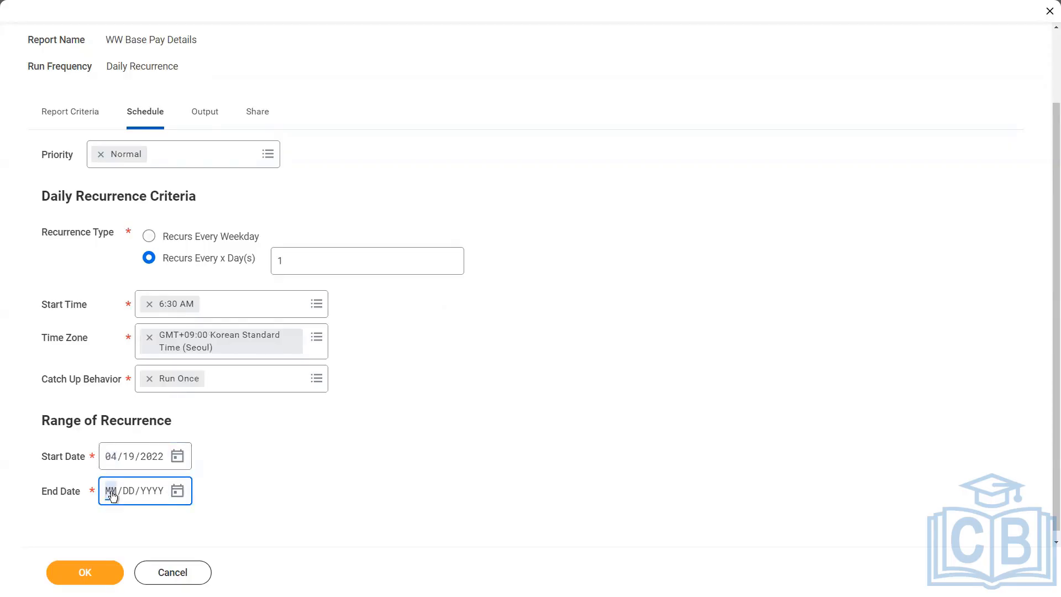
{"action": "type", "text": "06"}
{"action": "type", "text": "12"}
{"action": "key", "text": "Tab"}
Set the output type to Text (CSV) after trying Report (PDF) and Excel, and have the file deleted after 10 days
{"action": "left_click", "coordinate": [205, 117]}
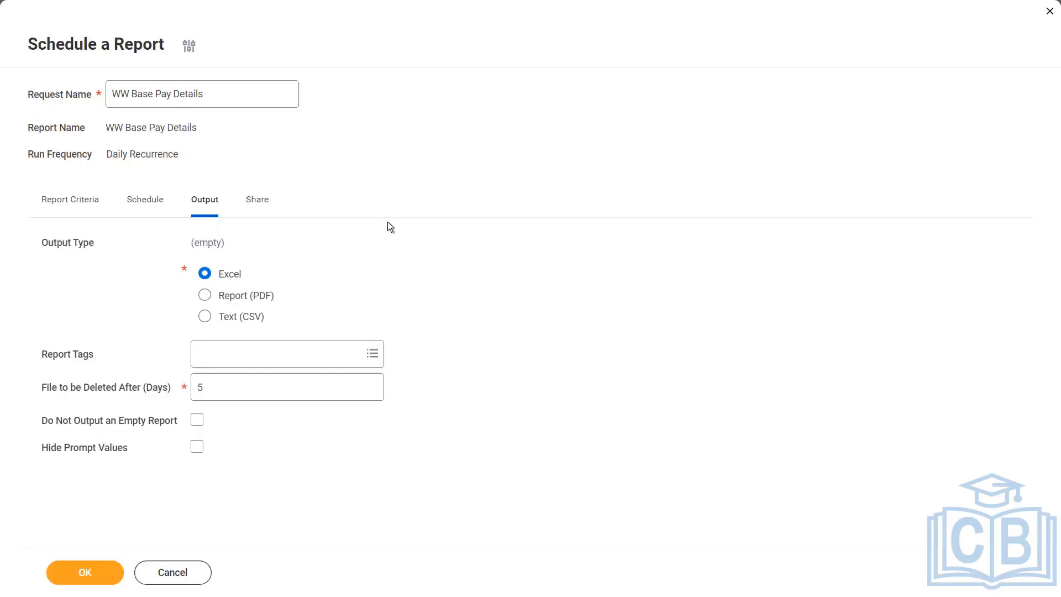
{"action": "left_click", "coordinate": [206, 297]}
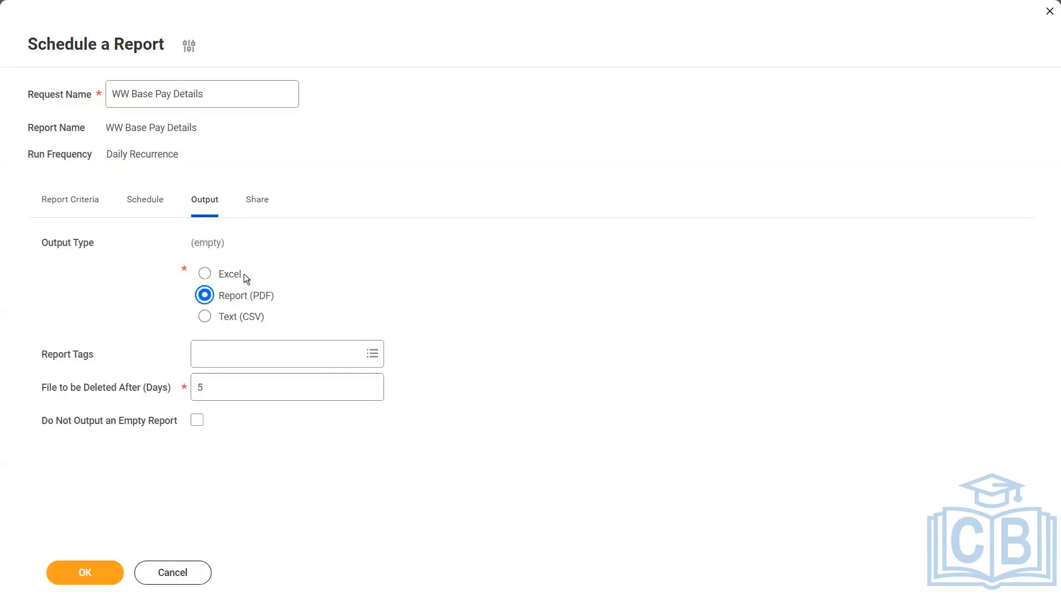
{"action": "left_click", "coordinate": [204, 274]}
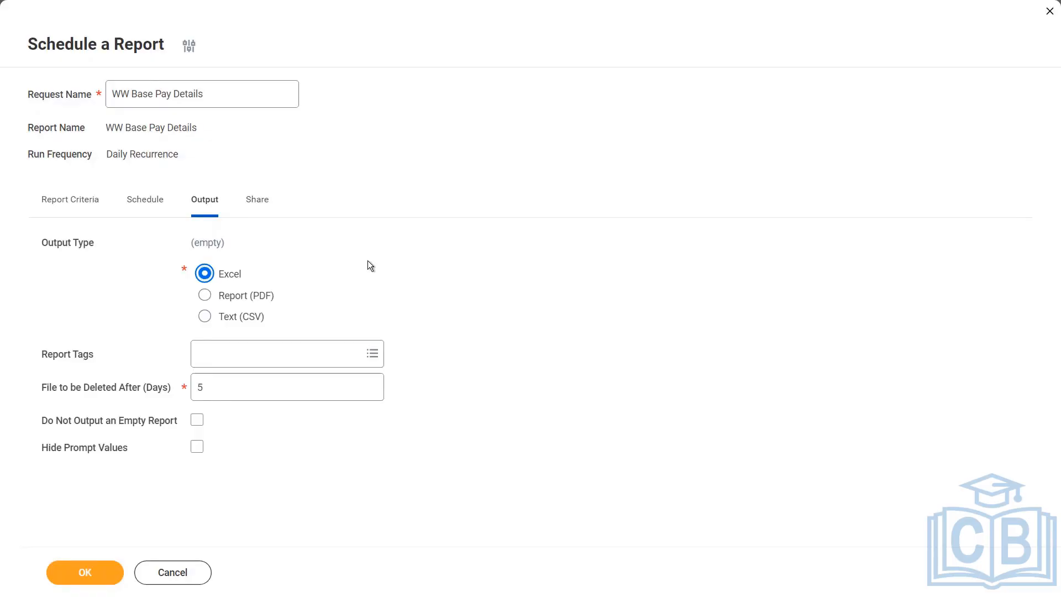
{"action": "left_click", "coordinate": [204, 320]}
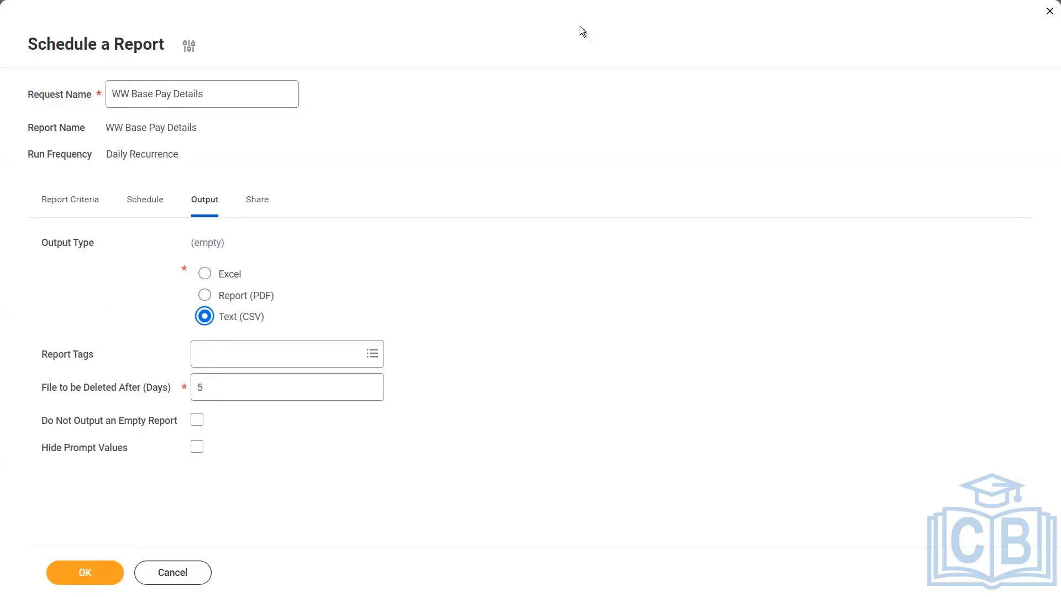
{"action": "mouse_move", "coordinate": [799, 11]}
{"action": "left_click", "coordinate": [213, 390]}
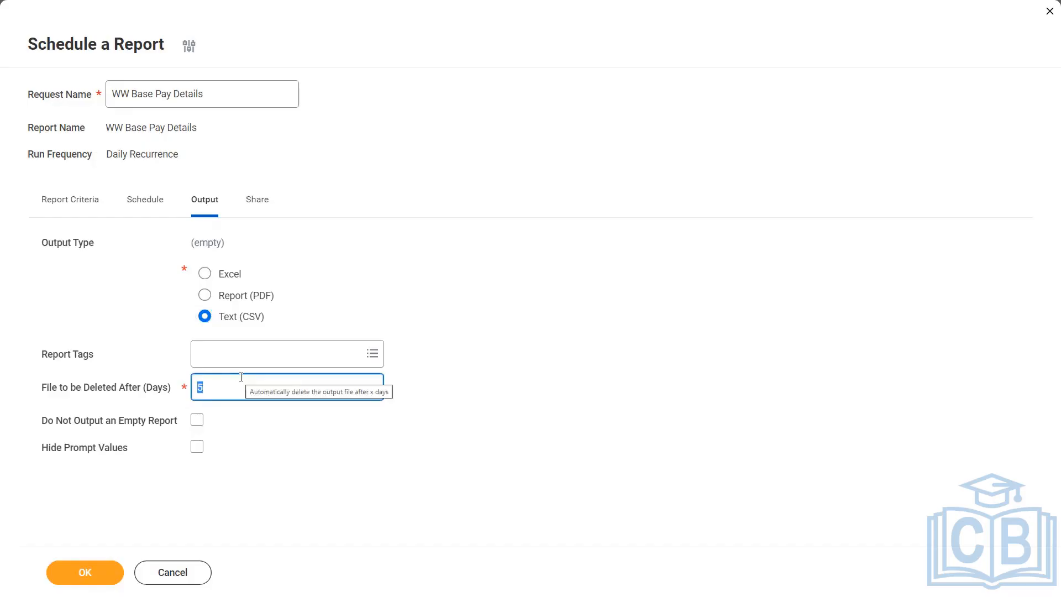
{"action": "left_click", "coordinate": [214, 386]}
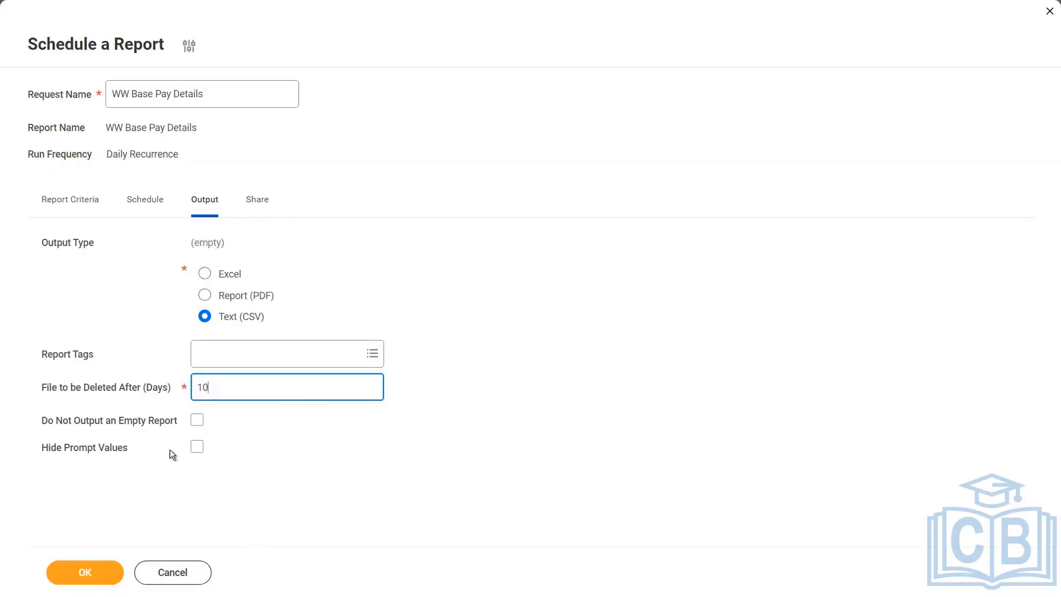
Enable Do Not Output an Empty Report and try the Hide Prompt Values option
{"action": "left_click", "coordinate": [196, 423]}
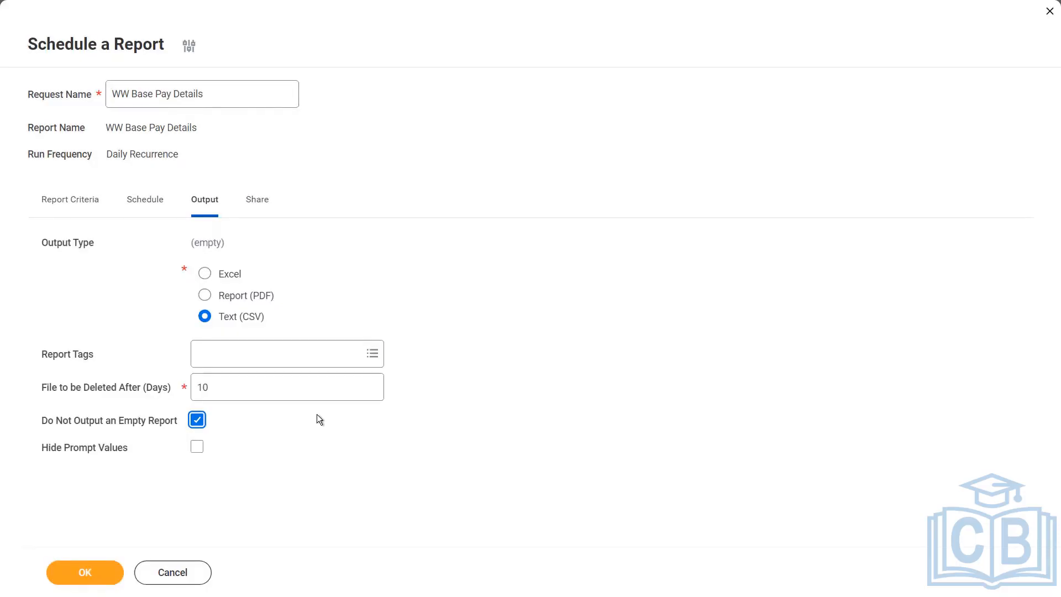
{"action": "left_click", "coordinate": [196, 420]}
{"action": "left_click", "coordinate": [197, 421]}
{"action": "left_click", "coordinate": [197, 447]}
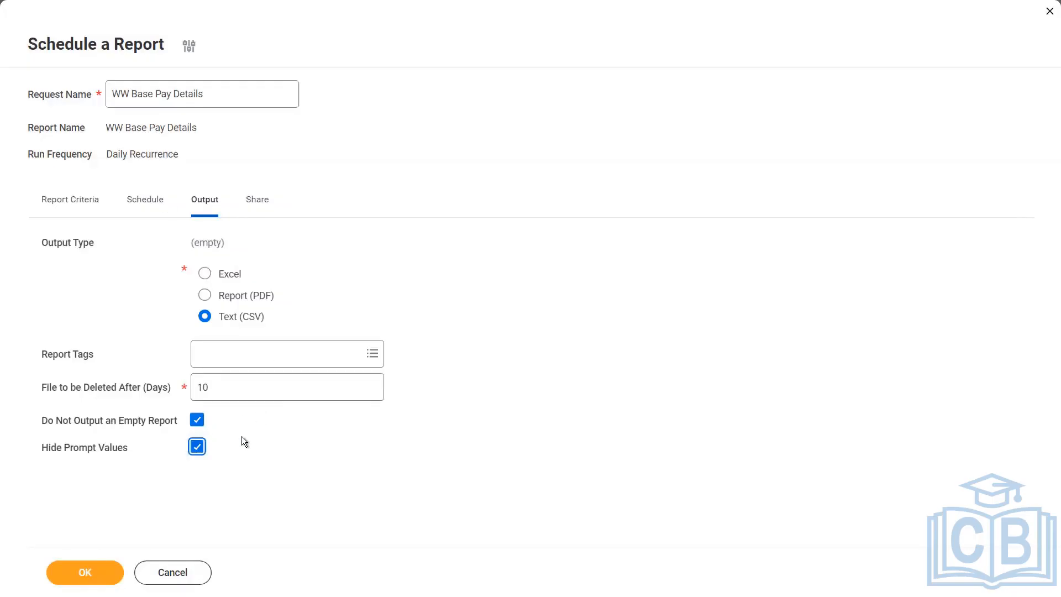
{"action": "left_click", "coordinate": [193, 446]}
Set the report output sharing option to Share report output with other users
{"action": "left_click", "coordinate": [270, 202]}
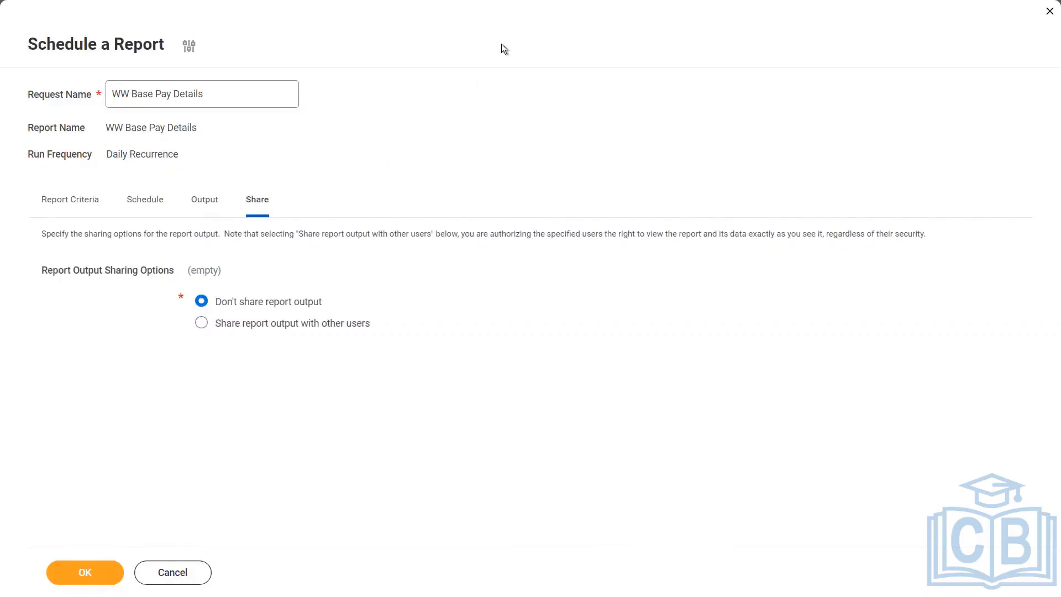
{"action": "mouse_move", "coordinate": [506, 2]}
{"action": "mouse_move", "coordinate": [24, 222]}
{"action": "left_mouse_down"}
{"action": "mouse_move", "coordinate": [216, 241]}
{"action": "mouse_move", "coordinate": [951, 252]}
{"action": "left_mouse_up"}
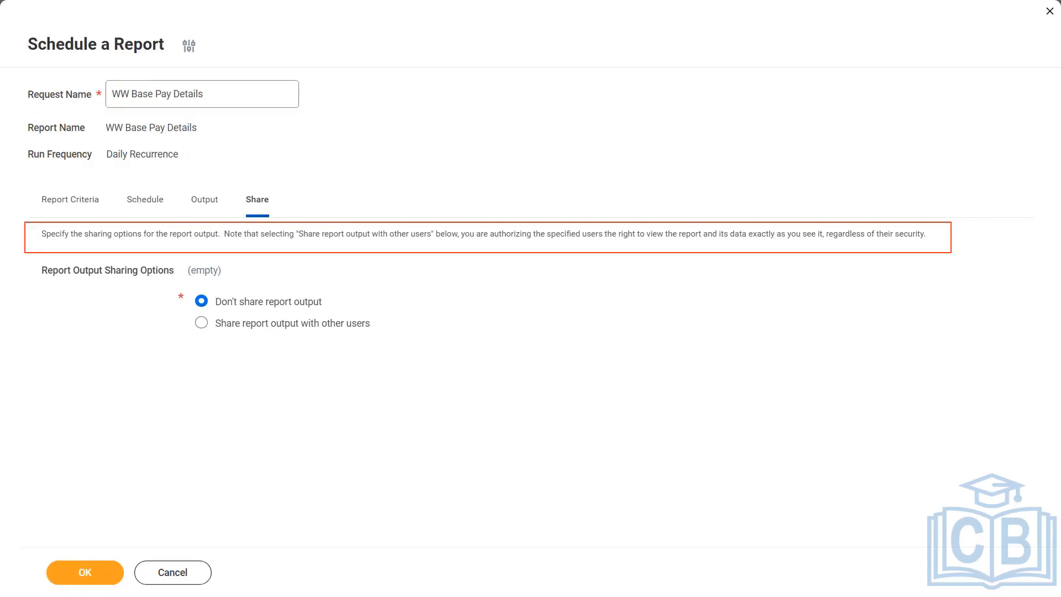
{"action": "left_click", "coordinate": [202, 324]}
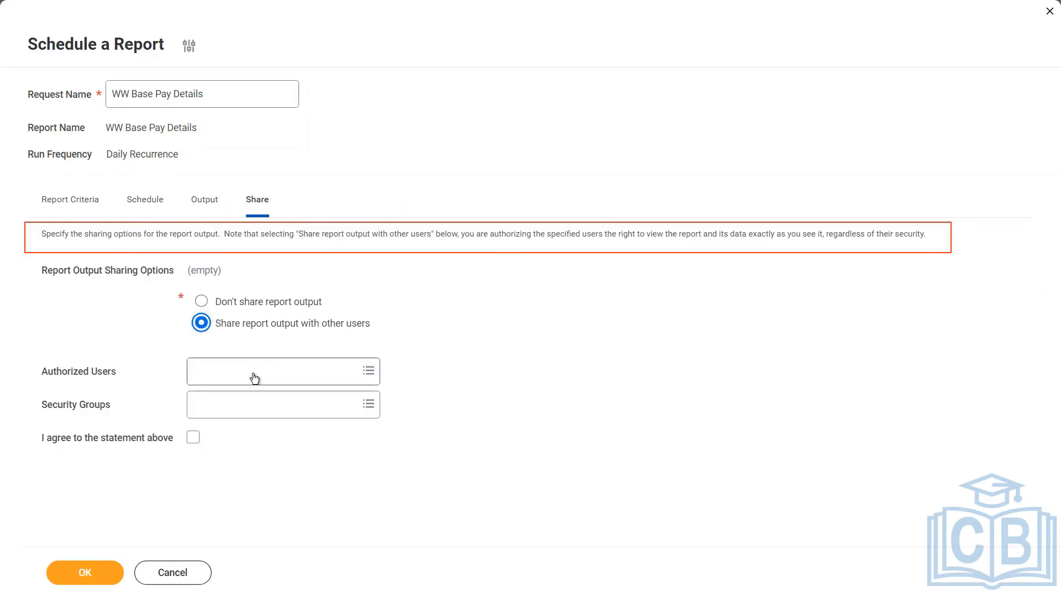
Add two authorized users for the shared report output by searching for their full names
{"action": "left_click", "coordinate": [232, 374]}
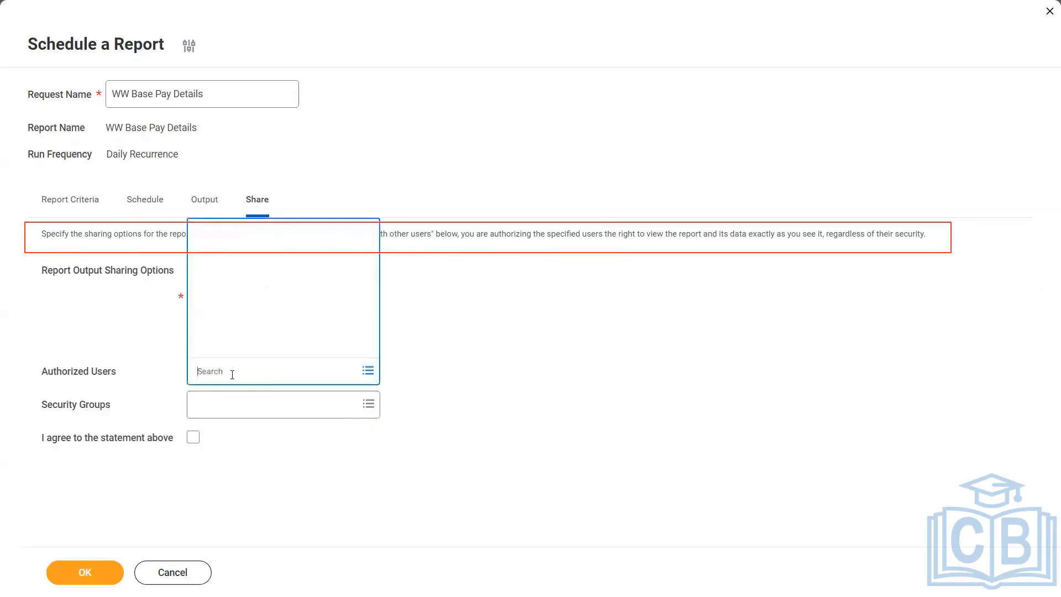
{"action": "type", "text": "steve morgan"}
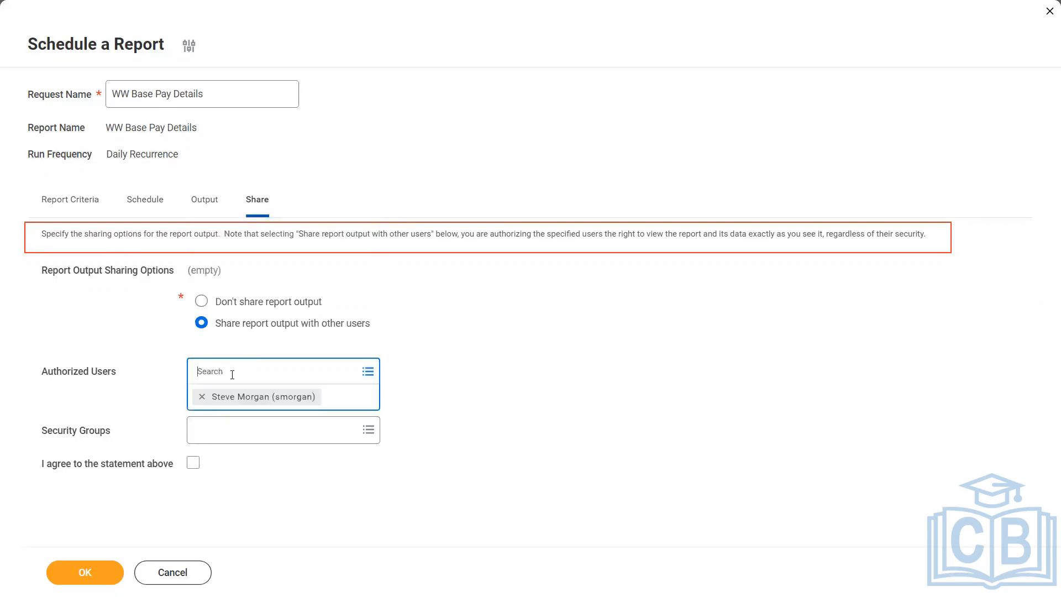
{"action": "left_click", "coordinate": [228, 367]}
{"action": "type", "text": "betty liy"}
{"action": "key", "text": "BackSpace"}
{"action": "key", "text": "Return"}
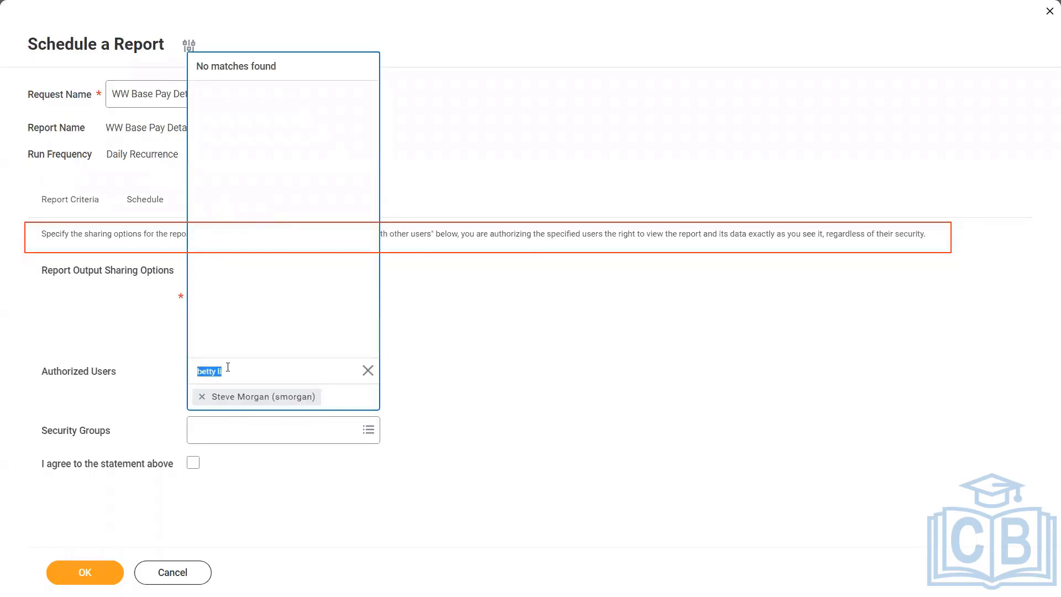
{"action": "type", "text": "oliver reynolds"}
{"action": "key", "text": "Return"}
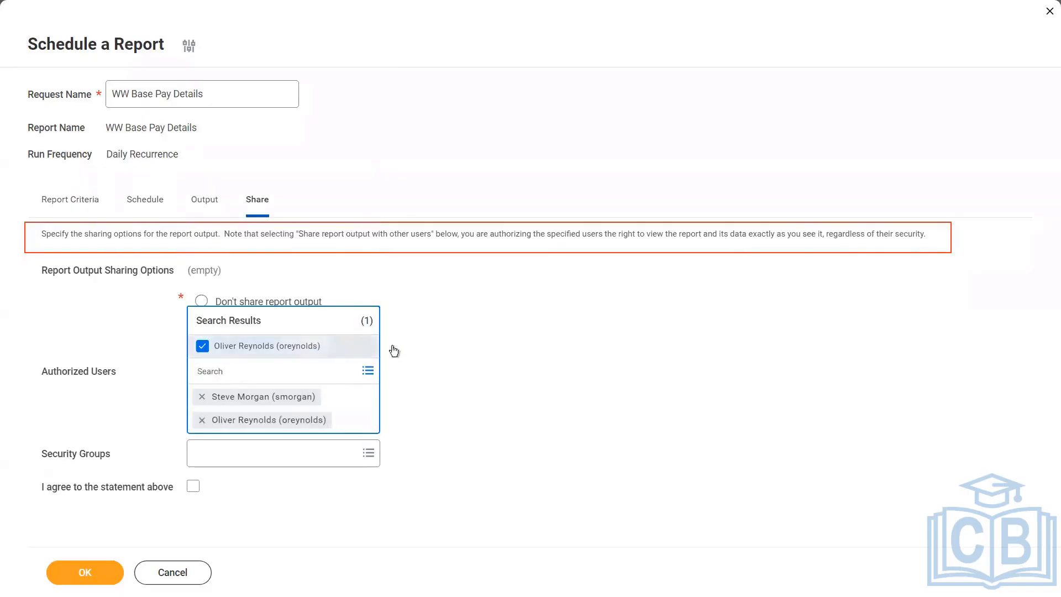
{"action": "left_click", "coordinate": [456, 349]}
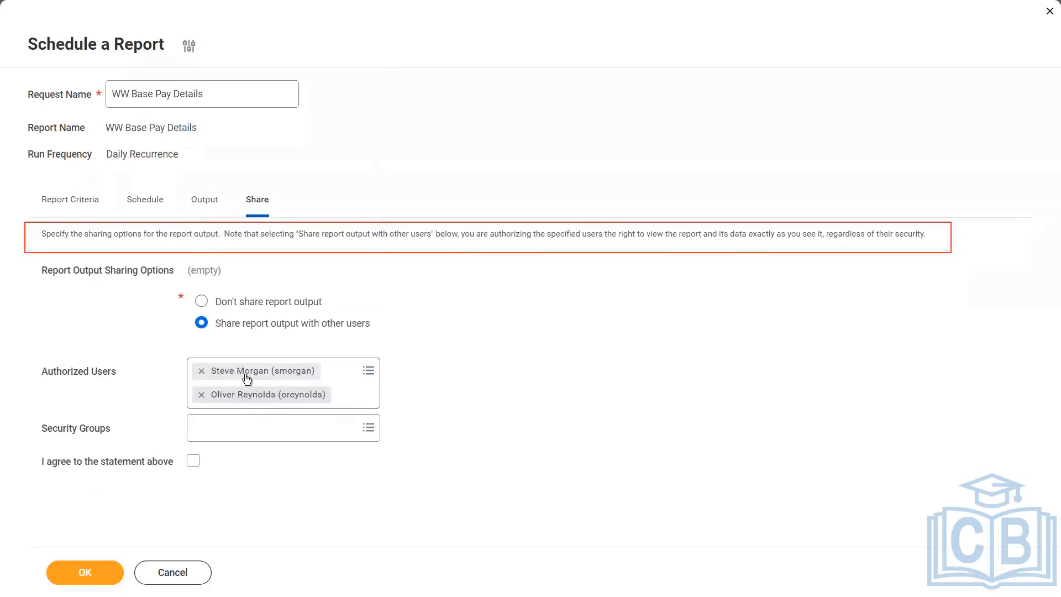
Add the Compensation Administrator security group to the report output sharing by searching for "compensation admin"
{"action": "left_click", "coordinate": [206, 428]}
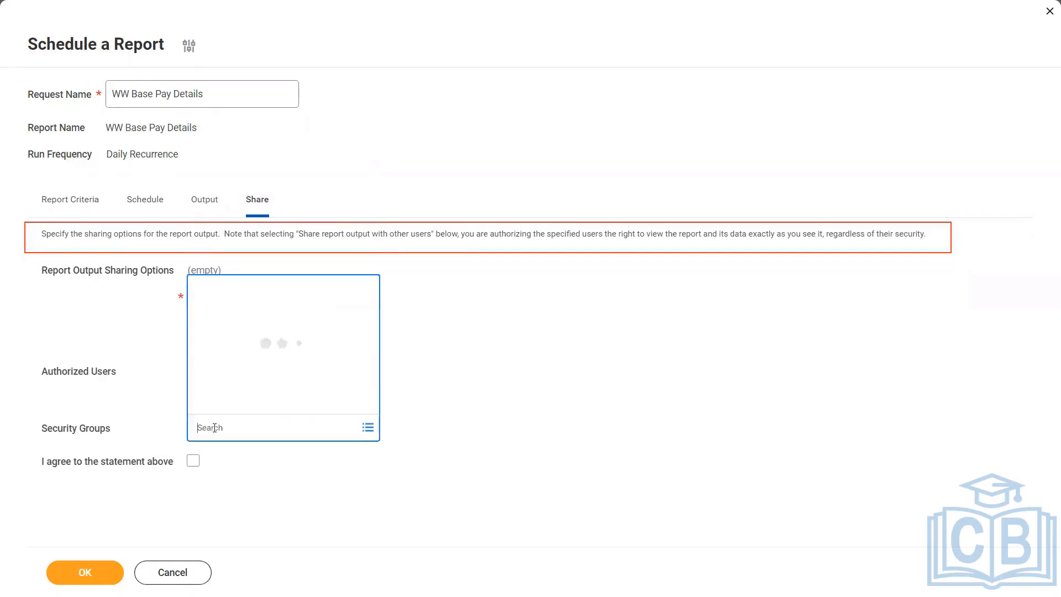
{"action": "type", "text": "compe"}
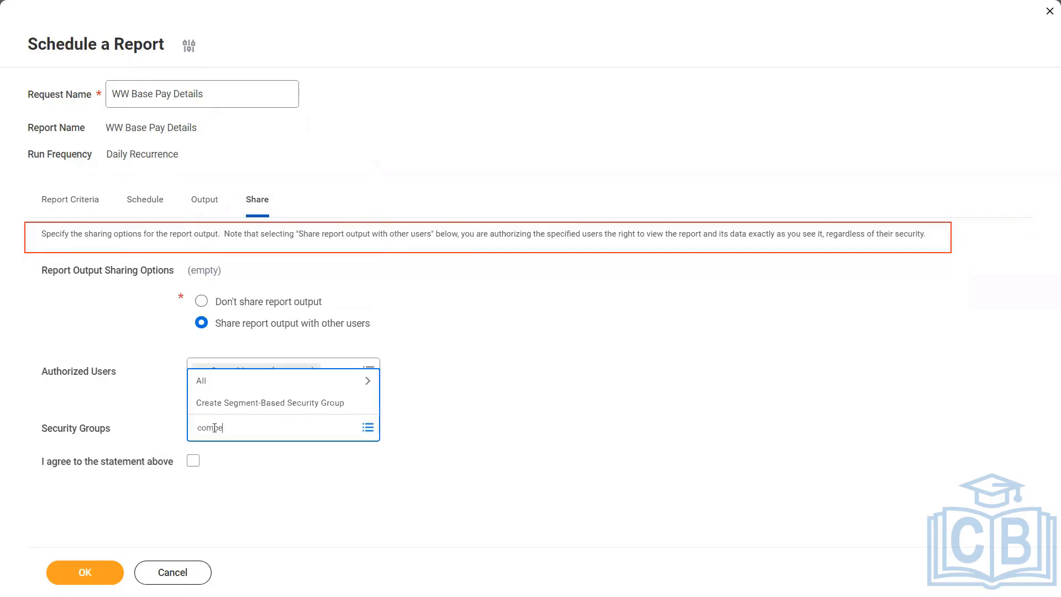
{"action": "type", "text": "nsation admin"}
{"action": "key", "text": "Return"}
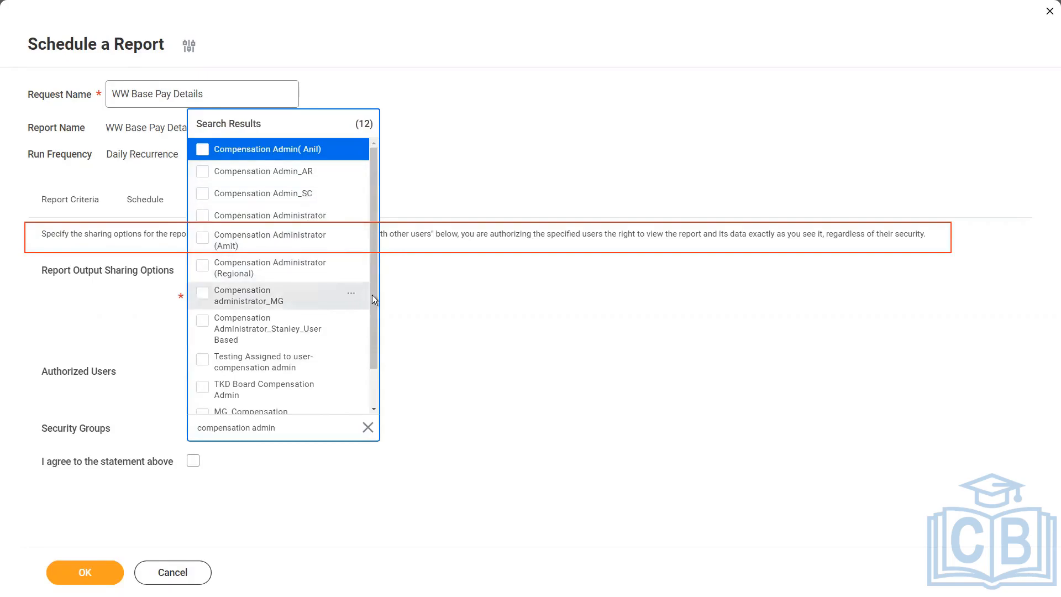
{"action": "scroll", "coordinate": [373, 304], "scroll_direction": "down", "scroll_amount": 2}
{"action": "scroll", "coordinate": [369, 299], "scroll_direction": "up", "scroll_amount": 2}
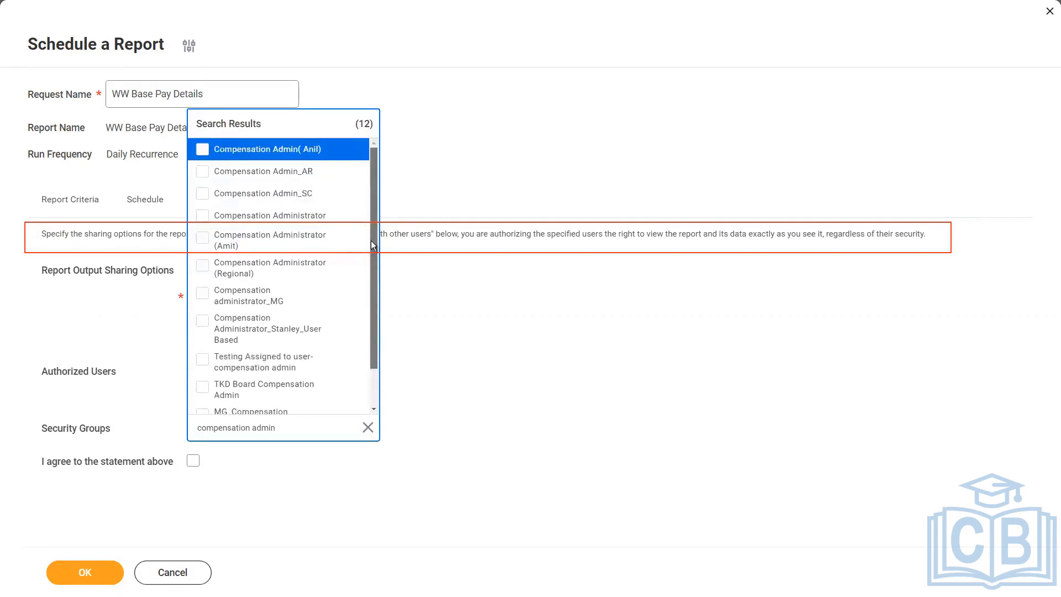
{"action": "left_click", "coordinate": [282, 215]}
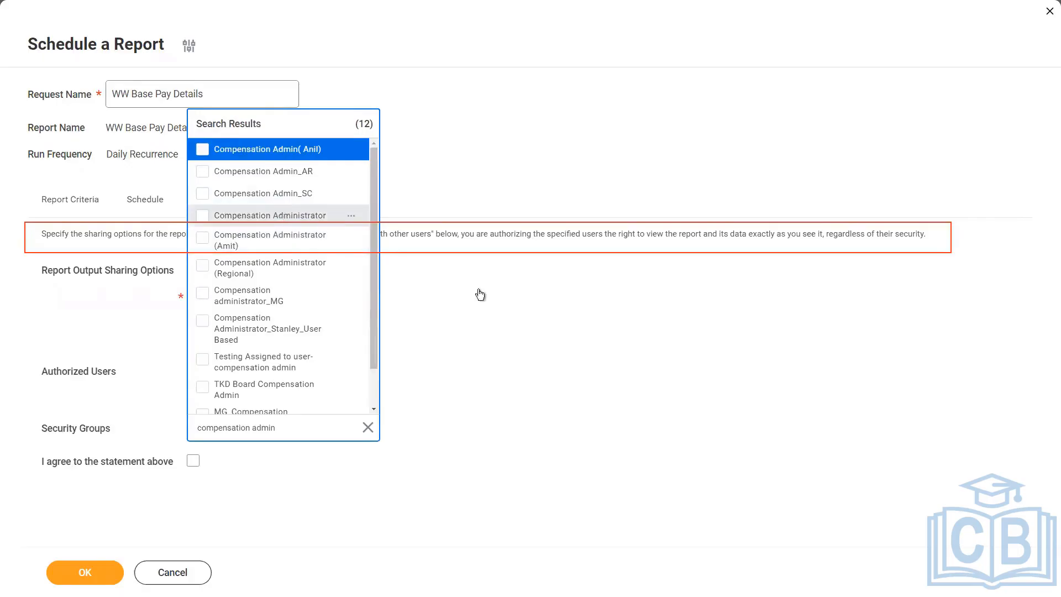
{"action": "left_click", "coordinate": [470, 378]}
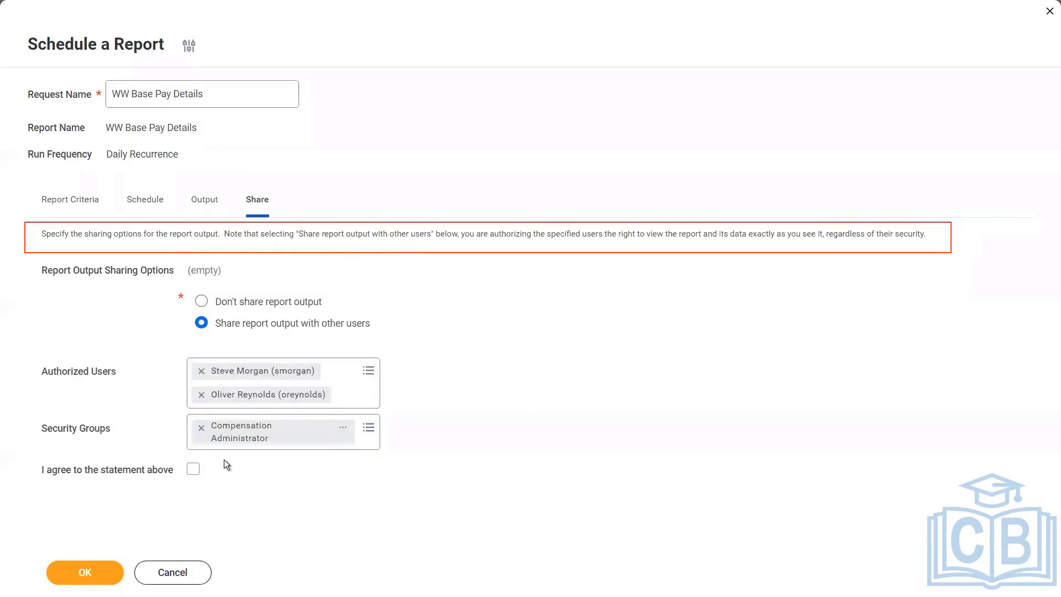
Agree to the sharing statement and submit the report schedule
{"action": "left_click", "coordinate": [193, 468]}
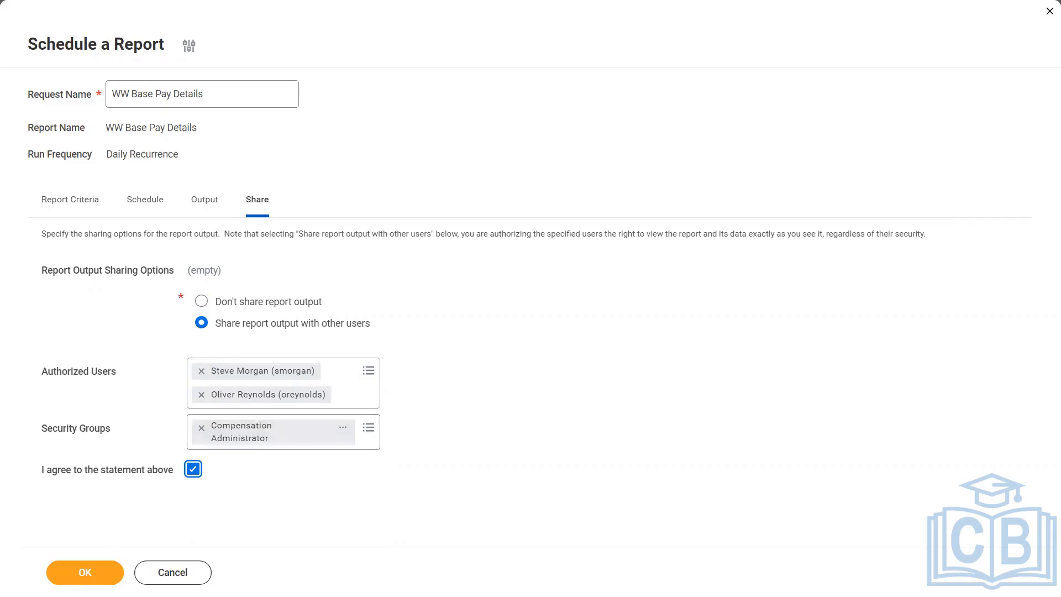
{"action": "left_click", "coordinate": [79, 575]}
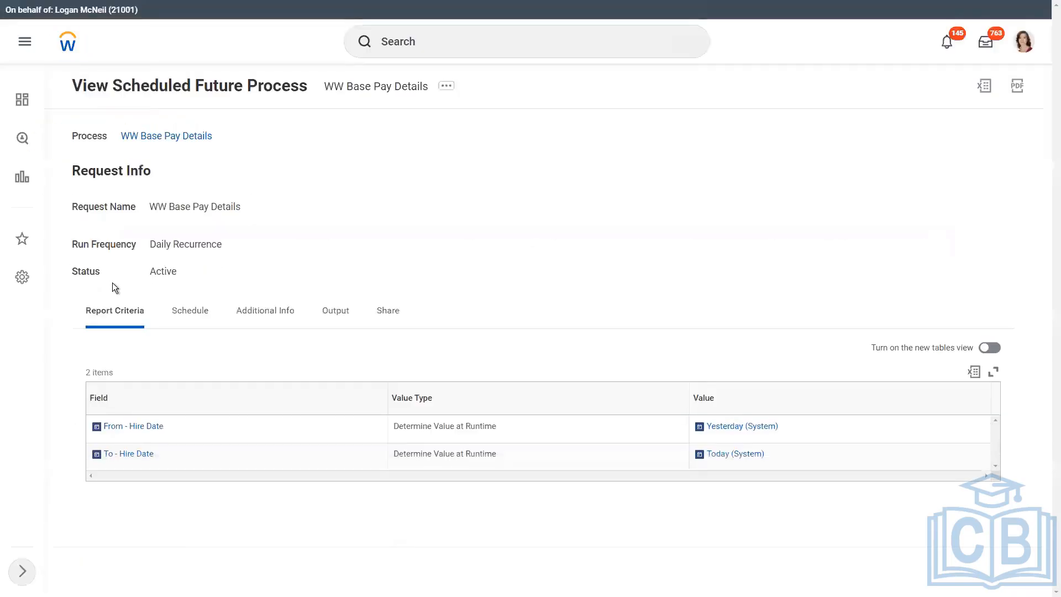
Review the new scheduled process's recurrence settings, start and end dates, and sharing details
{"action": "left_click", "coordinate": [189, 310]}
{"action": "scroll", "coordinate": [335, 443], "scroll_direction": "down", "scroll_amount": 3}
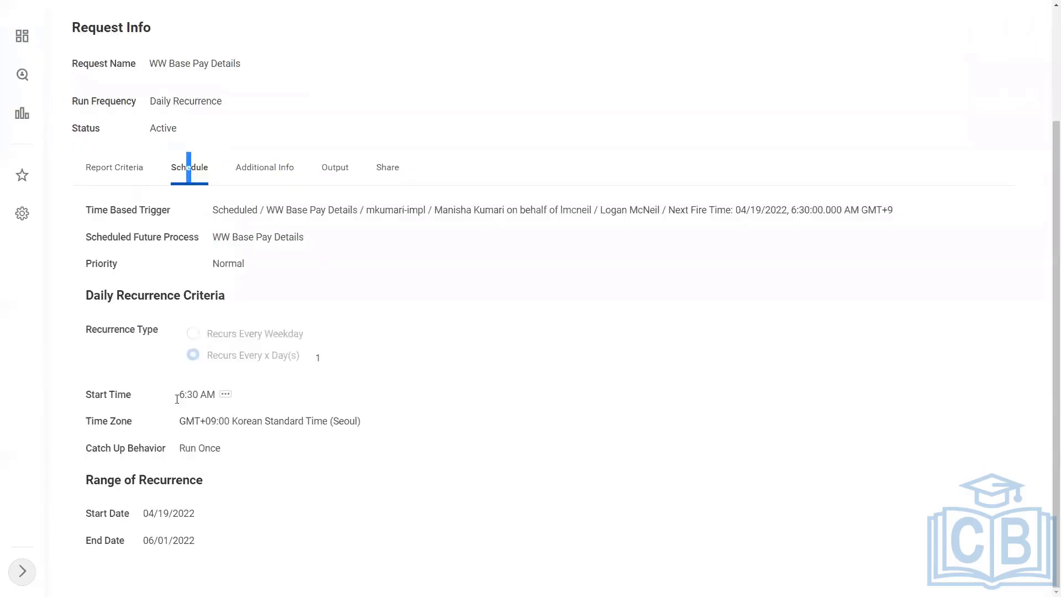
{"action": "double_click", "coordinate": [163, 513]}
{"action": "left_click_drag", "start_coordinate": [158, 544], "coordinate": [163, 545]}
{"action": "left_click", "coordinate": [387, 167]}
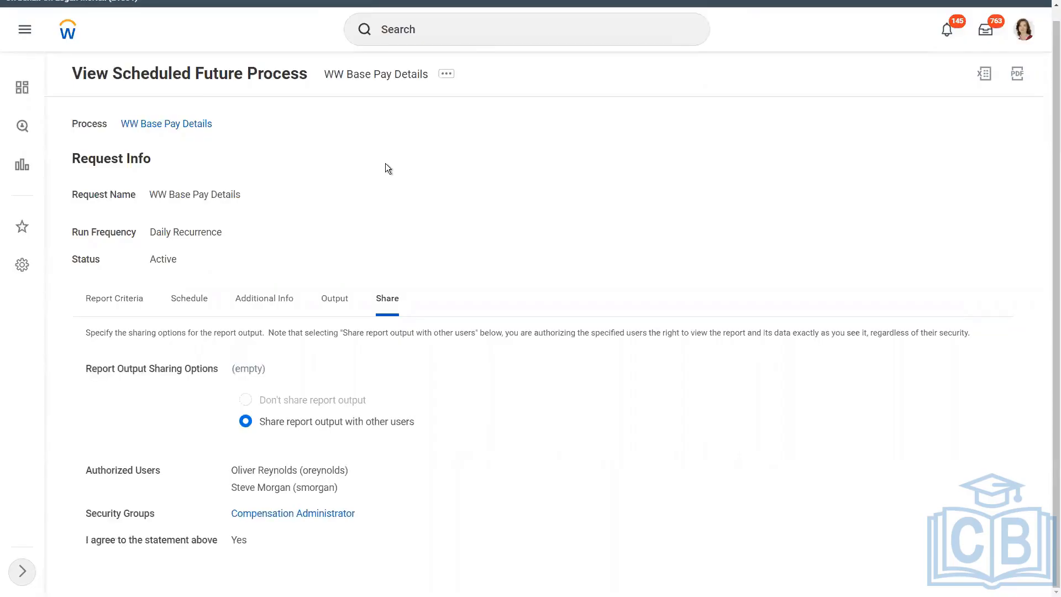
Re-examine the scheduled process's daily recurrence criteria, time-based trigger and range of recurrence
{"action": "left_click", "coordinate": [194, 299]}
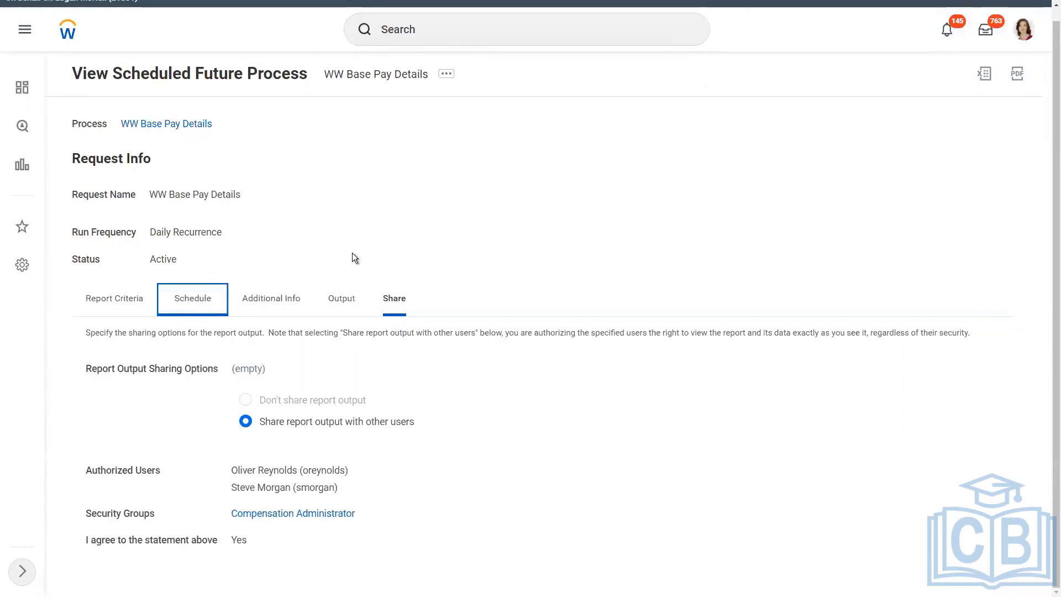
{"action": "scroll", "coordinate": [383, 213], "scroll_direction": "down", "scroll_amount": 2}
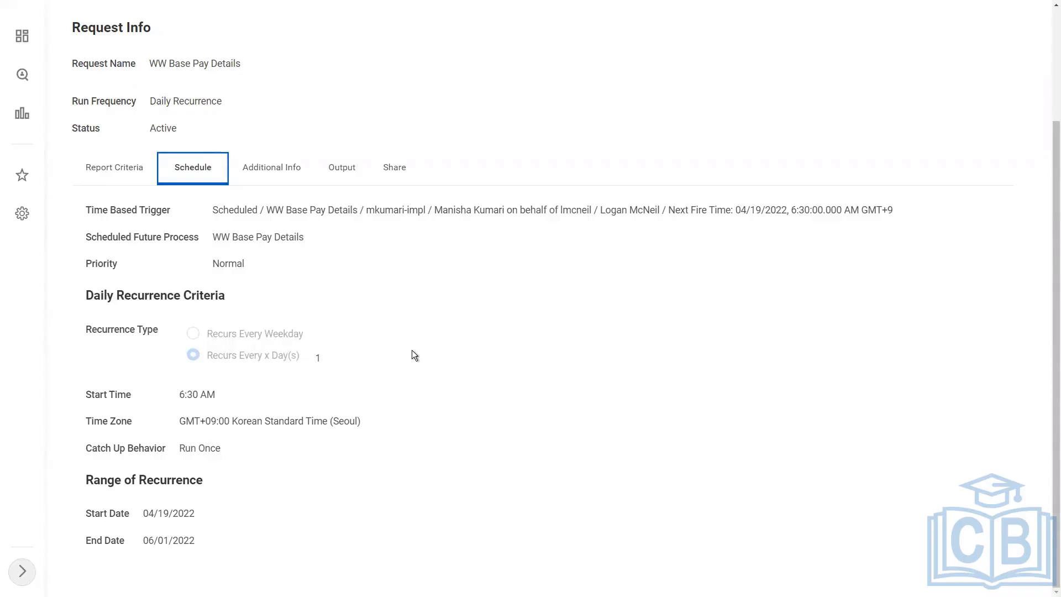
{"action": "scroll", "coordinate": [413, 350], "scroll_direction": "up", "scroll_amount": 3}
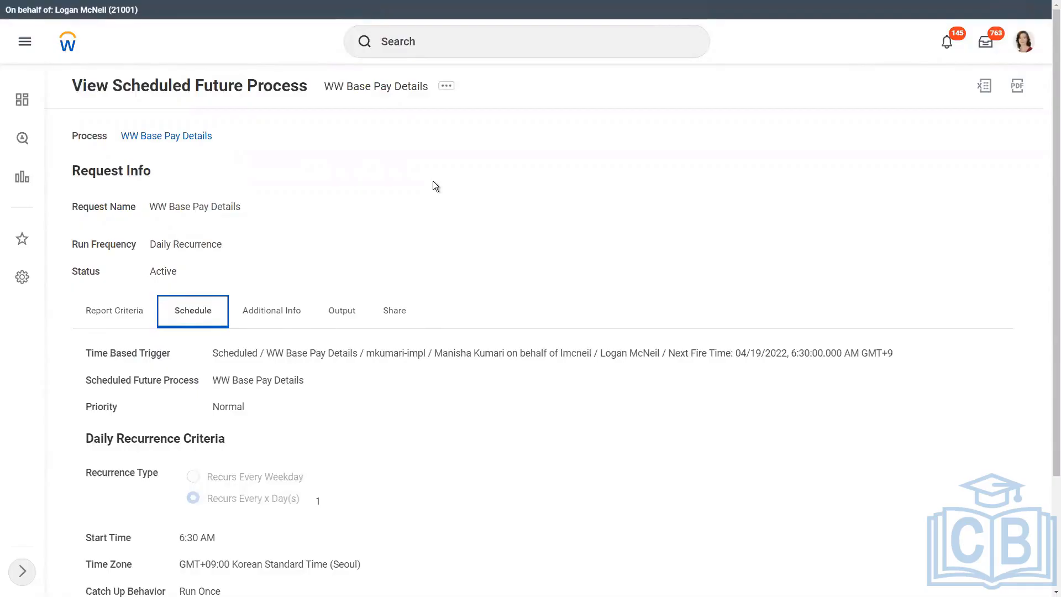
{"action": "scroll", "coordinate": [434, 184], "scroll_direction": "down", "scroll_amount": 3}
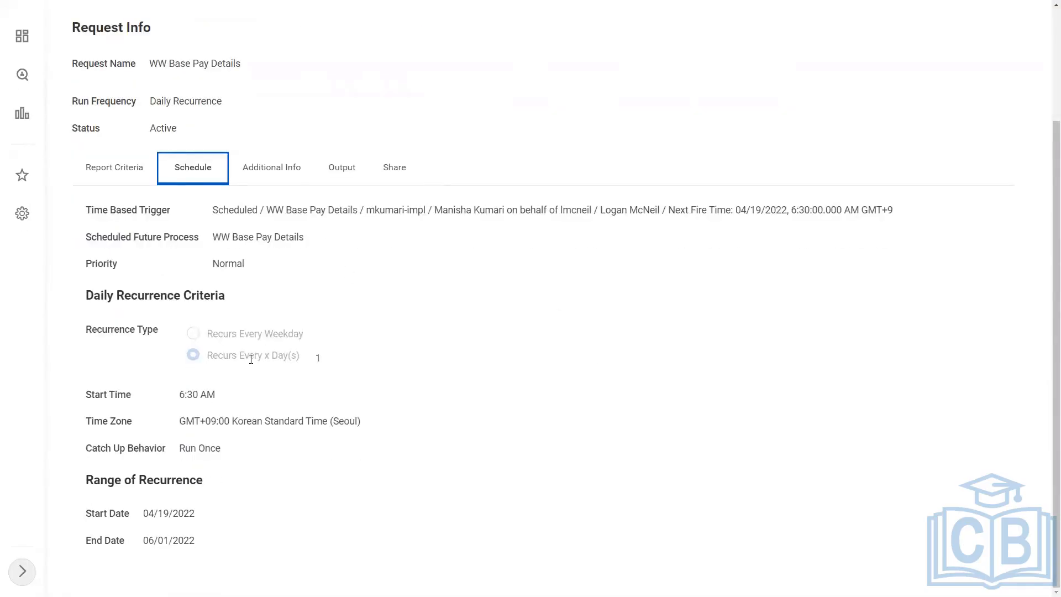
{"action": "double_click", "coordinate": [152, 514]}
{"action": "left_click", "coordinate": [168, 533]}
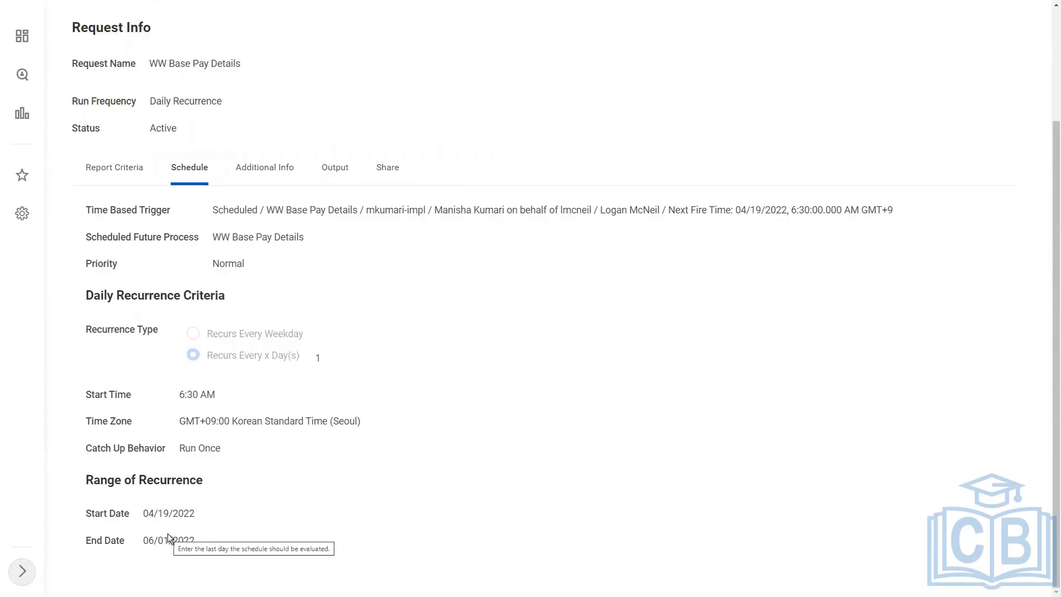
{"action": "scroll", "coordinate": [399, 354], "scroll_direction": "up", "scroll_amount": 3}
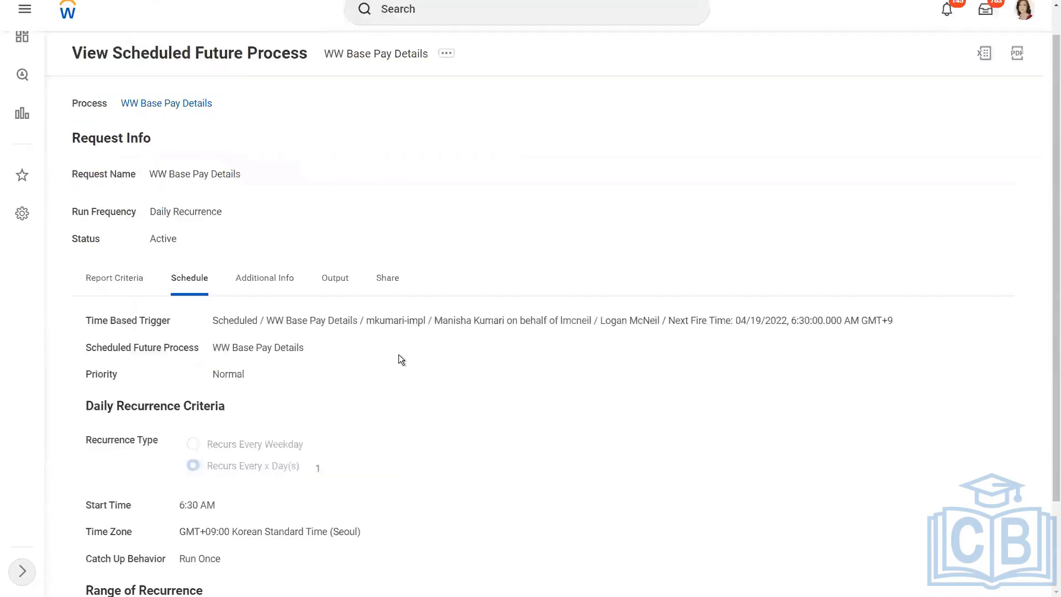
{"action": "scroll", "coordinate": [400, 355], "scroll_direction": "down", "scroll_amount": 3}
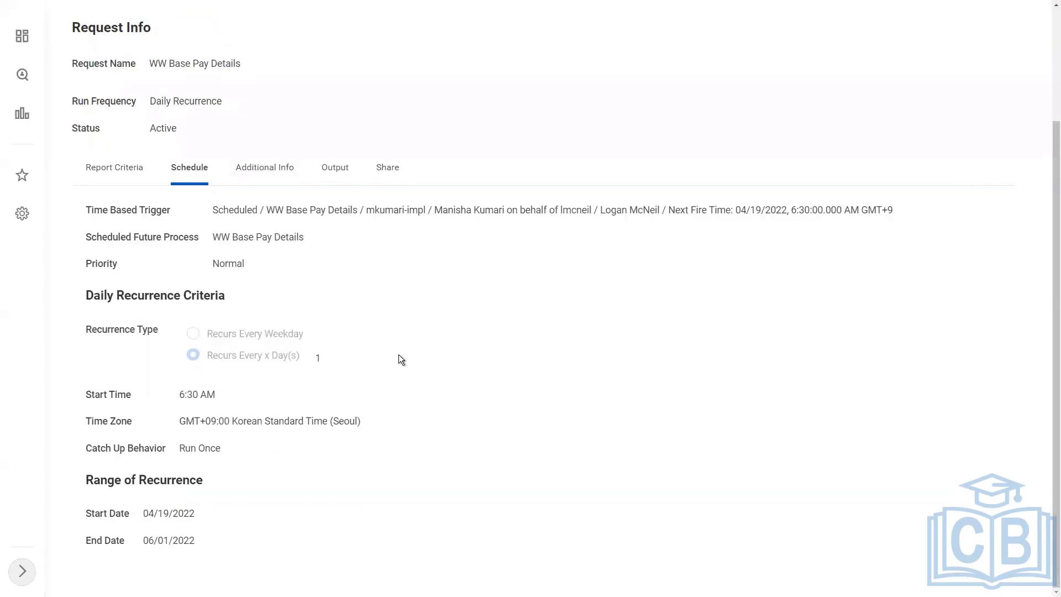
{"action": "scroll", "coordinate": [389, 166], "scroll_direction": "up", "scroll_amount": 3}
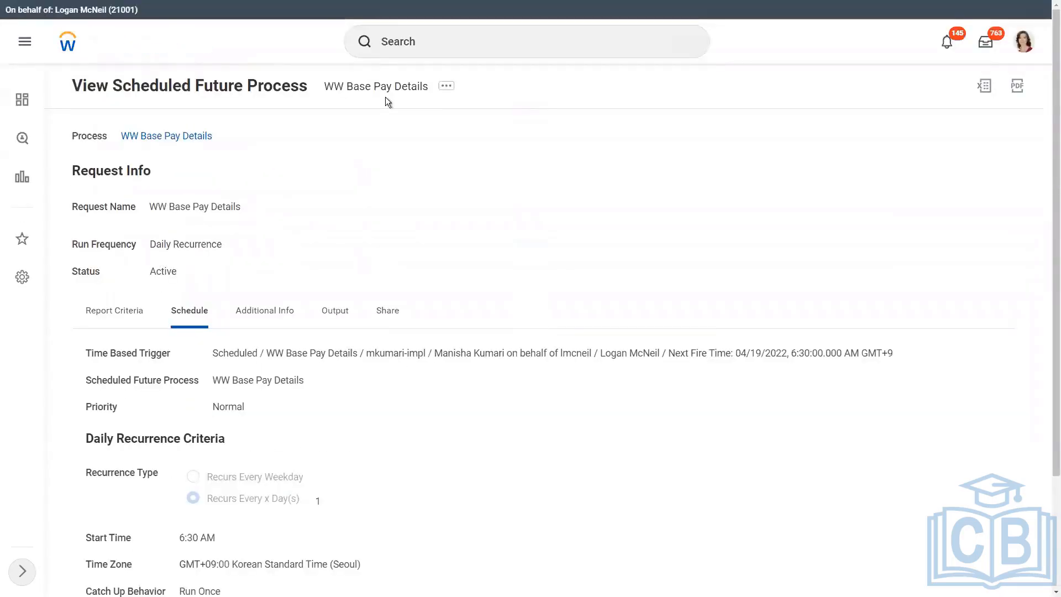
Open the scheduled WW Base Pay Details process for editing and show its schedule settings
{"action": "left_click", "coordinate": [447, 87]}
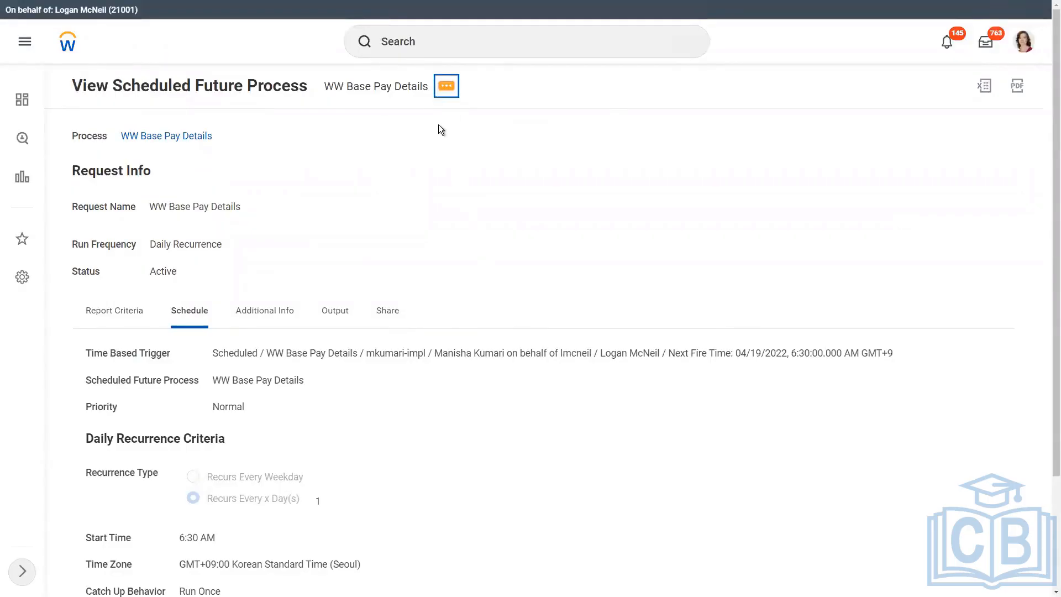
{"action": "mouse_move", "coordinate": [525, 193]}
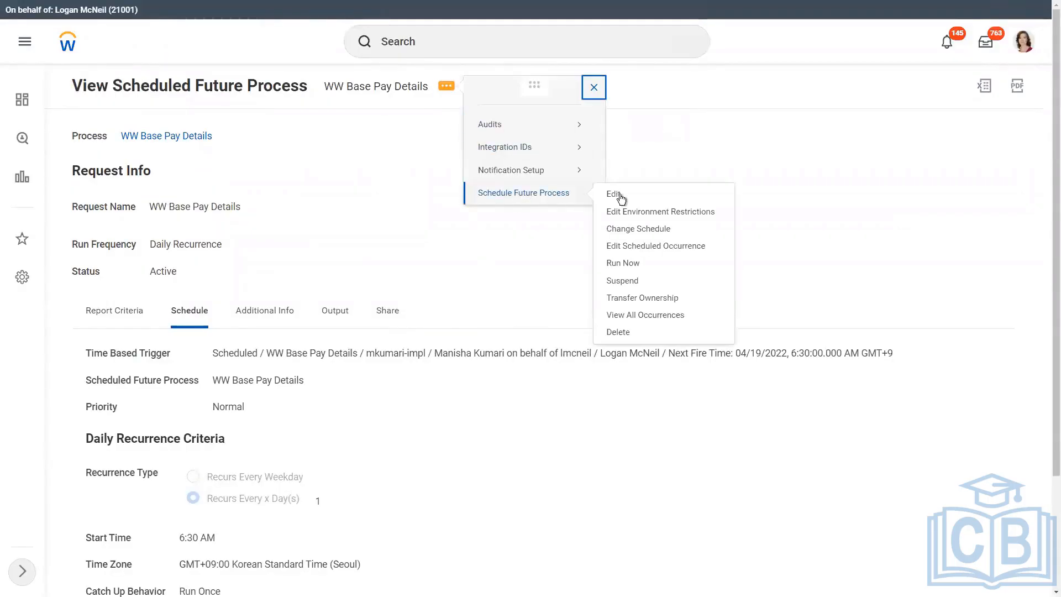
{"action": "left_click", "coordinate": [614, 194]}
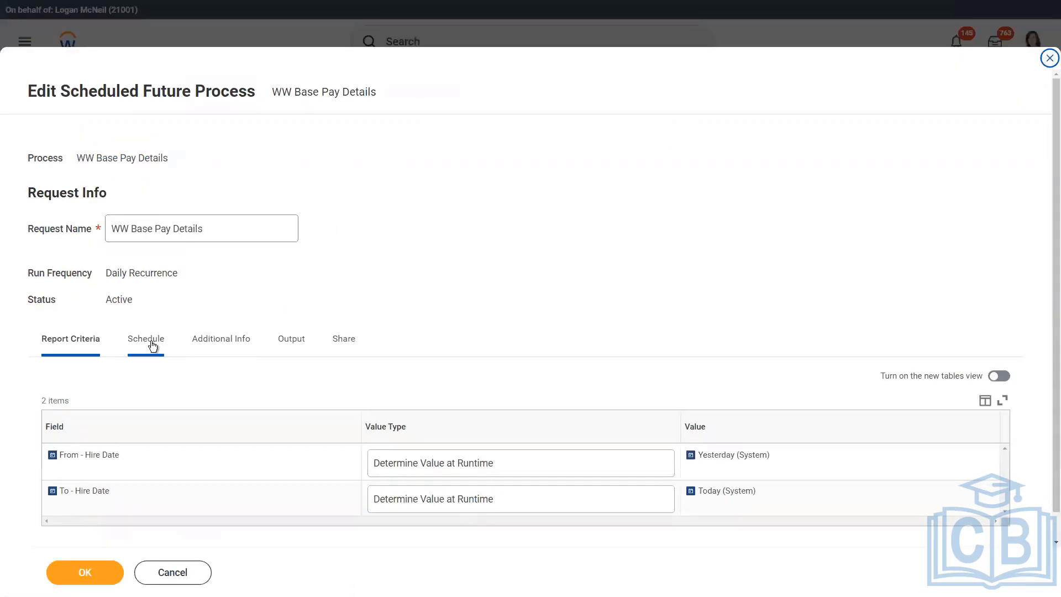
{"action": "left_click", "coordinate": [153, 346]}
{"action": "scroll", "coordinate": [387, 287], "scroll_direction": "down", "scroll_amount": 5}
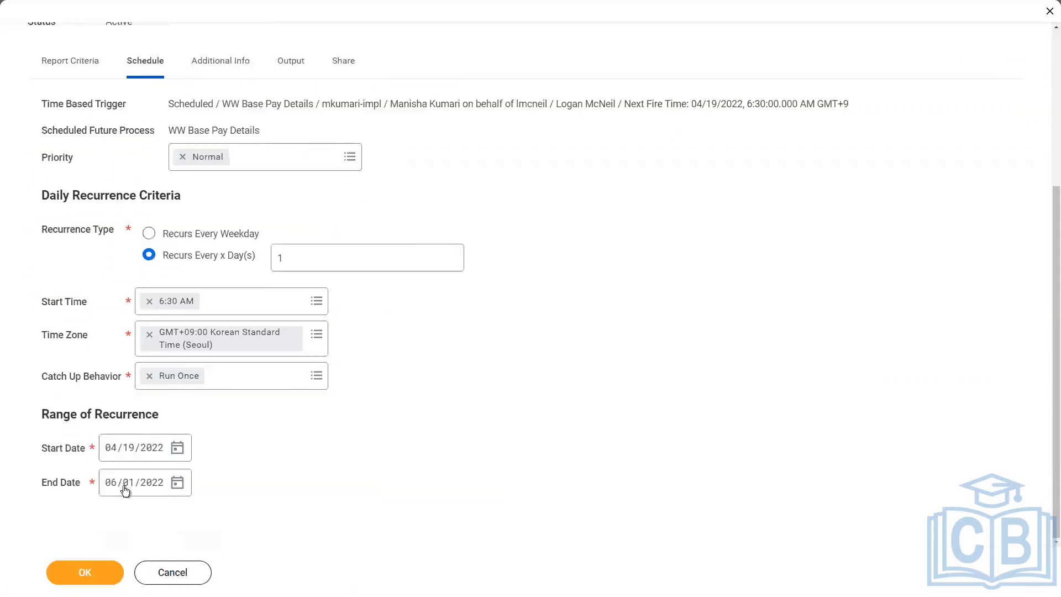
Try to save the schedule with the end date extended to 06/01/2023, and read the error details
{"action": "mouse_move", "coordinate": [92, 484]}
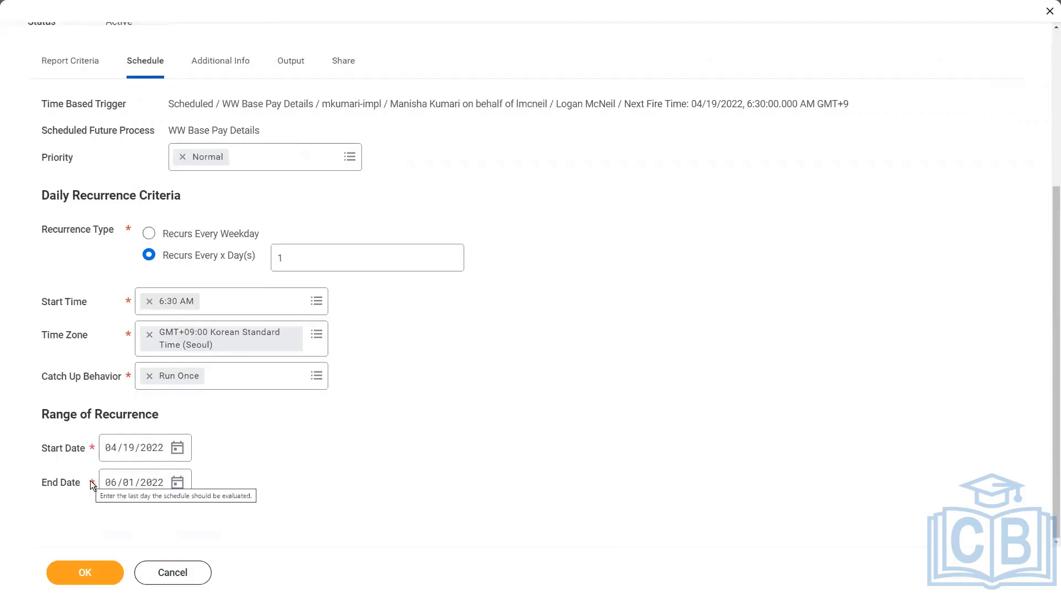
{"action": "left_click", "coordinate": [155, 484]}
{"action": "type", "text": "2"}
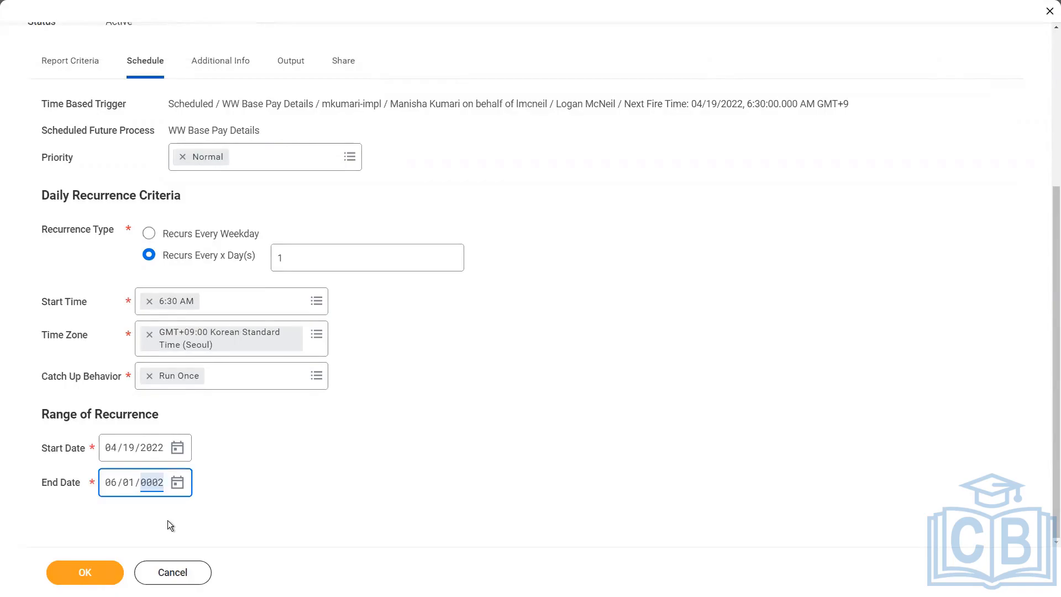
{"action": "type", "text": "021"}
{"action": "key", "text": "Left"}
{"action": "key", "text": "Left"}
{"action": "key", "text": "Right"}
{"action": "key", "text": "Right"}
{"action": "type", "text": "2023"}
{"action": "left_click", "coordinate": [103, 564]}
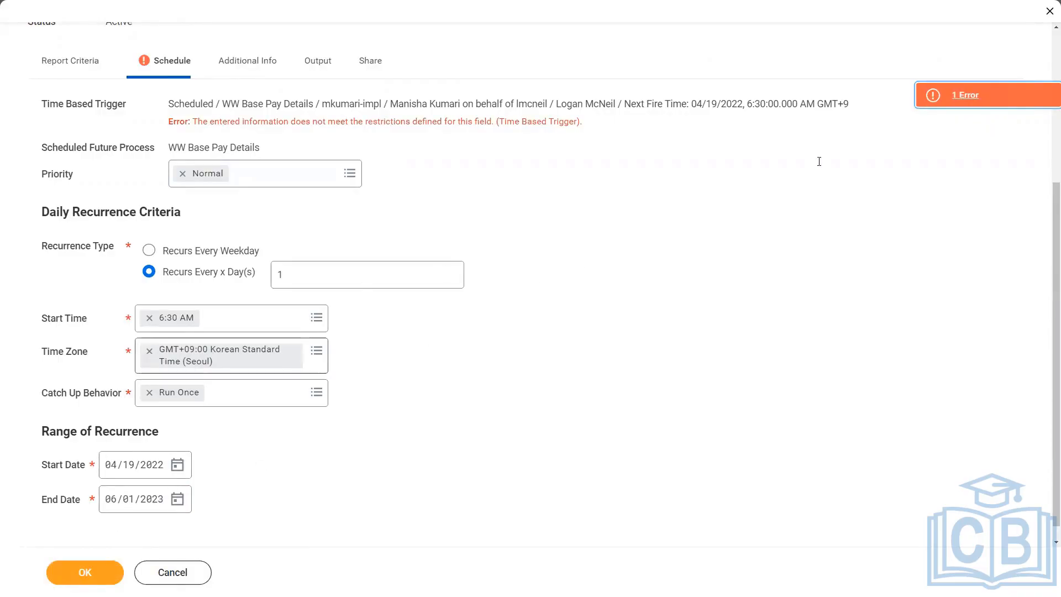
{"action": "left_click", "coordinate": [1004, 94]}
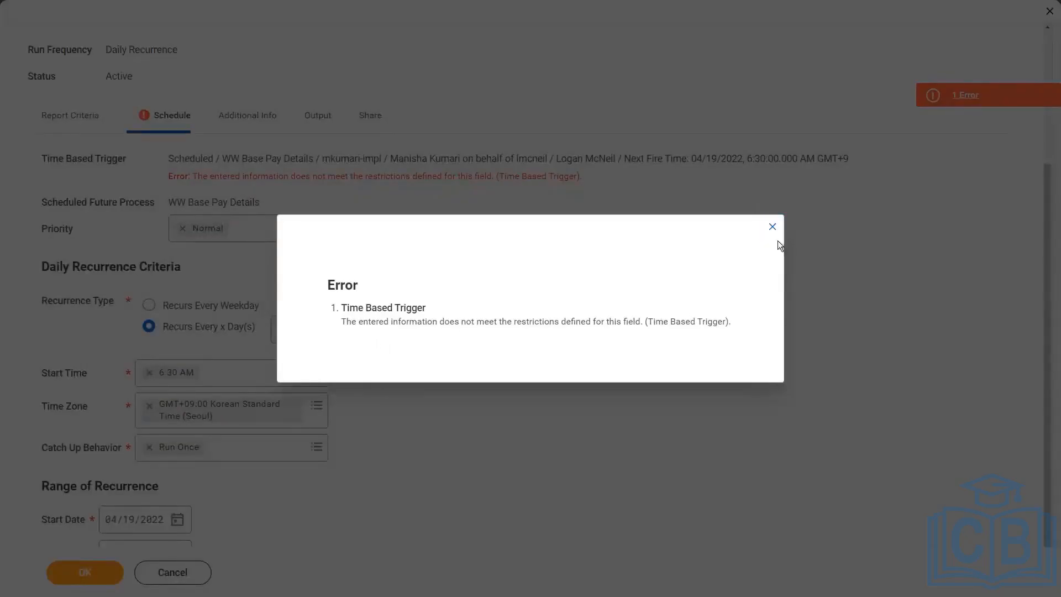
{"action": "left_click", "coordinate": [773, 227]}
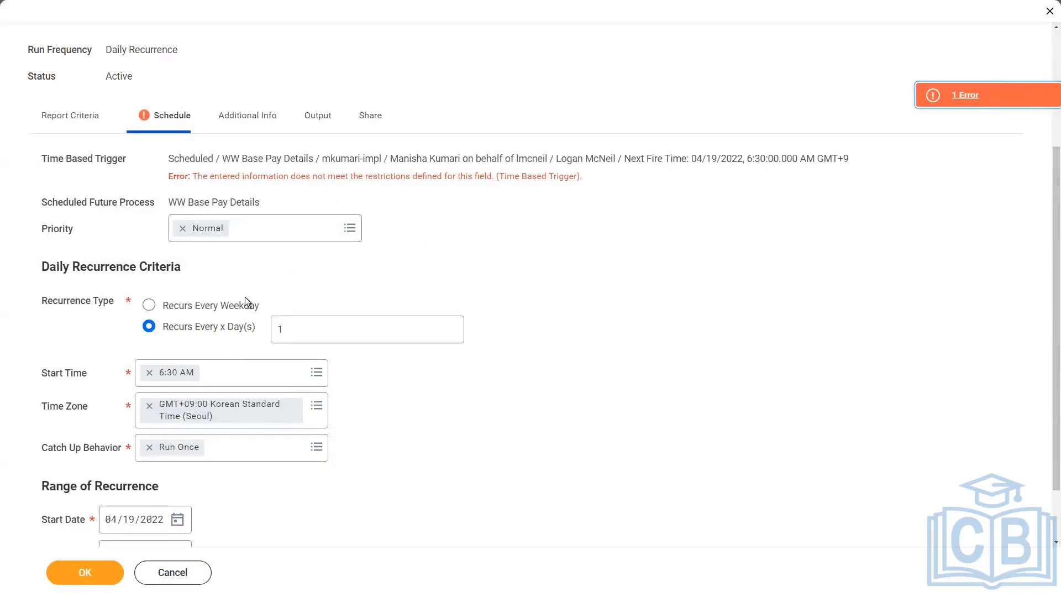
Set the recurrence end date to 04/19/2023, try to save the schedule, and read the error details
{"action": "scroll", "coordinate": [221, 372], "scroll_direction": "down", "scroll_amount": 2}
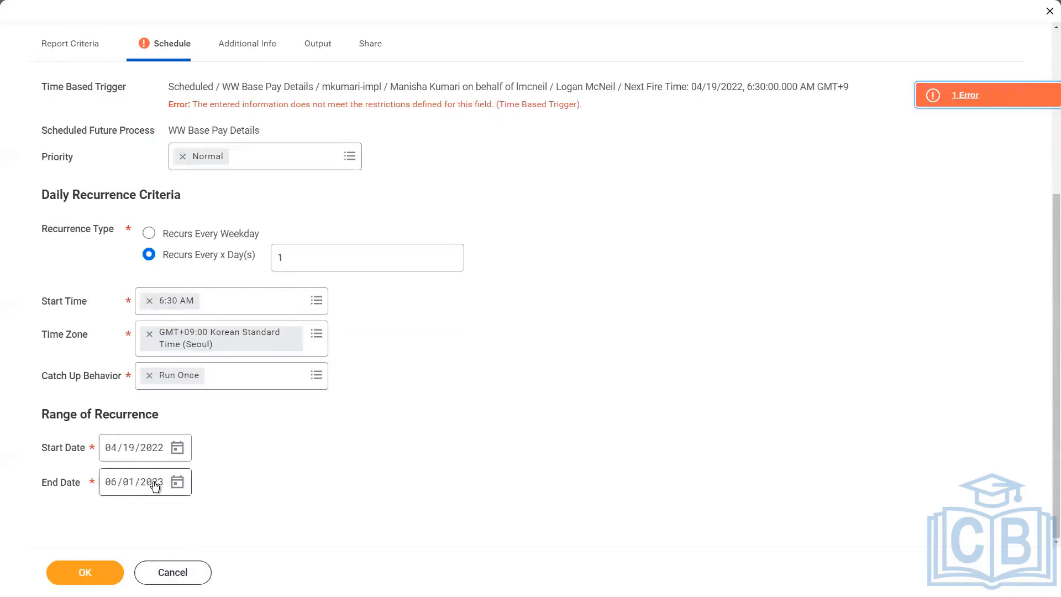
{"action": "left_click", "coordinate": [154, 484]}
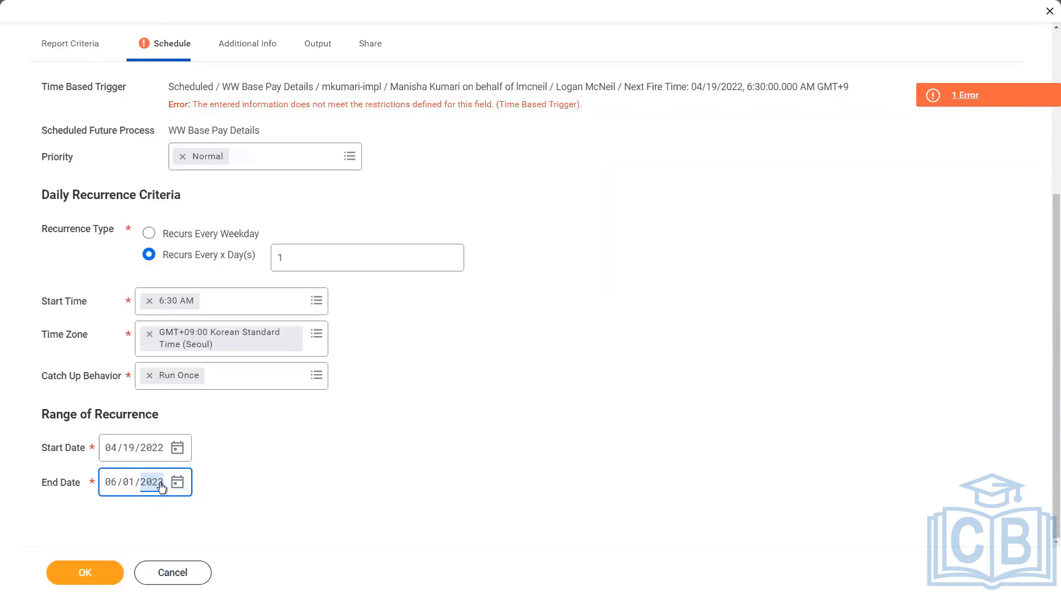
{"action": "left_click", "coordinate": [113, 490]}
{"action": "type", "text": "04/"}
{"action": "type", "text": "19/0020"}
{"action": "left_click", "coordinate": [85, 573]}
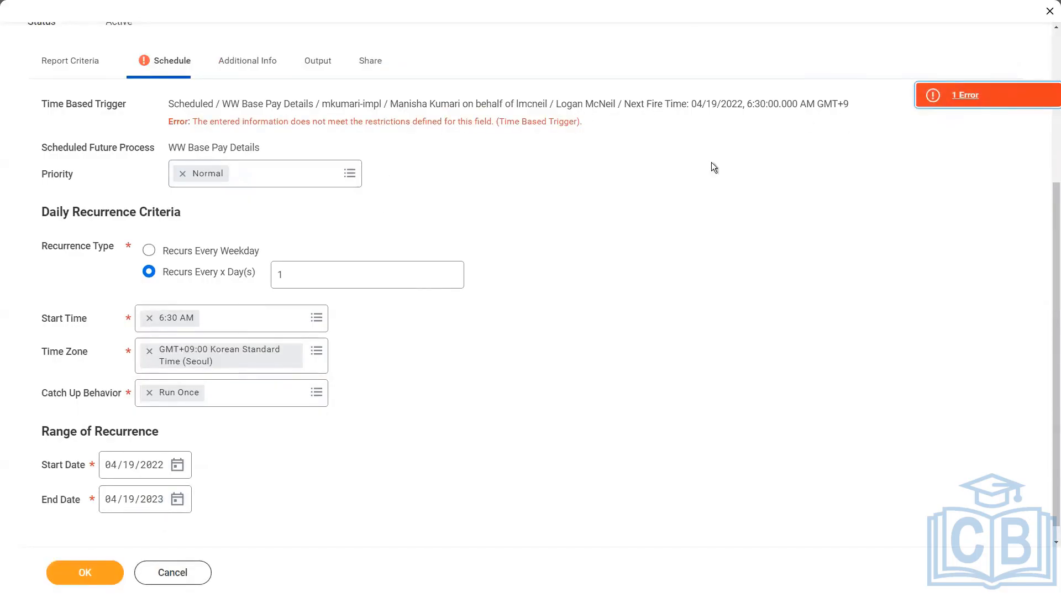
{"action": "left_click", "coordinate": [994, 101]}
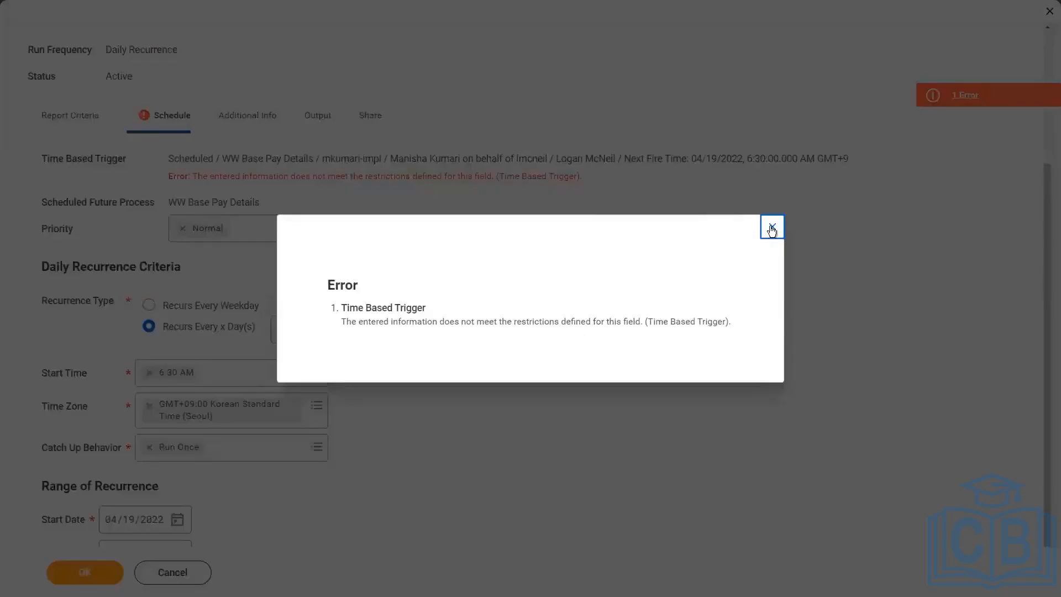
{"action": "left_click", "coordinate": [772, 229]}
Check the recurrence start date in its calendar without changing it
{"action": "scroll", "coordinate": [224, 476], "scroll_direction": "down", "scroll_amount": 2}
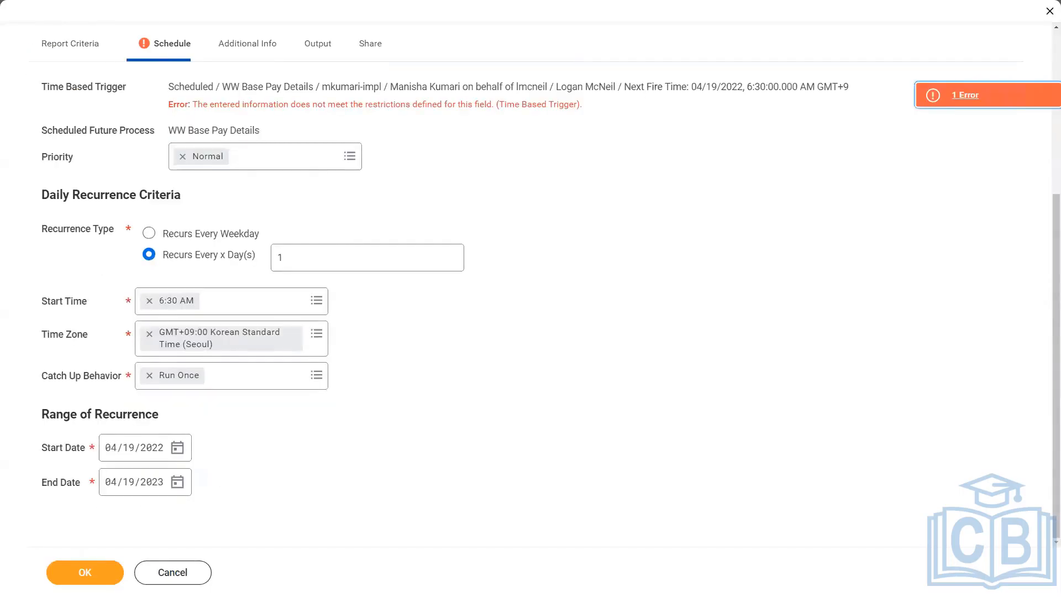
{"action": "left_click", "coordinate": [178, 449]}
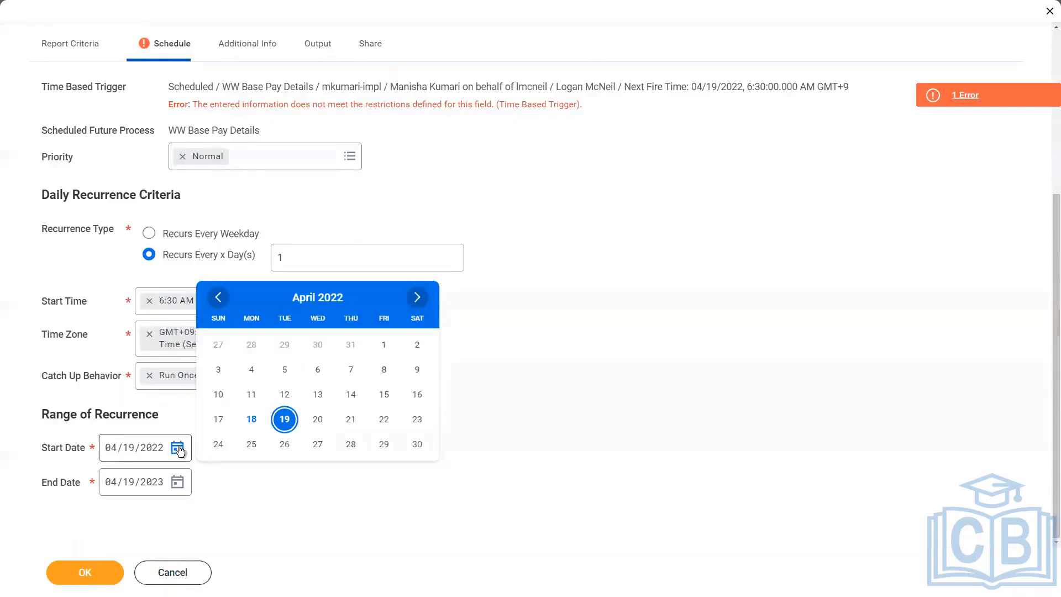
{"action": "left_click", "coordinate": [565, 180]}
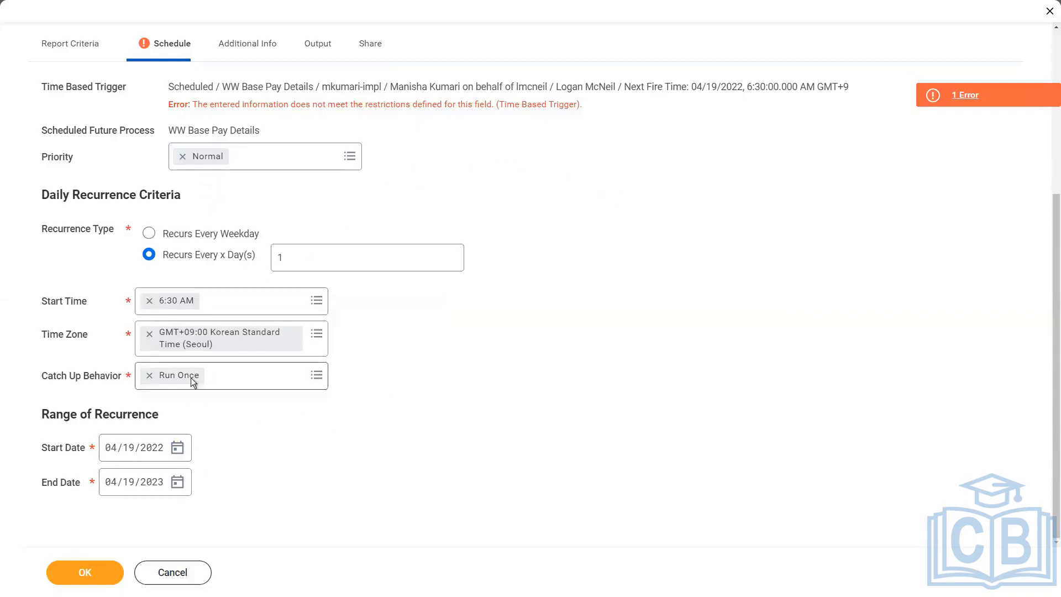
Try to save the schedule with the time zone changed to GMT-08:00 Pacific Time (Los Angeles)
{"action": "left_click", "coordinate": [150, 337]}
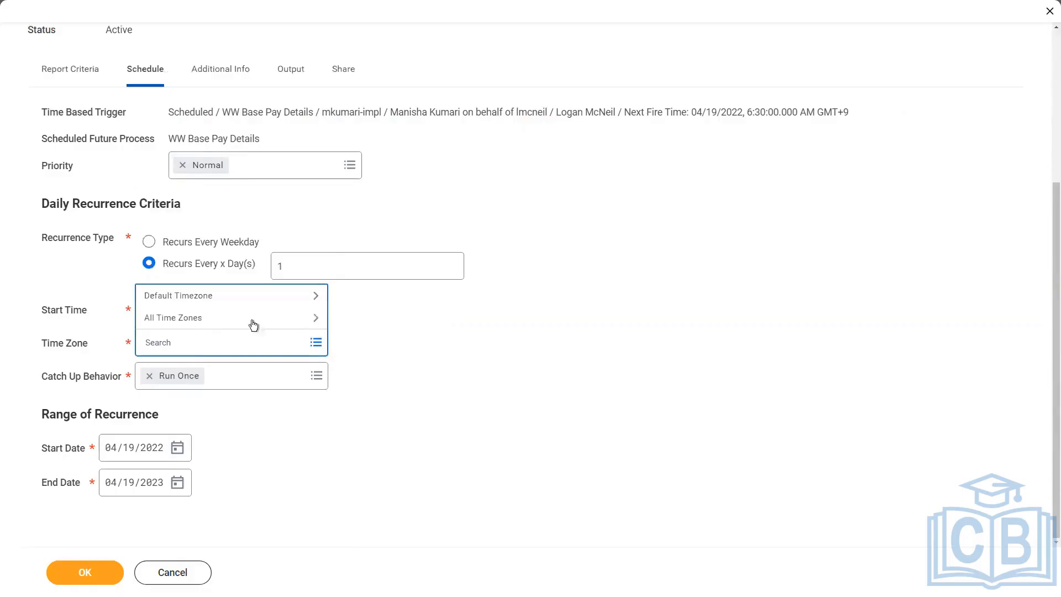
{"action": "left_click", "coordinate": [232, 296]}
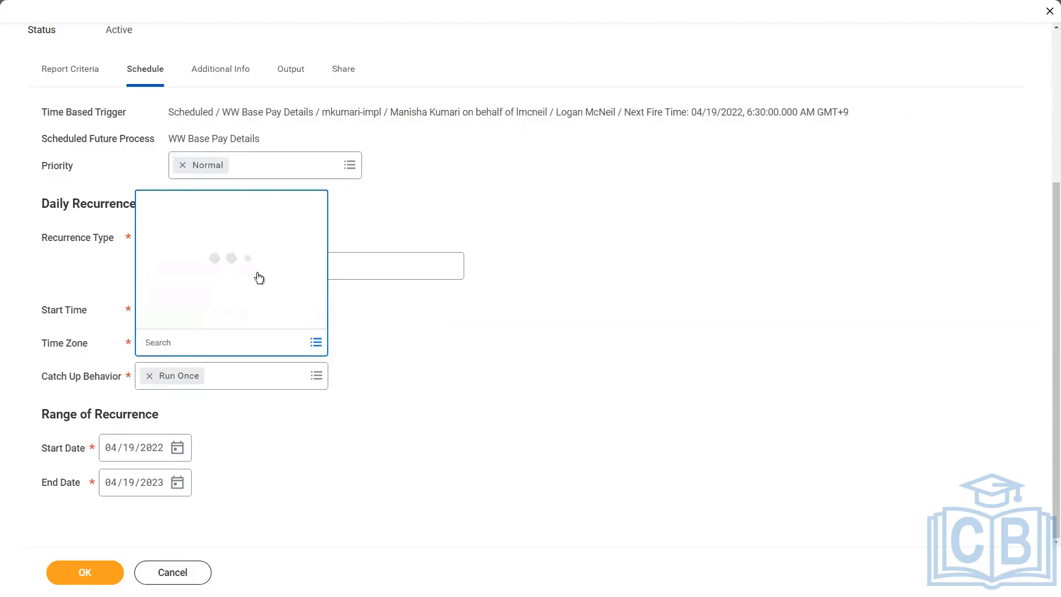
{"action": "left_click", "coordinate": [224, 314]}
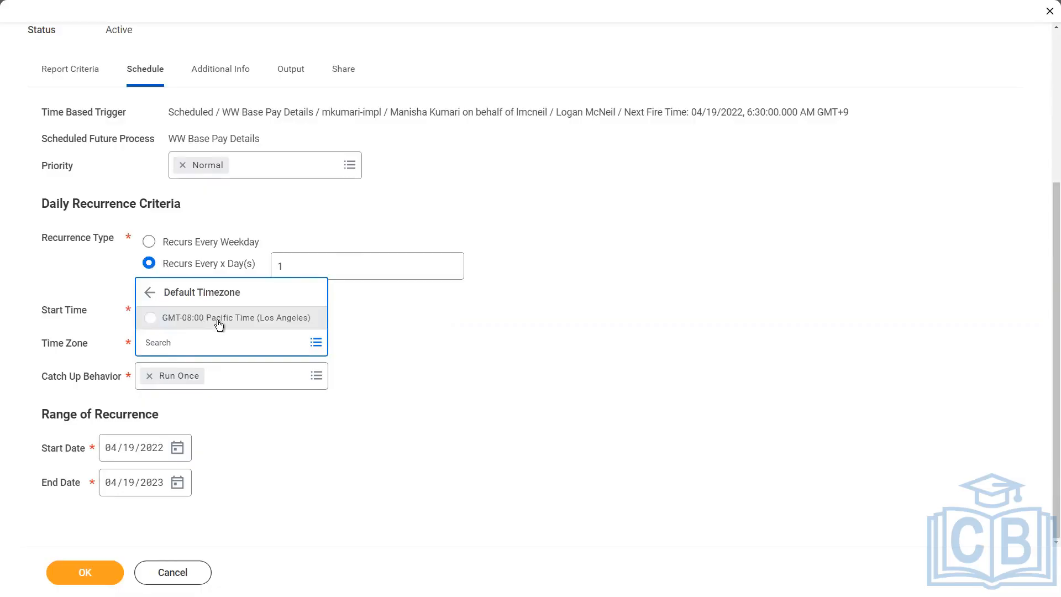
{"action": "left_click", "coordinate": [84, 574]}
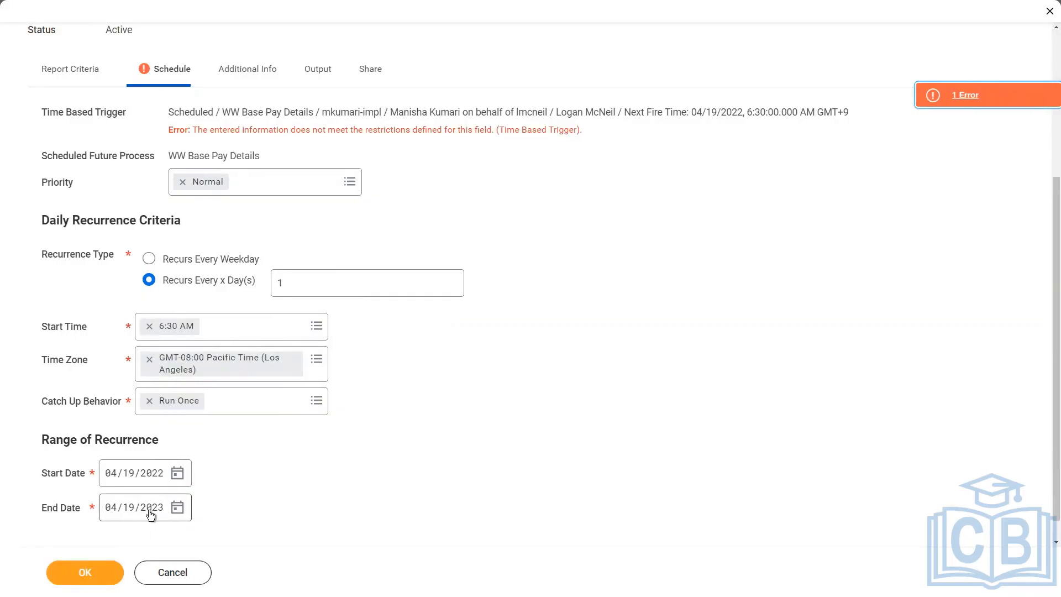
Try to save the schedule with the recurrence end date set to 06/01/2022
{"action": "left_click", "coordinate": [113, 510]}
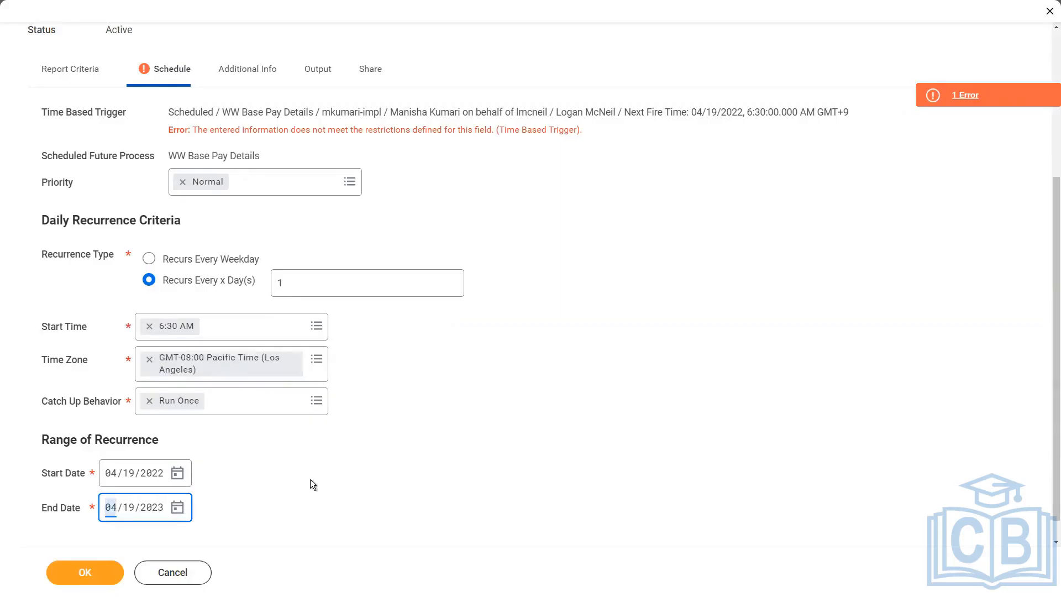
{"action": "type", "text": "06/01/"}
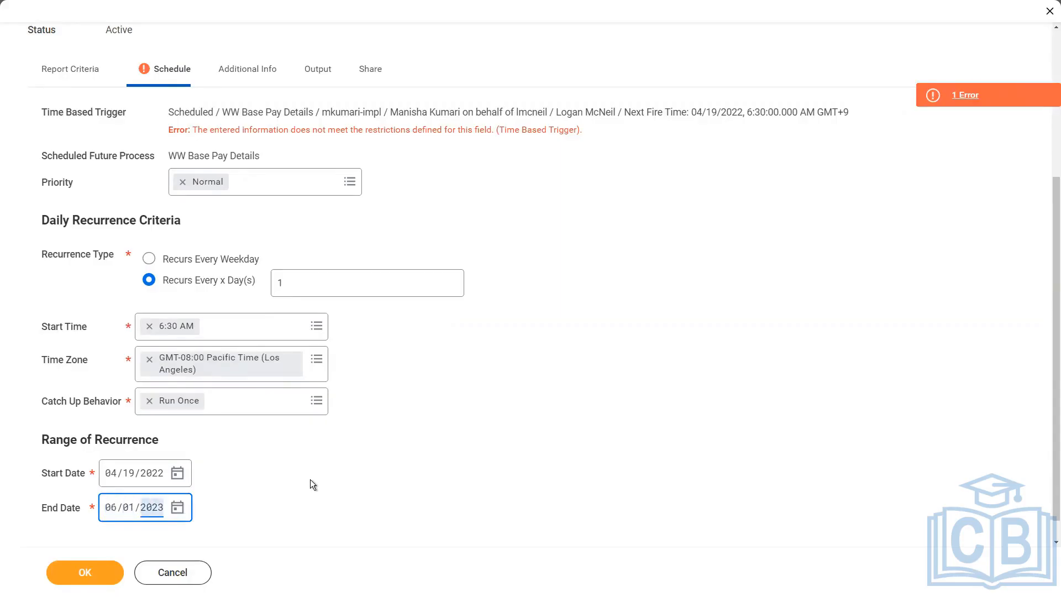
{"action": "type", "text": "2022"}
{"action": "left_click", "coordinate": [85, 574]}
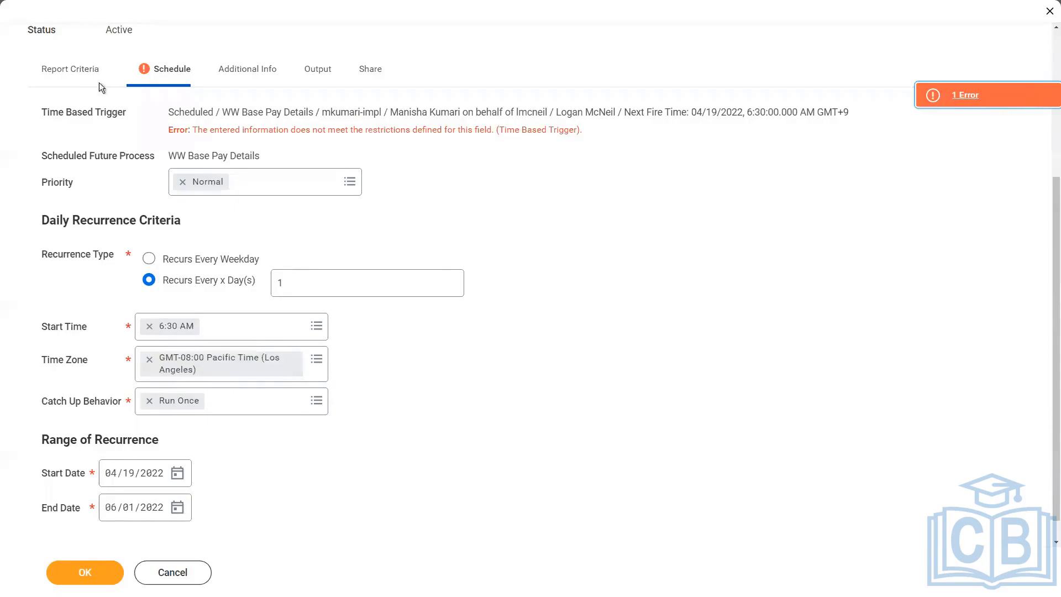
Review the scheduled process's report criteria, schedule settings and additional info, including its upcoming launches
{"action": "left_click", "coordinate": [71, 70]}
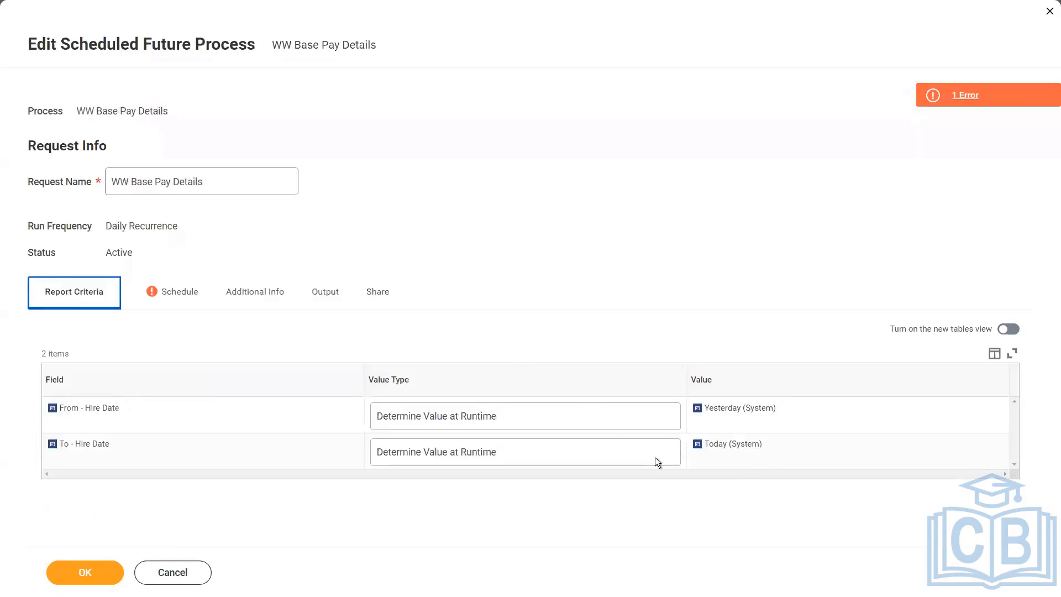
{"action": "left_click", "coordinate": [185, 296]}
{"action": "scroll", "coordinate": [393, 370], "scroll_direction": "down", "scroll_amount": 5}
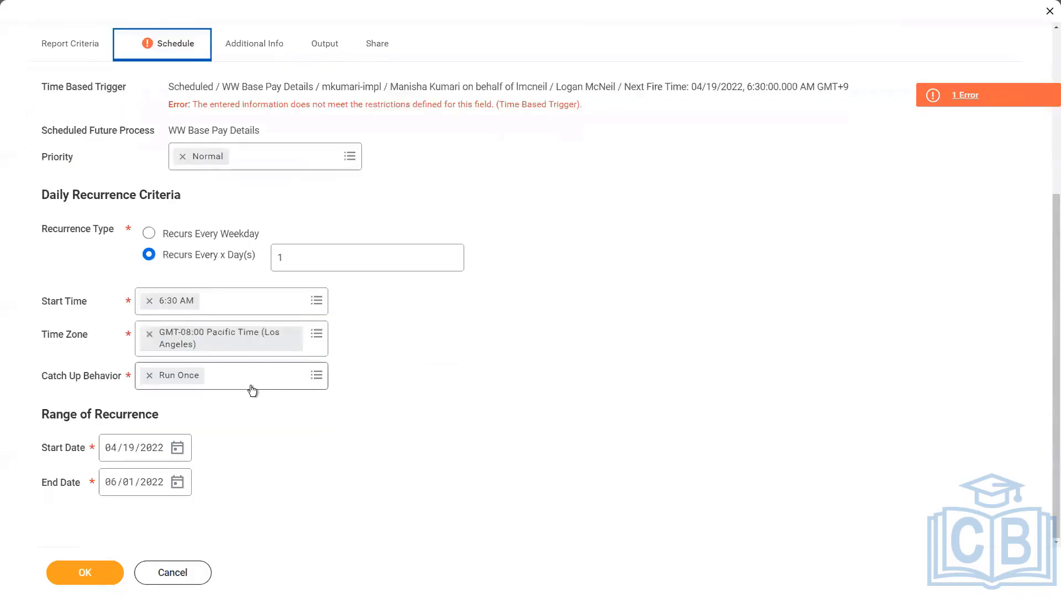
{"action": "left_click", "coordinate": [264, 50]}
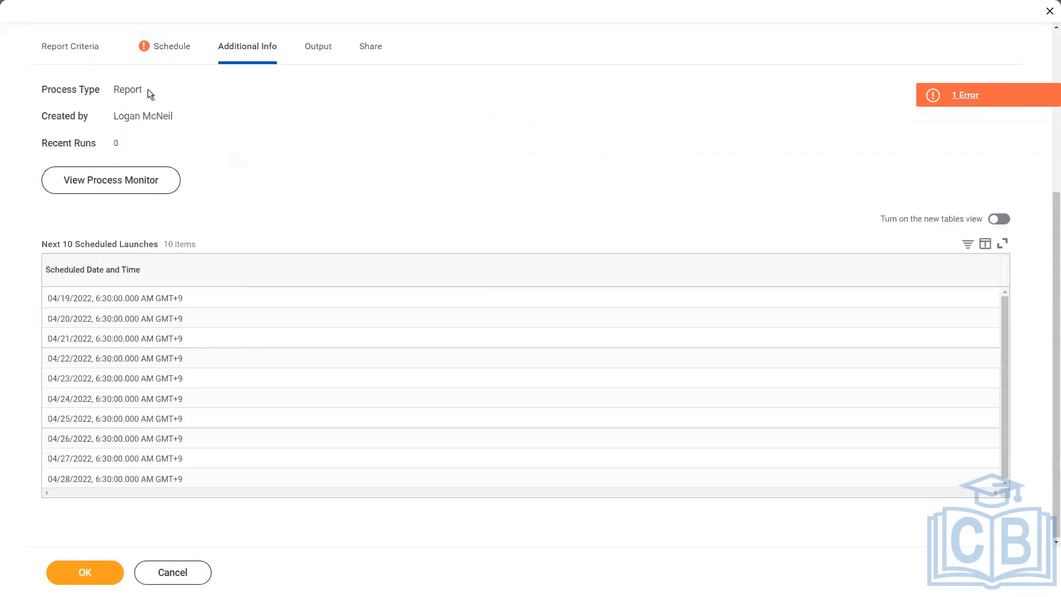
{"action": "left_click", "coordinate": [188, 44]}
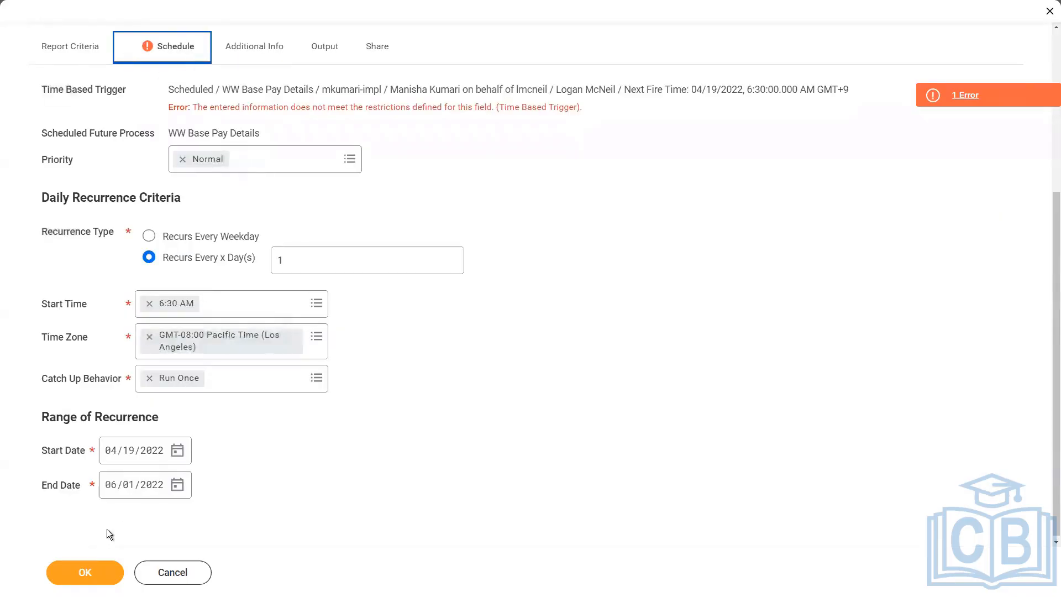
Discard the edits to the scheduled process and cancel Schedule a Report to return to the WW Base Pay Details definition
{"action": "left_click", "coordinate": [173, 572]}
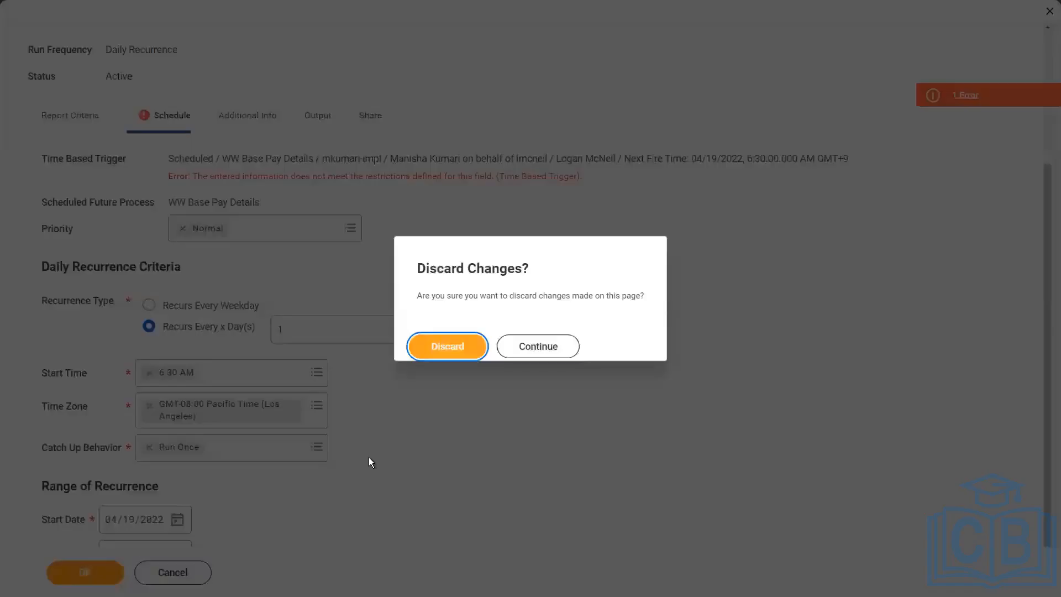
{"action": "left_click", "coordinate": [486, 330]}
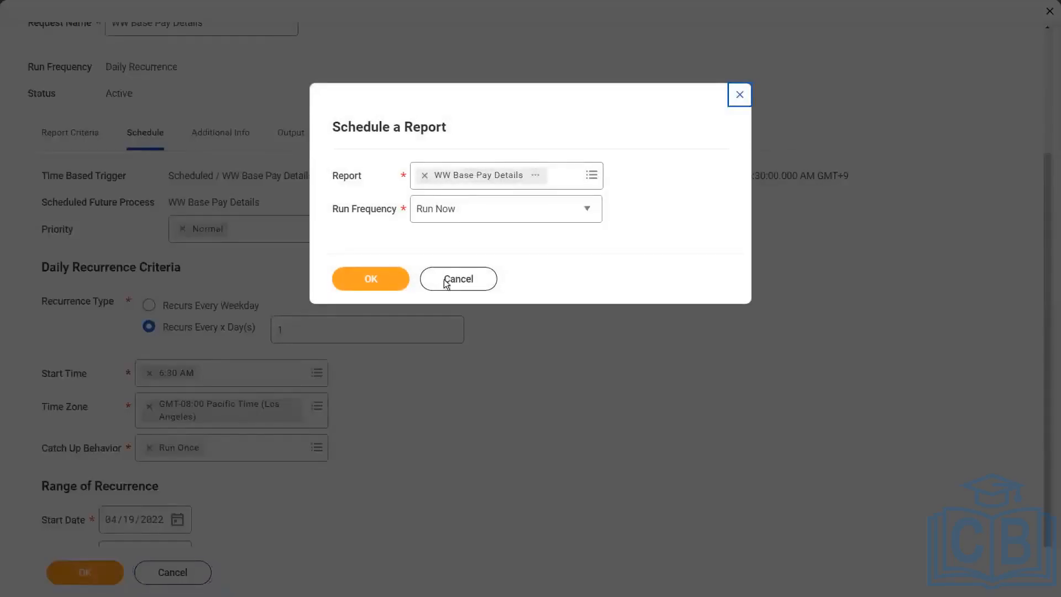
{"action": "left_click", "coordinate": [446, 283]}
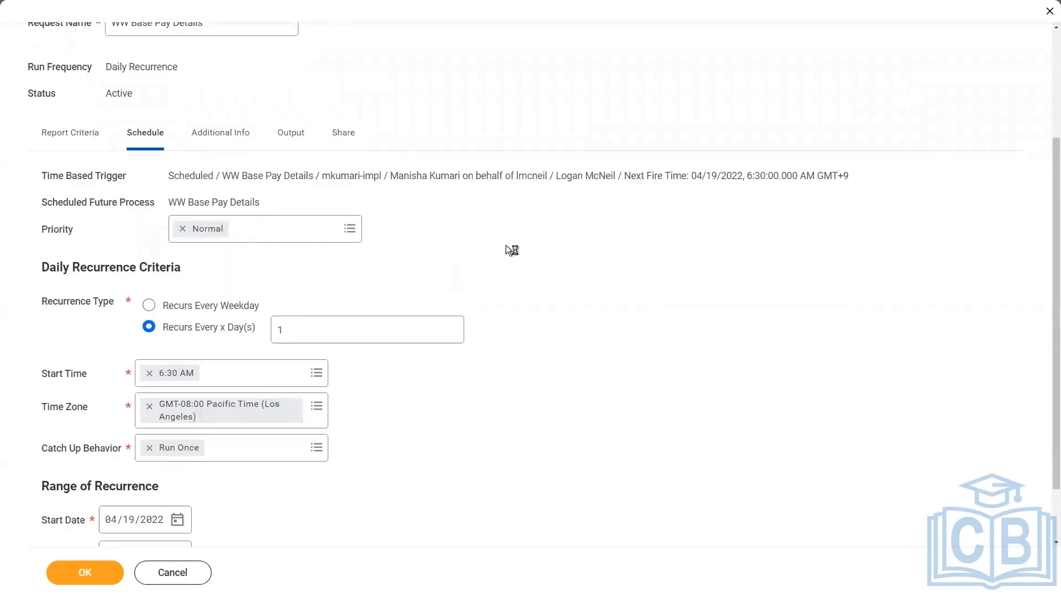
{"action": "scroll", "coordinate": [407, 234], "scroll_direction": "down", "scroll_amount": 2}
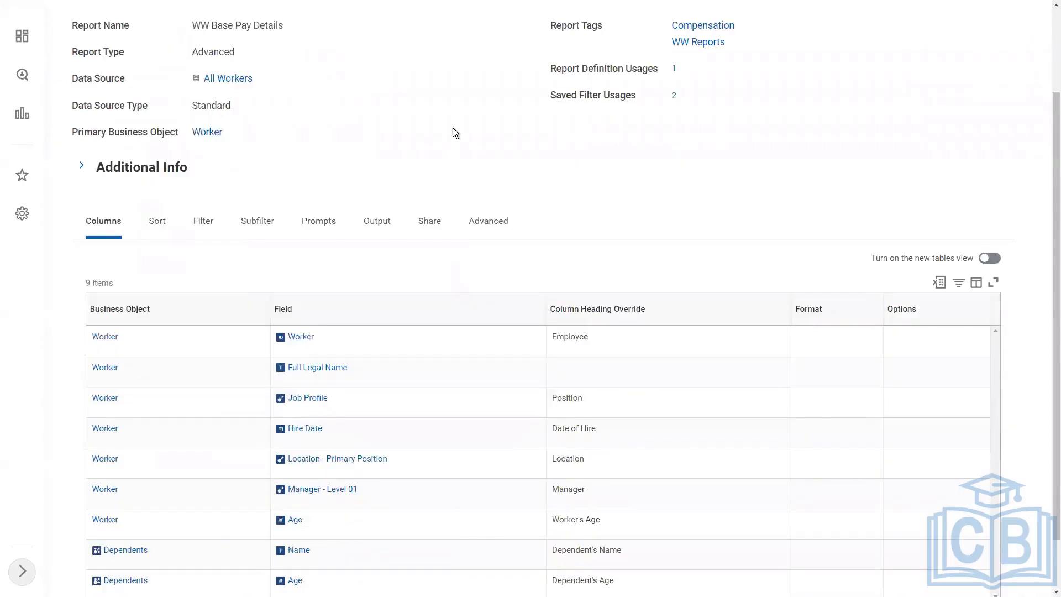
{"action": "scroll", "coordinate": [426, 133], "scroll_direction": "up", "scroll_amount": 2}
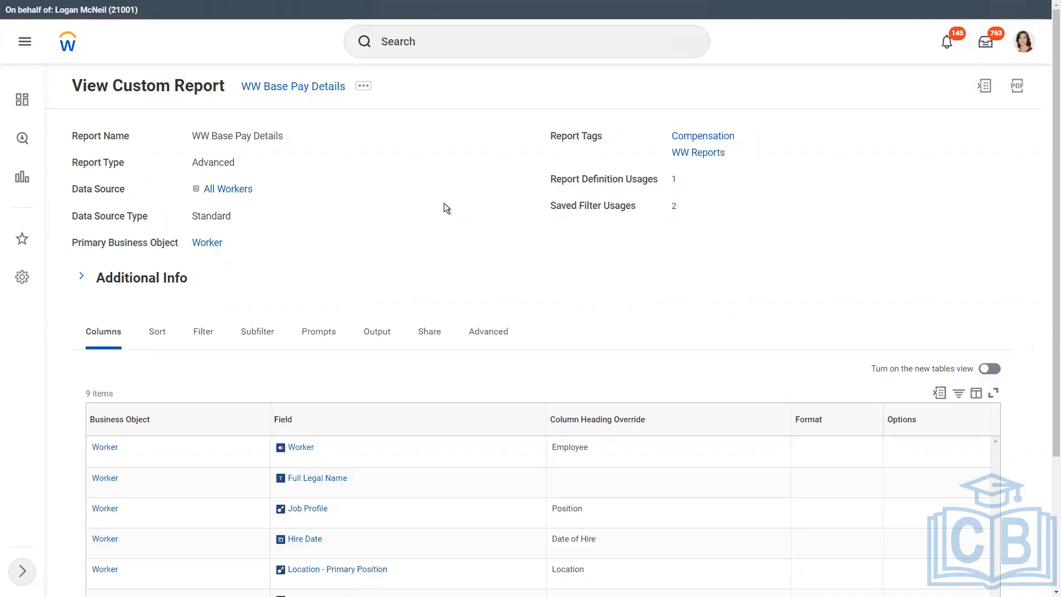
Search for "scheduled future process" and open the Scheduled Future Processes report
{"action": "left_click", "coordinate": [420, 44]}
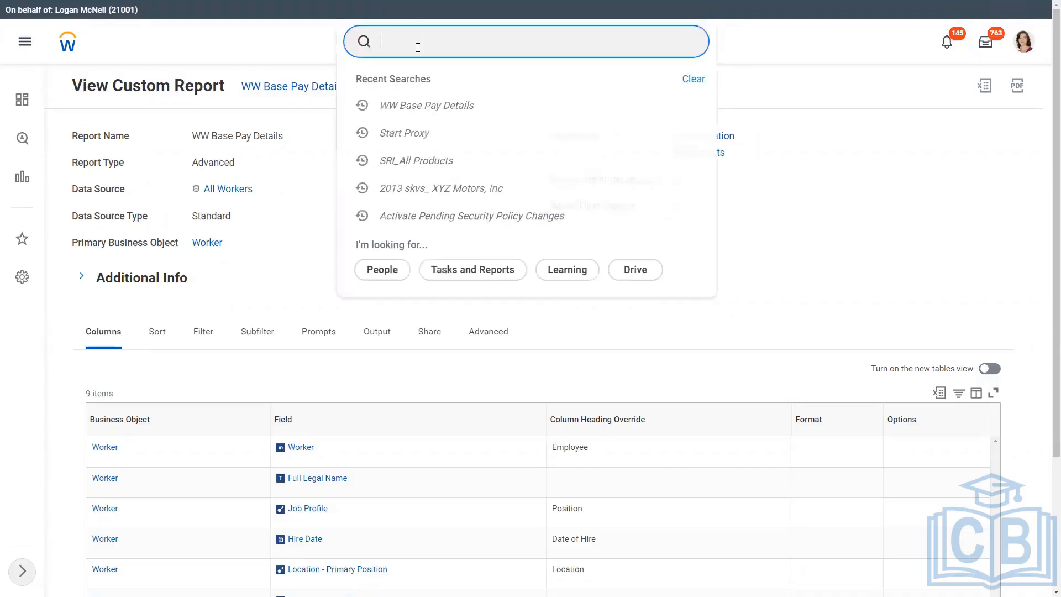
{"action": "type", "text": "sche"}
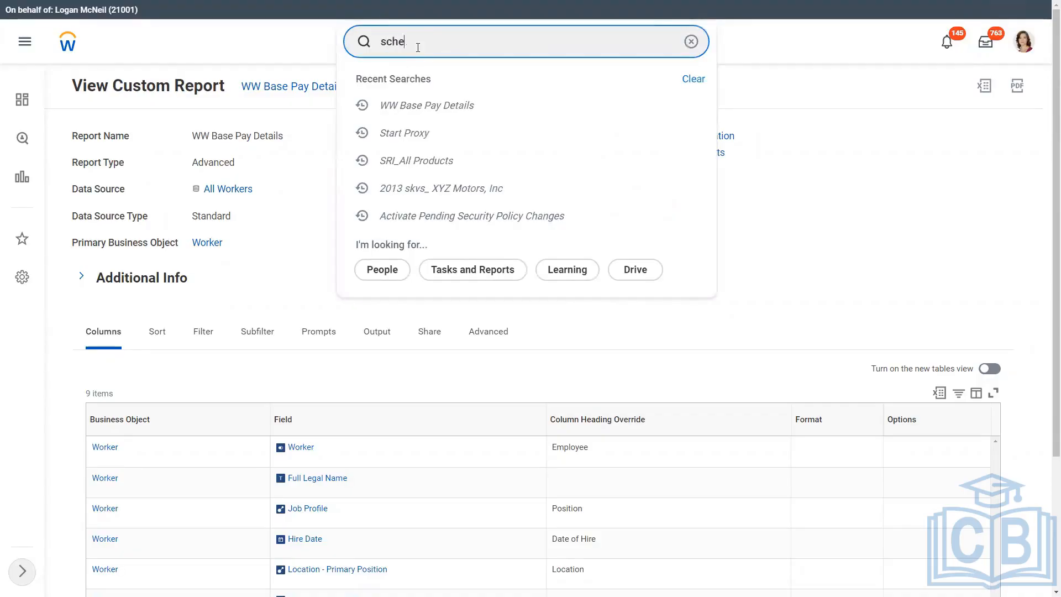
{"action": "type", "text": "duled "}
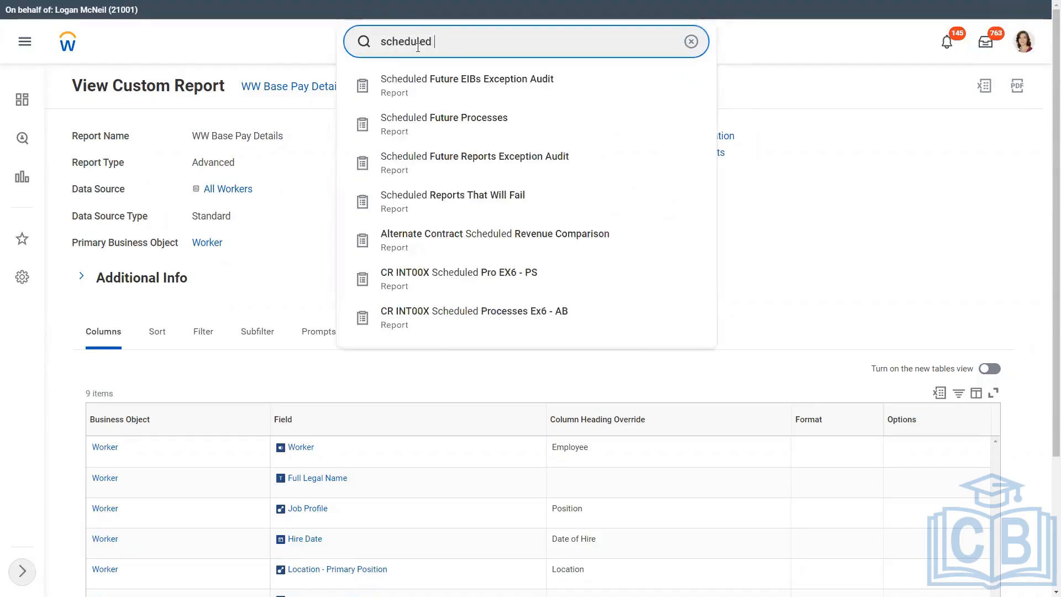
{"action": "type", "text": "future process"}
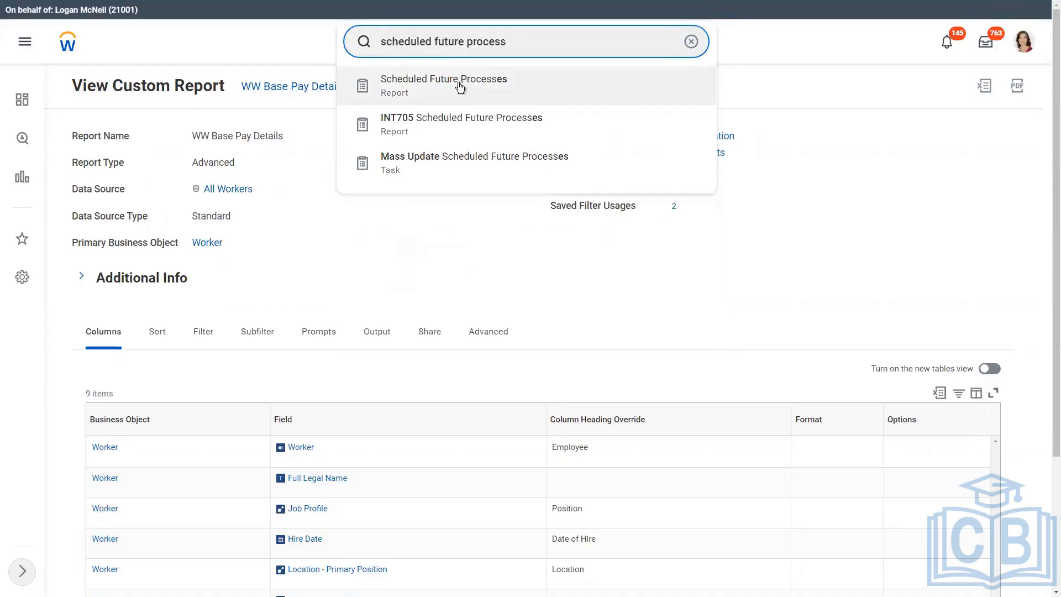
{"action": "left_click", "coordinate": [460, 84]}
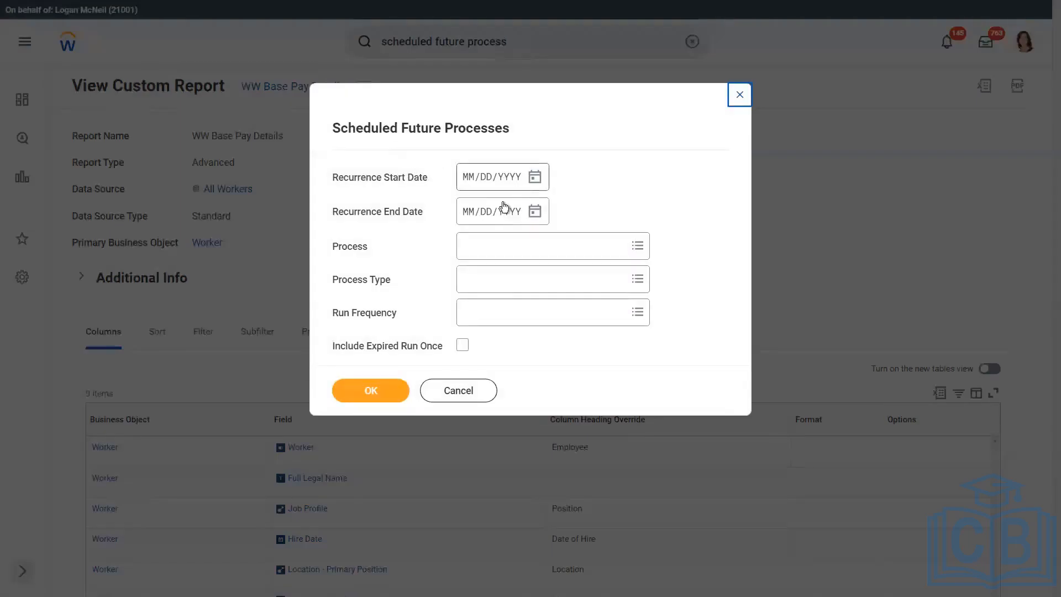
Search the processes for "report" and set the process type filter to Report
{"action": "left_click", "coordinate": [499, 253]}
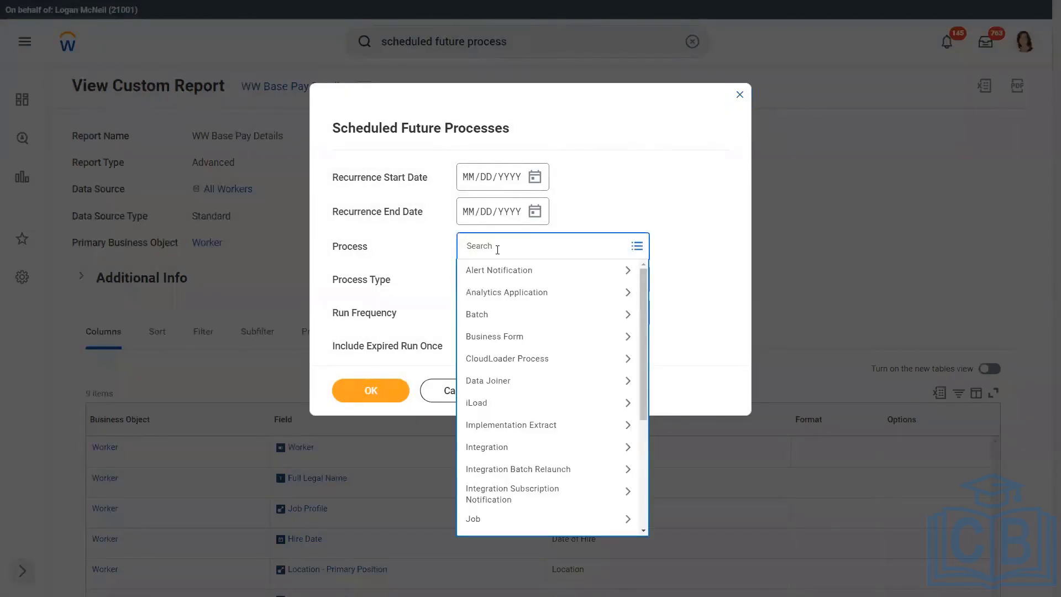
{"action": "type", "text": "report"}
{"action": "key", "text": "Return"}
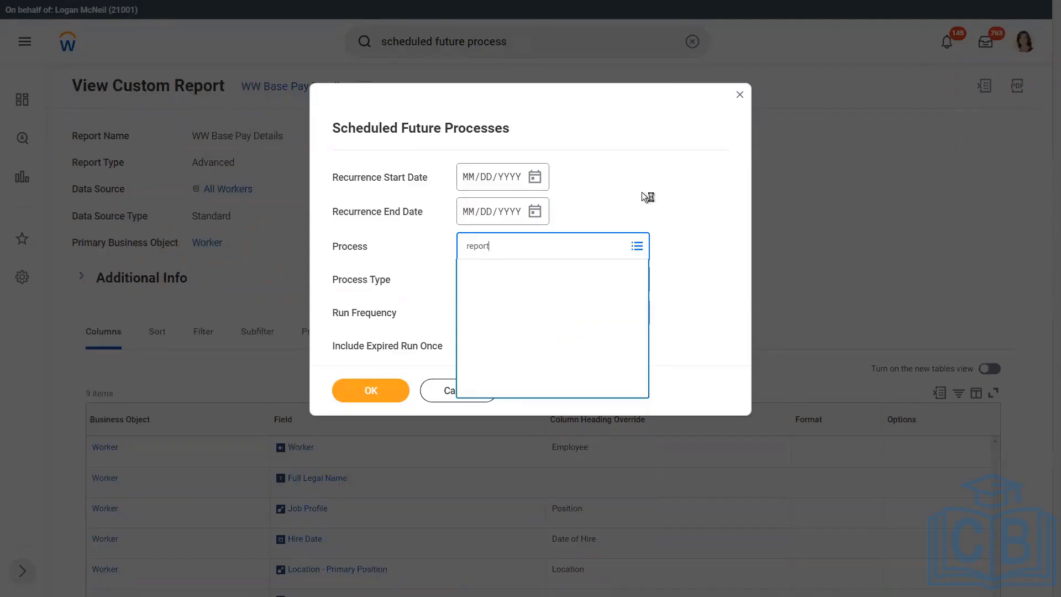
{"action": "left_click", "coordinate": [495, 280]}
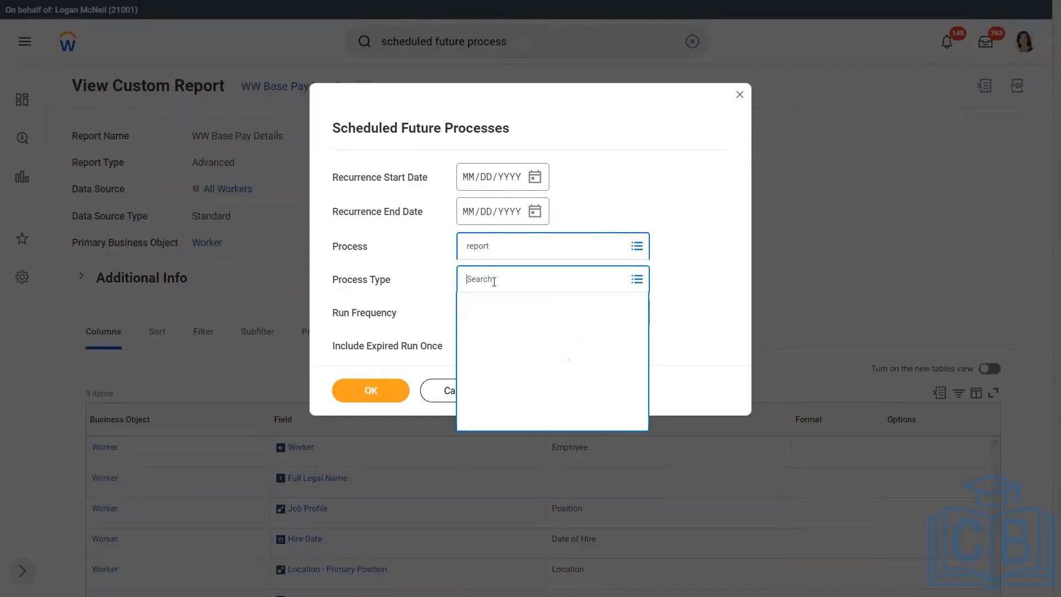
{"action": "type", "text": "report"}
{"action": "key", "text": "Return"}
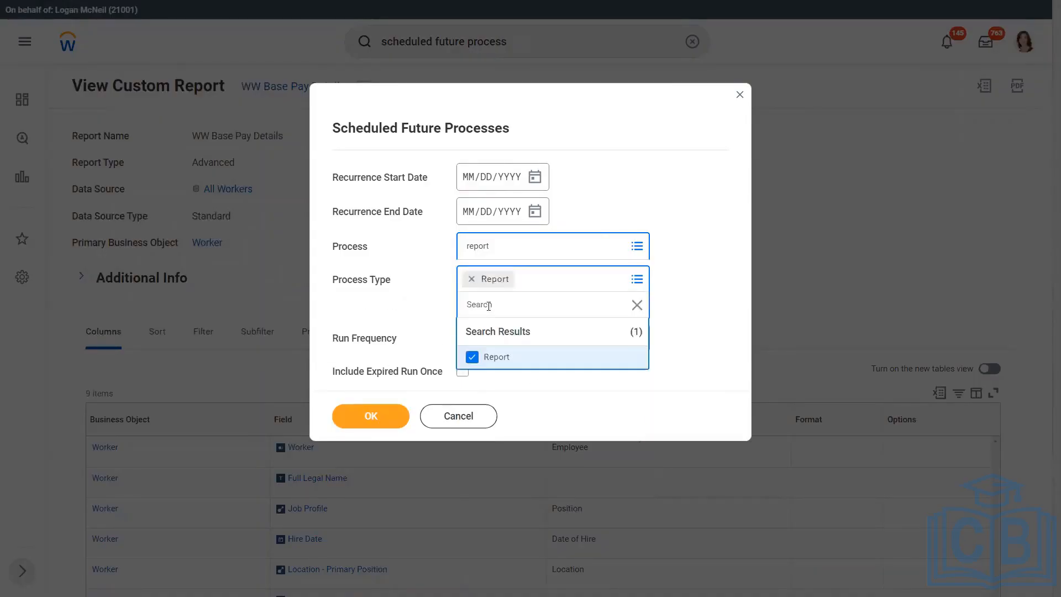
{"action": "left_click", "coordinate": [695, 271]}
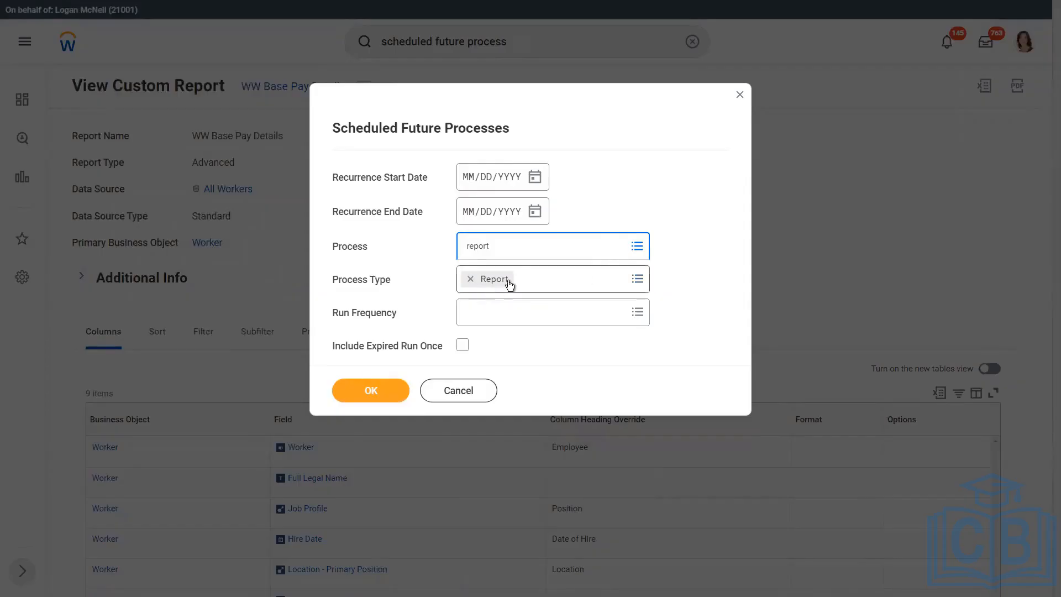
Run Scheduled Future Processes with the process set to WW Base Pay Details, and open that report's definition
{"action": "left_click", "coordinate": [502, 243]}
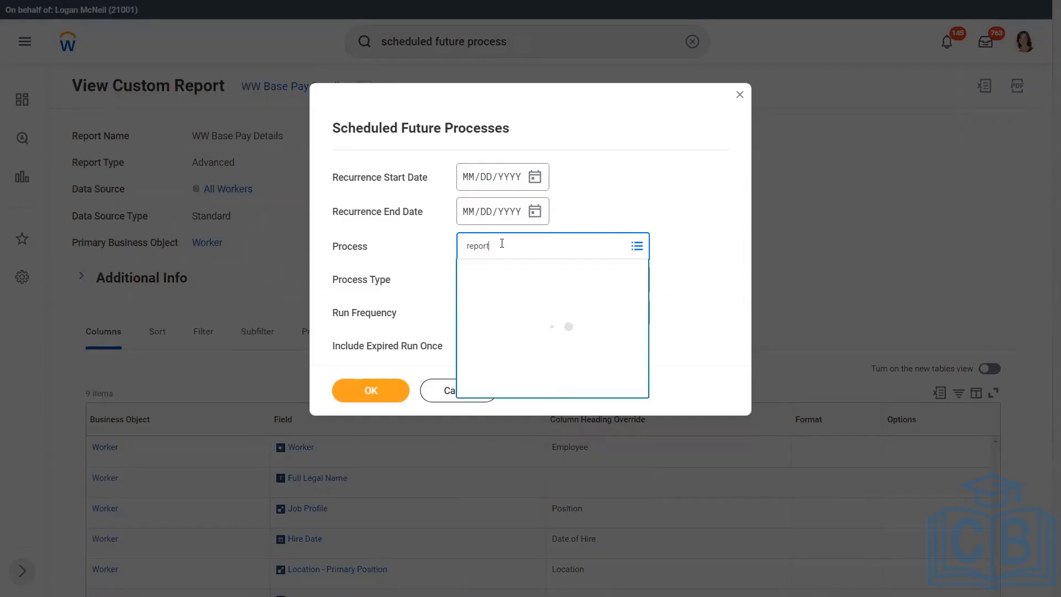
{"action": "key", "text": "BackSpace"}
{"action": "key", "text": "BackSpace"}
{"action": "key", "text": "BackSpace"}
{"action": "key", "text": "BackSpace"}
{"action": "key", "text": "BackSpace"}
{"action": "key", "text": "BackSpace"}
{"action": "type", "text": "ww base pay"}
{"action": "left_click", "coordinate": [712, 247]}
{"action": "left_click", "coordinate": [369, 394]}
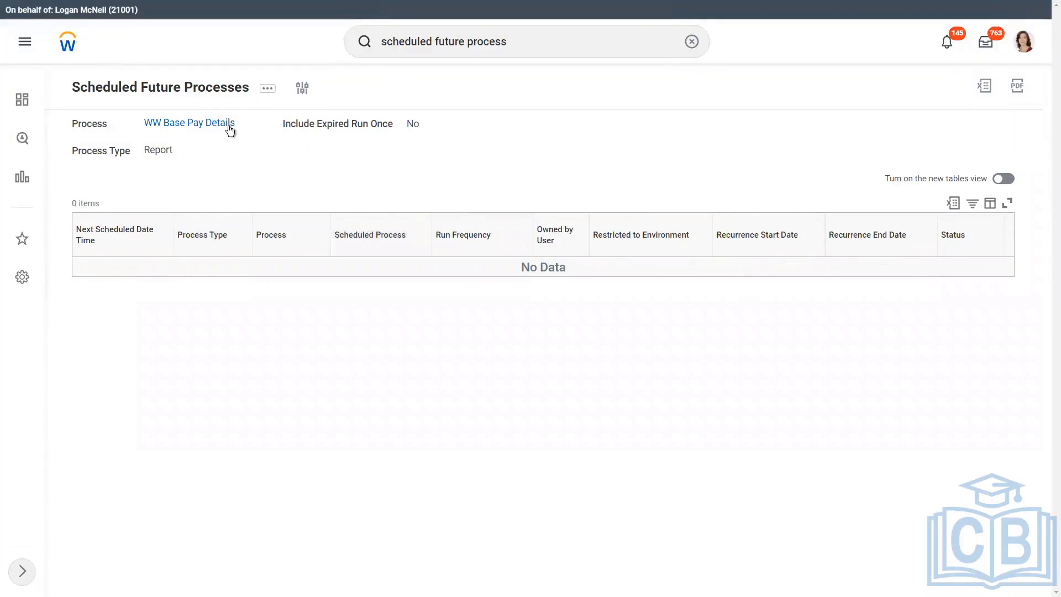
{"action": "left_click", "coordinate": [209, 126]}
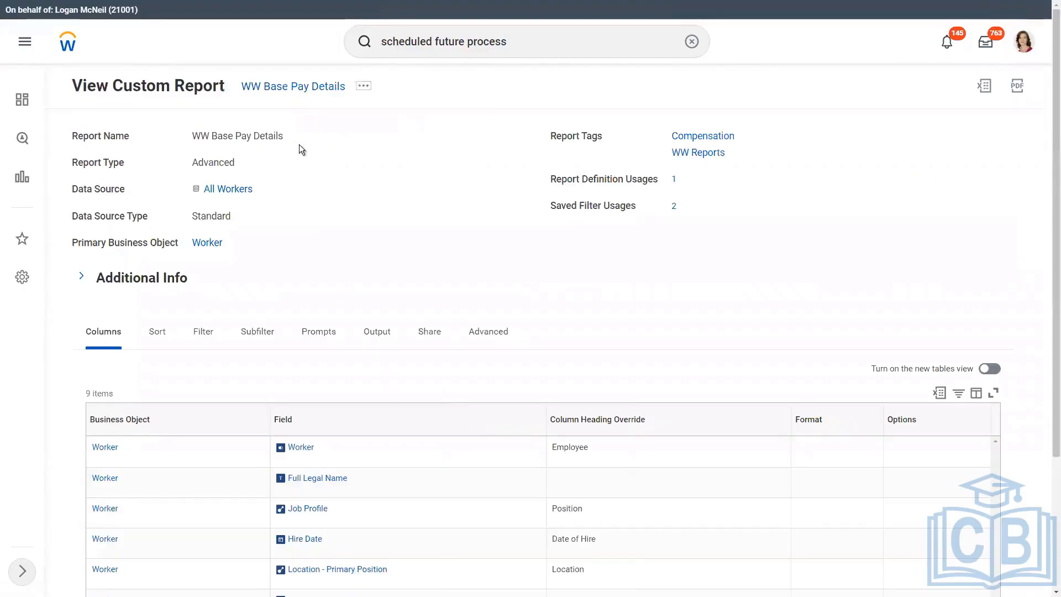
Find the Stop Proxy task and end the current proxy session
{"action": "left_click_drag", "start_coordinate": [528, 38], "coordinate": [385, 167]}
{"action": "type", "text": "stop pro"}
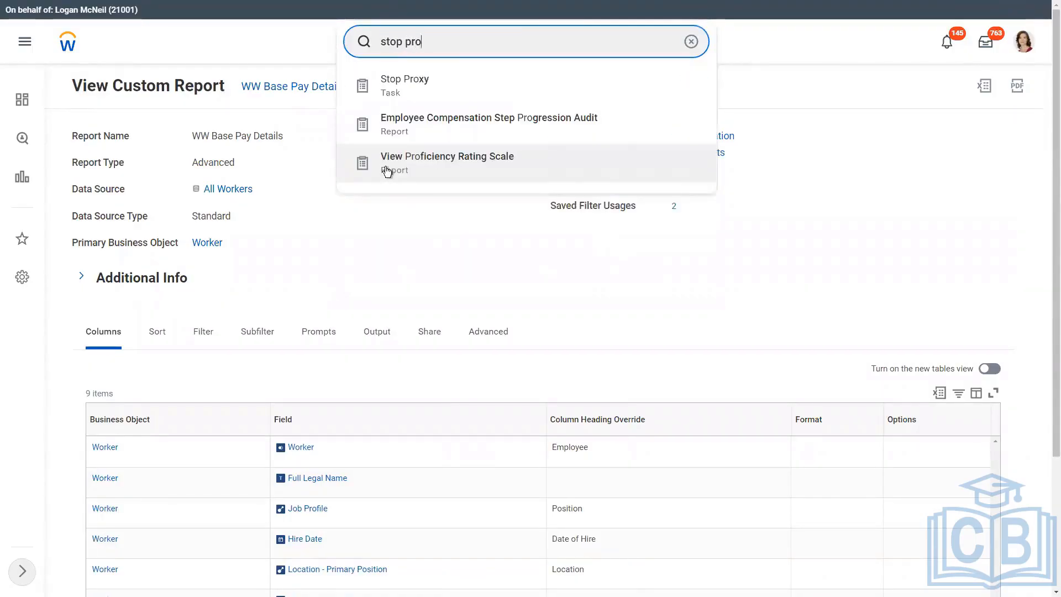
{"action": "left_click", "coordinate": [409, 83]}
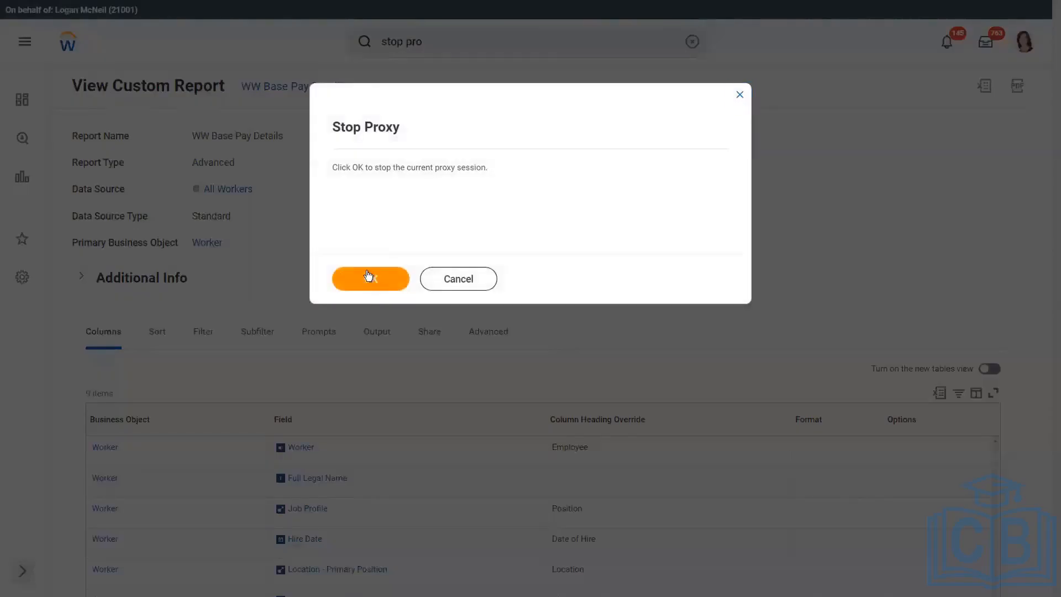
{"action": "left_click", "coordinate": [369, 276]}
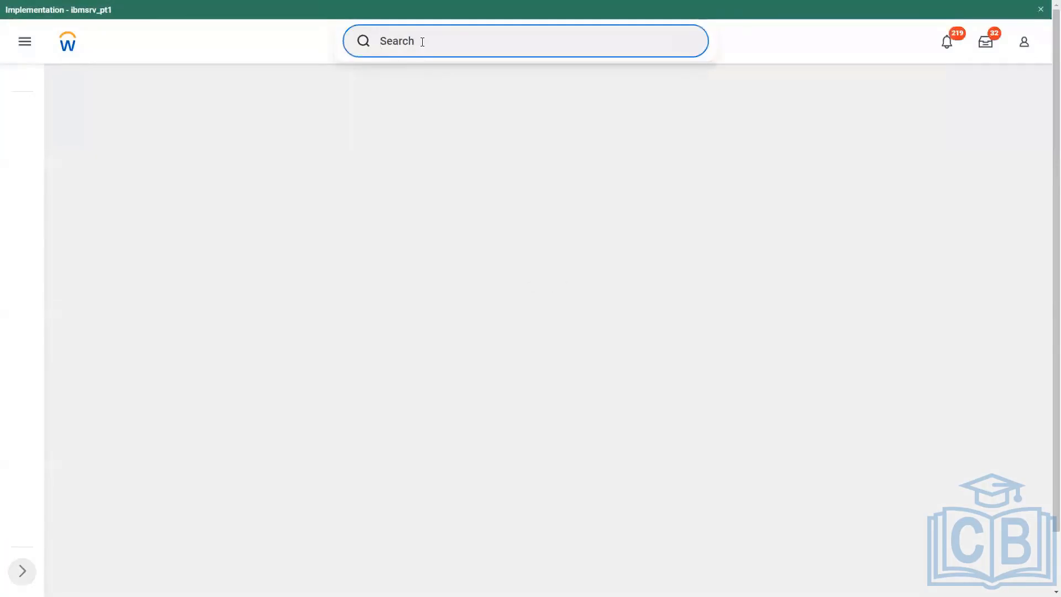
Search for "sched future" and open the Scheduled Future Processes report from the implementation account
{"action": "type", "text": "sched future"}
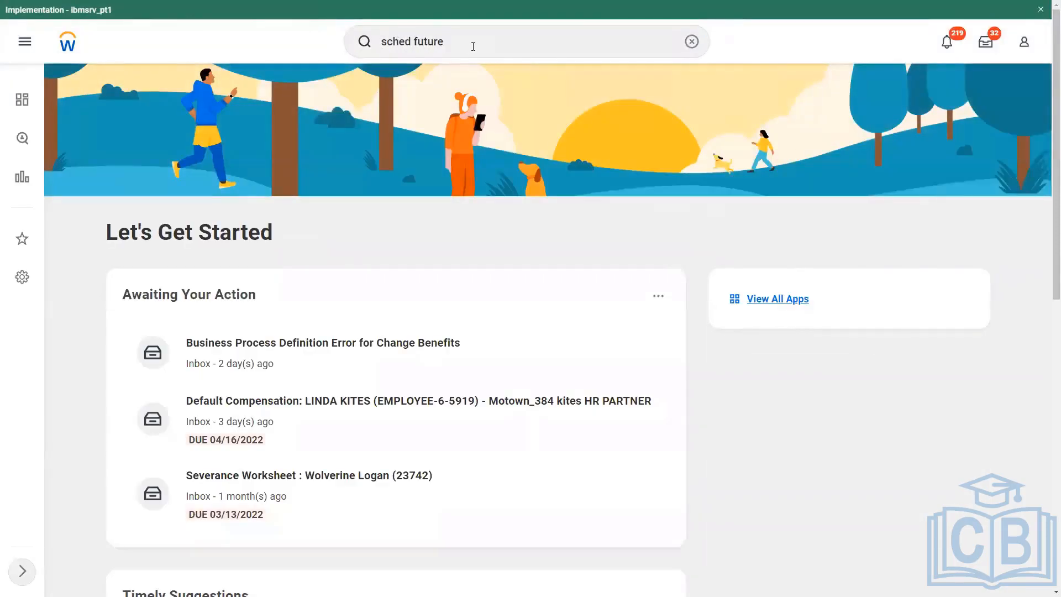
{"action": "left_click", "coordinate": [474, 43]}
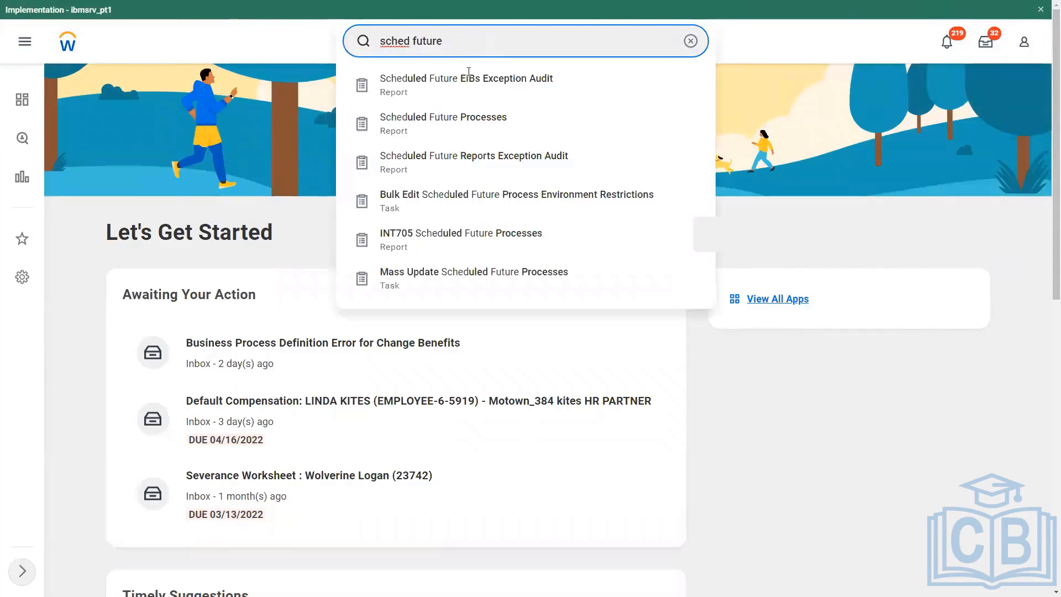
{"action": "left_click", "coordinate": [465, 121]}
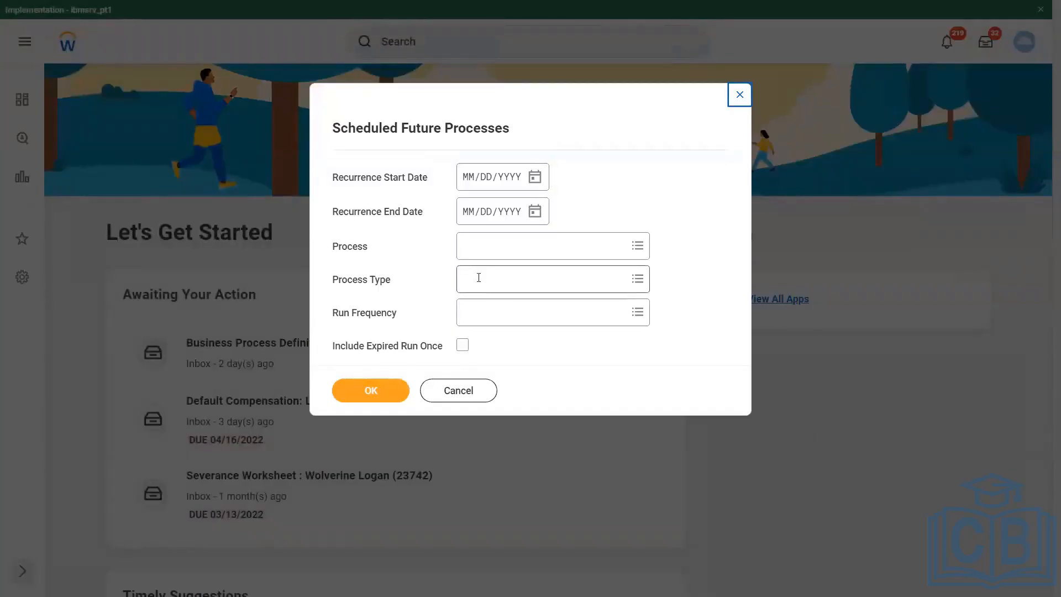
Set the process type filter to Report and search the processes for "ww base pay", leaving the process filter empty
{"action": "left_click", "coordinate": [478, 277]}
{"action": "type", "text": "report"}
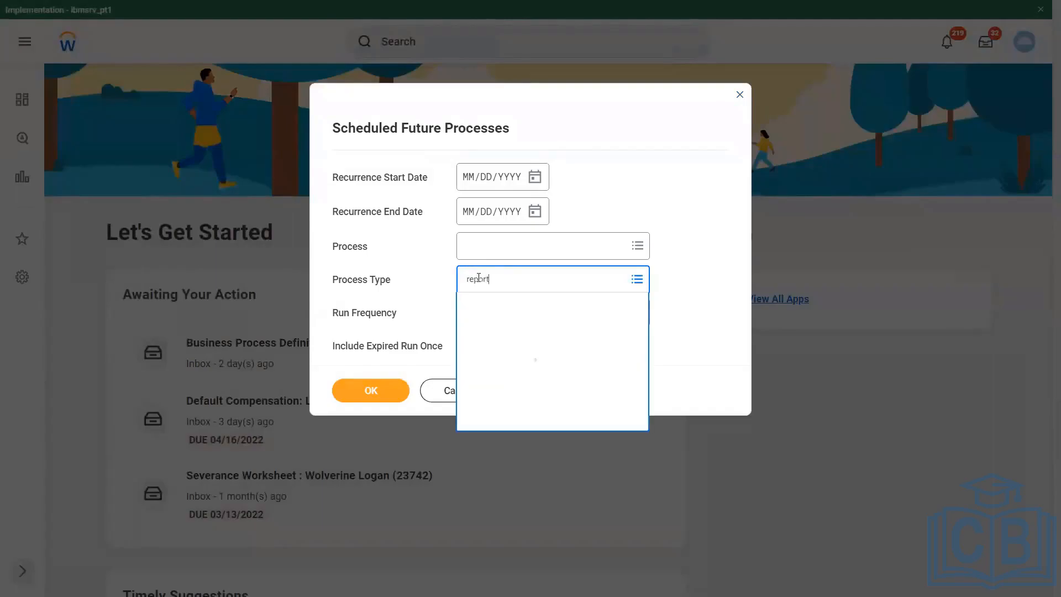
{"action": "left_click", "coordinate": [500, 247]}
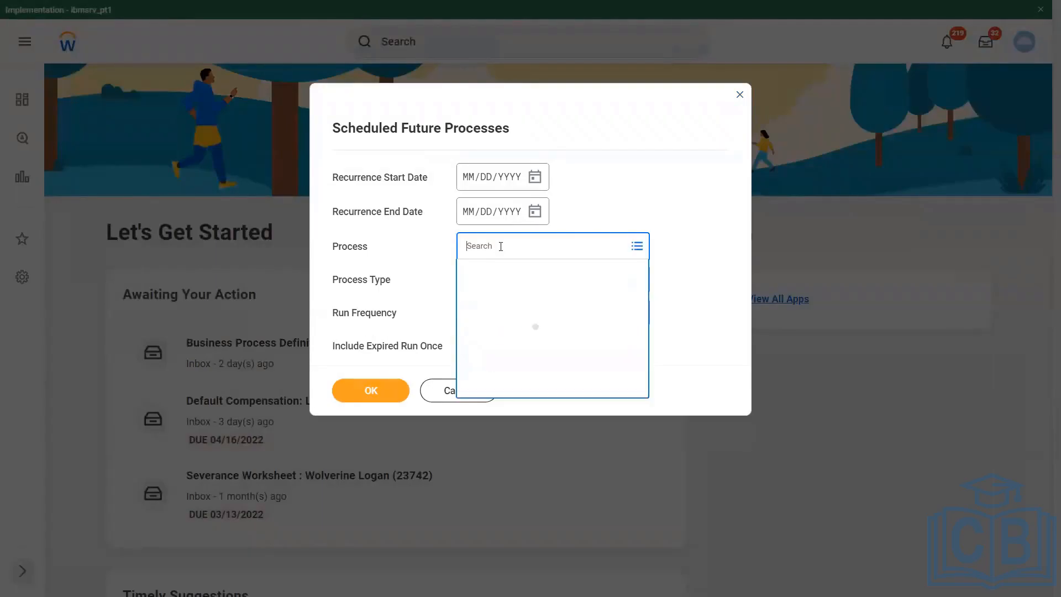
{"action": "type", "text": "ww base pay"}
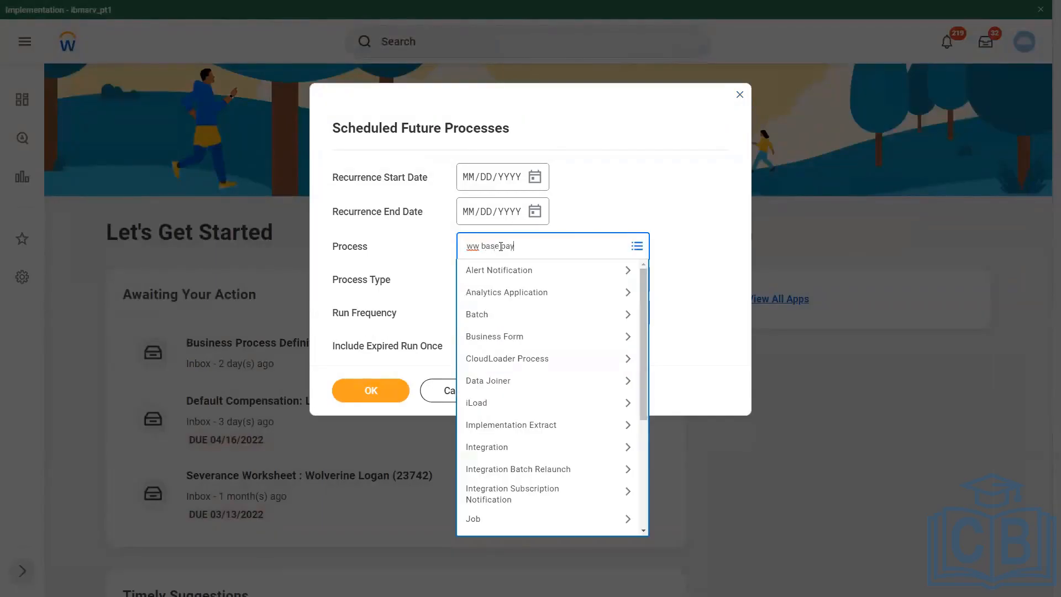
{"action": "key", "text": "Return"}
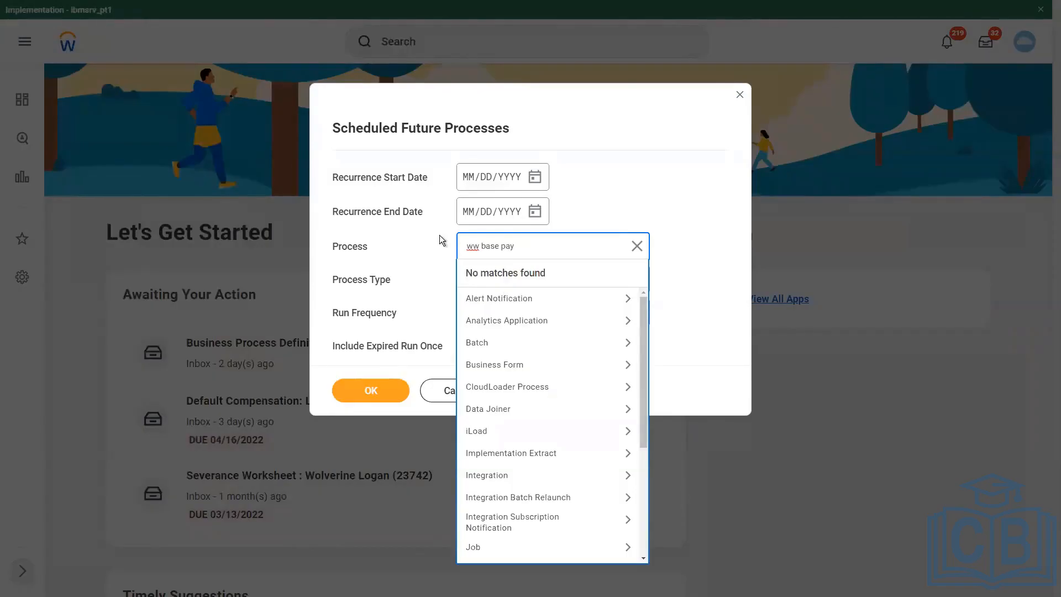
{"action": "left_click", "coordinate": [637, 246]}
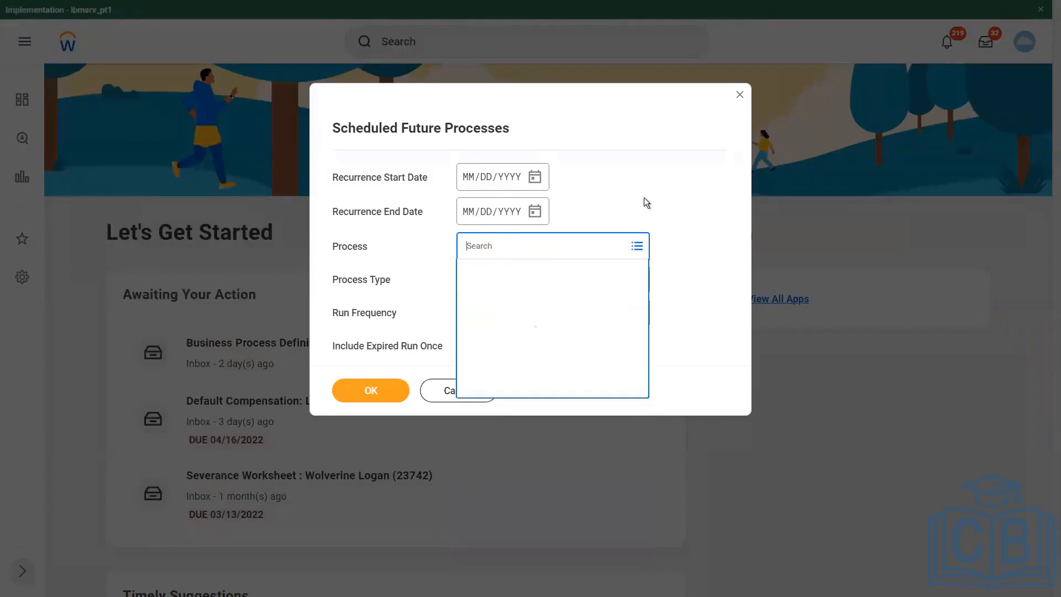
{"action": "left_click", "coordinate": [515, 228]}
Run Scheduled Future Processes and look through the scheduled reports for WW Base Pay Details
{"action": "left_click", "coordinate": [363, 392]}
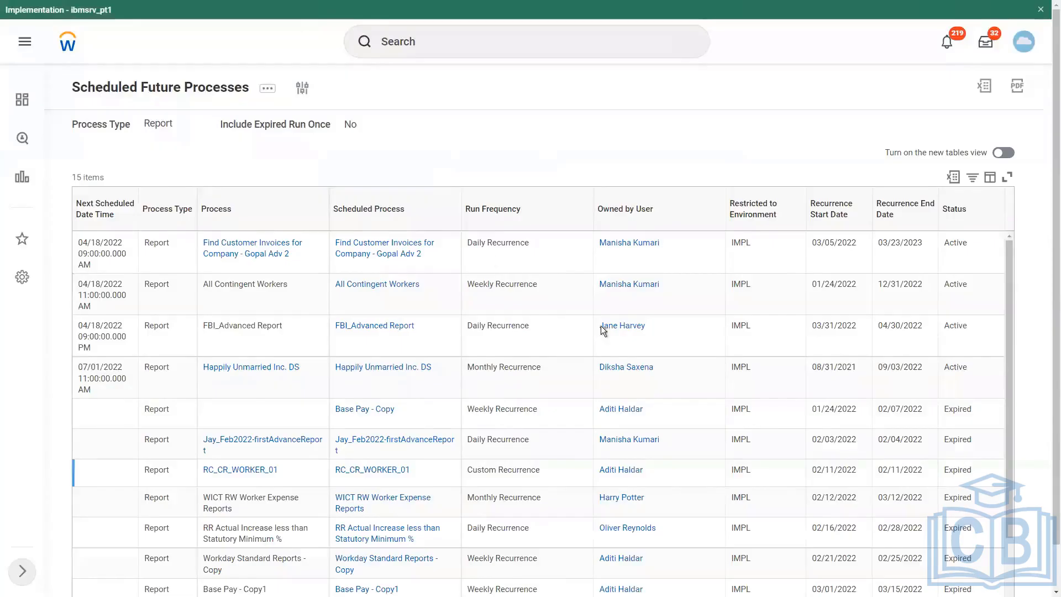
{"action": "scroll", "coordinate": [562, 377], "scroll_direction": "down", "scroll_amount": 1}
{"action": "scroll", "coordinate": [562, 376], "scroll_direction": "down", "scroll_amount": 2}
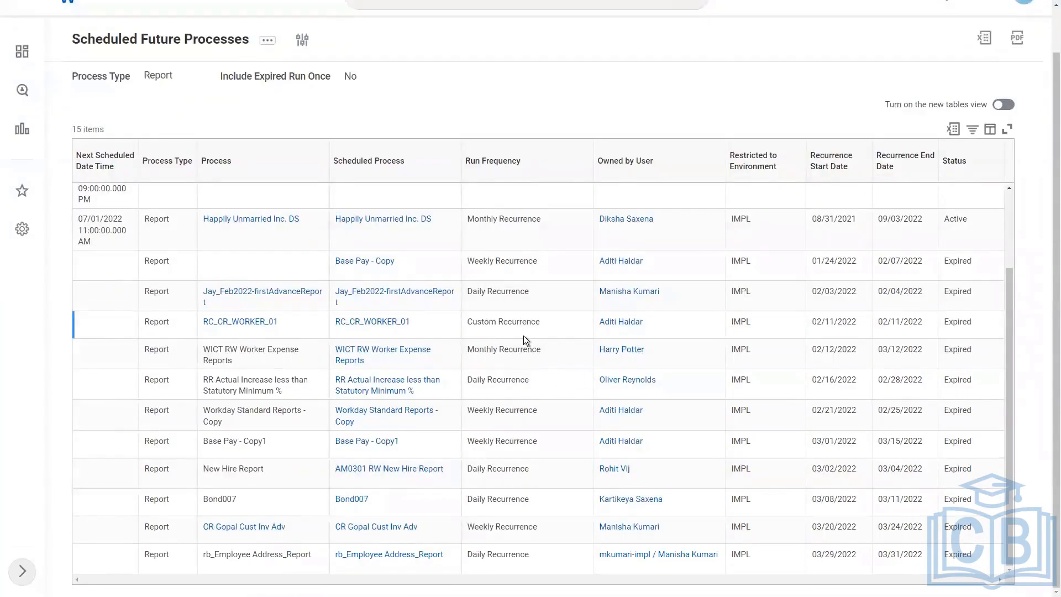
{"action": "scroll", "coordinate": [544, 329], "scroll_direction": "up", "scroll_amount": 2}
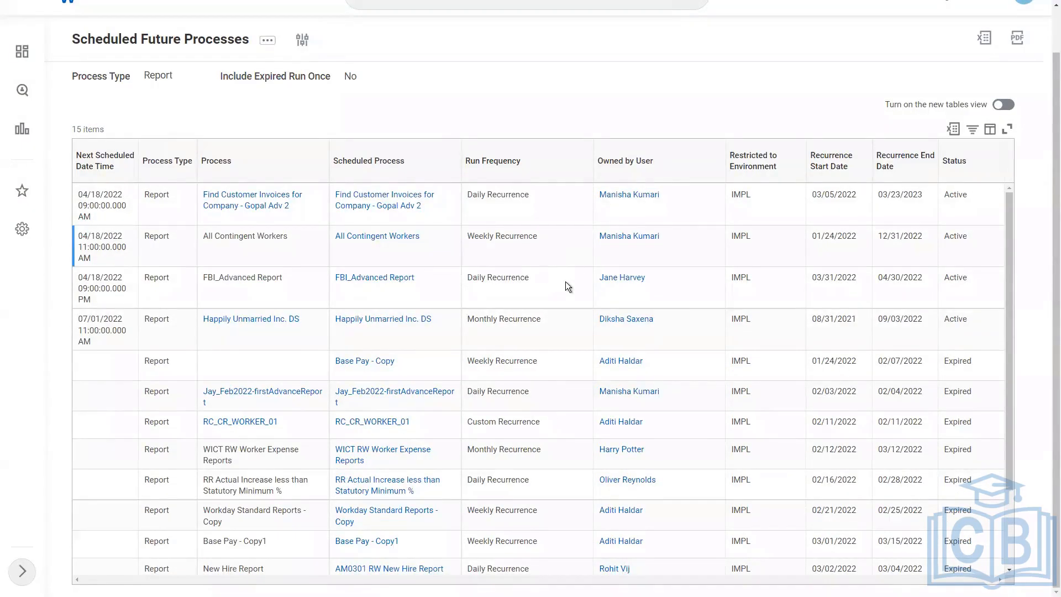
{"action": "scroll", "coordinate": [565, 281], "scroll_direction": "down", "scroll_amount": 2}
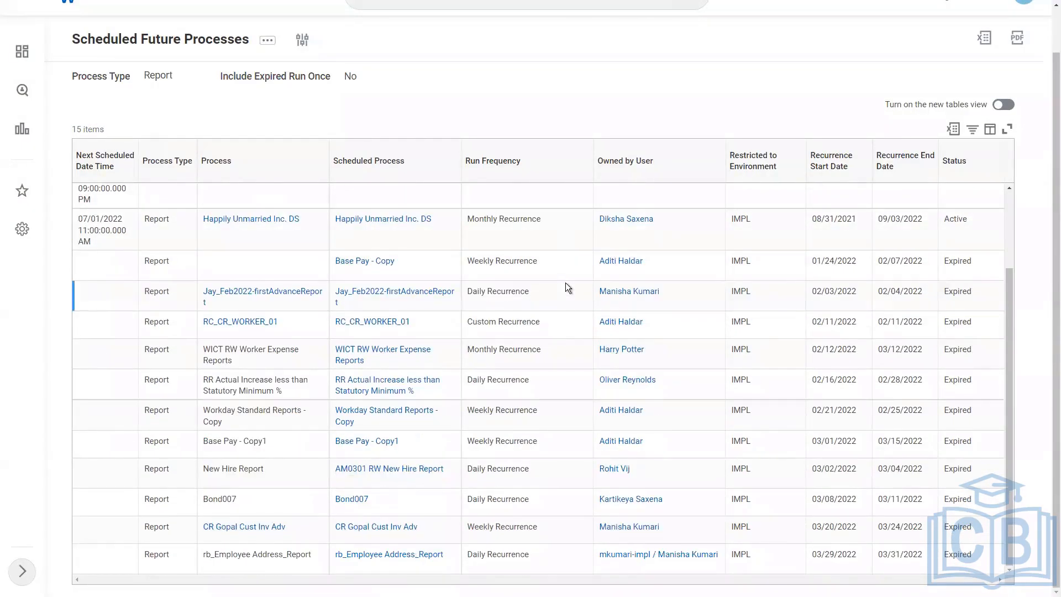
{"action": "scroll", "coordinate": [565, 283], "scroll_direction": "up", "scroll_amount": 4}
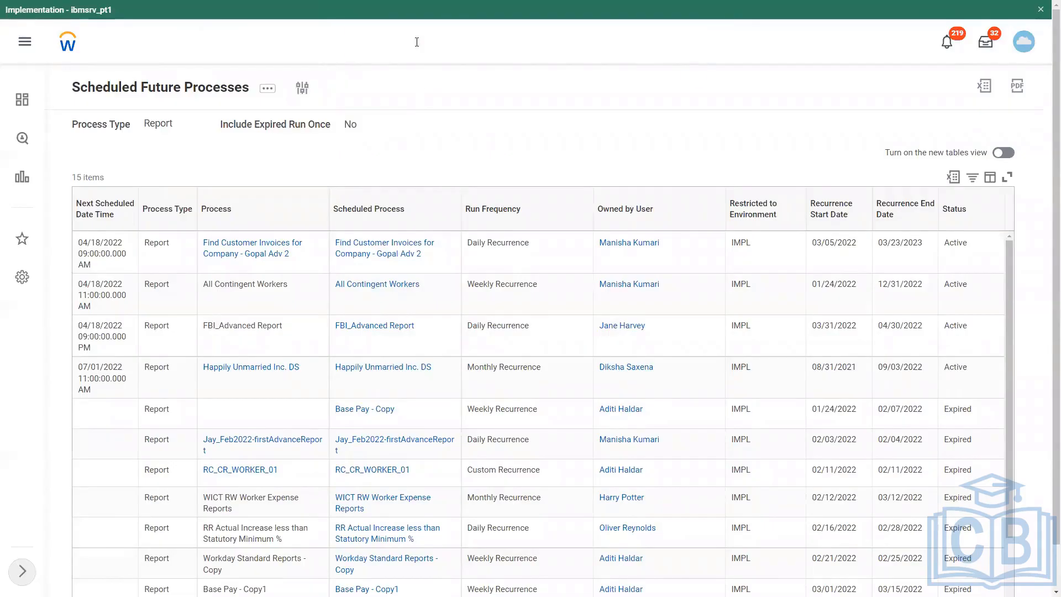
Find the Start Proxy task, start a proxy session as the required worker, and dismiss the implementation banner
{"action": "left_click", "coordinate": [416, 42]}
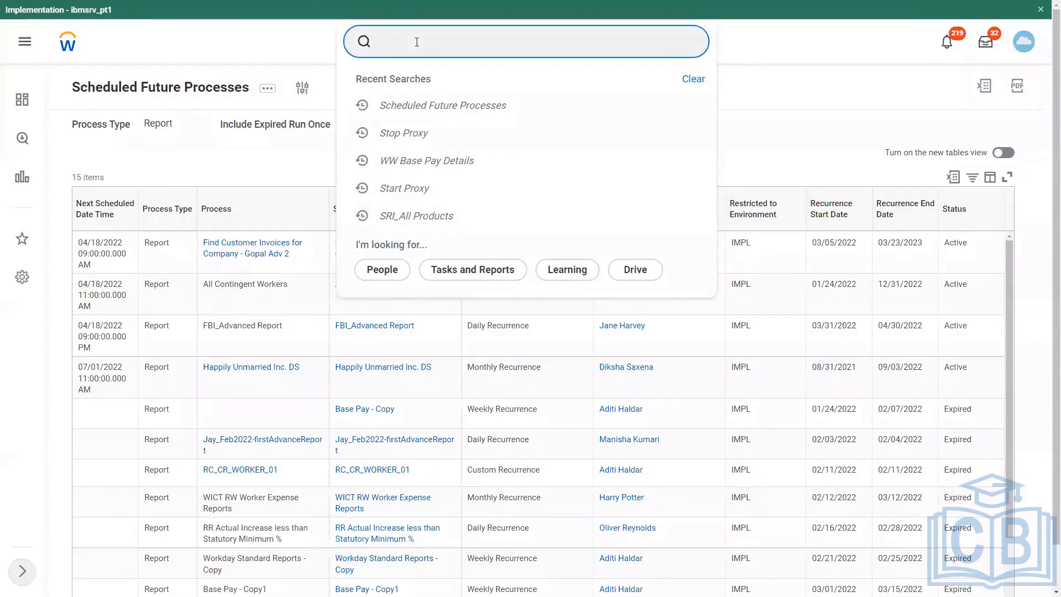
{"action": "type", "text": "start proxy"}
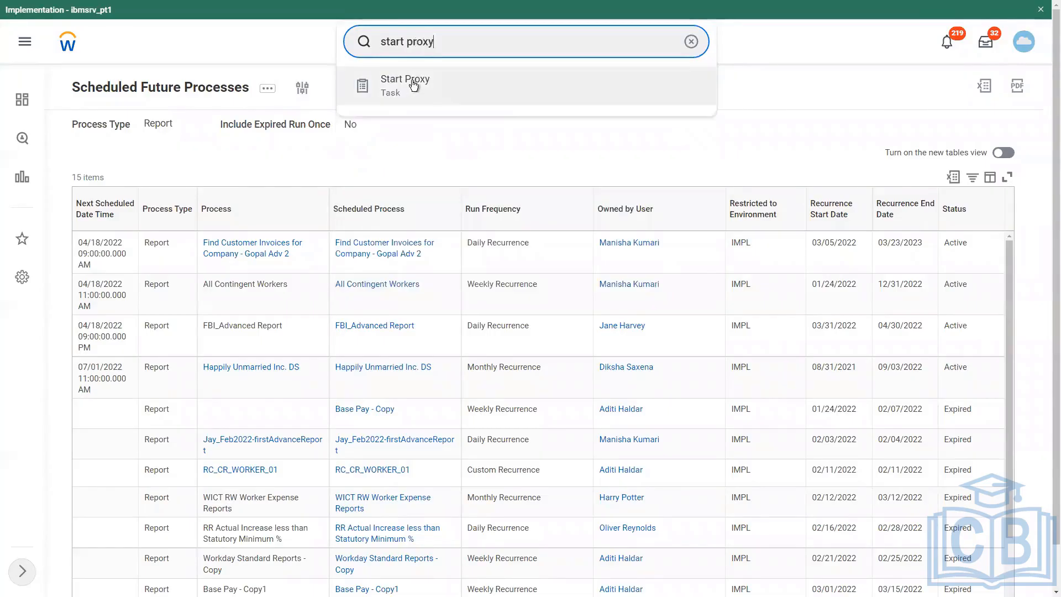
{"action": "left_click", "coordinate": [413, 81]}
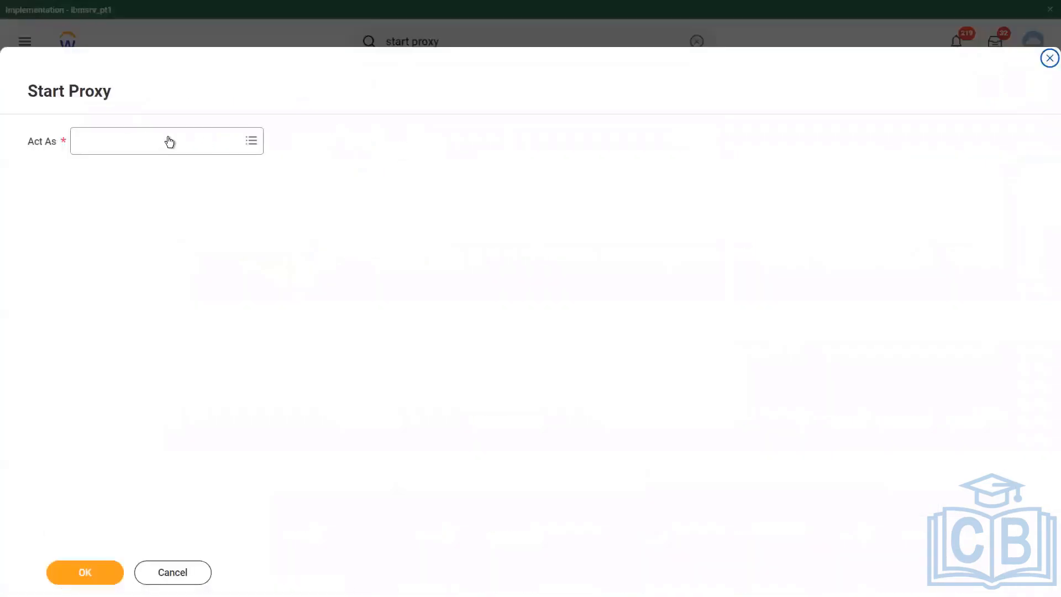
{"action": "left_click", "coordinate": [168, 139]}
{"action": "type", "text": "lmcneil"}
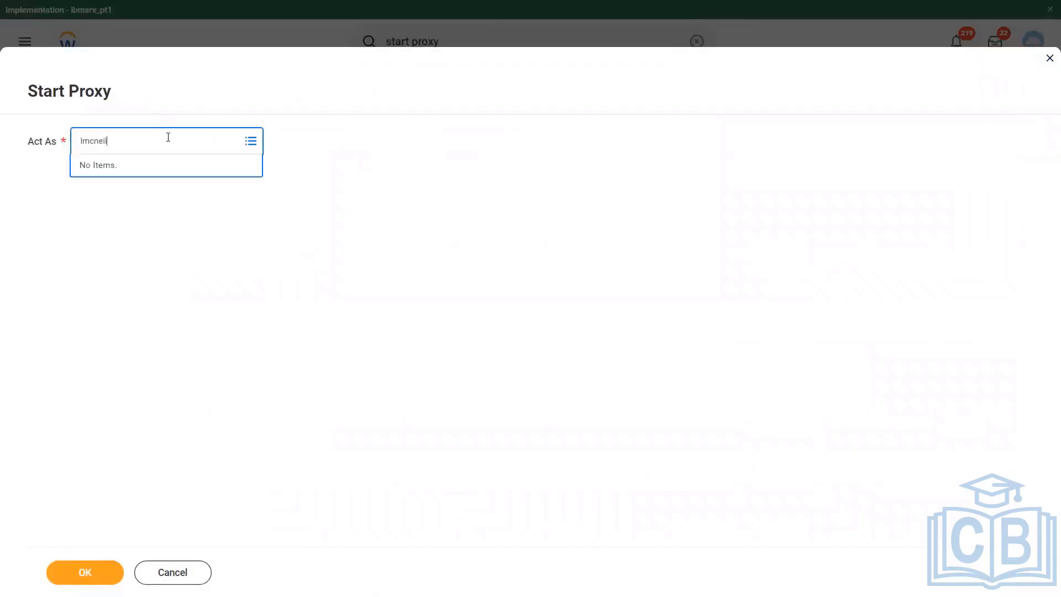
{"action": "key", "text": "Return"}
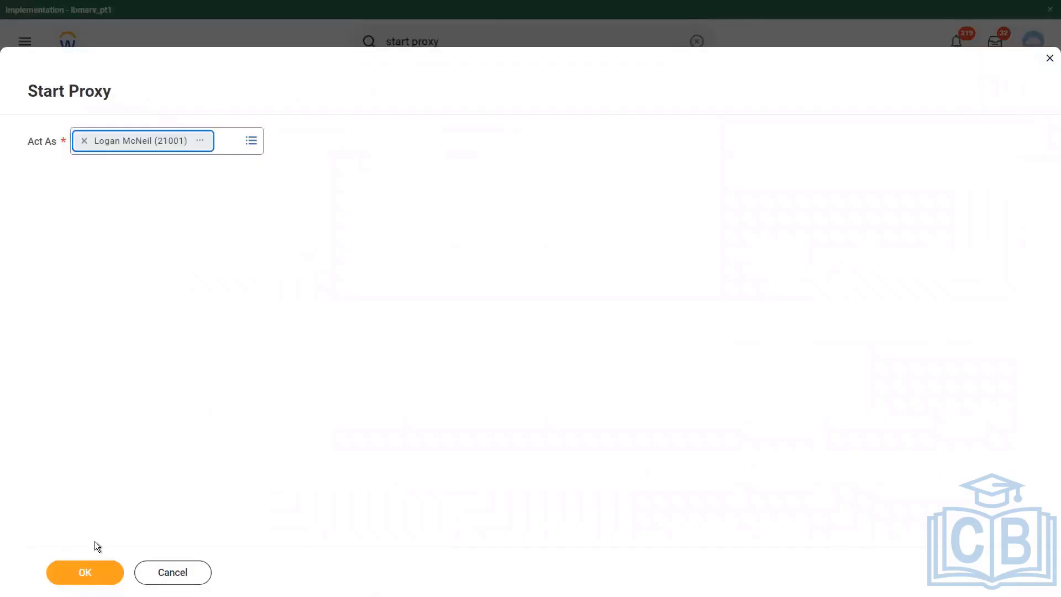
{"action": "left_click", "coordinate": [88, 573]}
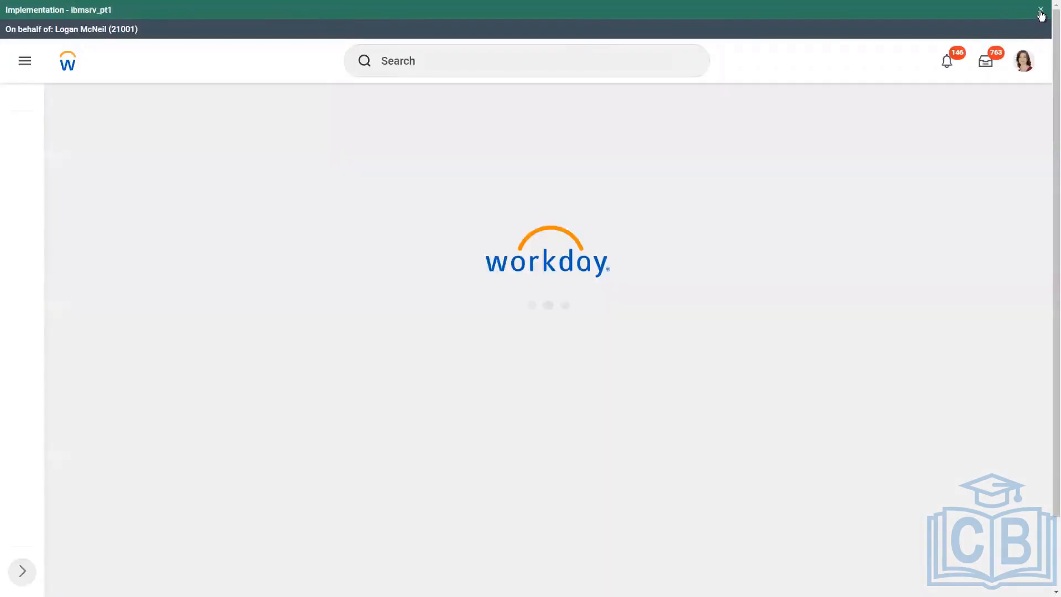
{"action": "left_click", "coordinate": [1041, 10]}
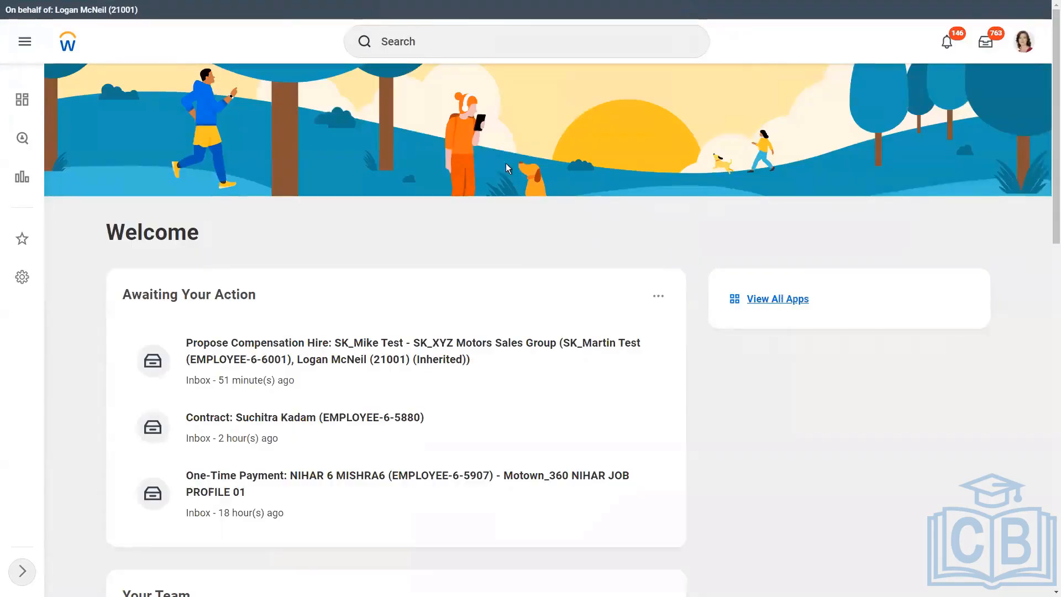
{"action": "left_click", "coordinate": [413, 39]}
{"action": "left_click", "coordinate": [818, 132]}
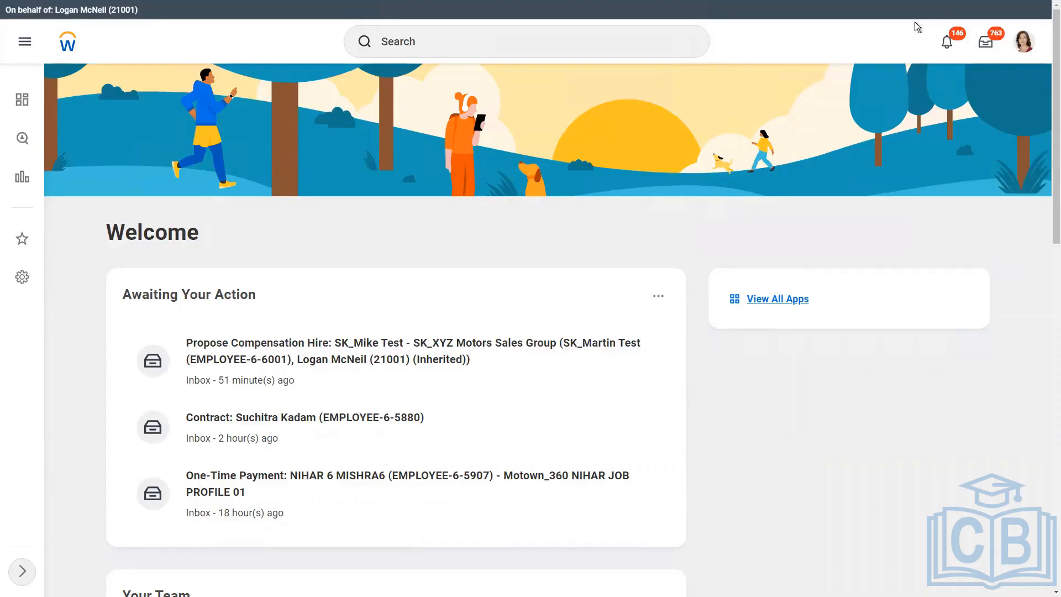
{"action": "left_click", "coordinate": [948, 43]}
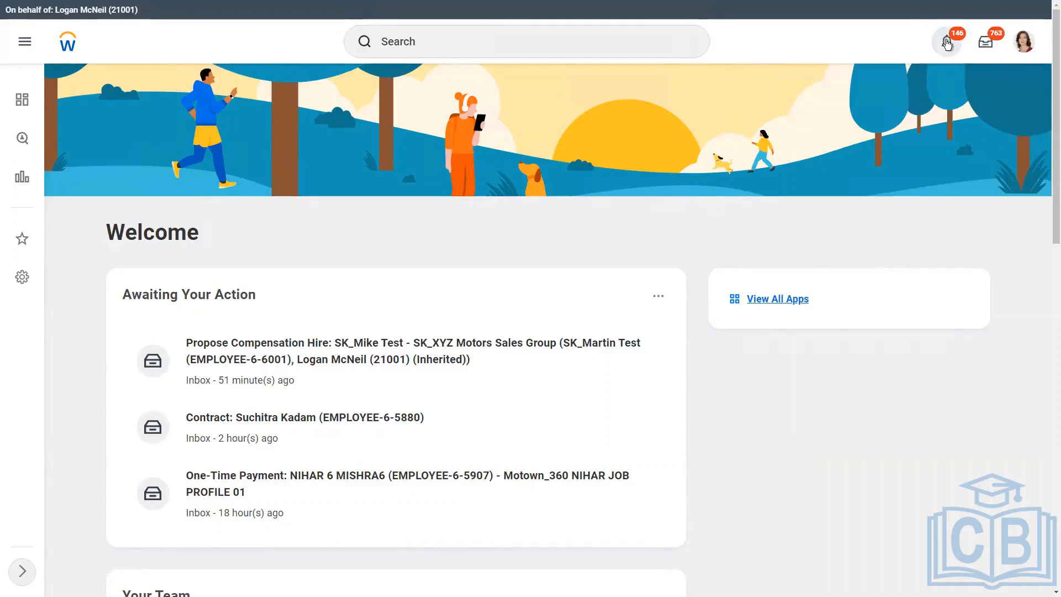
{"action": "left_click", "coordinate": [947, 43]}
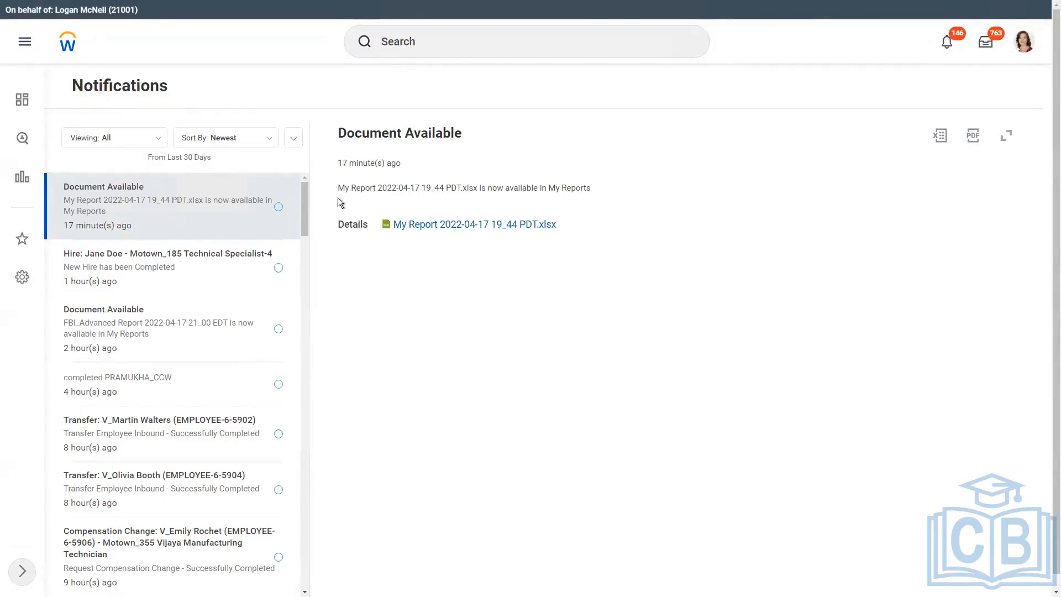
{"action": "left_click_drag", "start_coordinate": [338, 188], "coordinate": [571, 197]}
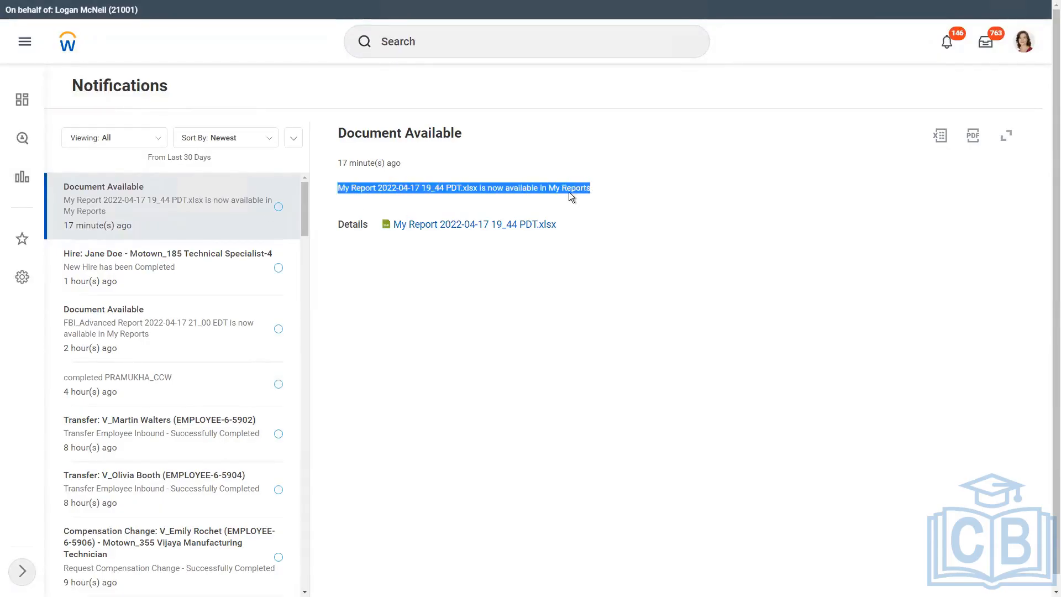
{"action": "left_click", "coordinate": [570, 193]}
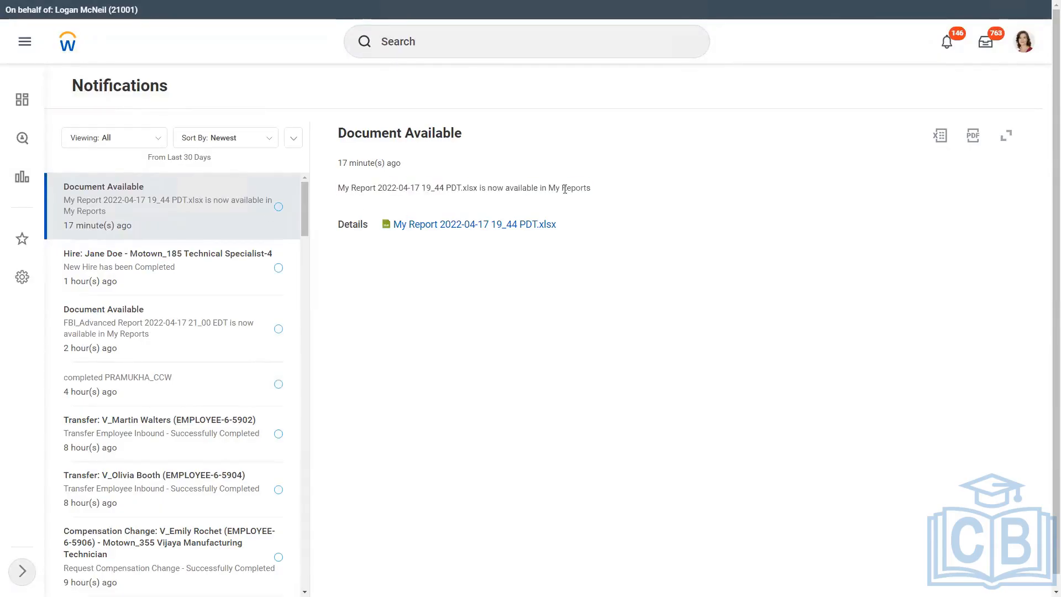
{"action": "left_click", "coordinate": [461, 225]}
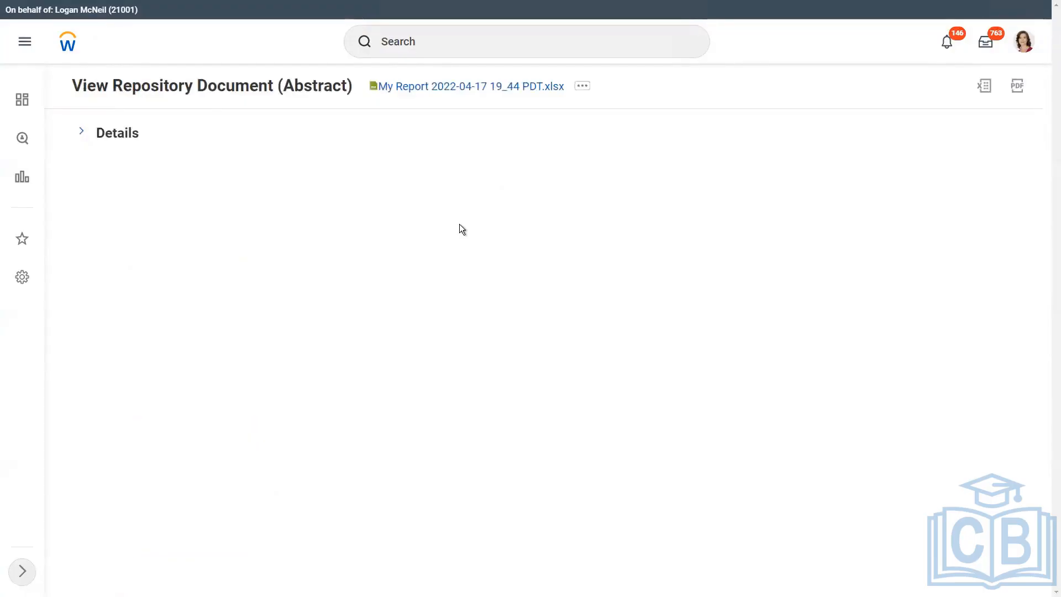
{"action": "left_click", "coordinate": [447, 90]}
{"action": "left_click", "coordinate": [84, 133]}
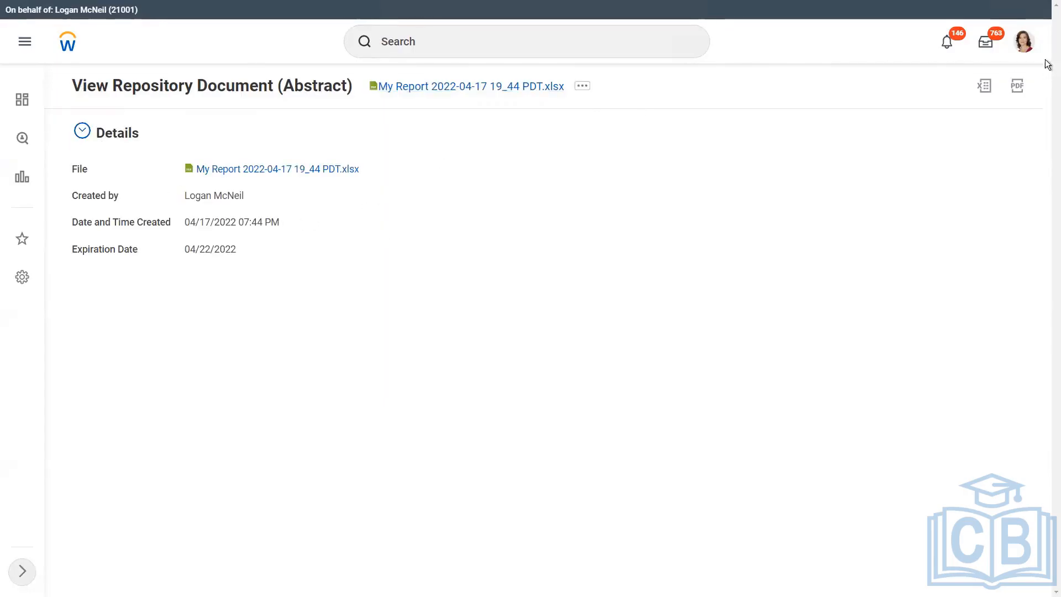
Open My Reports and review the generated report files listed there
{"action": "left_click", "coordinate": [1025, 42]}
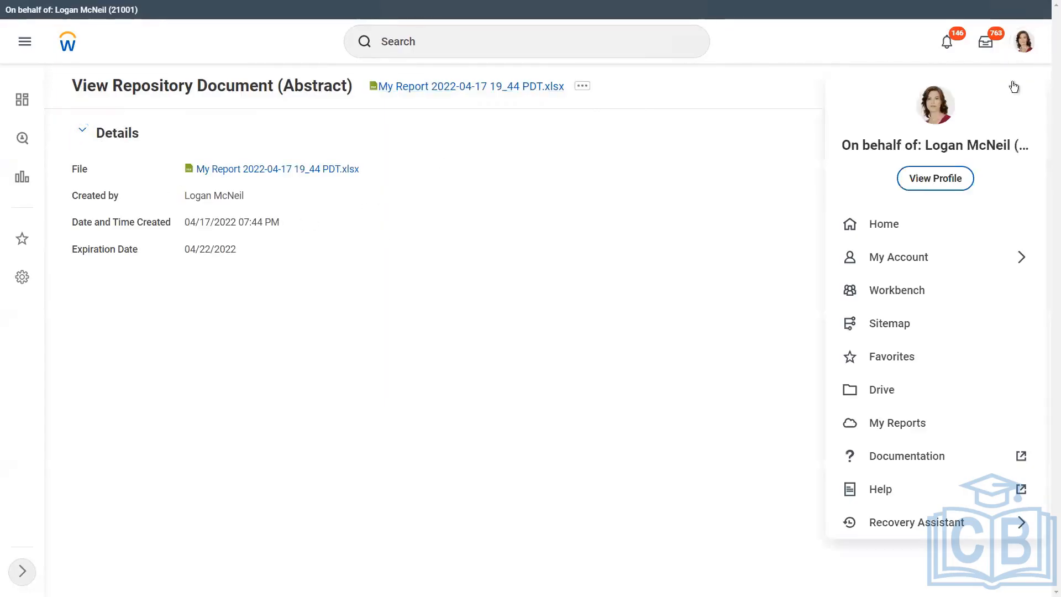
{"action": "left_click", "coordinate": [901, 423]}
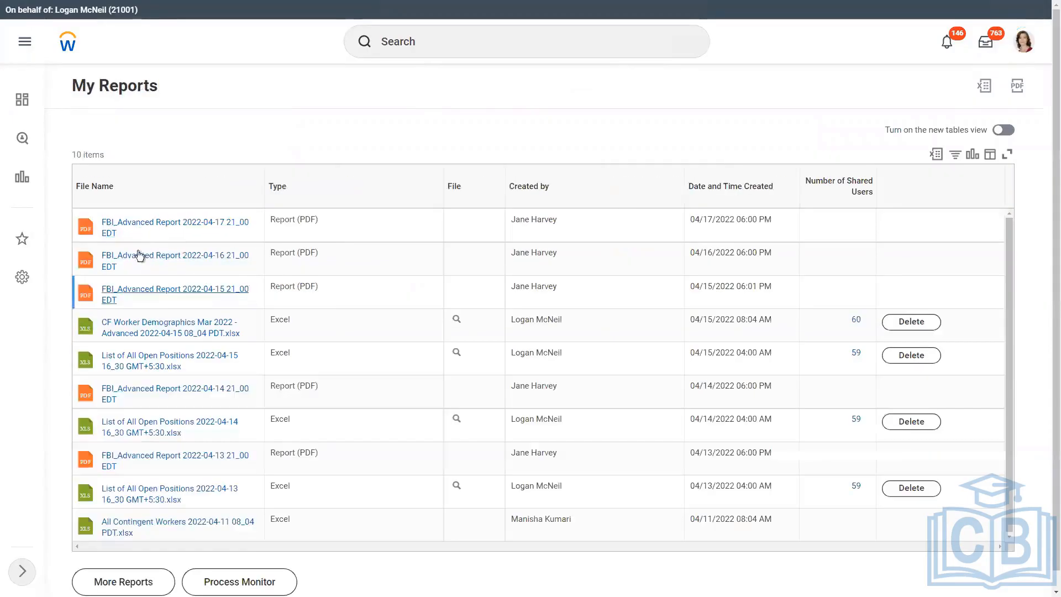
{"action": "scroll", "coordinate": [168, 235], "scroll_direction": "down", "scroll_amount": 1}
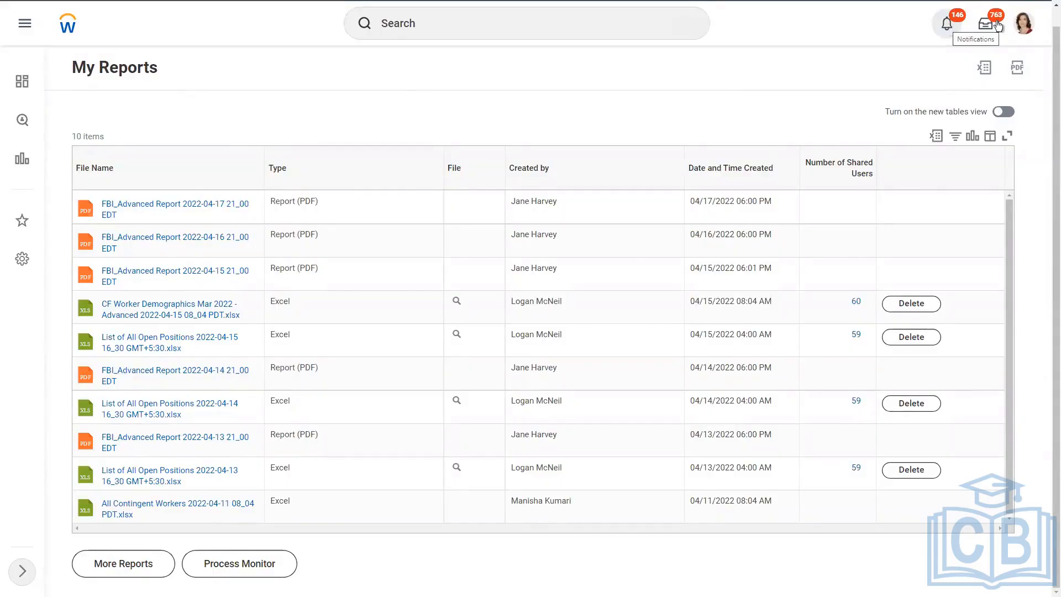
{"action": "left_click", "coordinate": [1023, 23]}
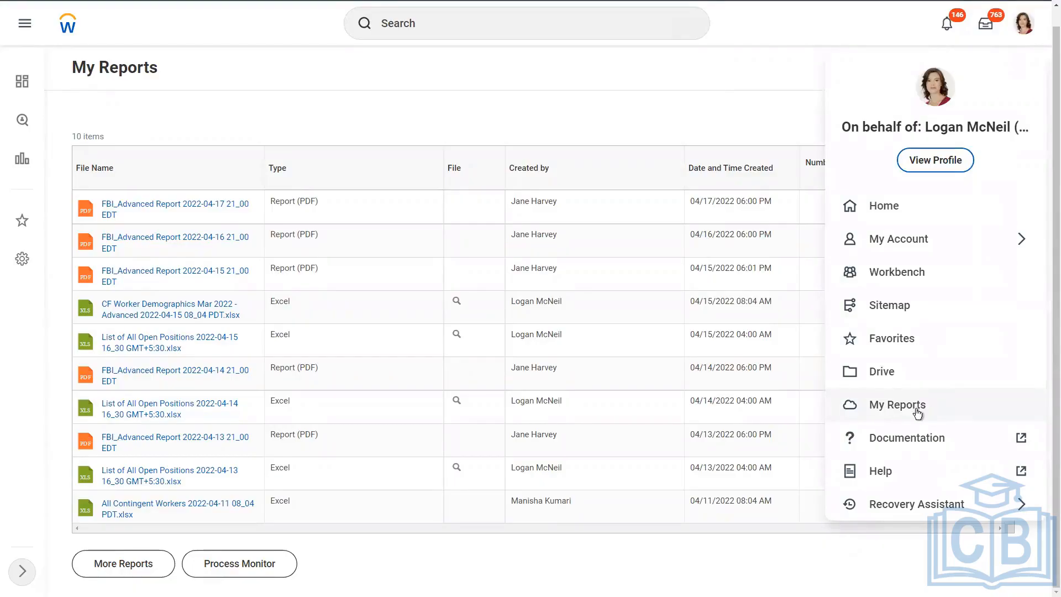
{"action": "left_click", "coordinate": [337, 105]}
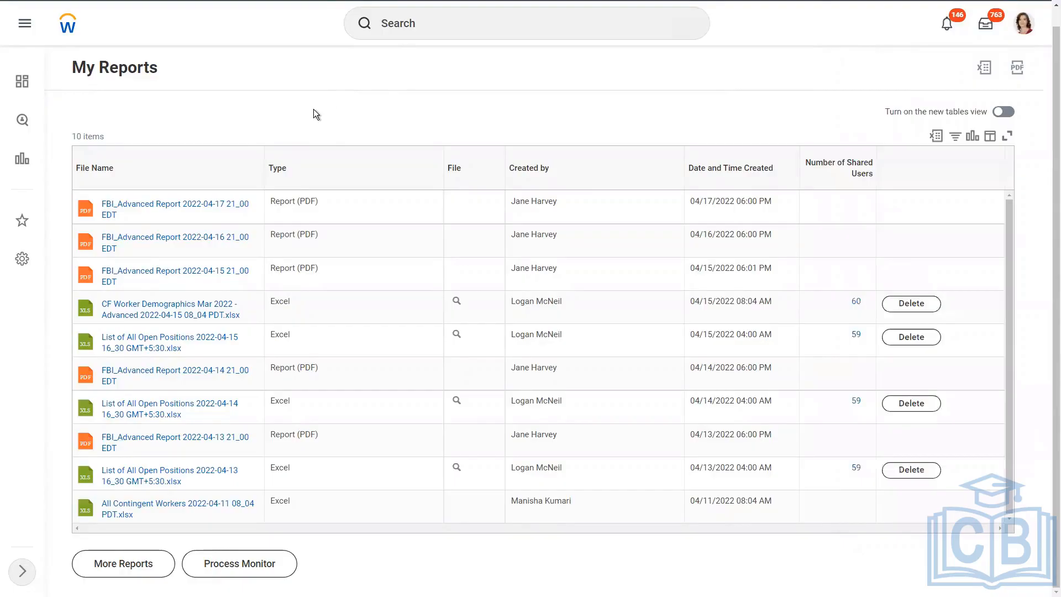
Find the report definition with the search "rd: ww base pay" and open WW Base Pay Details
{"action": "left_click", "coordinate": [401, 39]}
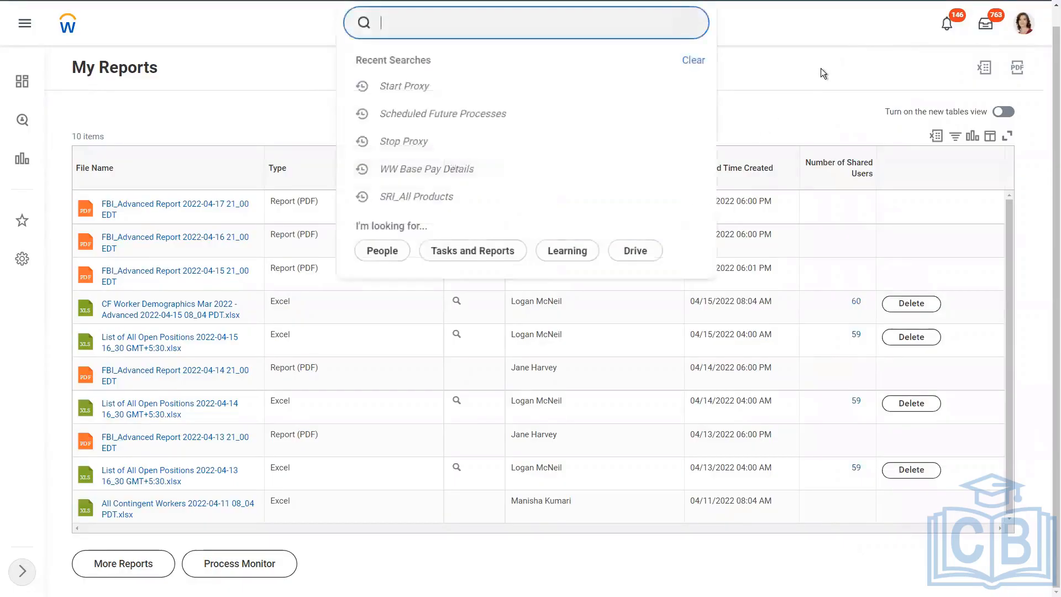
{"action": "left_click", "coordinate": [821, 69]}
{"action": "left_click", "coordinate": [390, 21]}
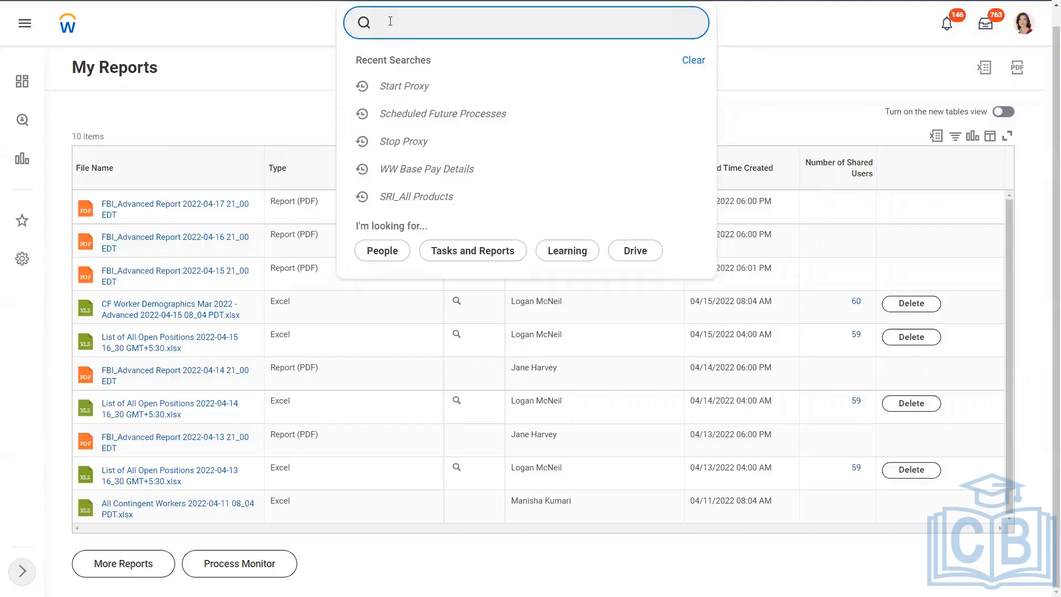
{"action": "type", "text": "rd ww base pay"}
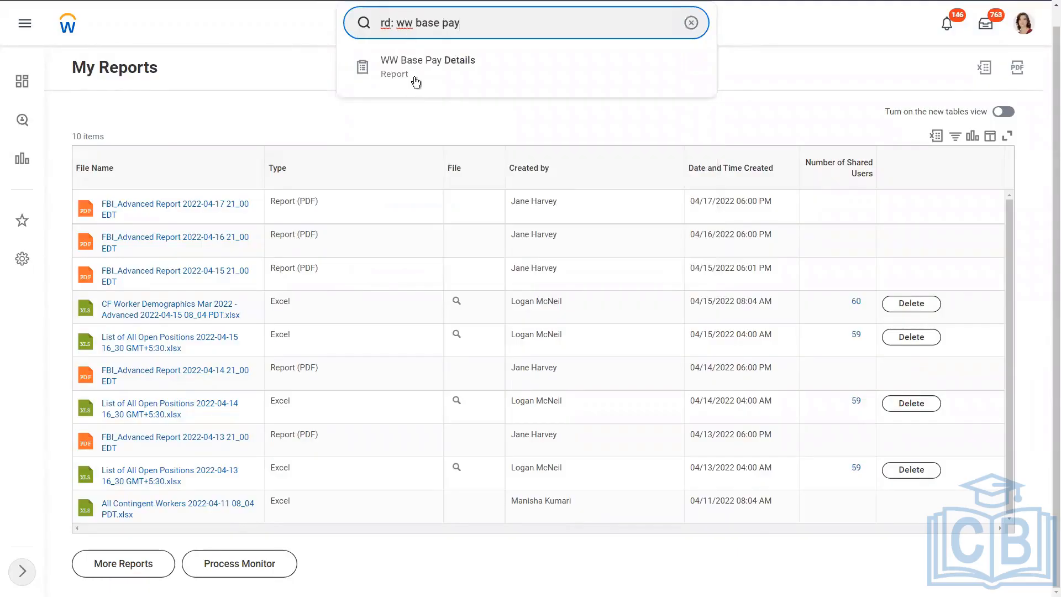
{"action": "left_click", "coordinate": [426, 74]}
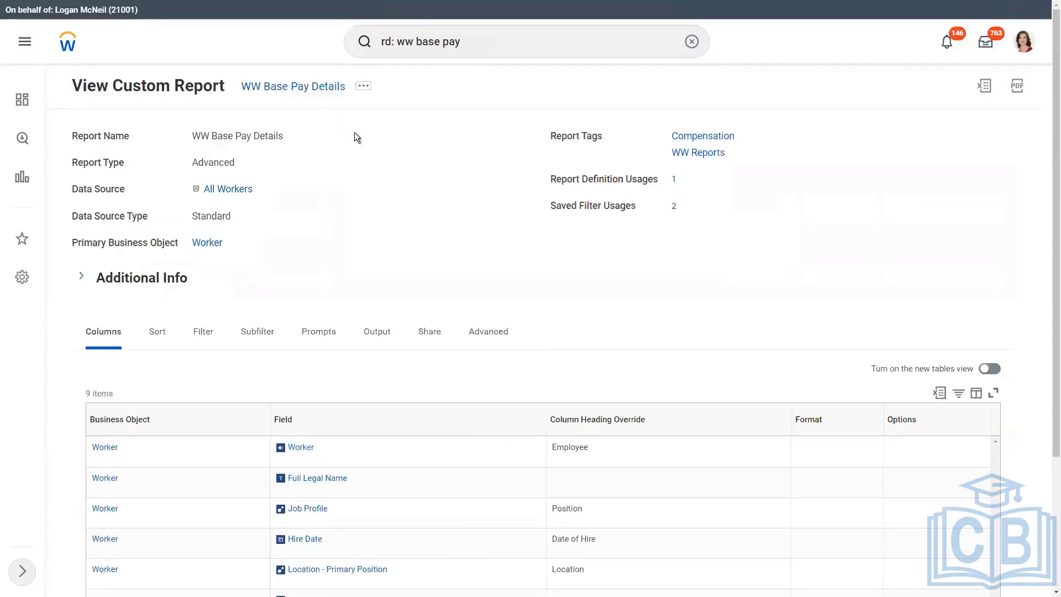
Start scheduling the WW Base Pay Details custom report with its run frequency set to Weekly Recurrence
{"action": "left_click", "coordinate": [365, 88]}
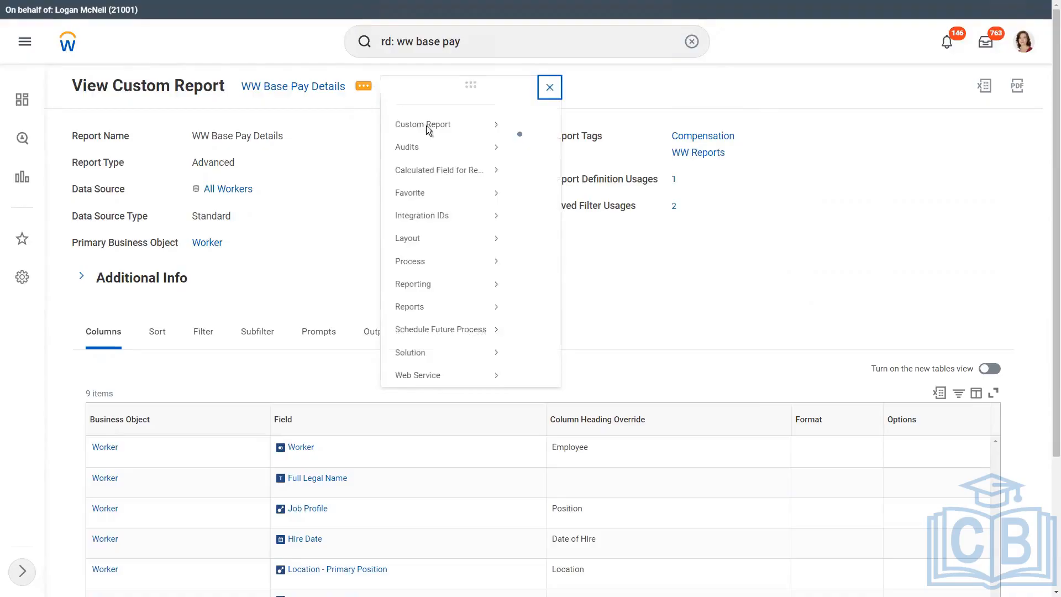
{"action": "mouse_move", "coordinate": [445, 145]}
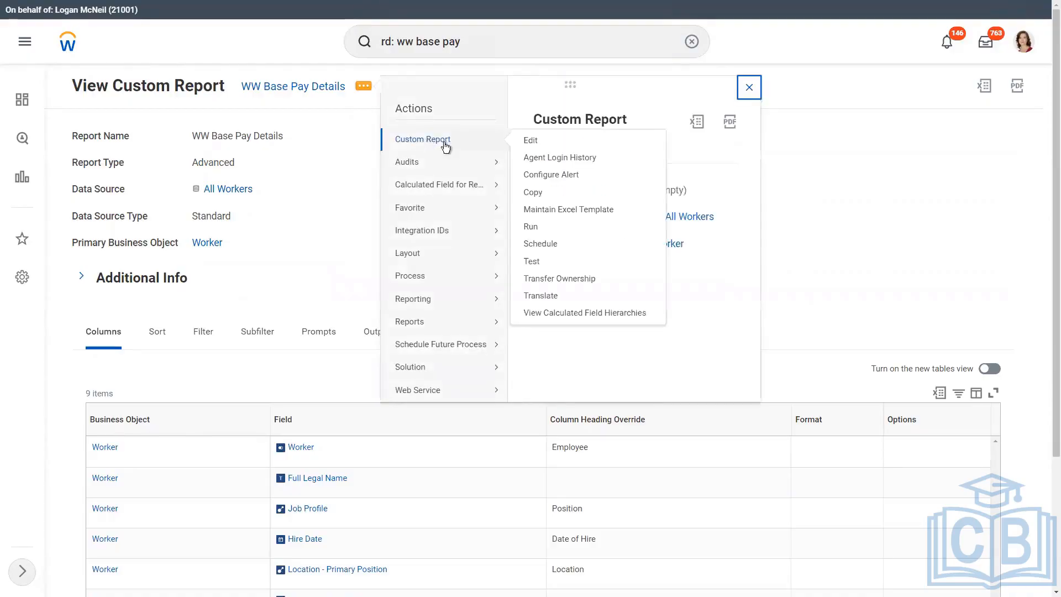
{"action": "left_click", "coordinate": [550, 246]}
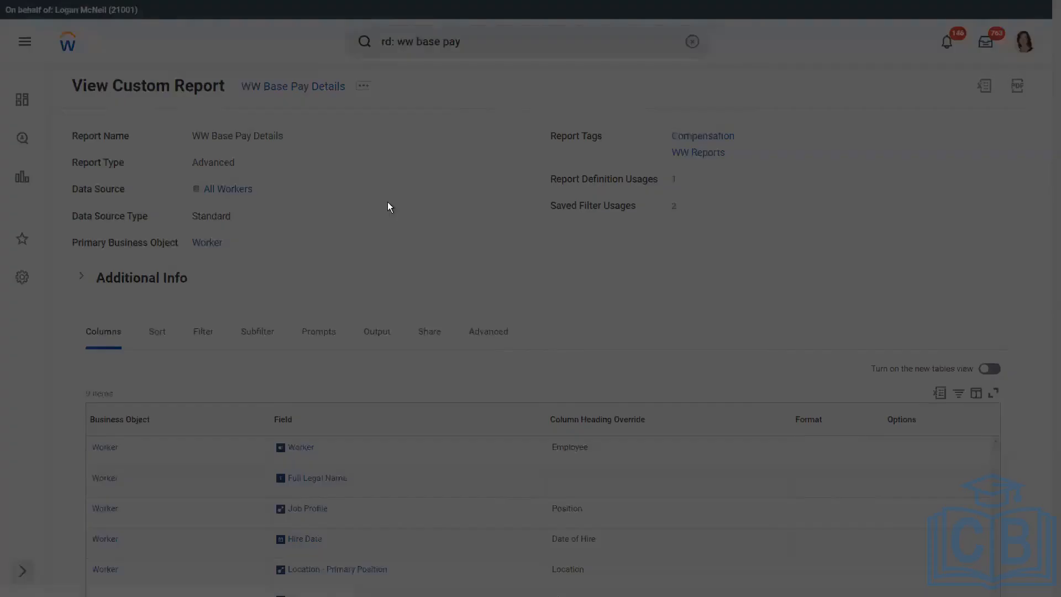
{"action": "left_click", "coordinate": [493, 219]}
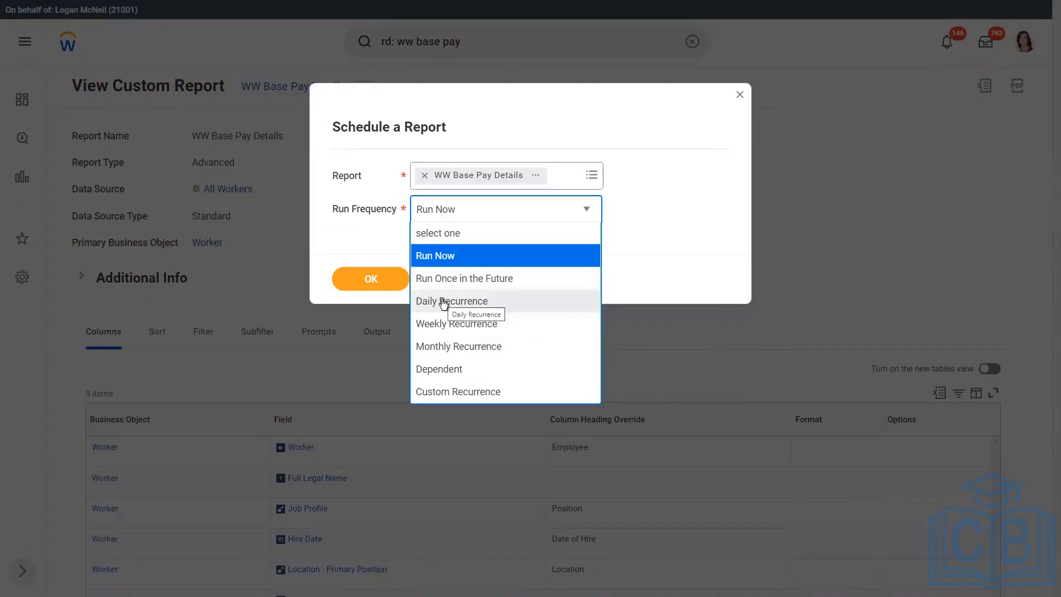
{"action": "left_click", "coordinate": [492, 326]}
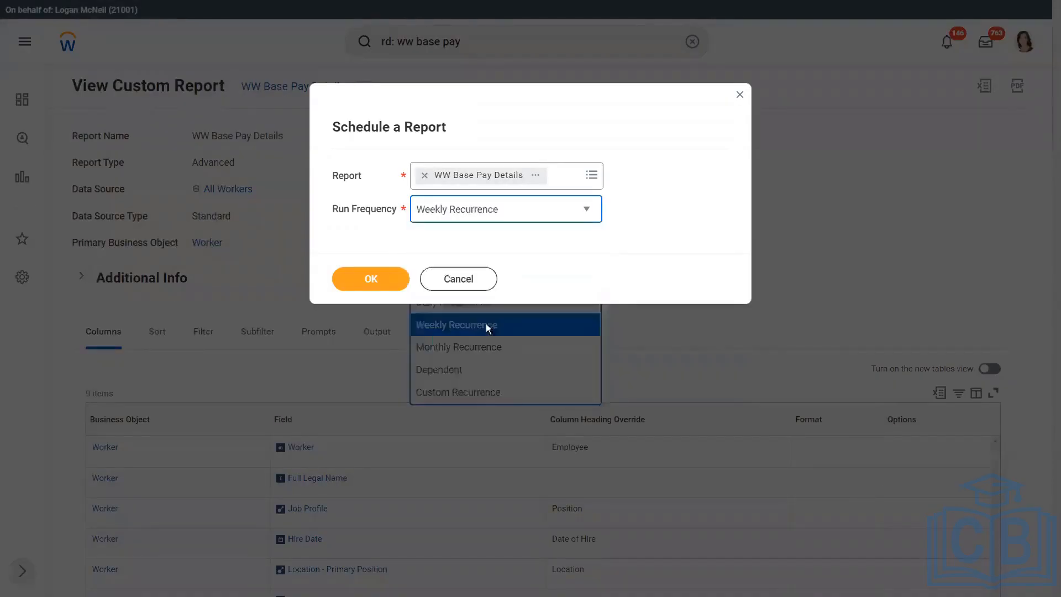
{"action": "left_click", "coordinate": [373, 277]}
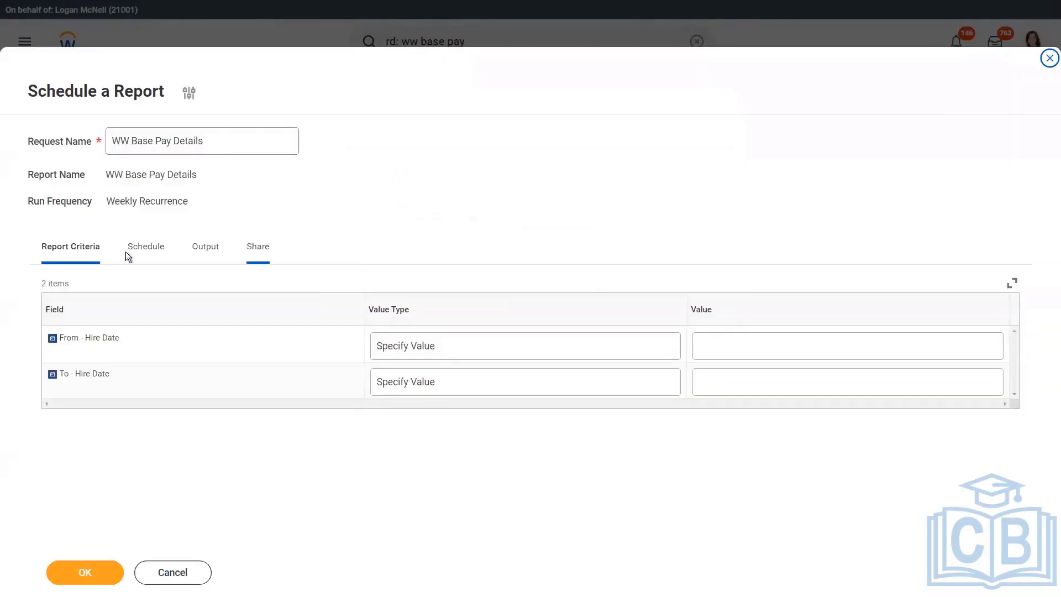
Select Monday, Wednesday and Friday as the days of the week in the schedule's weekly recurrence criteria
{"action": "left_click", "coordinate": [145, 252]}
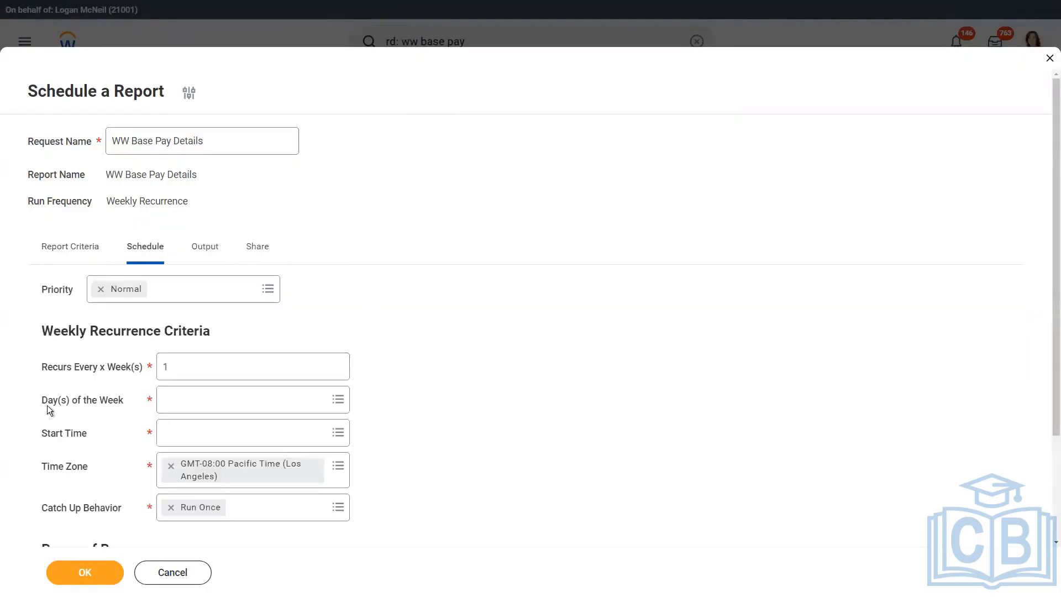
{"action": "left_click_drag", "start_coordinate": [40, 400], "coordinate": [124, 404]}
{"action": "left_click", "coordinate": [124, 404]}
{"action": "left_click", "coordinate": [220, 405]}
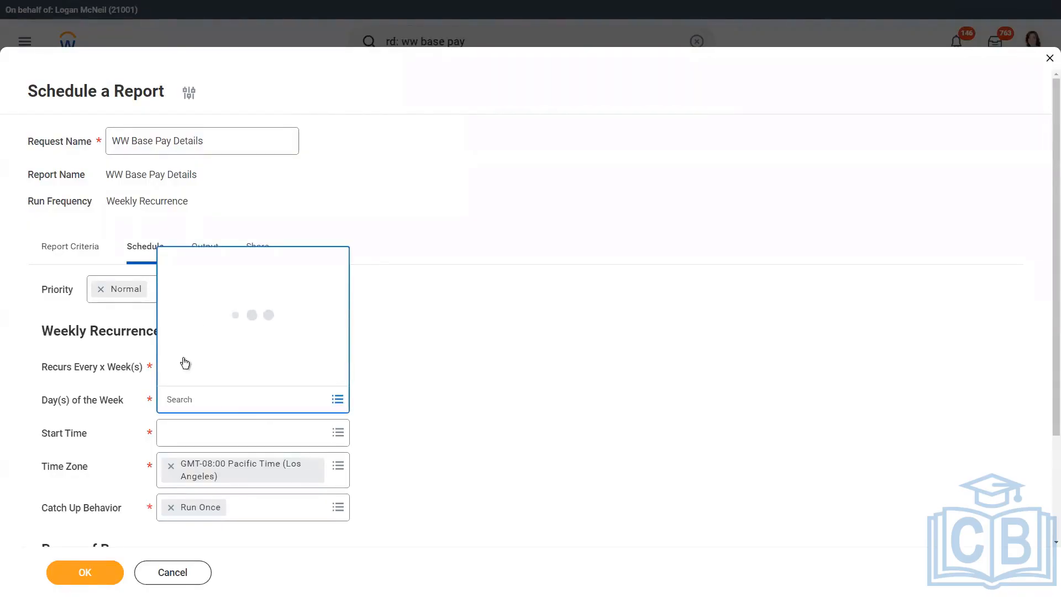
{"action": "left_click", "coordinate": [184, 374]}
{"action": "left_click", "coordinate": [172, 255]}
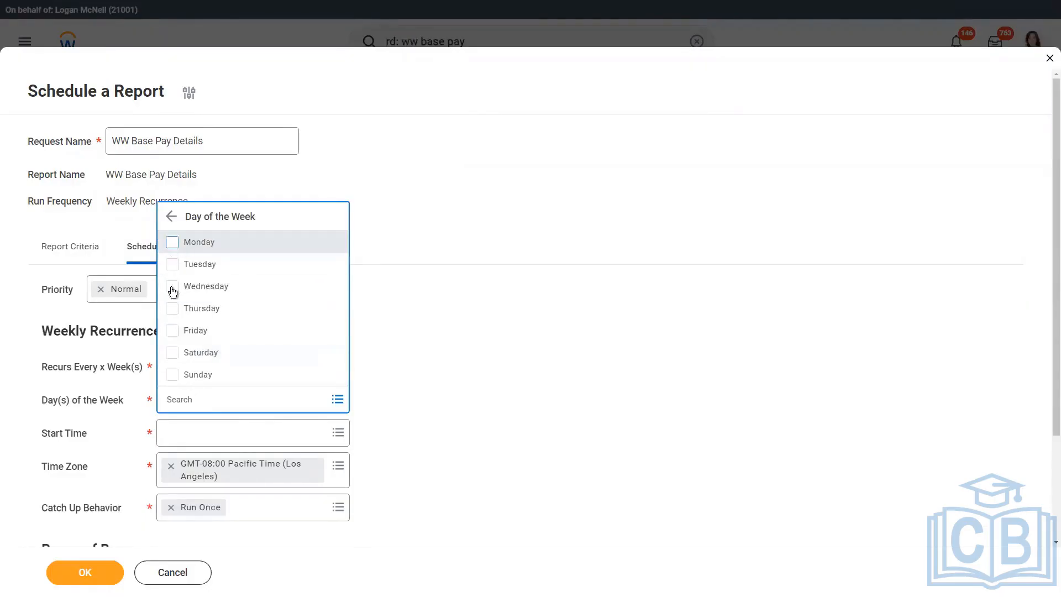
{"action": "left_click", "coordinate": [172, 292]}
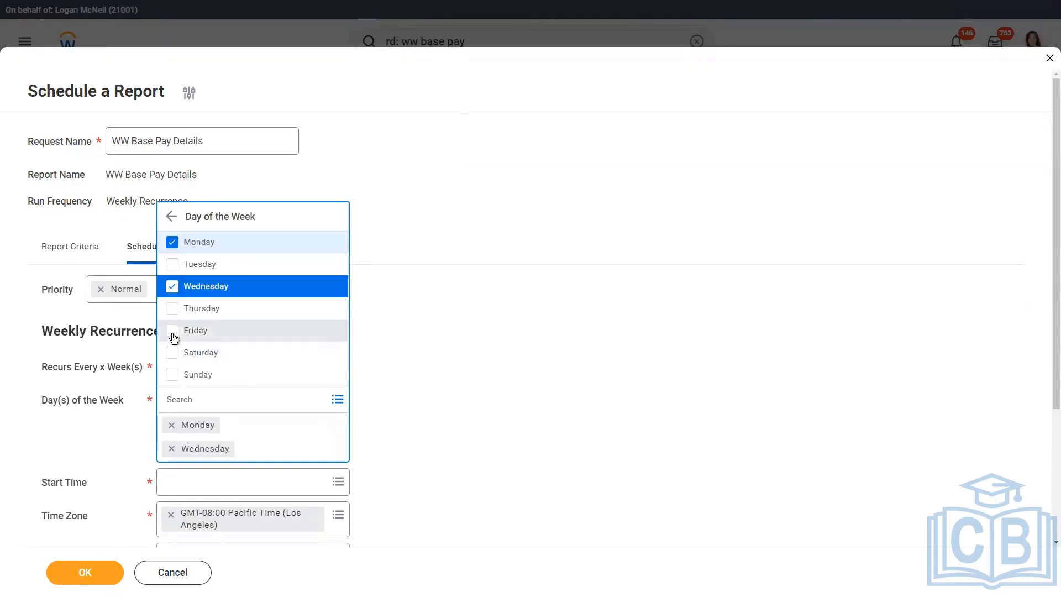
{"action": "left_click", "coordinate": [173, 331]}
{"action": "left_click", "coordinate": [439, 331]}
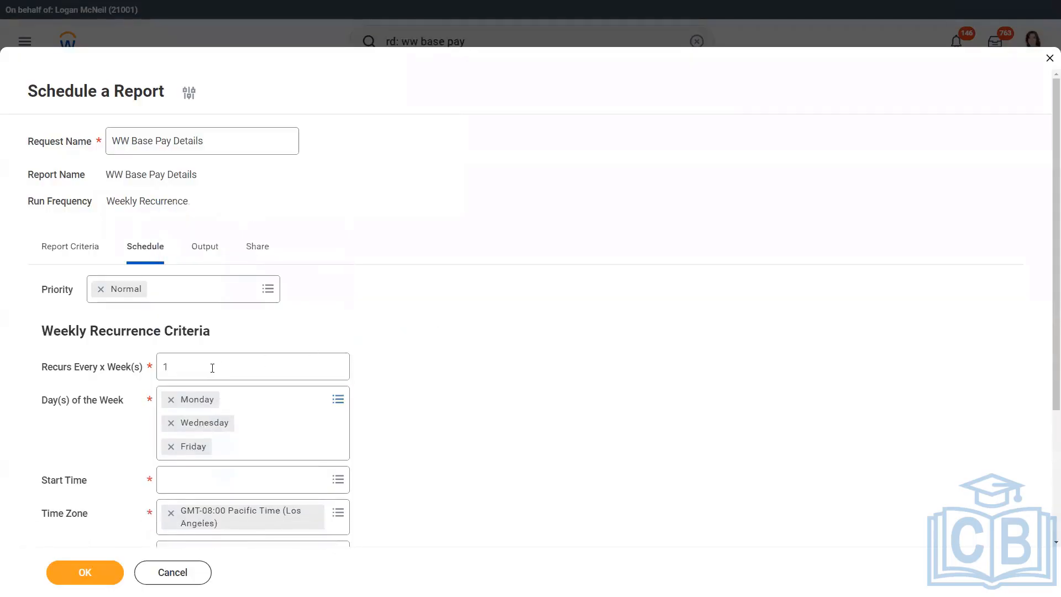
Set the weekly schedule's recurrence interval first to 2 weeks and finally to 3 weeks
{"action": "left_click", "coordinate": [190, 367]}
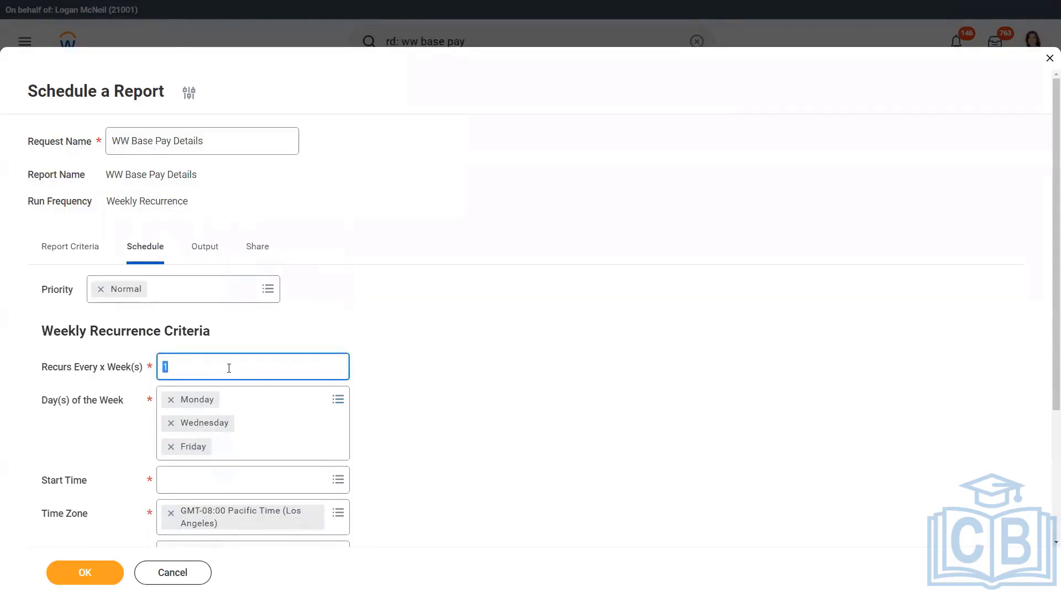
{"action": "type", "text": "2"}
{"action": "left_click", "coordinate": [507, 352]}
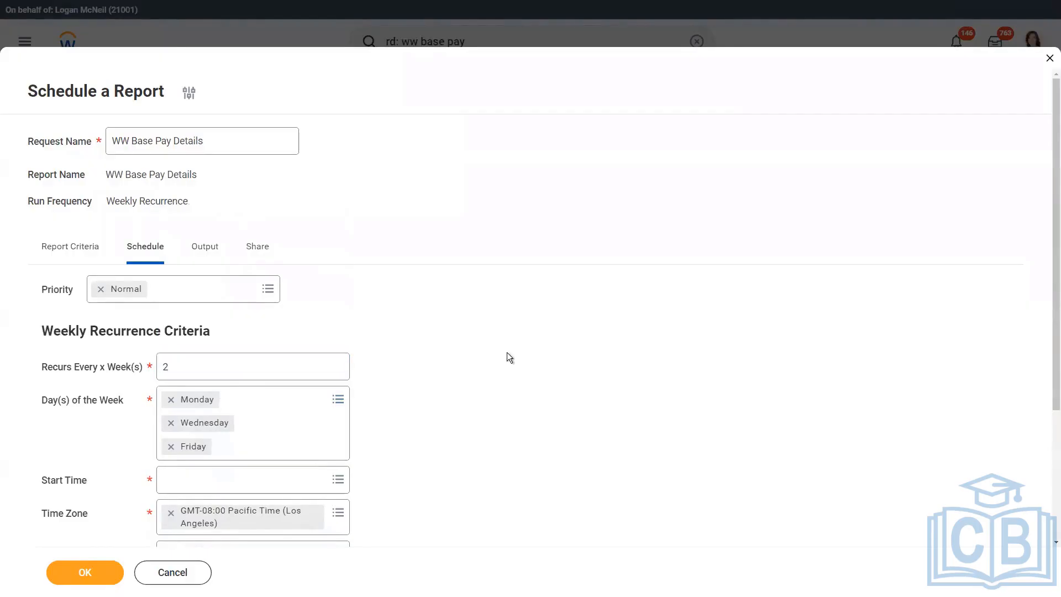
{"action": "left_click", "coordinate": [182, 361]}
{"action": "type", "text": "3"}
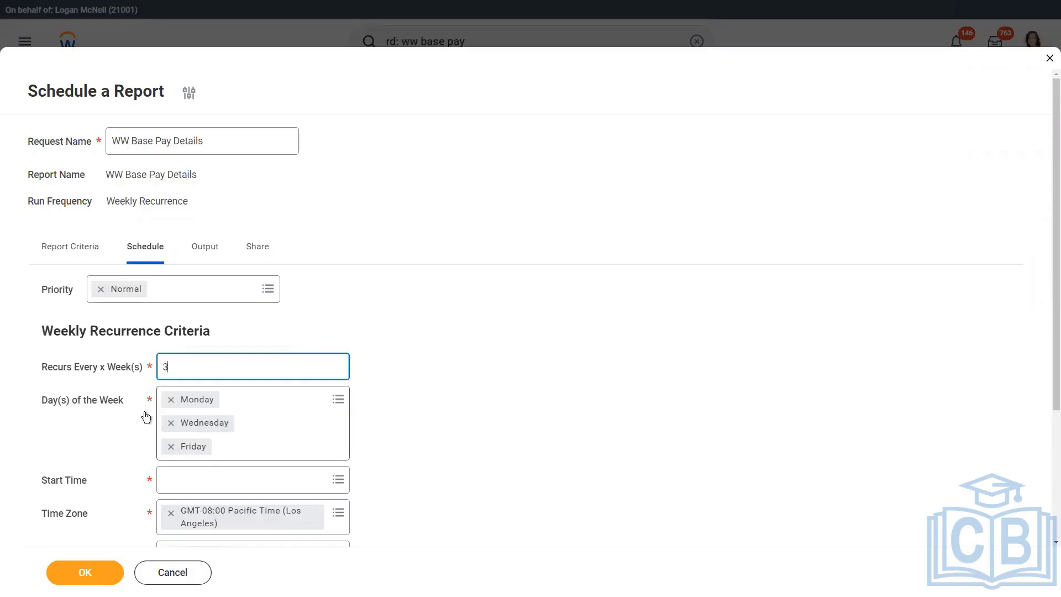
Set the weekly schedule's start time to 10:00 PM
{"action": "scroll", "coordinate": [323, 458], "scroll_direction": "down", "scroll_amount": 3}
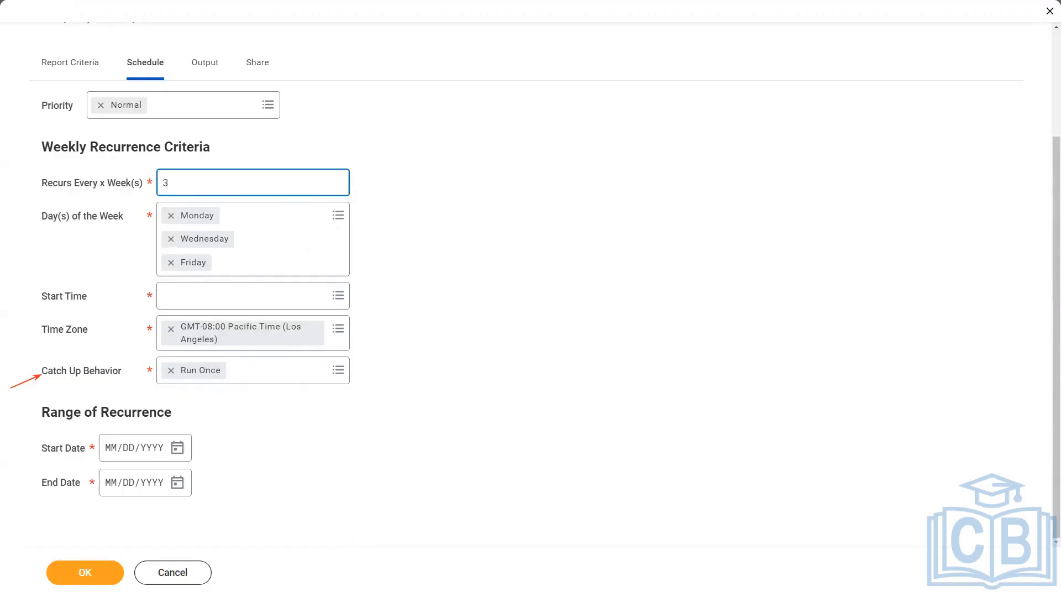
{"action": "left_click", "coordinate": [202, 297]}
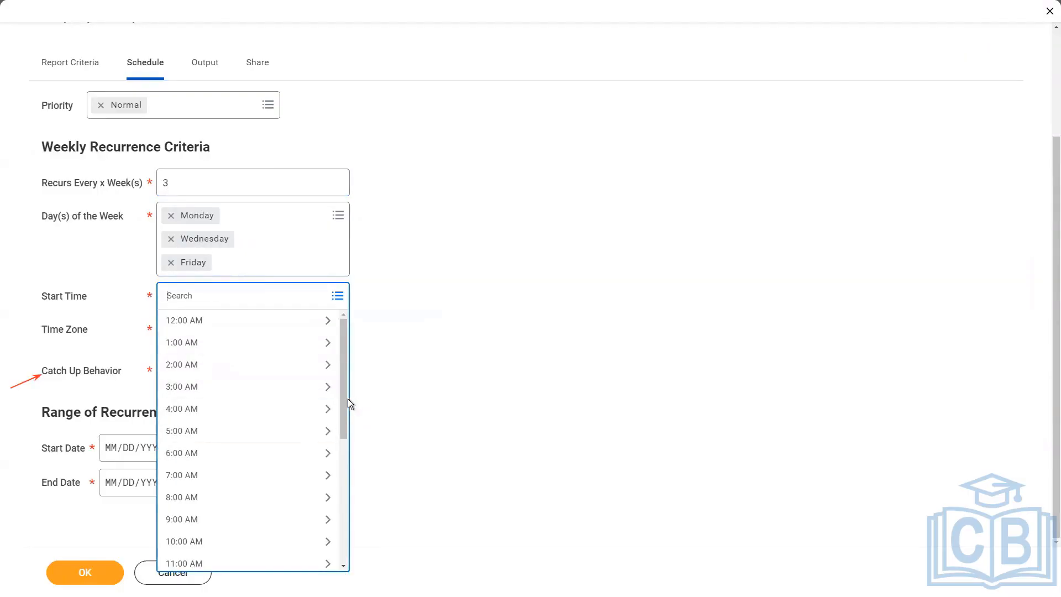
{"action": "scroll", "coordinate": [343, 486], "scroll_direction": "down", "scroll_amount": 1}
{"action": "scroll", "coordinate": [343, 497], "scroll_direction": "down", "scroll_amount": 3}
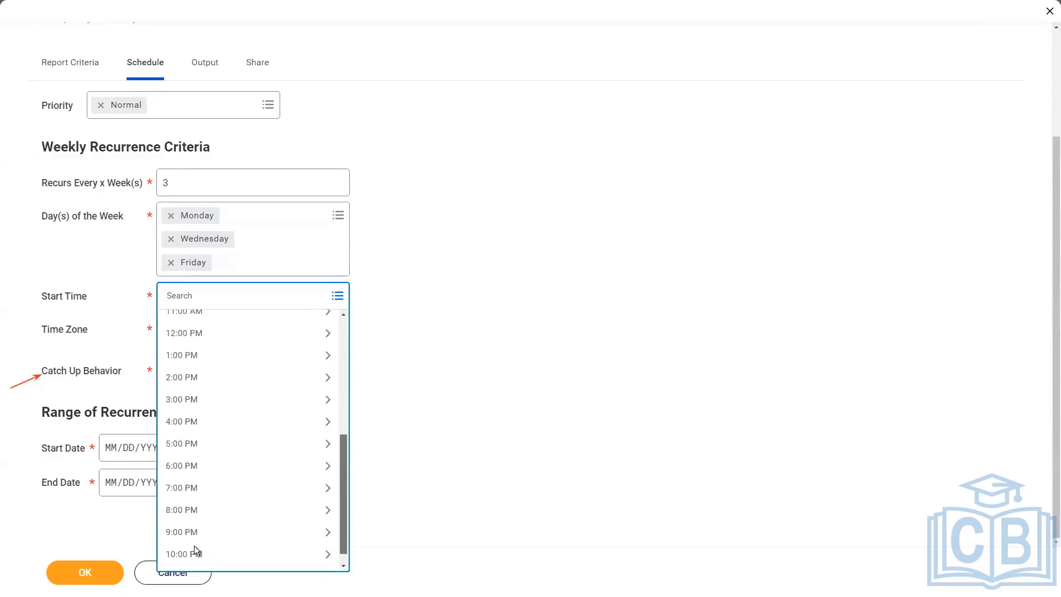
{"action": "left_click", "coordinate": [196, 554]}
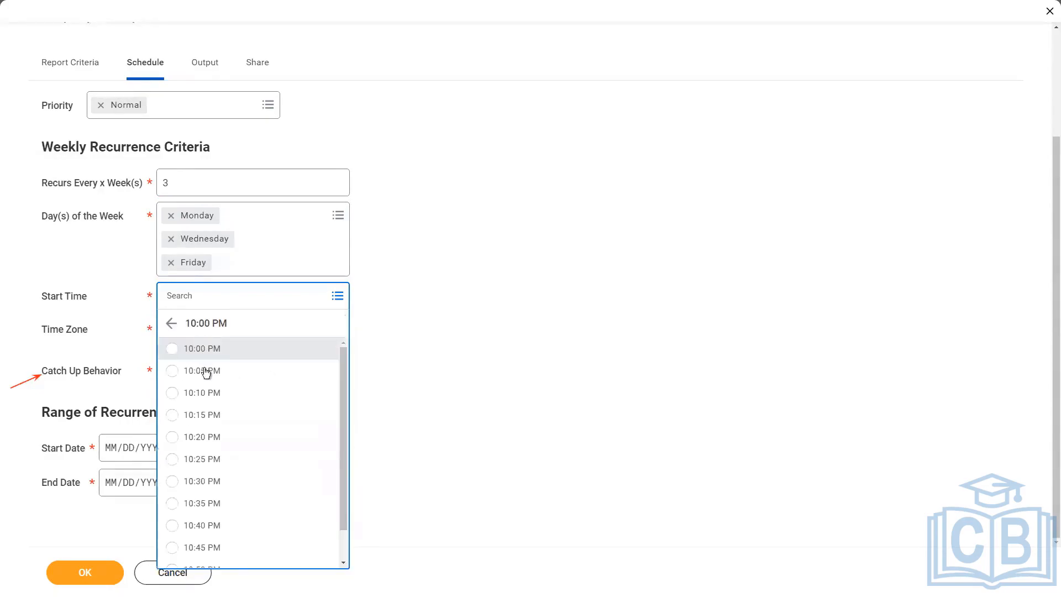
{"action": "left_click", "coordinate": [213, 350]}
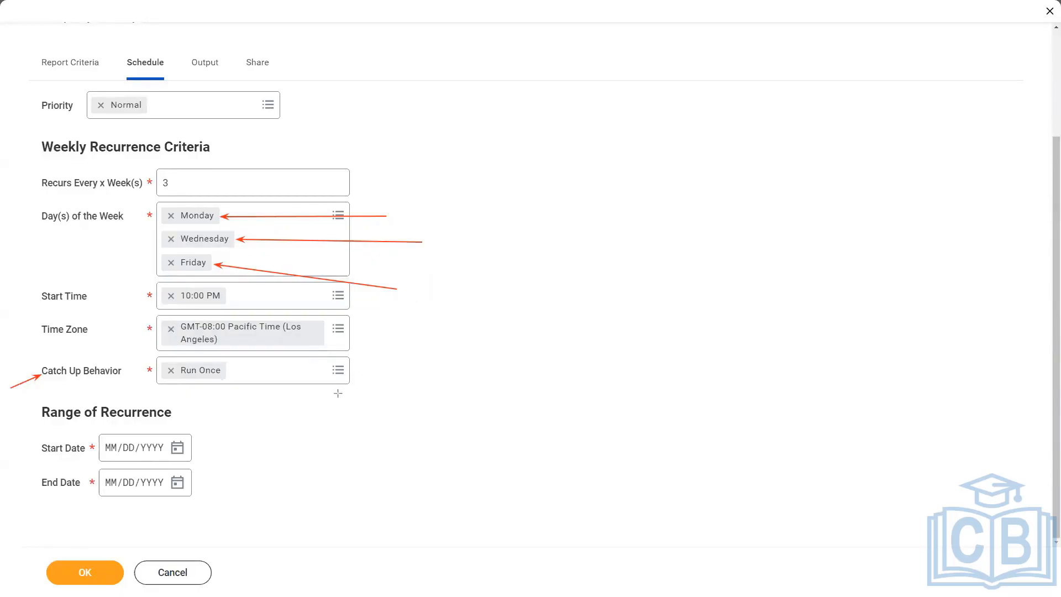
Change the weekly schedule's Catch Up Behavior to None, and discard the whole weekly schedule request
{"action": "left_click_drag", "start_coordinate": [299, 421], "coordinate": [225, 375]}
{"action": "left_click", "coordinate": [171, 371]}
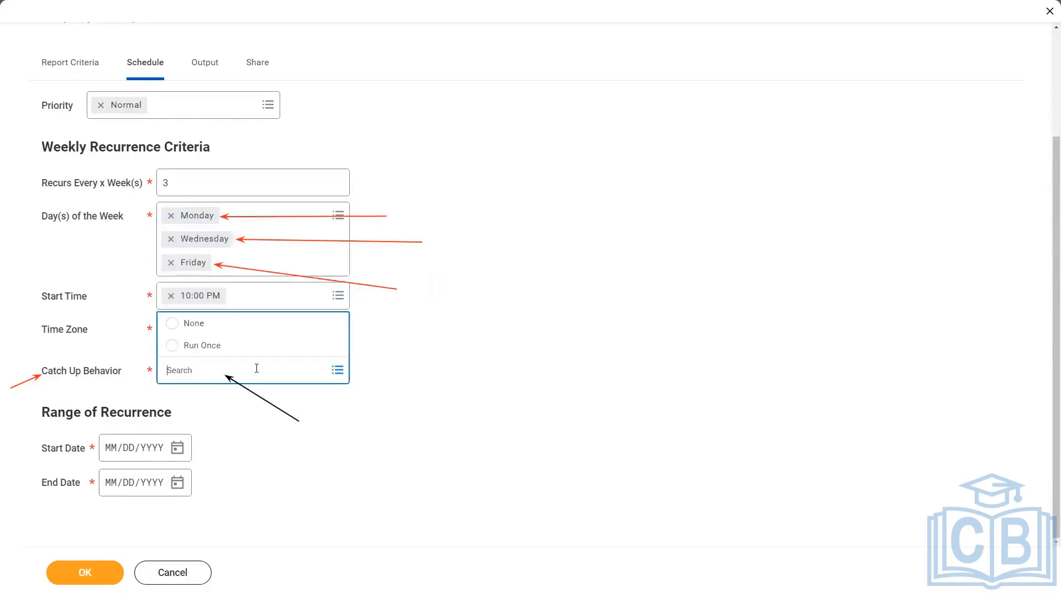
{"action": "left_click", "coordinate": [193, 325]}
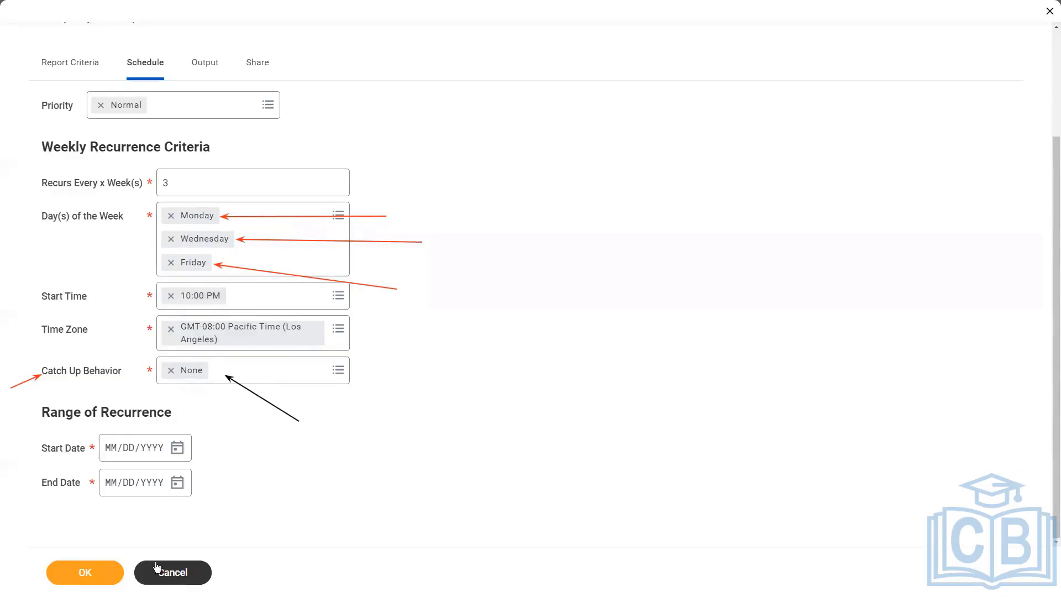
{"action": "left_click", "coordinate": [173, 572]}
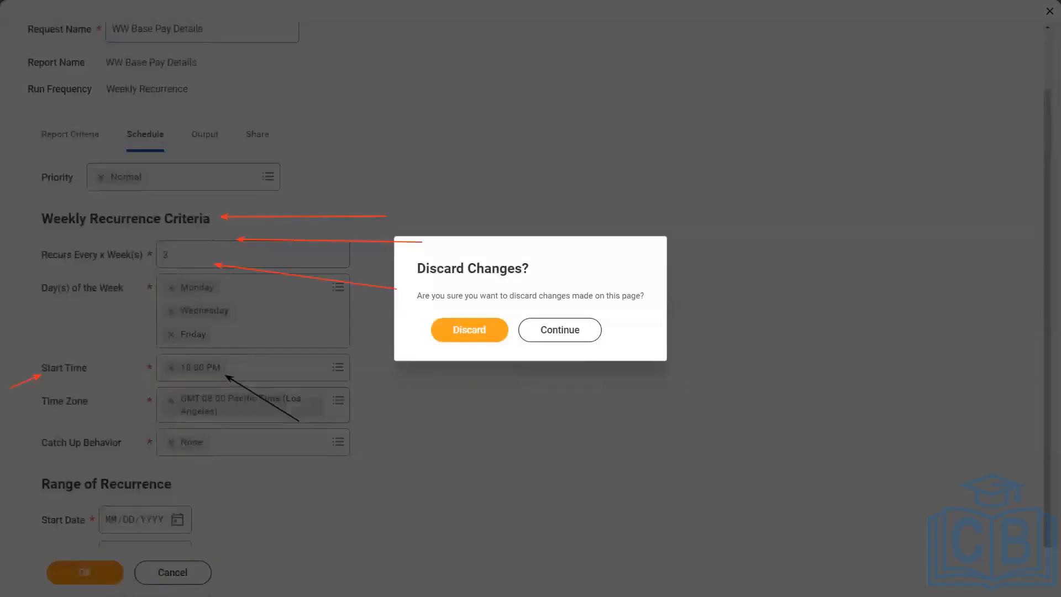
{"action": "left_click", "coordinate": [471, 330]}
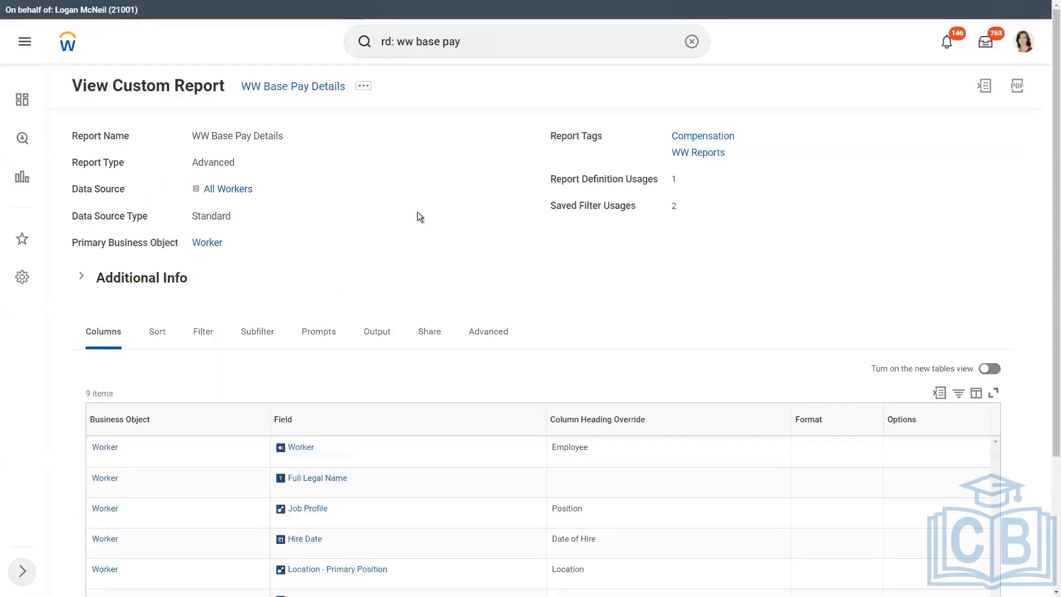
Start scheduling WW Base Pay Details with Monthly Recurrence and display its monthly recurrence criteria
{"action": "left_click", "coordinate": [367, 89]}
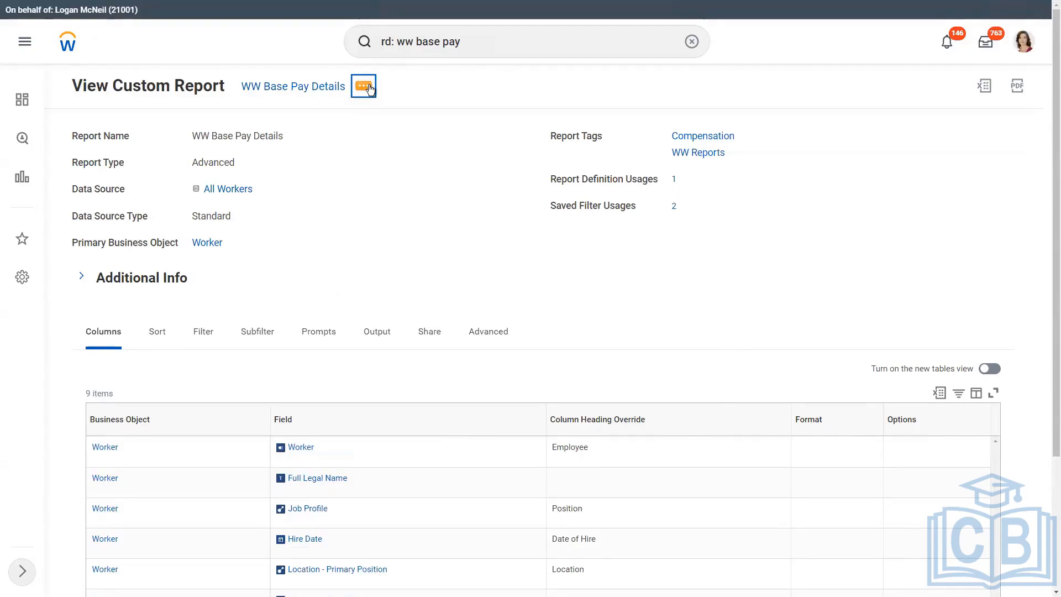
{"action": "mouse_move", "coordinate": [437, 136]}
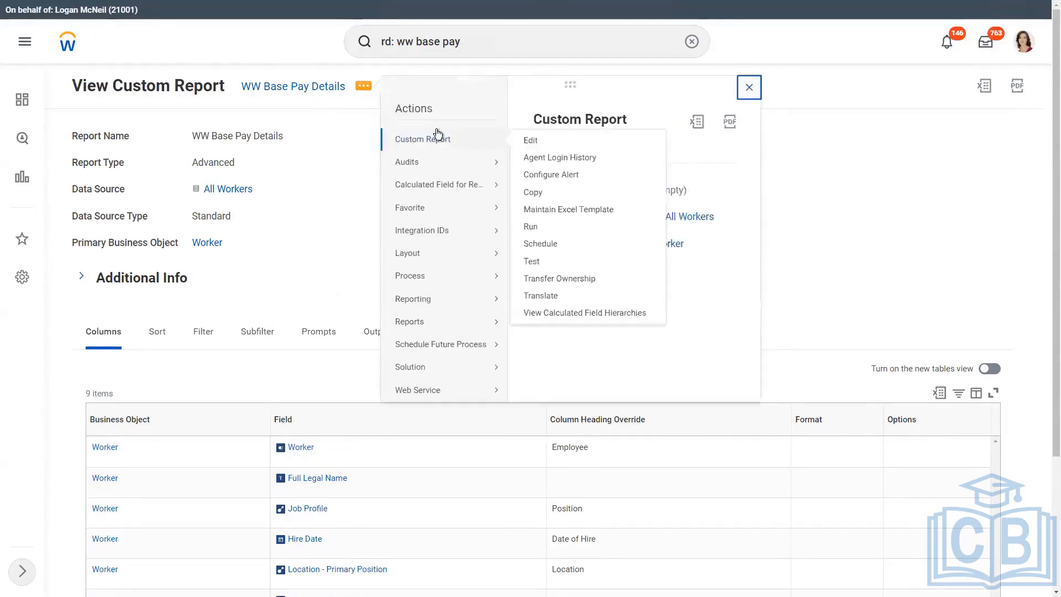
{"action": "left_click", "coordinate": [543, 247]}
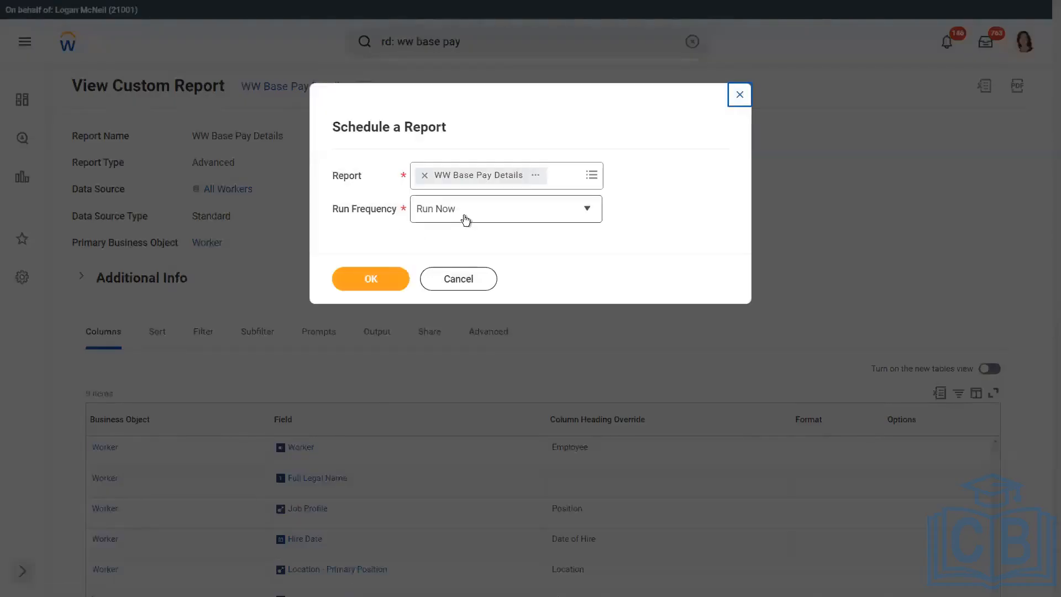
{"action": "left_click", "coordinate": [466, 219]}
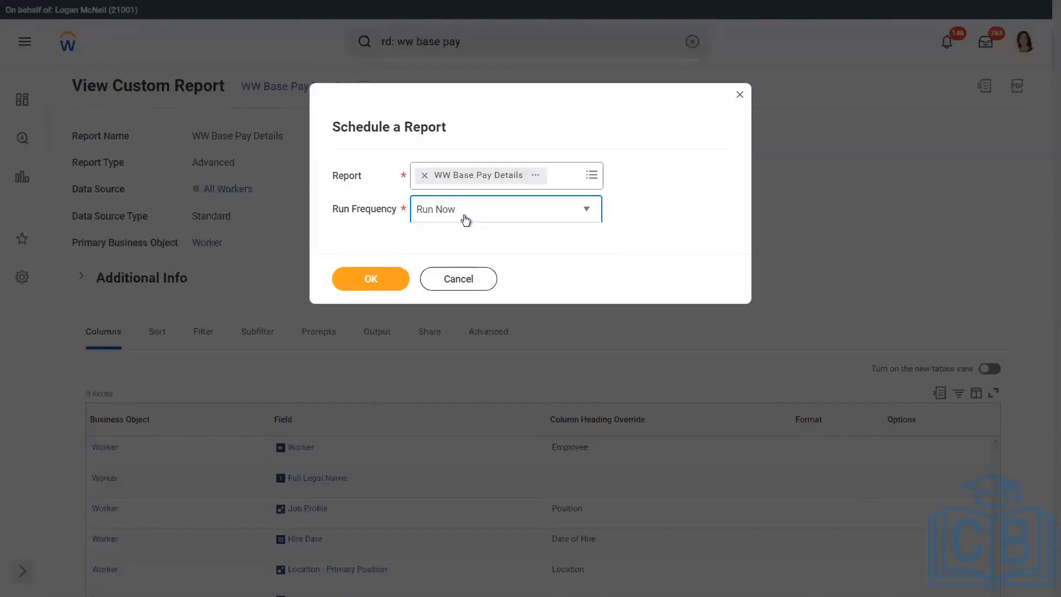
{"action": "left_click", "coordinate": [461, 349]}
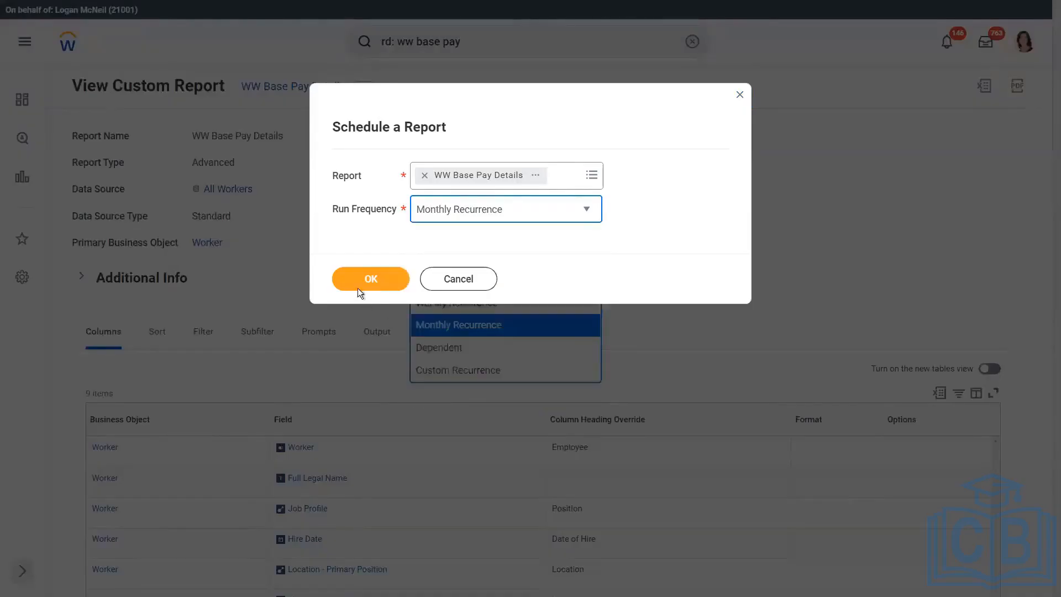
{"action": "left_click", "coordinate": [378, 280]}
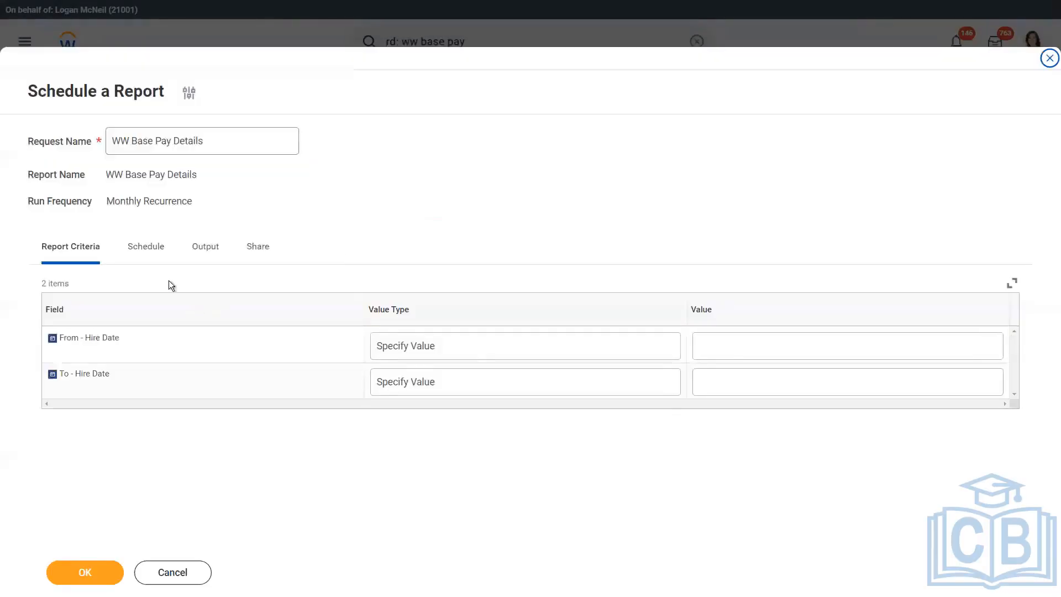
{"action": "left_click", "coordinate": [147, 247]}
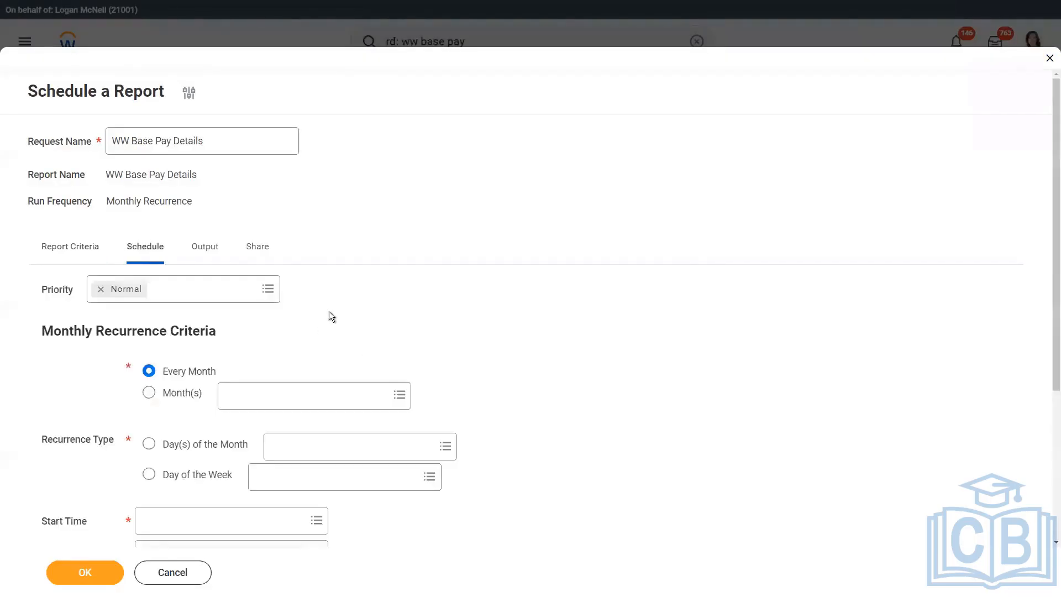
{"action": "scroll", "coordinate": [330, 311], "scroll_direction": "down", "scroll_amount": 4}
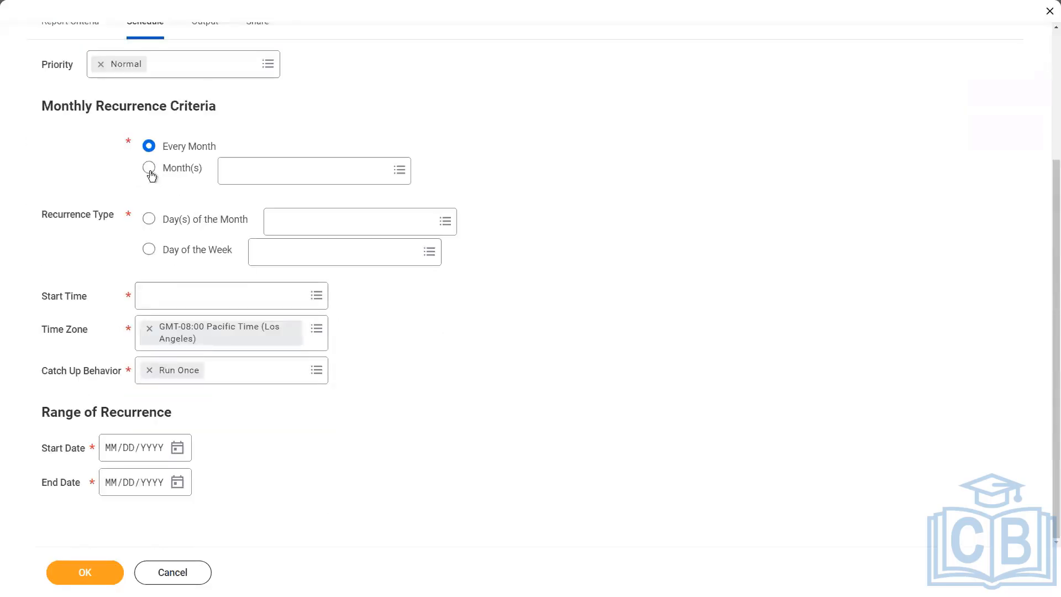
Restrict the monthly recurrence to the specific months January, April, September and November
{"action": "left_click", "coordinate": [150, 172]}
{"action": "left_click", "coordinate": [148, 148]}
{"action": "left_click", "coordinate": [148, 169]}
{"action": "left_click", "coordinate": [265, 172]}
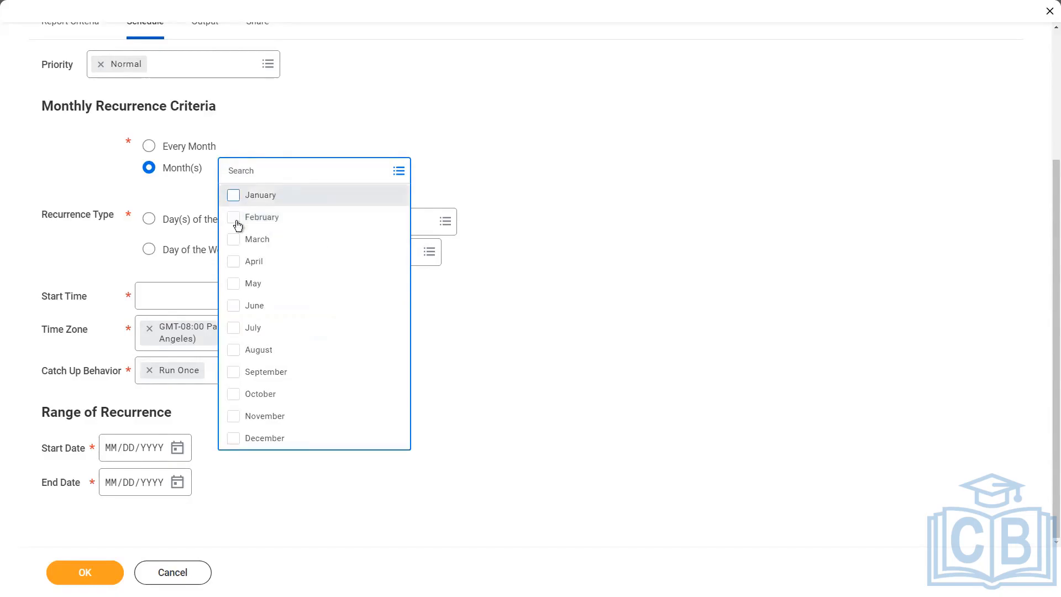
{"action": "key", "text": "Return"}
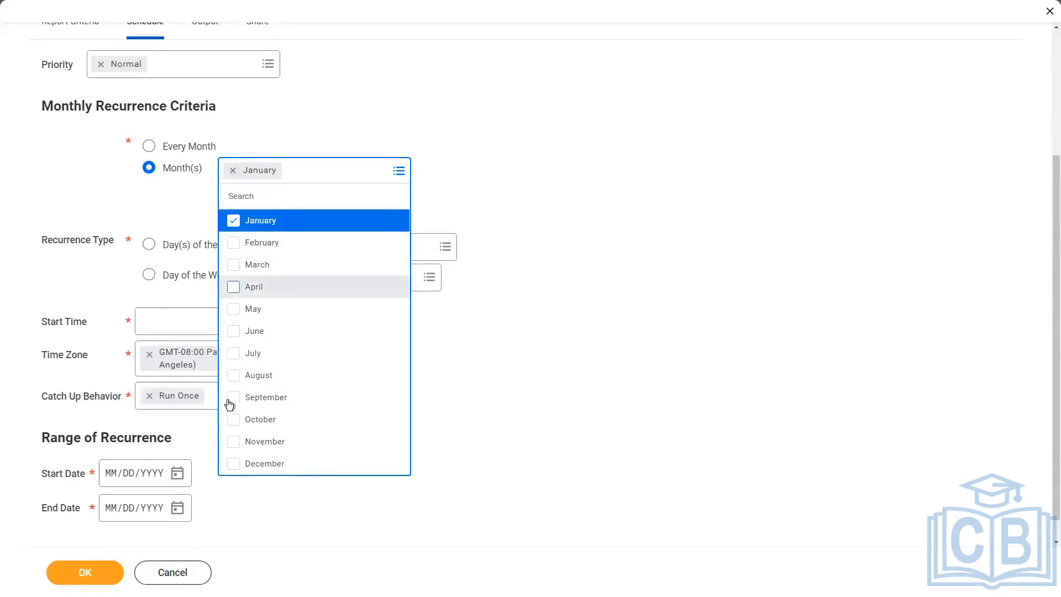
{"action": "left_click", "coordinate": [235, 427]}
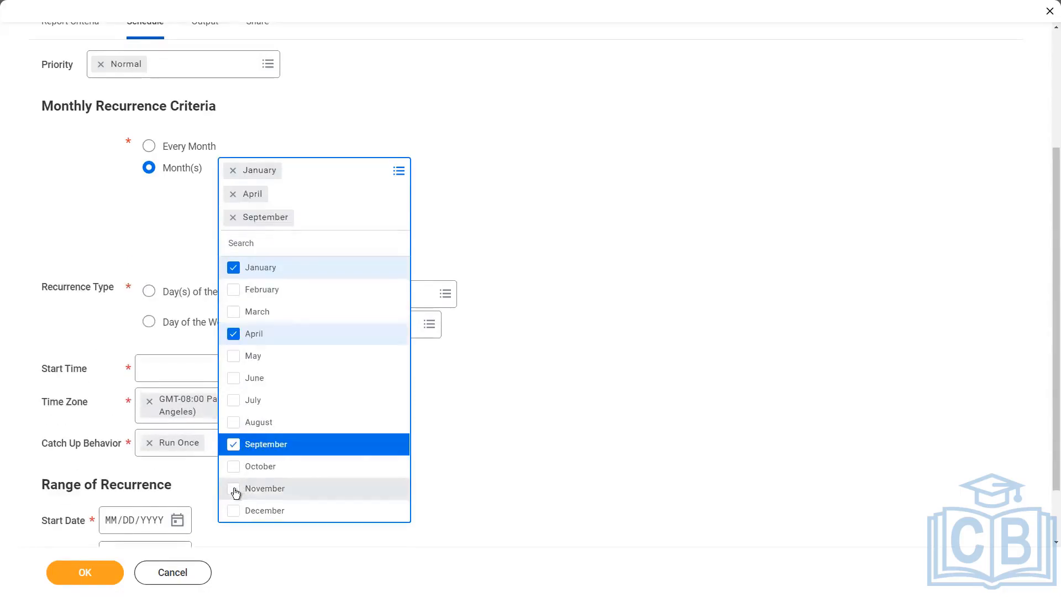
{"action": "left_click", "coordinate": [235, 492]}
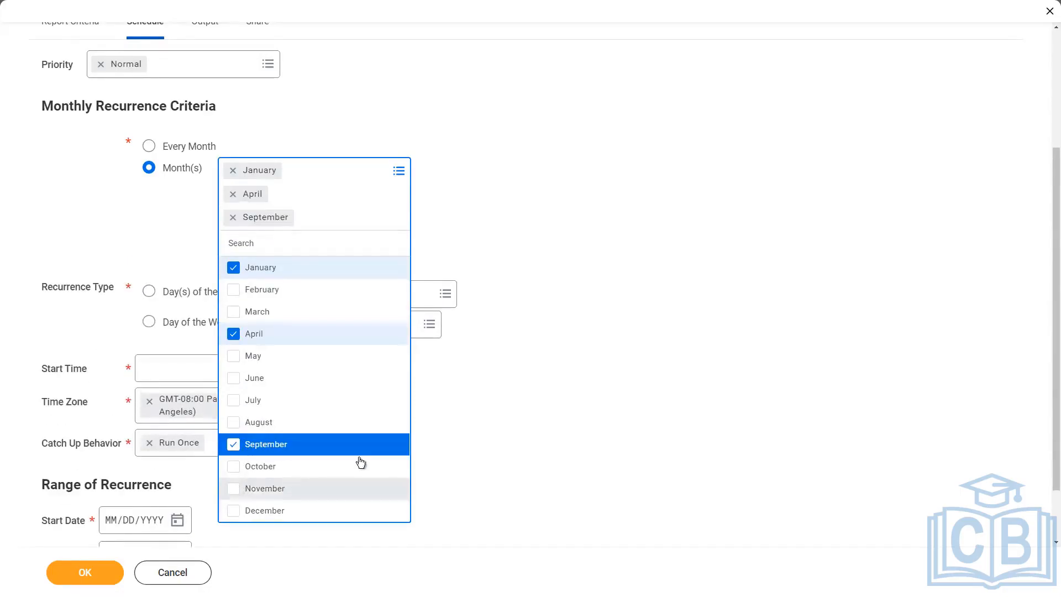
{"action": "left_click", "coordinate": [523, 203]}
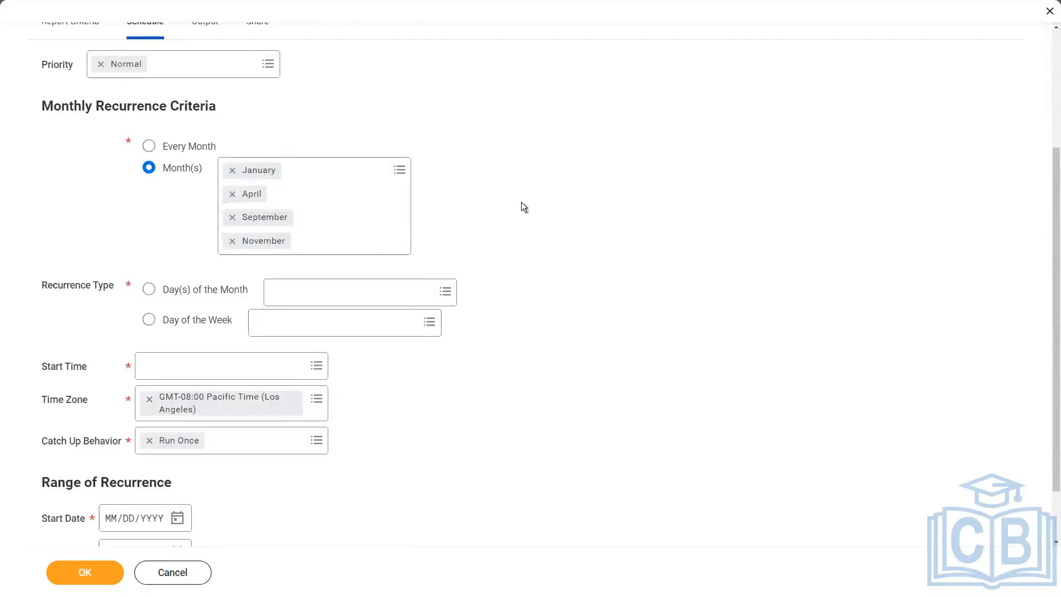
Set the monthly recurrence type to Day(s) of the Month with the 1st, 7th and 23rd
{"action": "left_click", "coordinate": [150, 290]}
{"action": "left_click", "coordinate": [149, 320]}
{"action": "left_click", "coordinate": [149, 289]}
{"action": "left_click", "coordinate": [279, 291]}
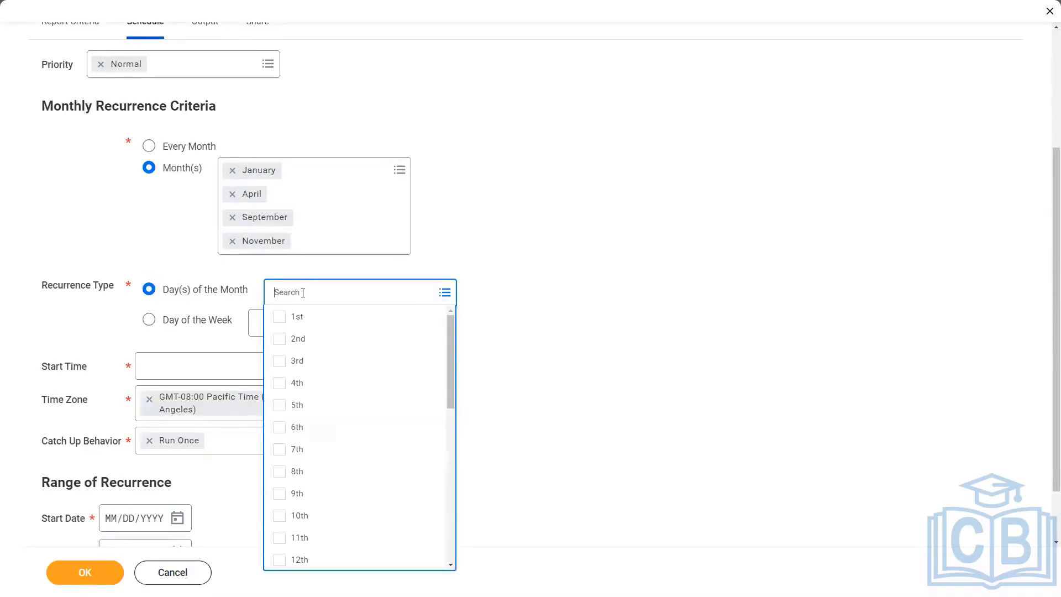
{"action": "left_click", "coordinate": [299, 324]}
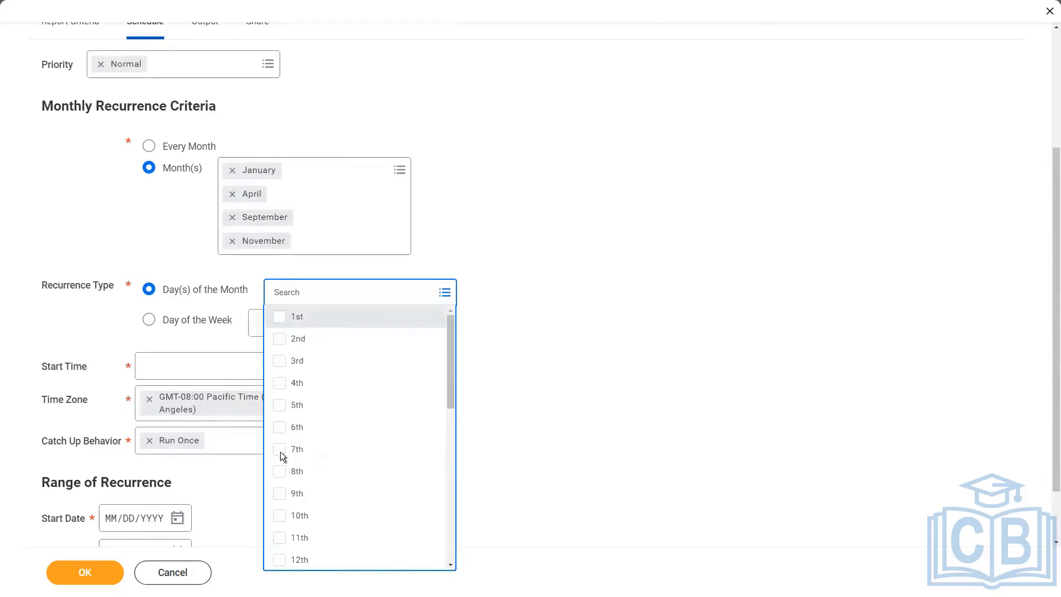
{"action": "left_click", "coordinate": [298, 159]}
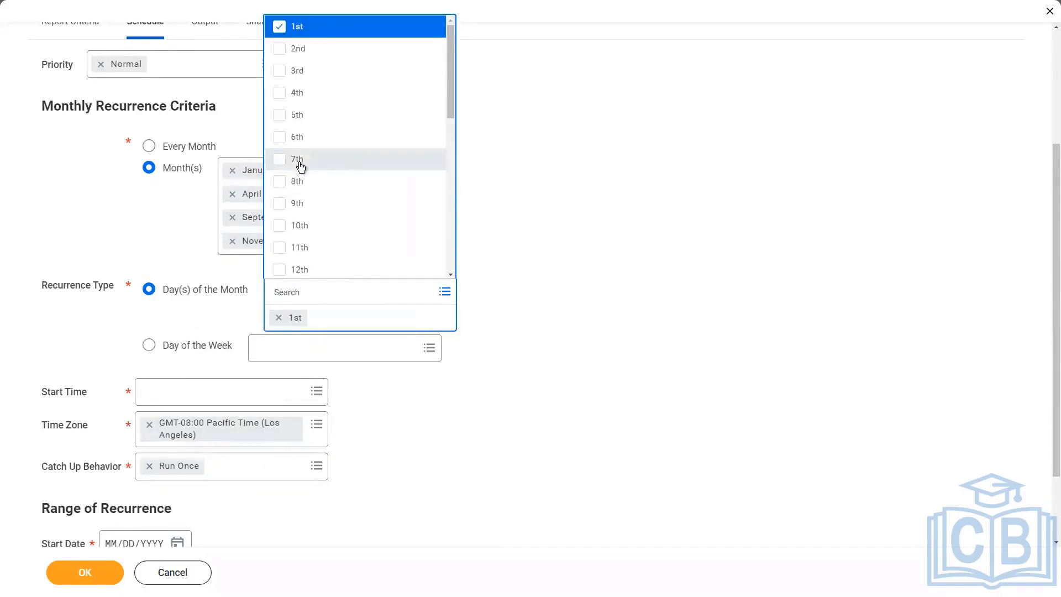
{"action": "scroll", "coordinate": [360, 187], "scroll_direction": "down", "scroll_amount": 3}
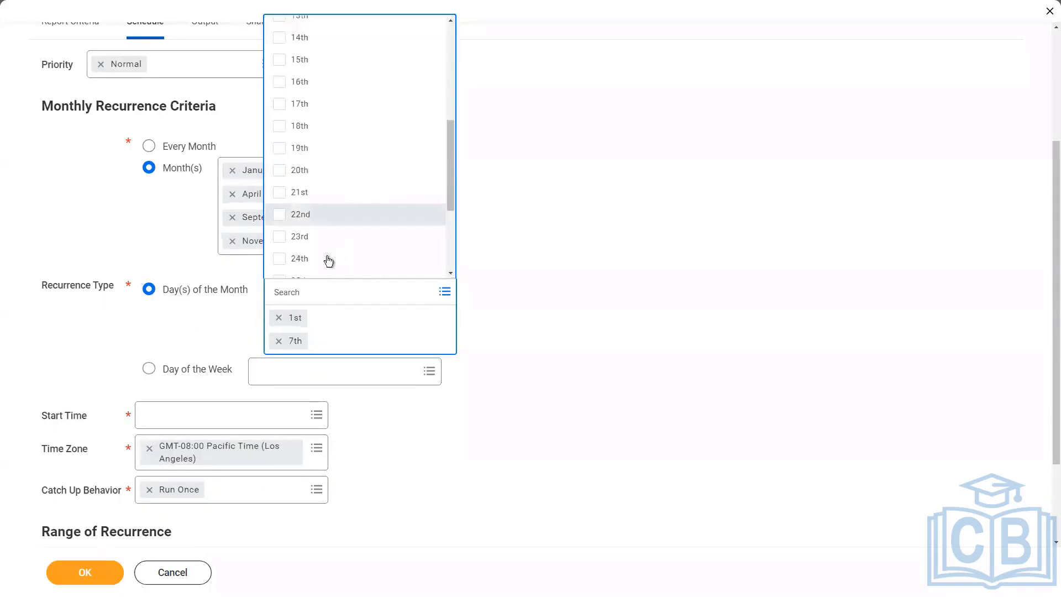
{"action": "left_click", "coordinate": [280, 237]}
{"action": "left_click", "coordinate": [592, 224]}
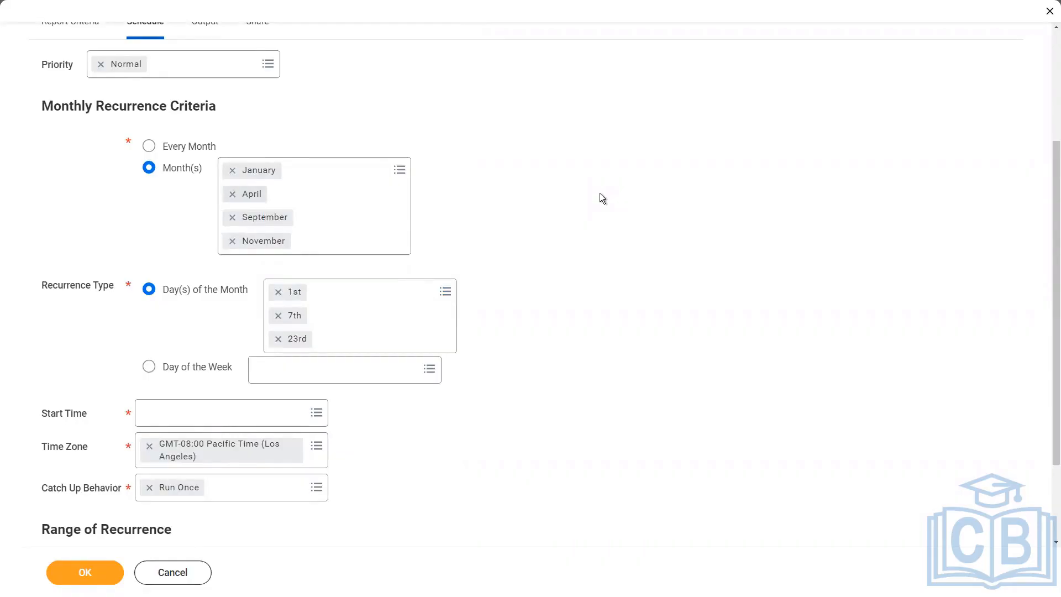
Switch the monthly recurrence type to Day of the Week with Last Saturday, and discard the whole monthly schedule request
{"action": "left_click", "coordinate": [149, 367]}
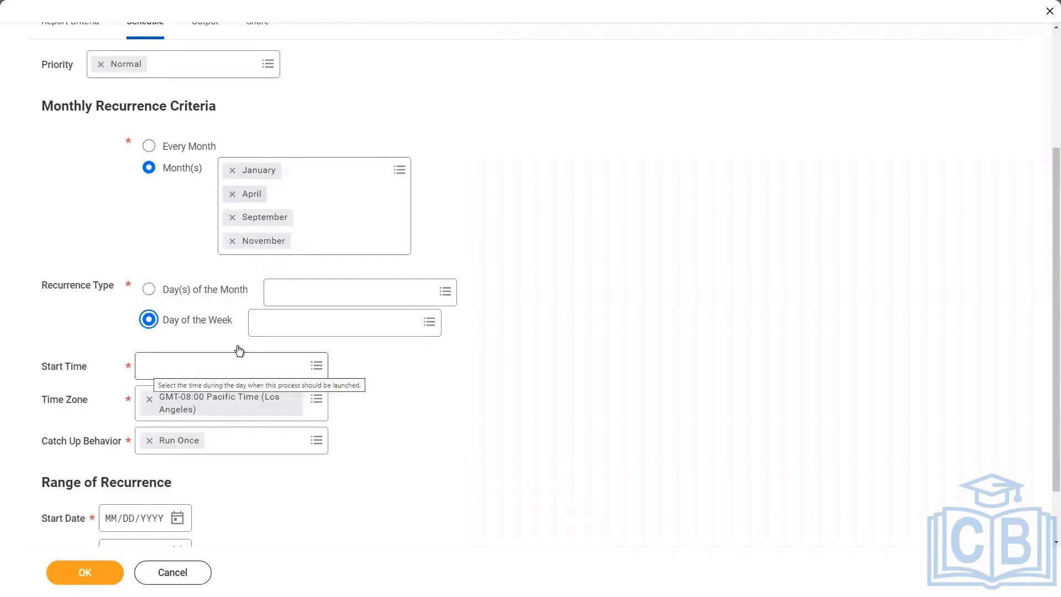
{"action": "left_click", "coordinate": [271, 322]}
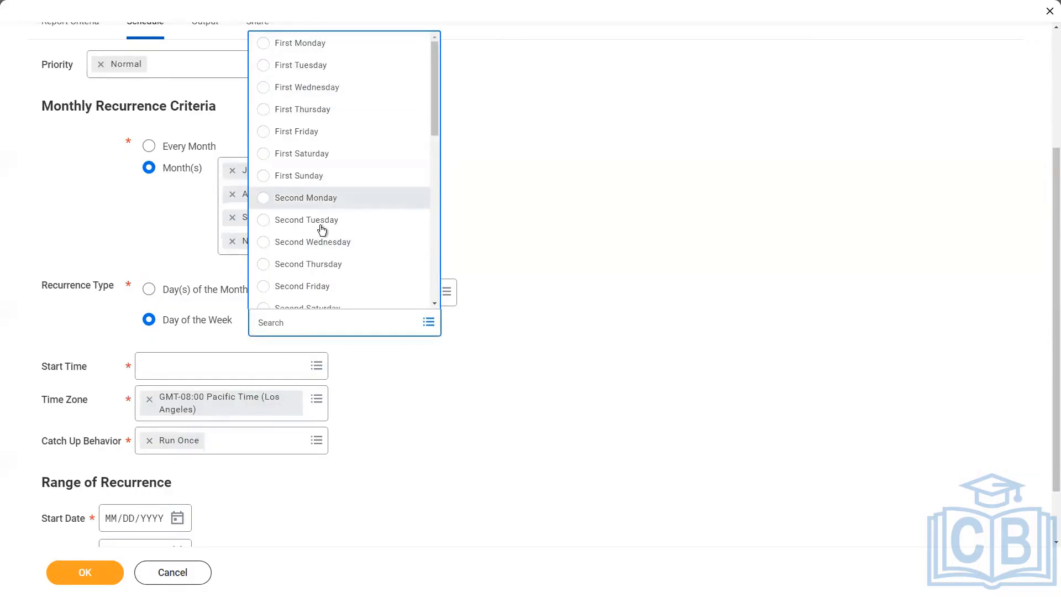
{"action": "scroll", "coordinate": [323, 229], "scroll_direction": "down", "scroll_amount": 2}
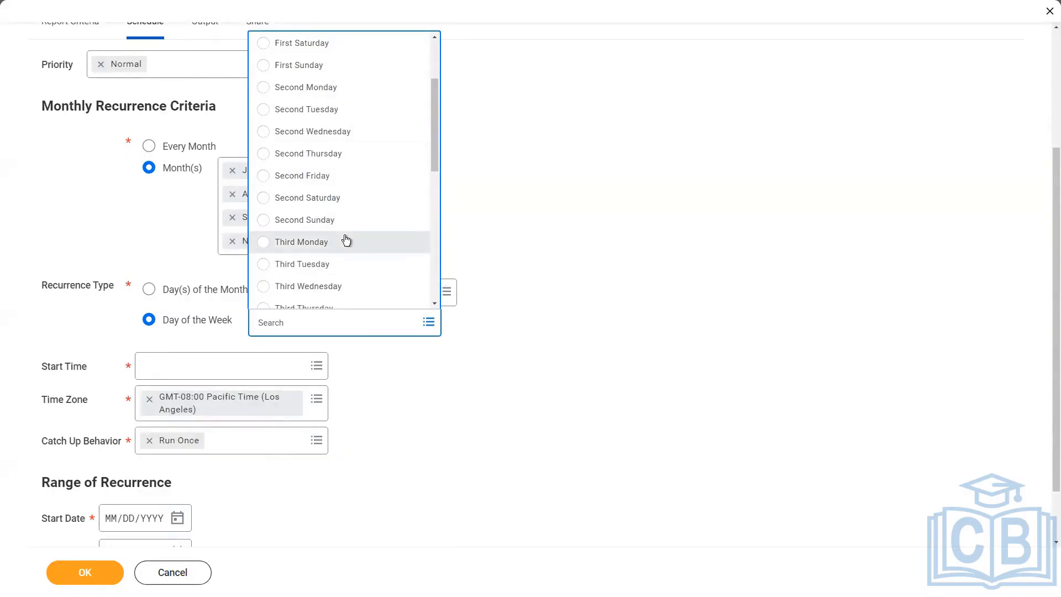
{"action": "scroll", "coordinate": [347, 232], "scroll_direction": "down", "scroll_amount": 4}
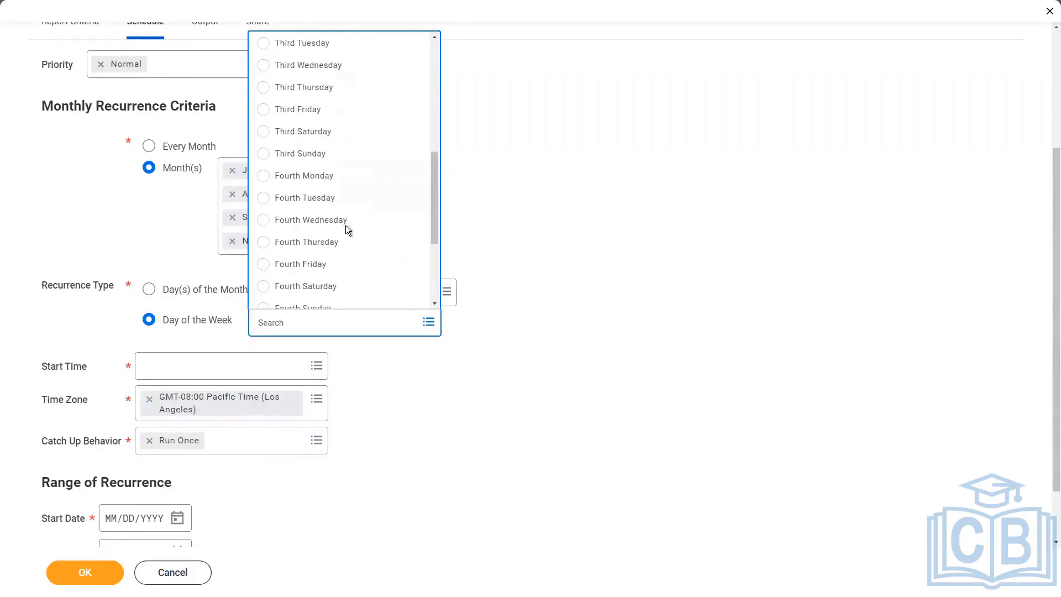
{"action": "scroll", "coordinate": [347, 229], "scroll_direction": "down", "scroll_amount": 3}
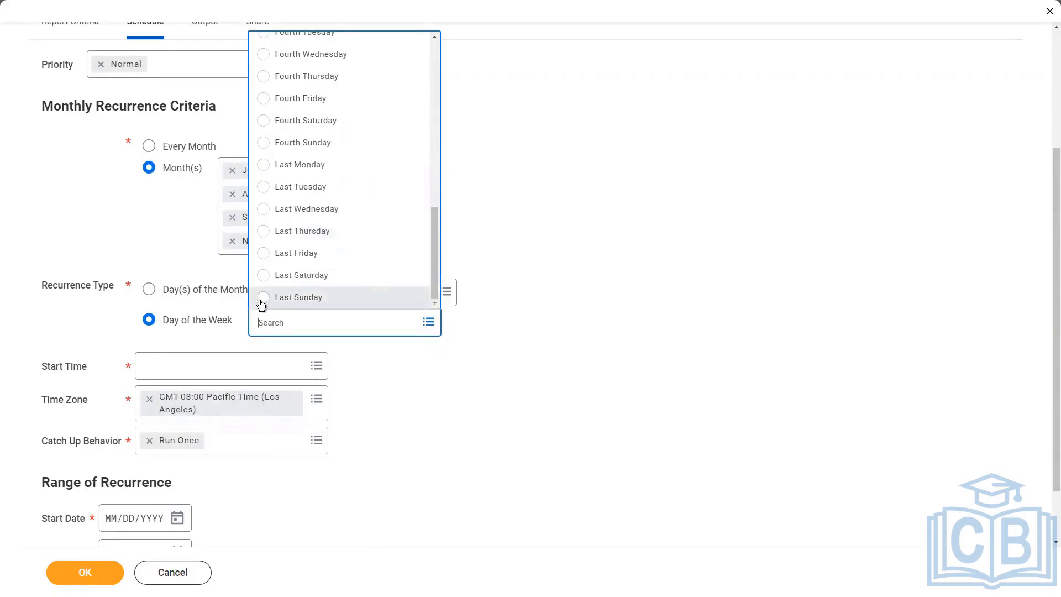
{"action": "left_click", "coordinate": [263, 276]}
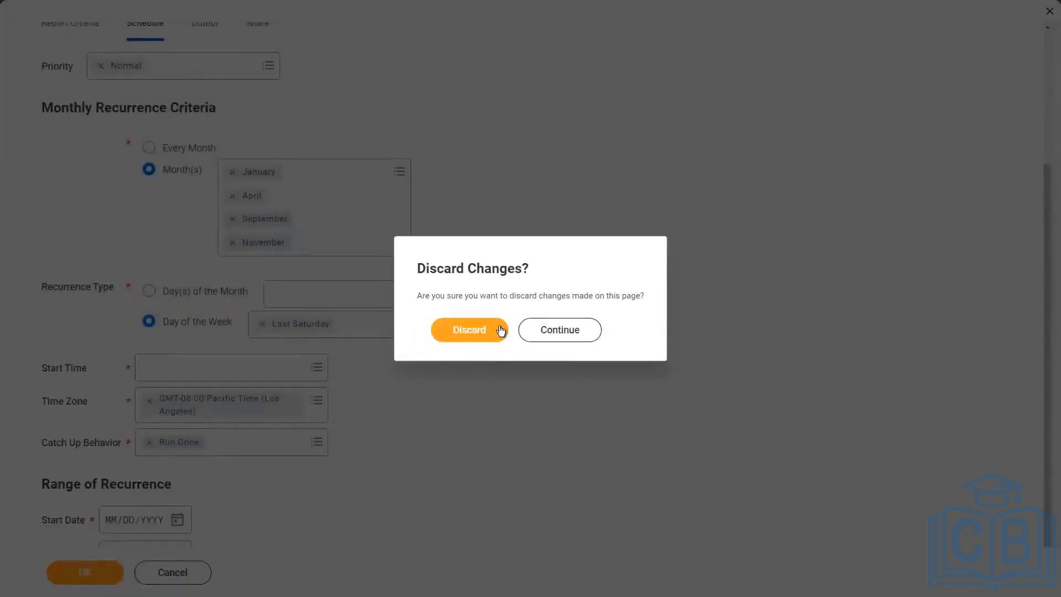
{"action": "left_click", "coordinate": [472, 330]}
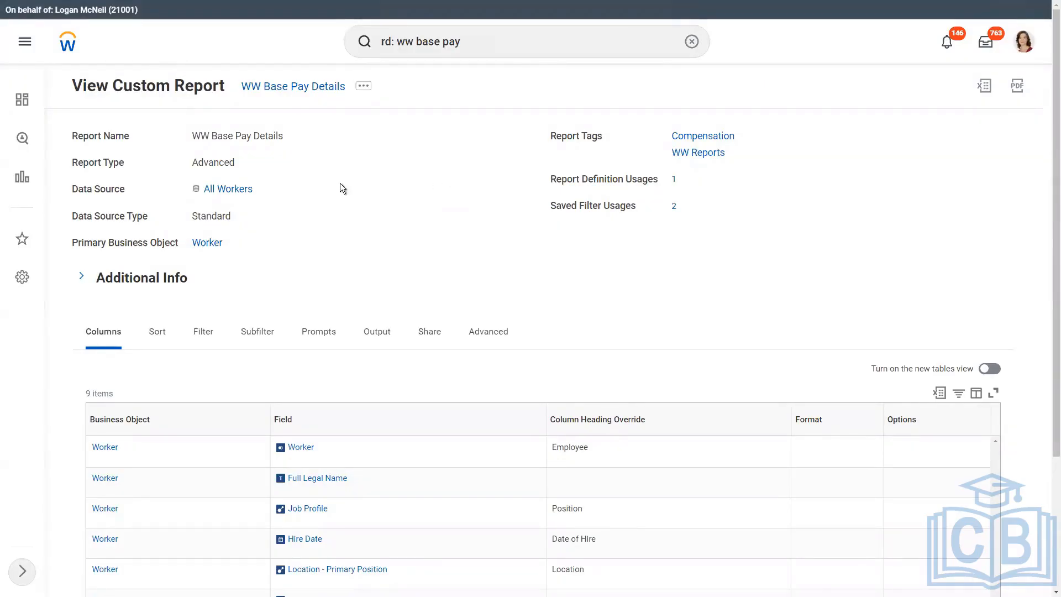
Start scheduling WW Base Pay Details with Custom Recurrence and display its custom recurrence criteria
{"action": "left_click", "coordinate": [363, 87]}
{"action": "mouse_move", "coordinate": [401, 142]}
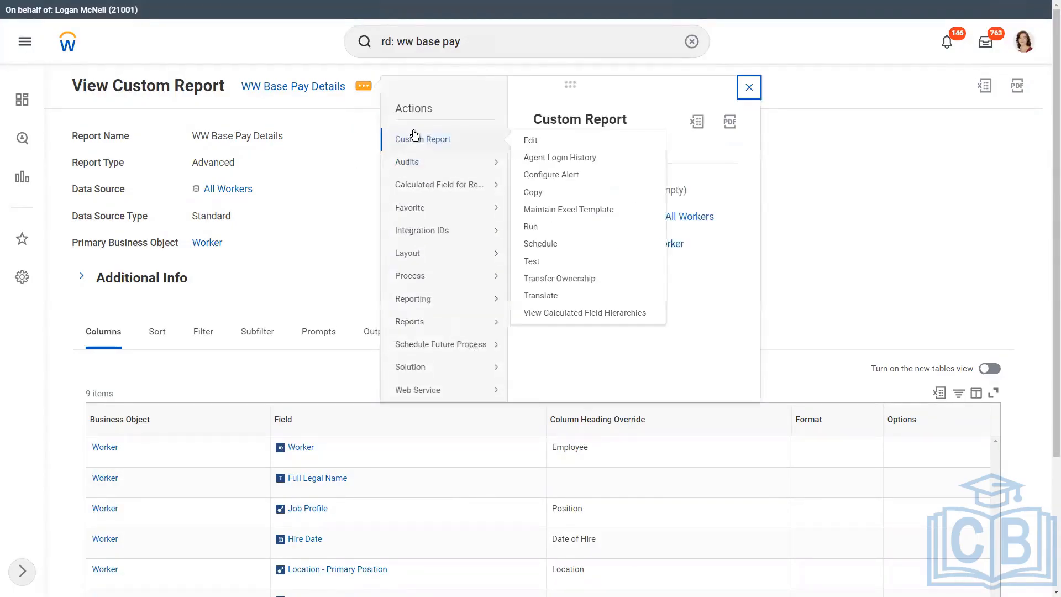
{"action": "left_click", "coordinate": [545, 244]}
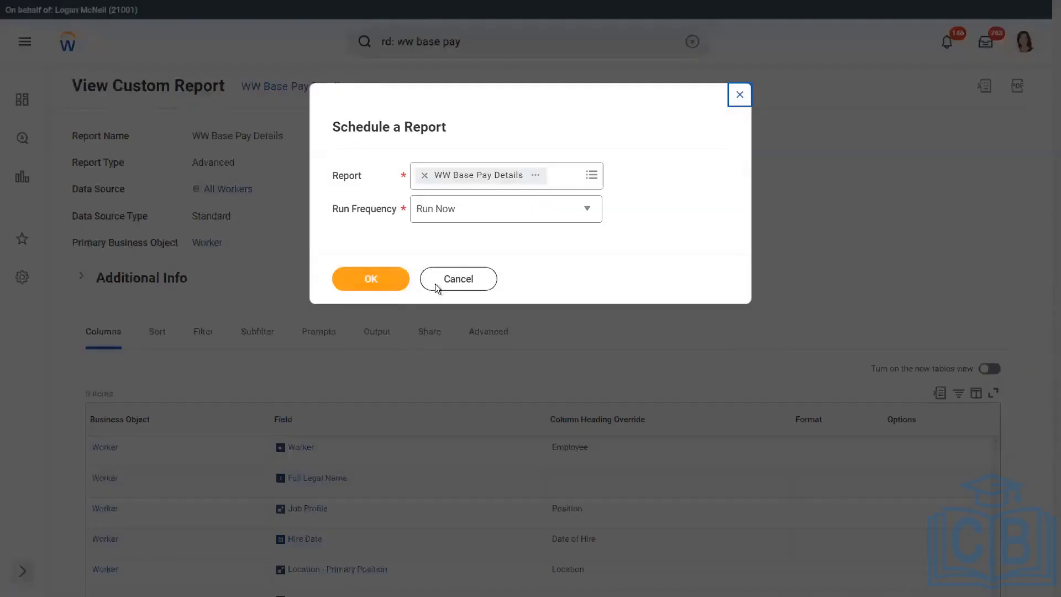
{"action": "left_click", "coordinate": [471, 216]}
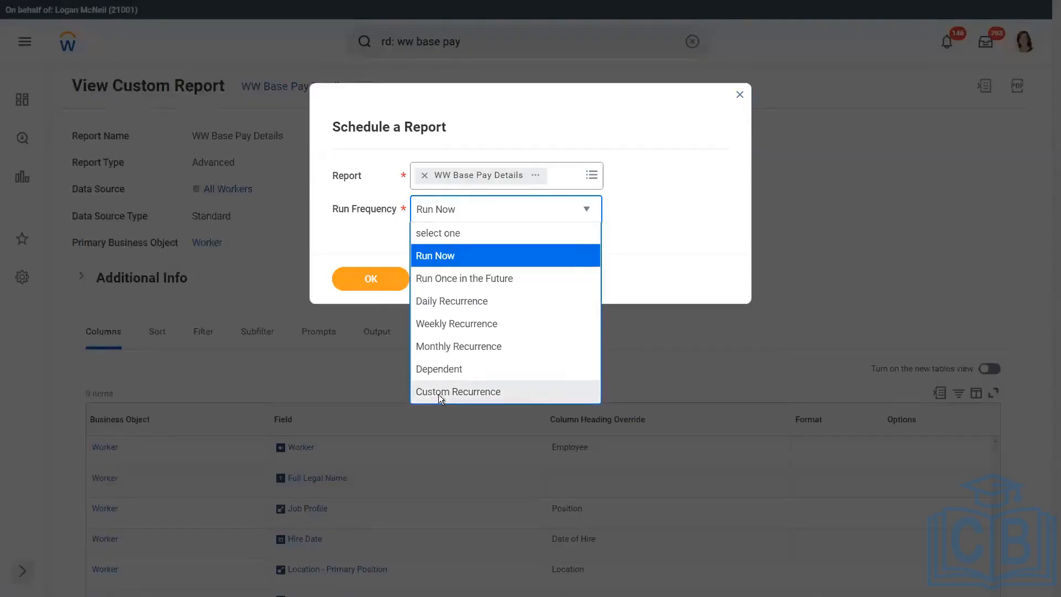
{"action": "left_click", "coordinate": [439, 392]}
{"action": "left_click", "coordinate": [383, 277]}
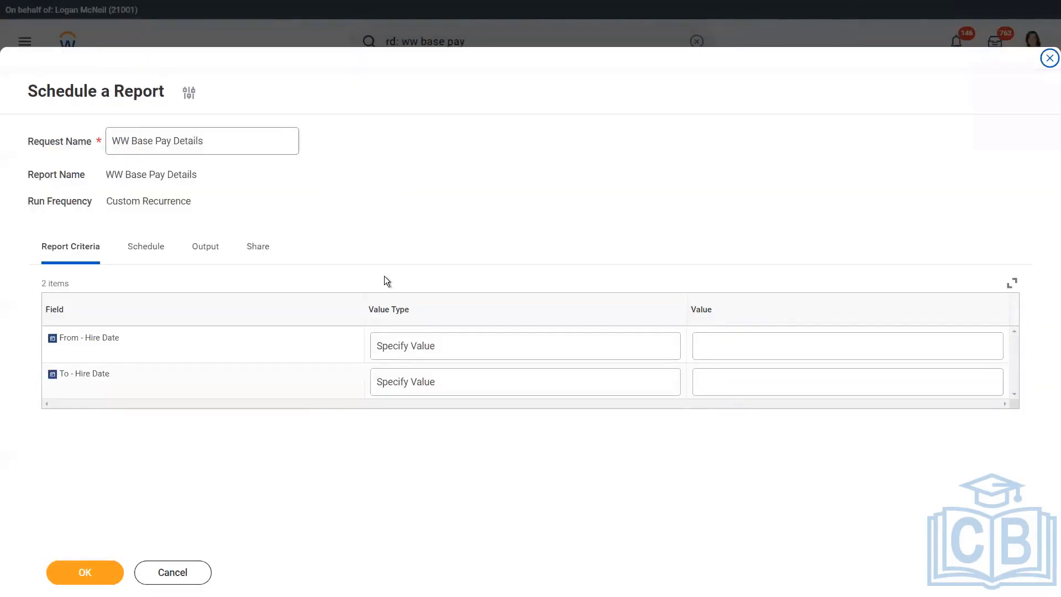
{"action": "left_click", "coordinate": [140, 250]}
{"action": "scroll", "coordinate": [364, 216], "scroll_direction": "down", "scroll_amount": 3}
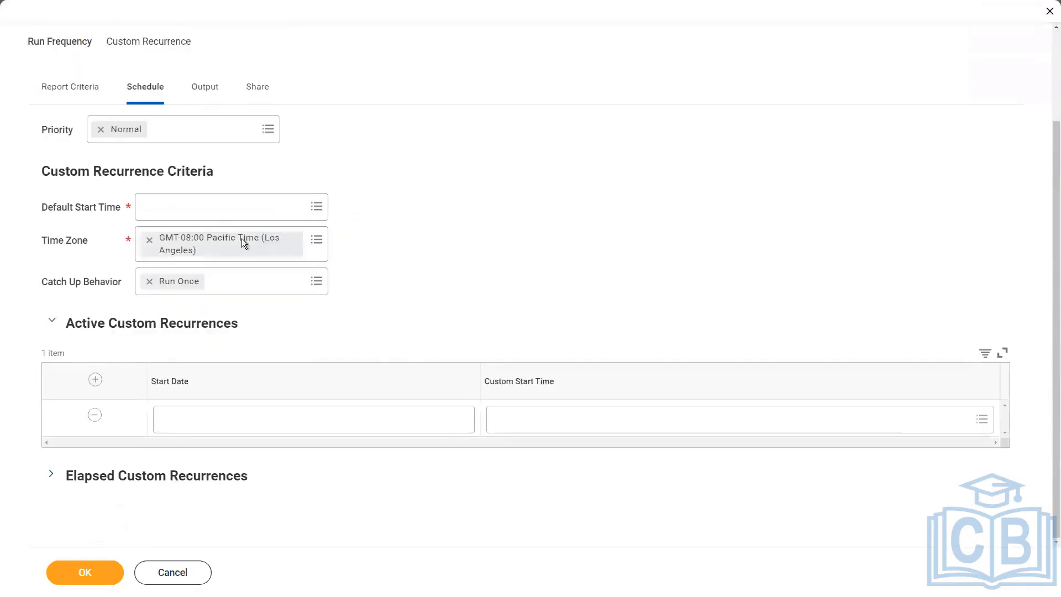
Set the custom recurrence's Default Start Time to 3:00 AM
{"action": "left_click", "coordinate": [190, 208]}
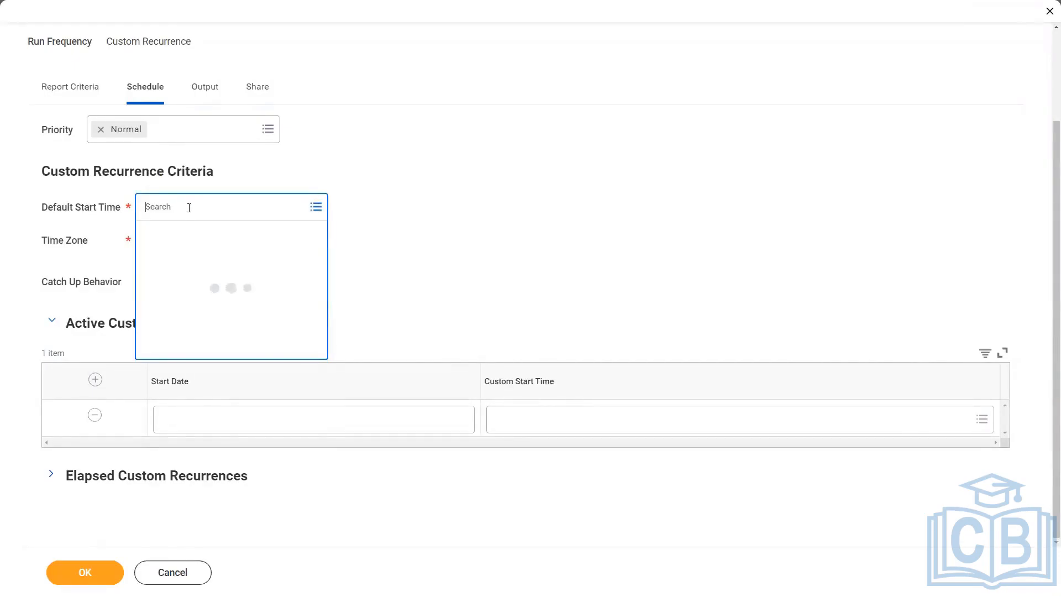
{"action": "left_click", "coordinate": [181, 304]}
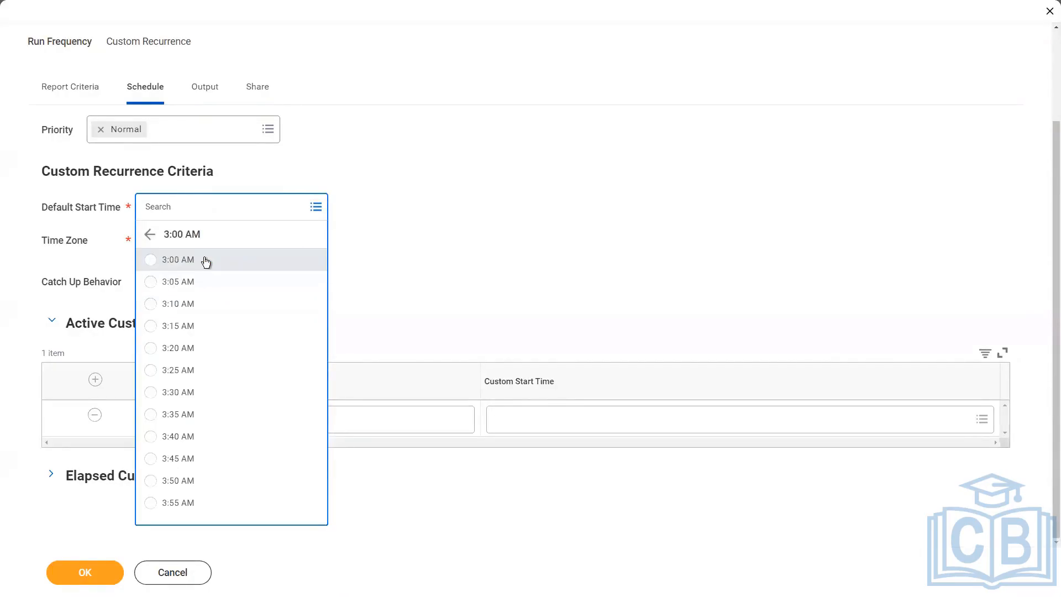
{"action": "left_click", "coordinate": [206, 261]}
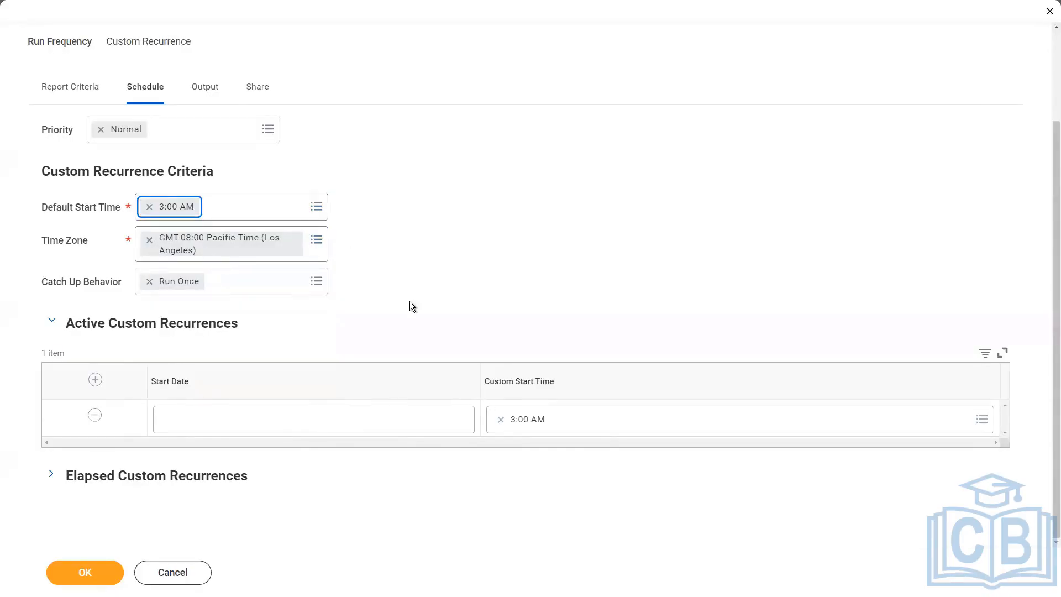
Set the first active custom recurrence to start on 04/21/2022 with a custom start time of 9:15 AM
{"action": "left_click", "coordinate": [215, 432]}
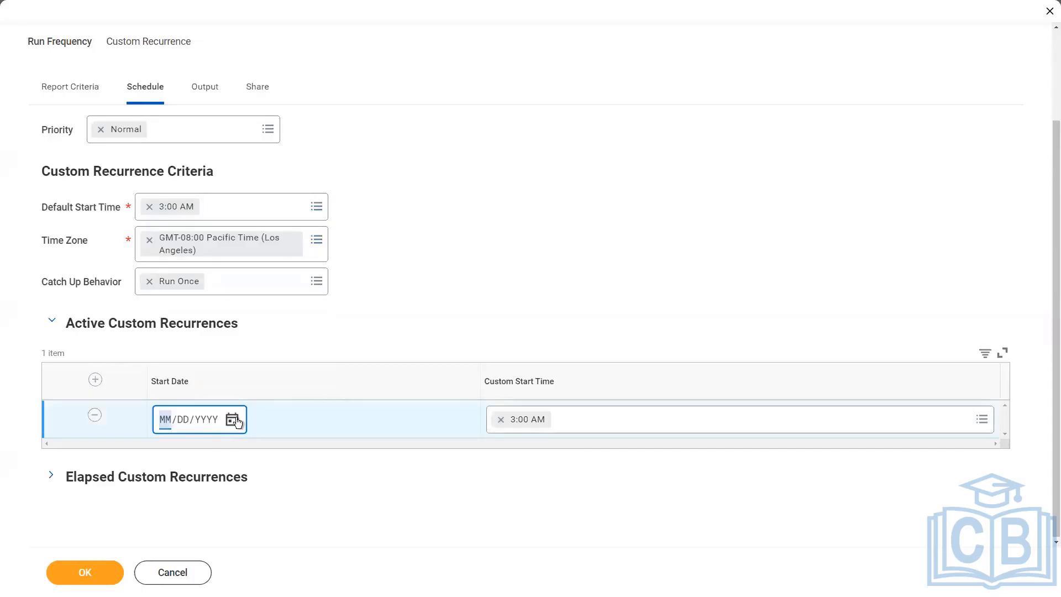
{"action": "left_click", "coordinate": [233, 420]}
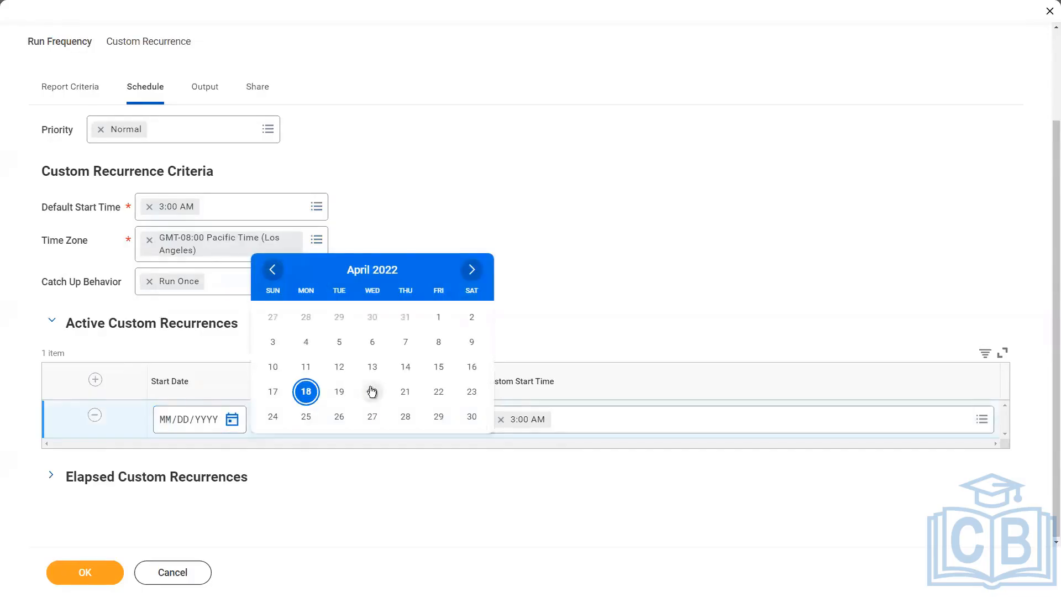
{"action": "left_click", "coordinate": [407, 394]}
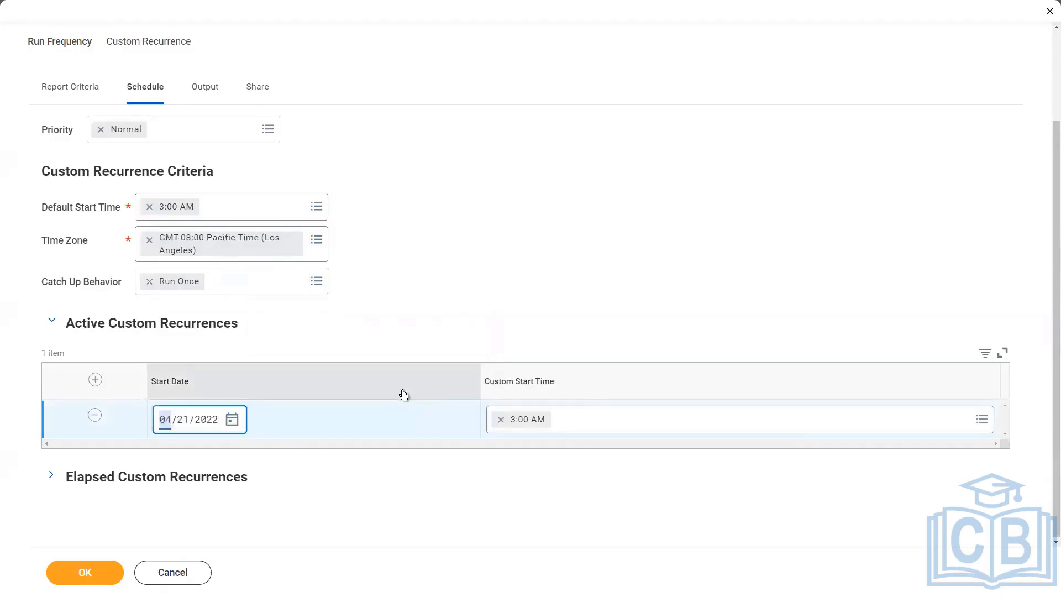
{"action": "left_click", "coordinate": [585, 419]}
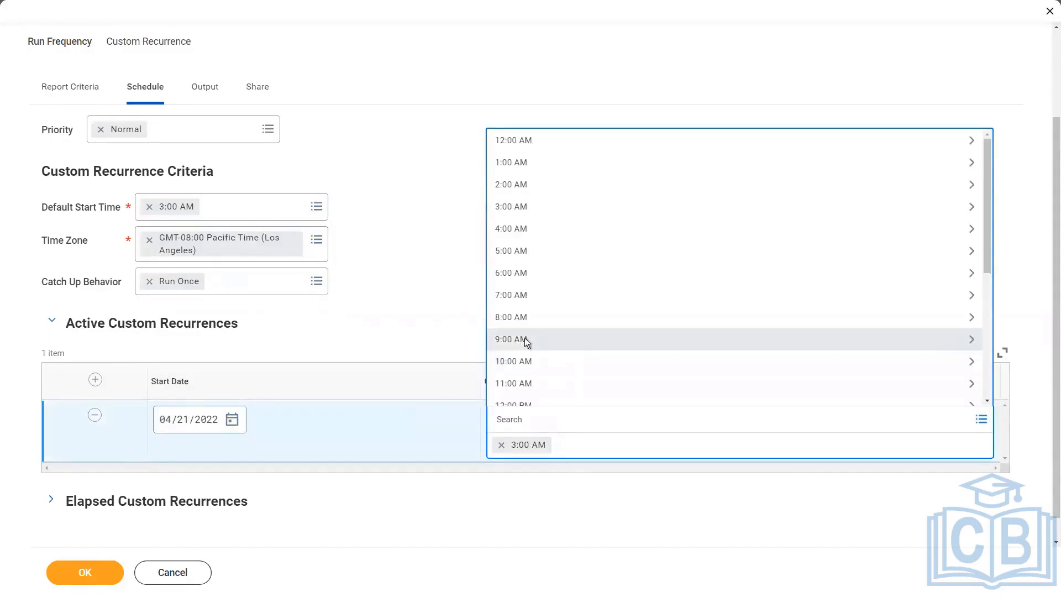
{"action": "left_click", "coordinate": [527, 339]}
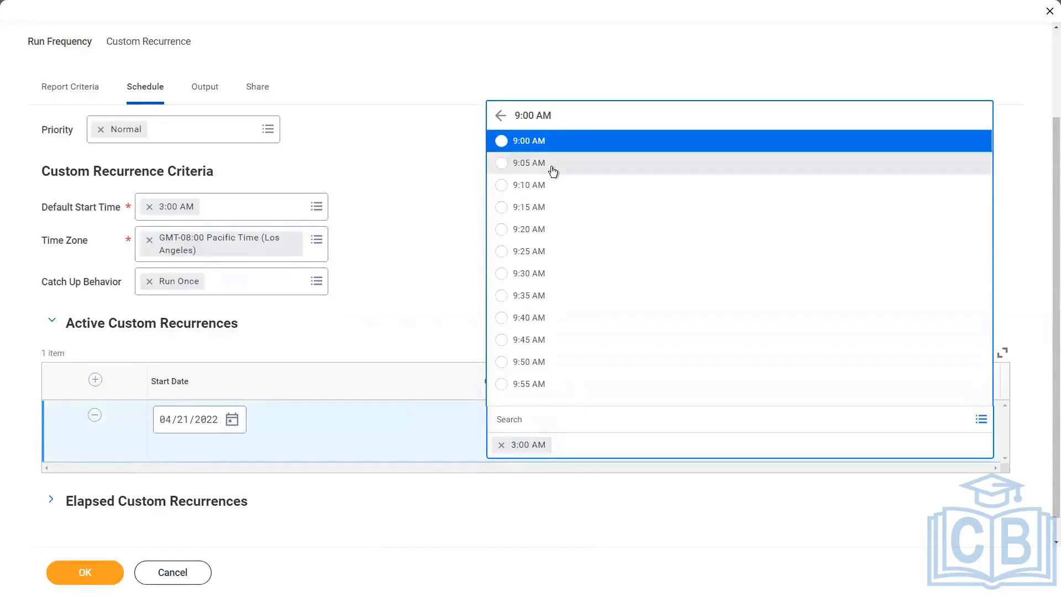
{"action": "left_click", "coordinate": [536, 211]}
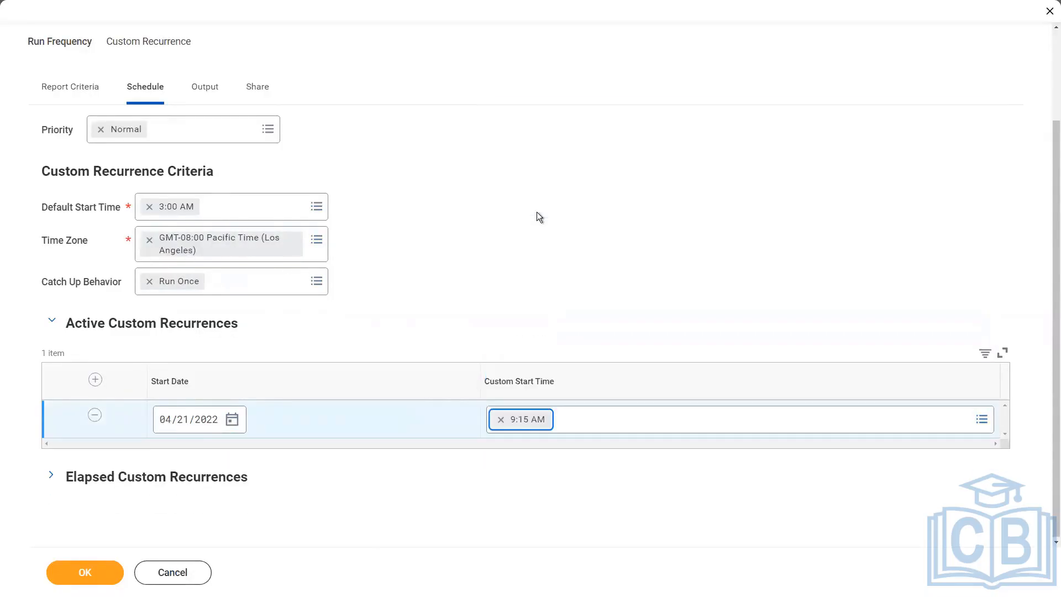
Add a second active custom recurrence with the start date 05/10/2022
{"action": "left_click", "coordinate": [96, 385]}
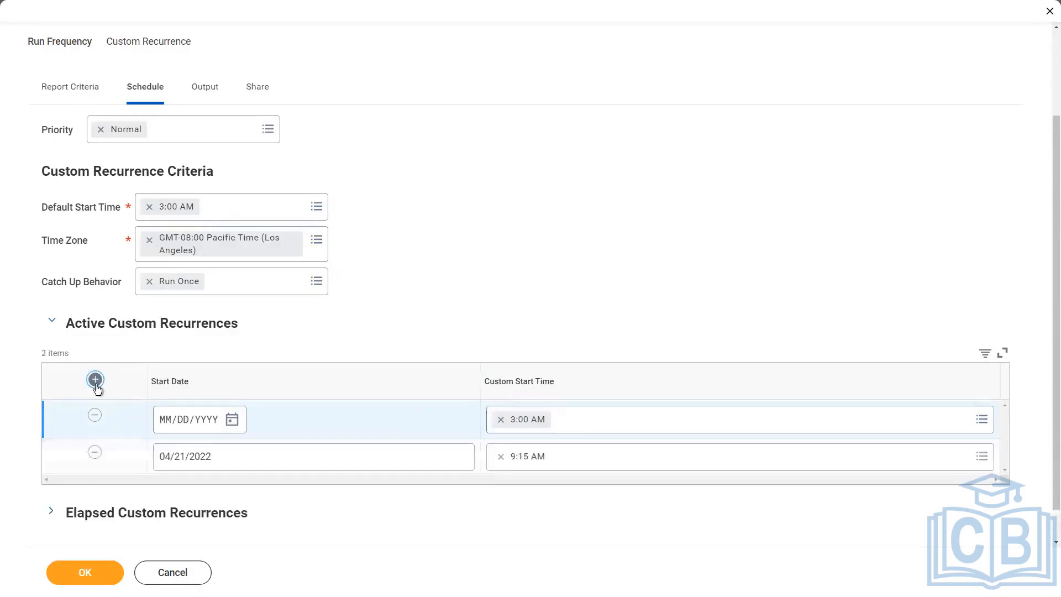
{"action": "left_click", "coordinate": [232, 422]}
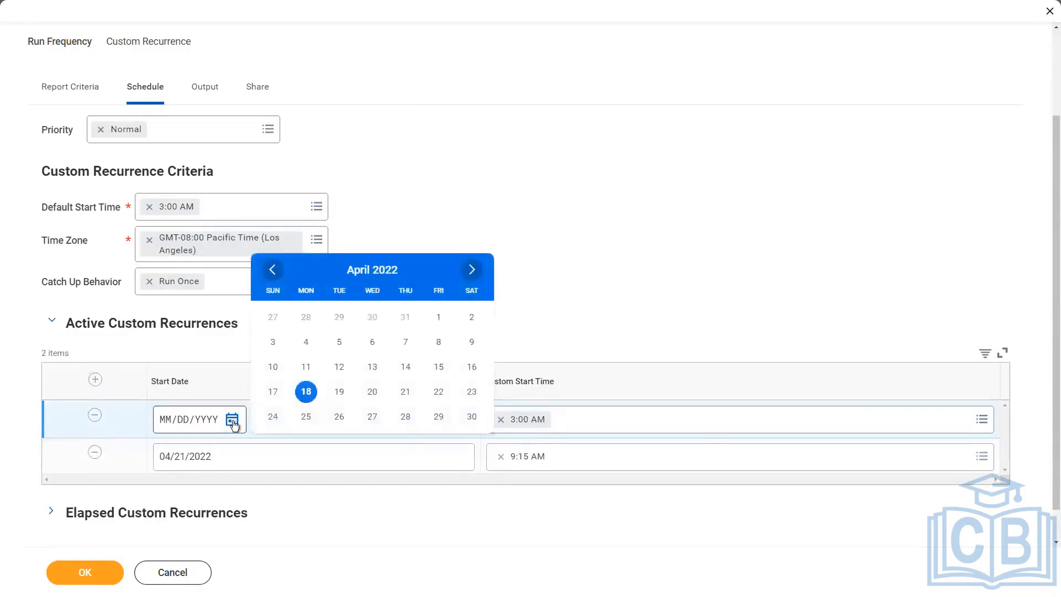
{"action": "left_click", "coordinate": [471, 270]}
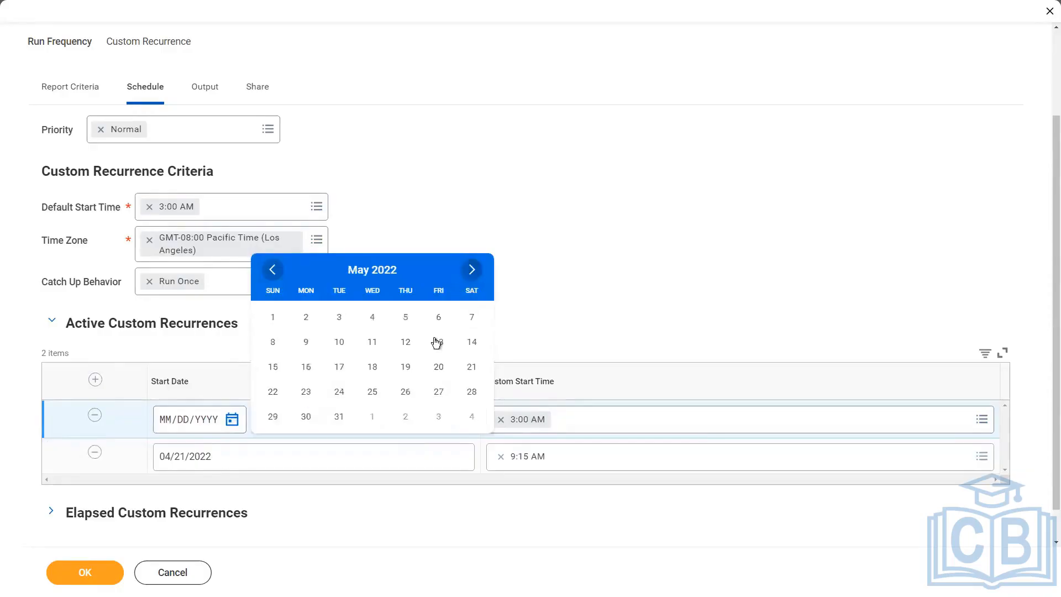
{"action": "left_click", "coordinate": [339, 343]}
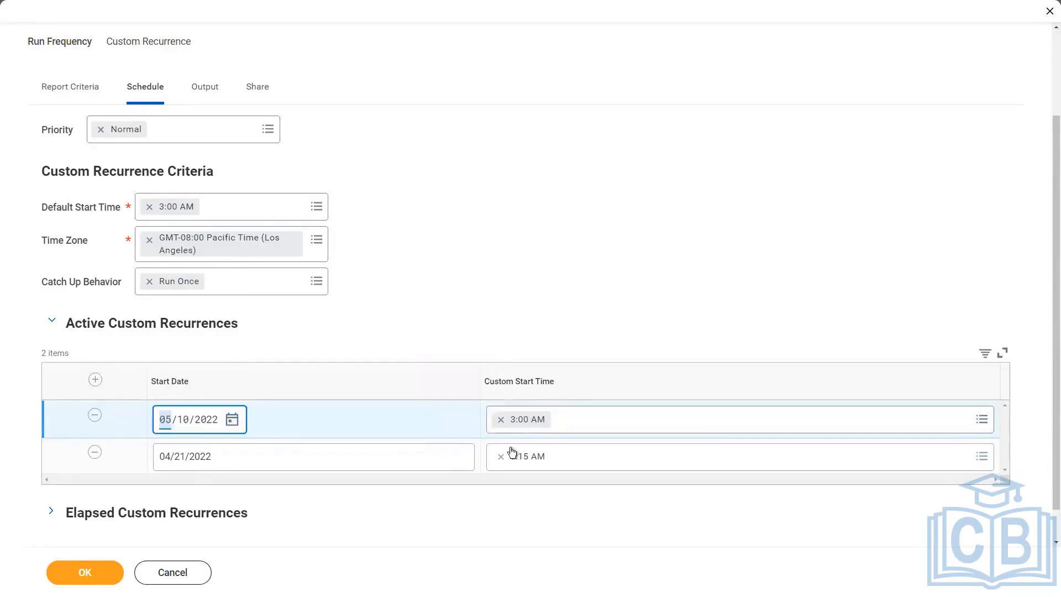
Set the custom start time of the 05/10/2022 recurrence to 8:10 AM
{"action": "left_click", "coordinate": [586, 423]}
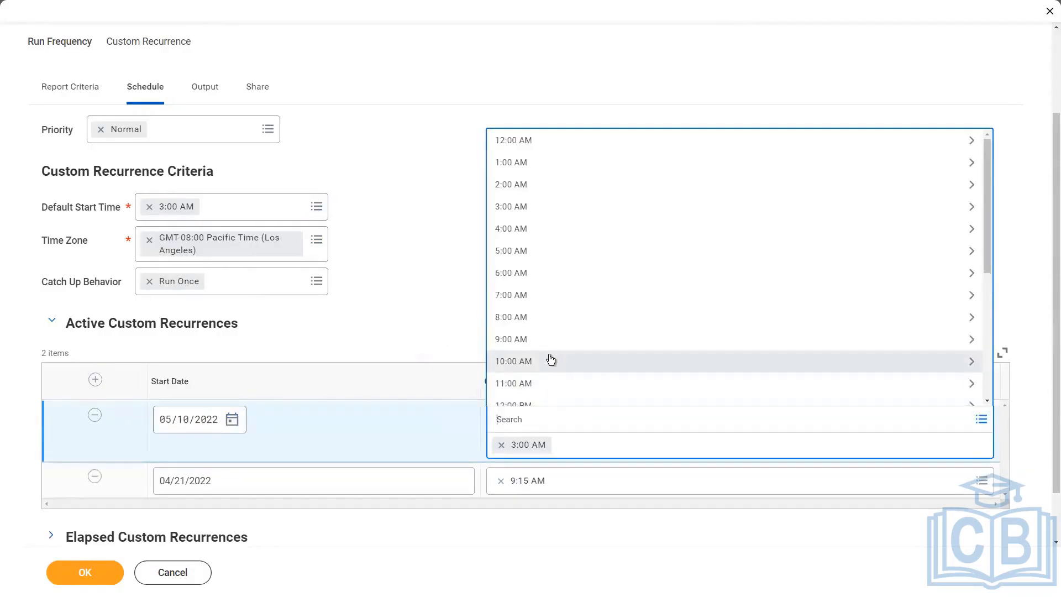
{"action": "left_click", "coordinate": [525, 315]}
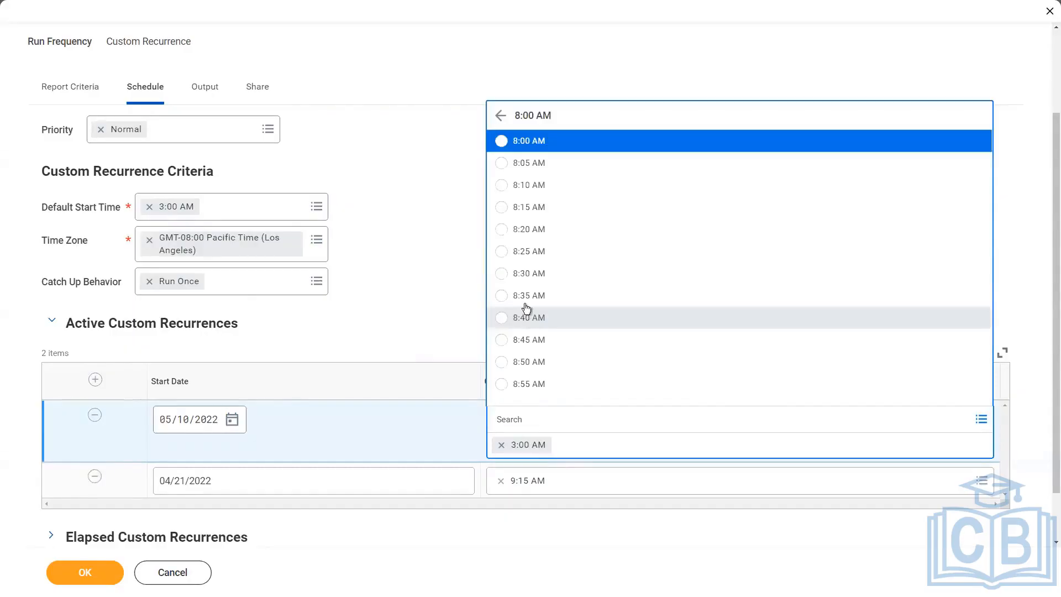
{"action": "left_click", "coordinate": [529, 188]}
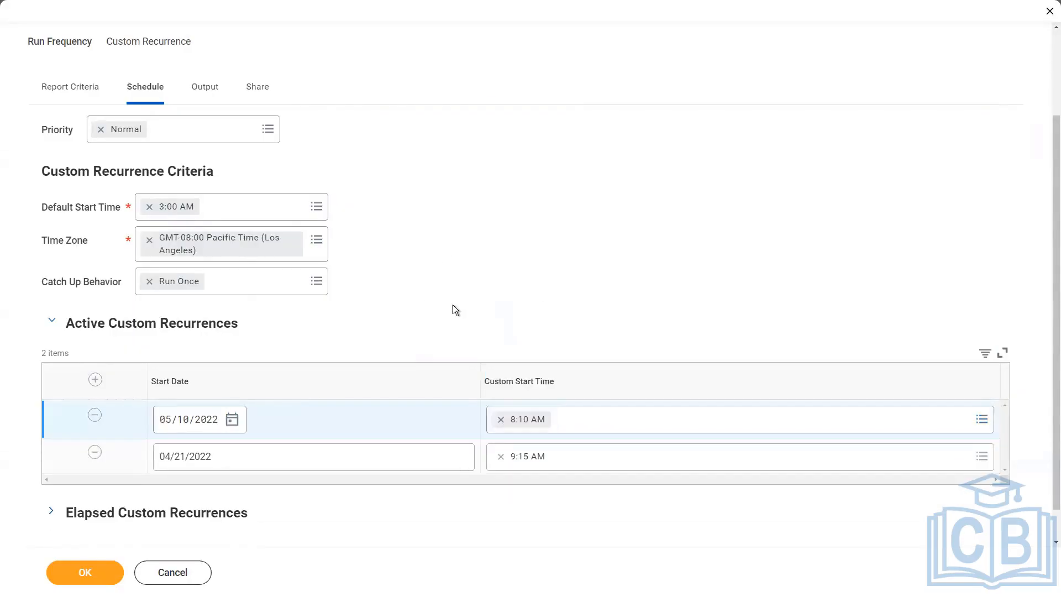
Review the scheduled report's criteria and output settings, and return to its custom recurrence schedule
{"action": "scroll", "coordinate": [463, 308], "scroll_direction": "down", "scroll_amount": 1}
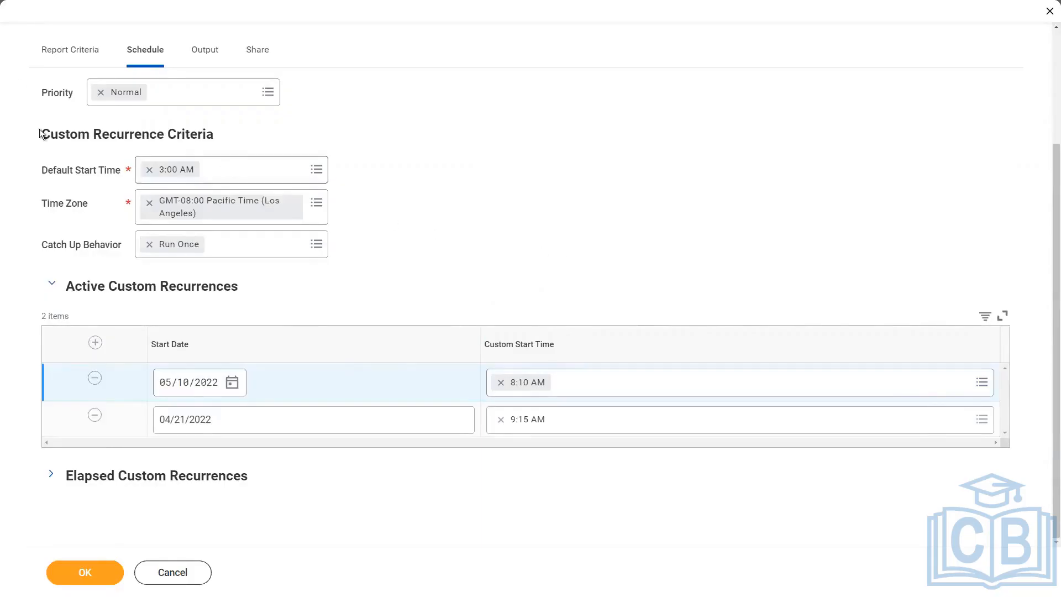
{"action": "left_click", "coordinate": [69, 55]}
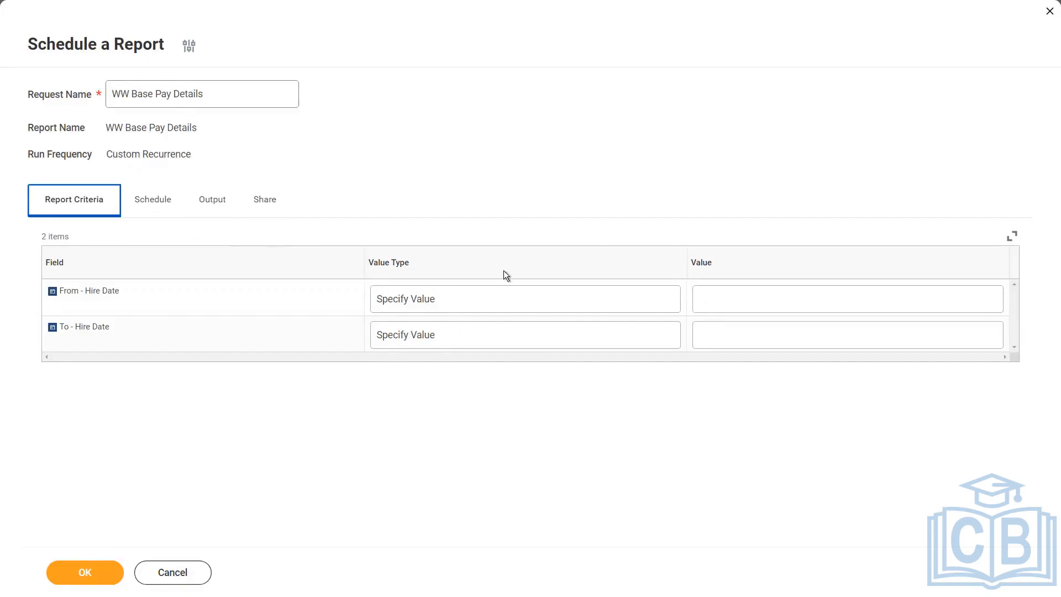
{"action": "left_click", "coordinate": [169, 202]}
{"action": "left_click", "coordinate": [214, 205]}
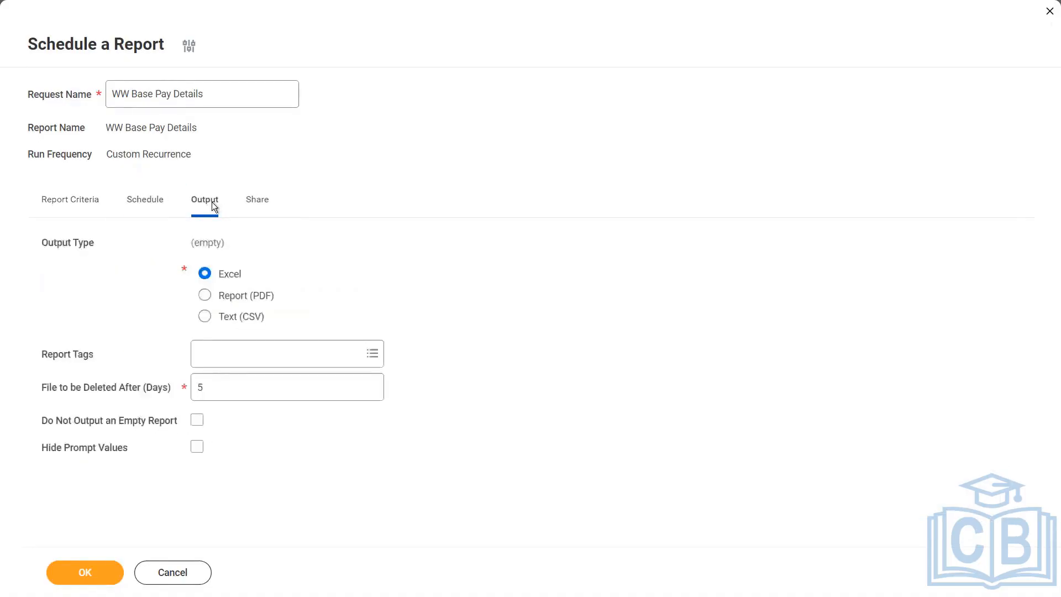
{"action": "left_click", "coordinate": [157, 213]}
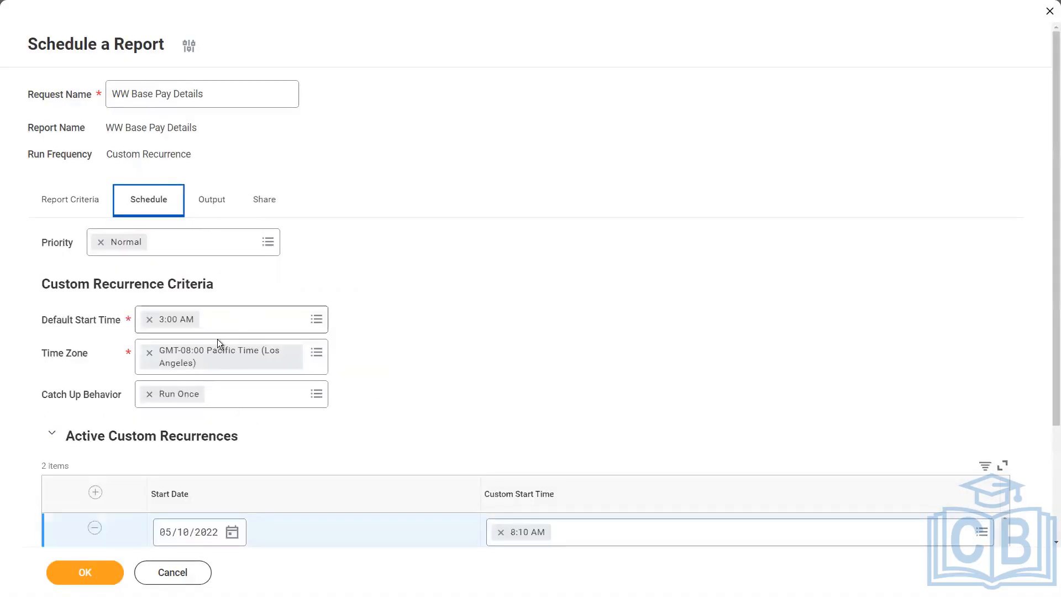
Add a row to the active custom recurrences with a start date of 06/23/2022
{"action": "scroll", "coordinate": [499, 363], "scroll_direction": "down", "scroll_amount": 3}
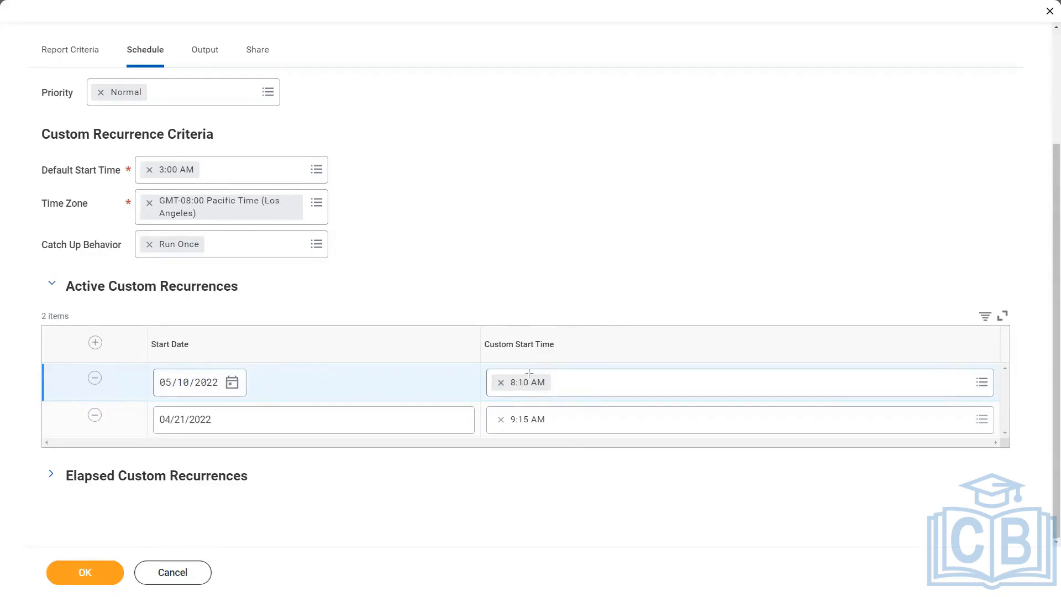
{"action": "mouse_move", "coordinate": [473, 353]}
{"action": "left_mouse_down"}
{"action": "mouse_move", "coordinate": [480, 392]}
{"action": "mouse_move", "coordinate": [580, 465]}
{"action": "left_mouse_up"}
{"action": "left_click", "coordinate": [95, 342]}
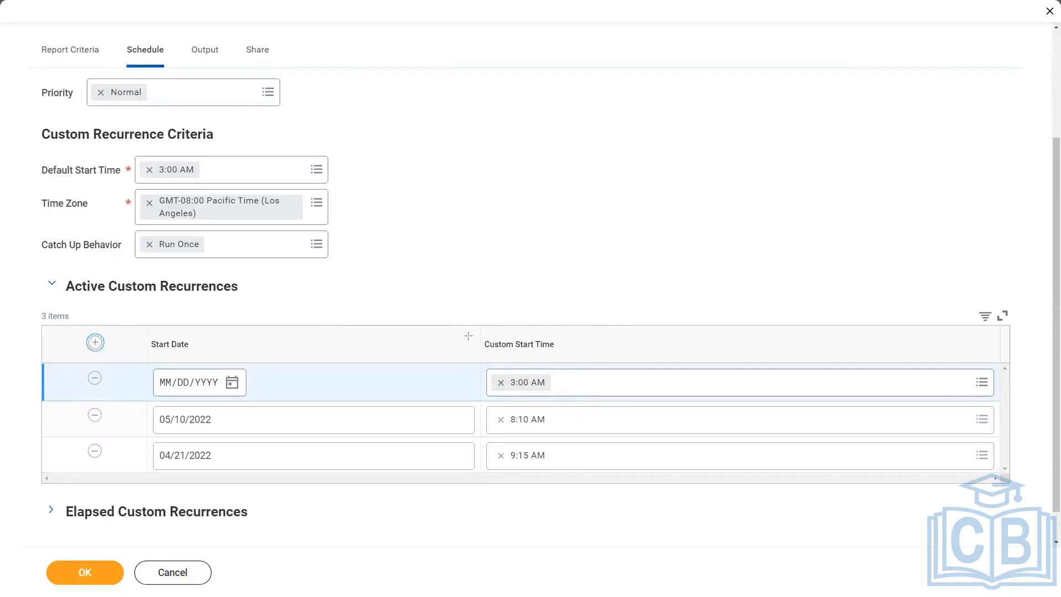
{"action": "left_click_drag", "start_coordinate": [442, 320], "coordinate": [634, 397]}
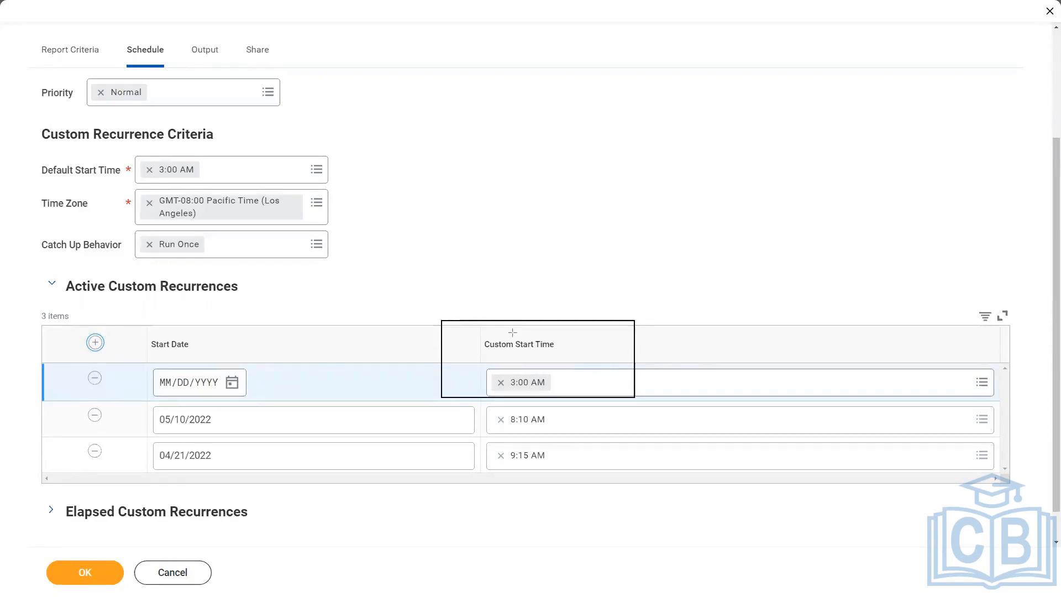
{"action": "left_click_drag", "start_coordinate": [488, 319], "coordinate": [202, 178]}
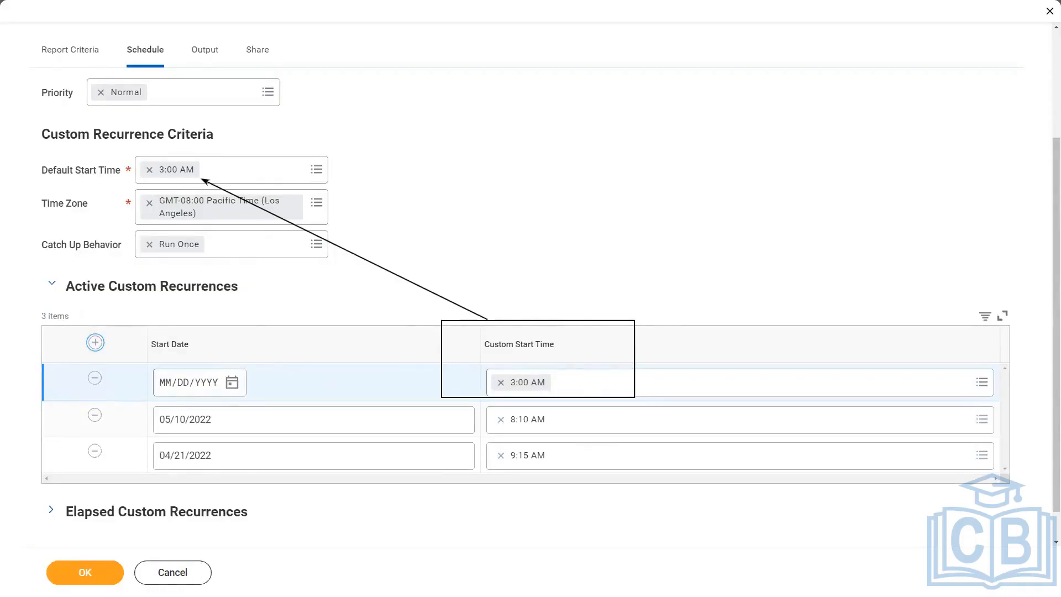
{"action": "left_click", "coordinate": [232, 384]}
{"action": "left_click", "coordinate": [473, 386]}
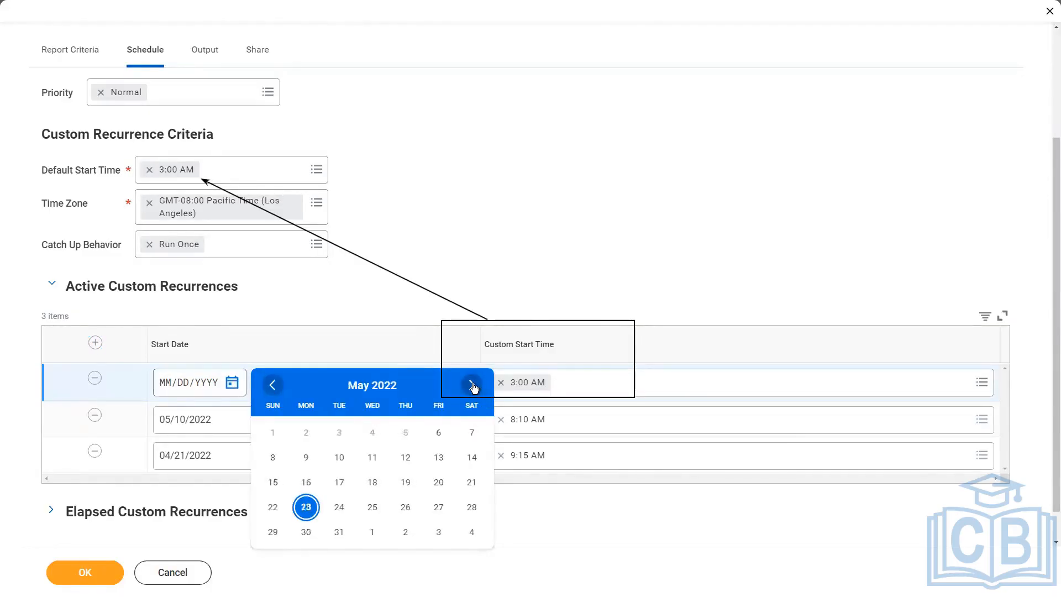
{"action": "left_click", "coordinate": [473, 385]}
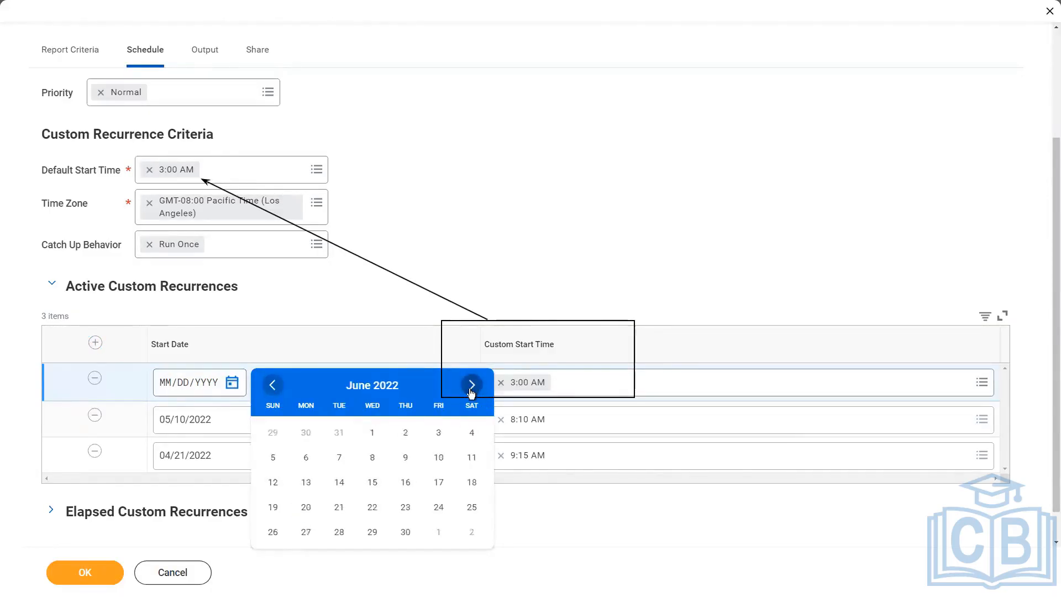
{"action": "left_click", "coordinate": [401, 508]}
{"action": "left_click", "coordinate": [443, 181]}
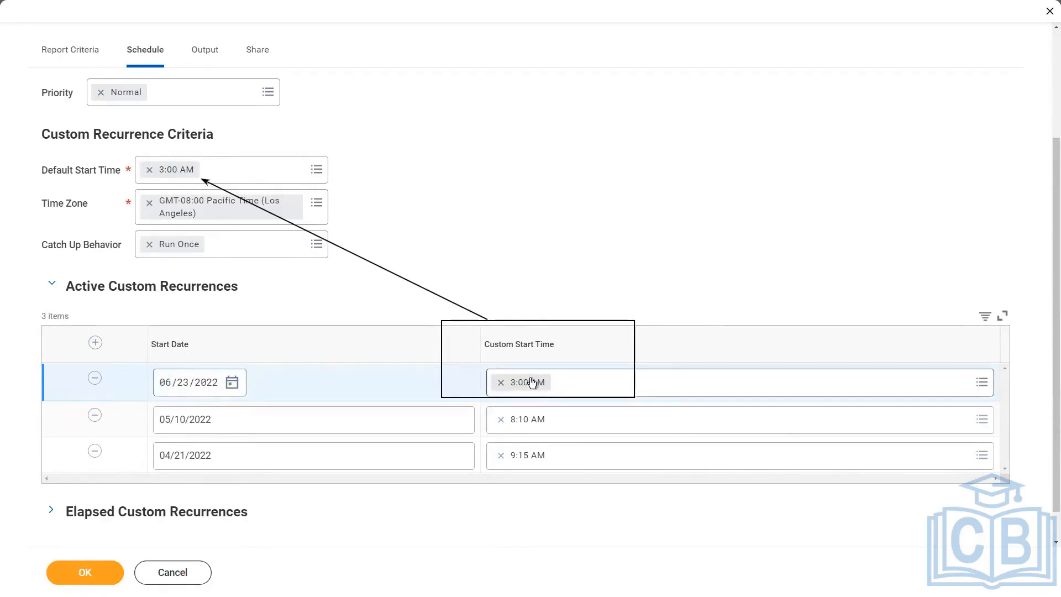
Set the custom start time of the 06/23/2022 recurrence to 6:00 AM
{"action": "left_click", "coordinate": [584, 391]}
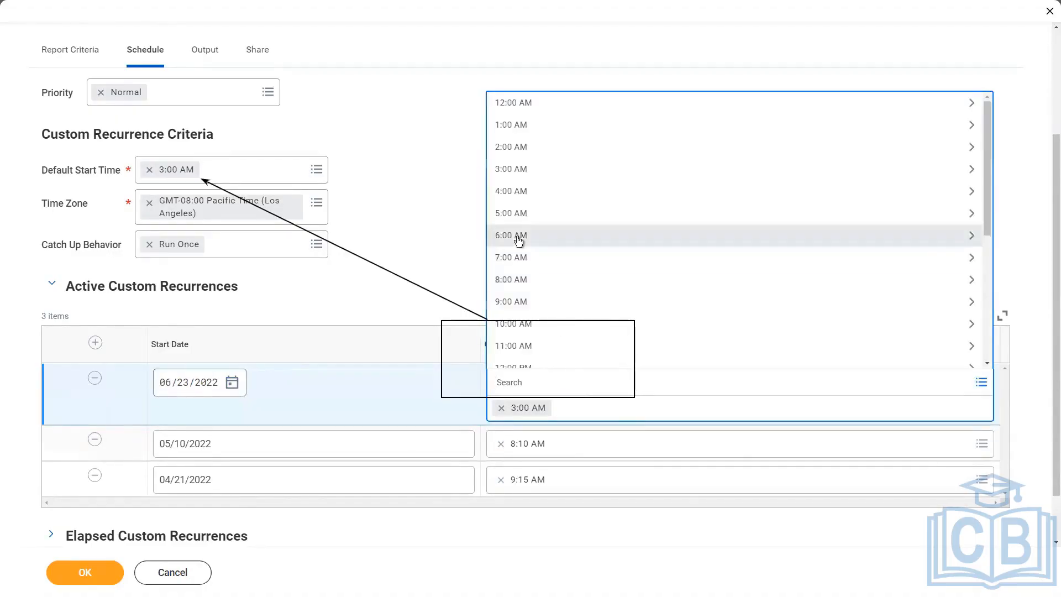
{"action": "left_click", "coordinate": [518, 237]}
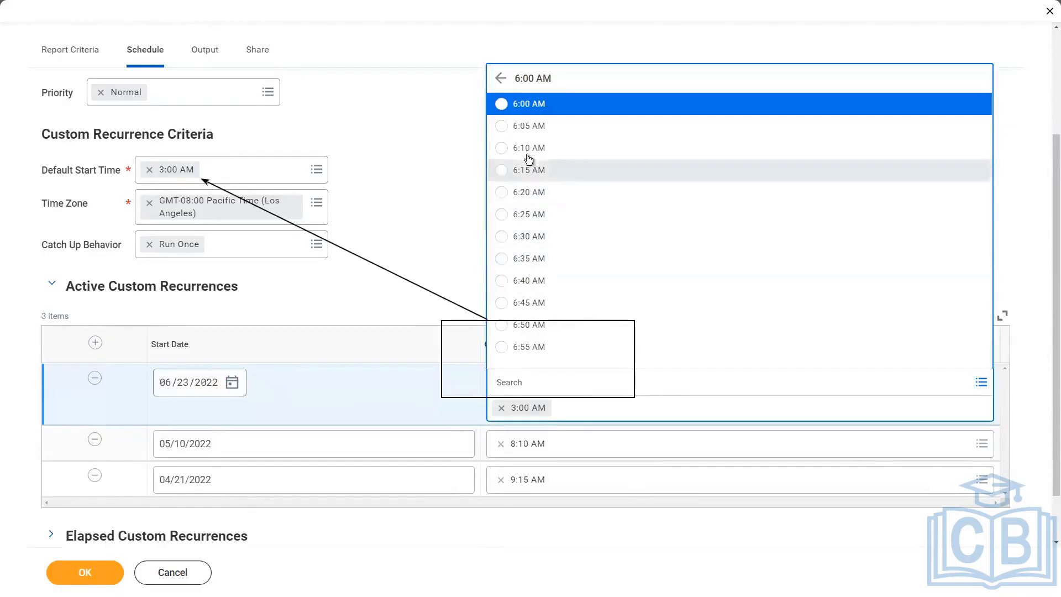
{"action": "left_click", "coordinate": [531, 106]}
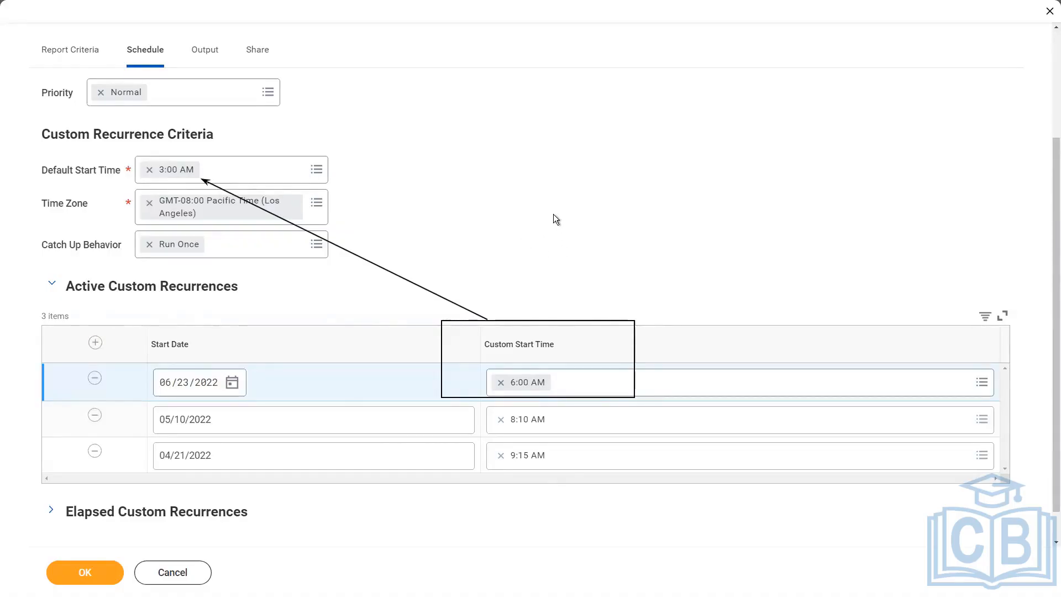
Add another active custom recurrence with a custom start time of 1:10 AM and a start date of 04/20/2022
{"action": "left_click", "coordinate": [96, 343]}
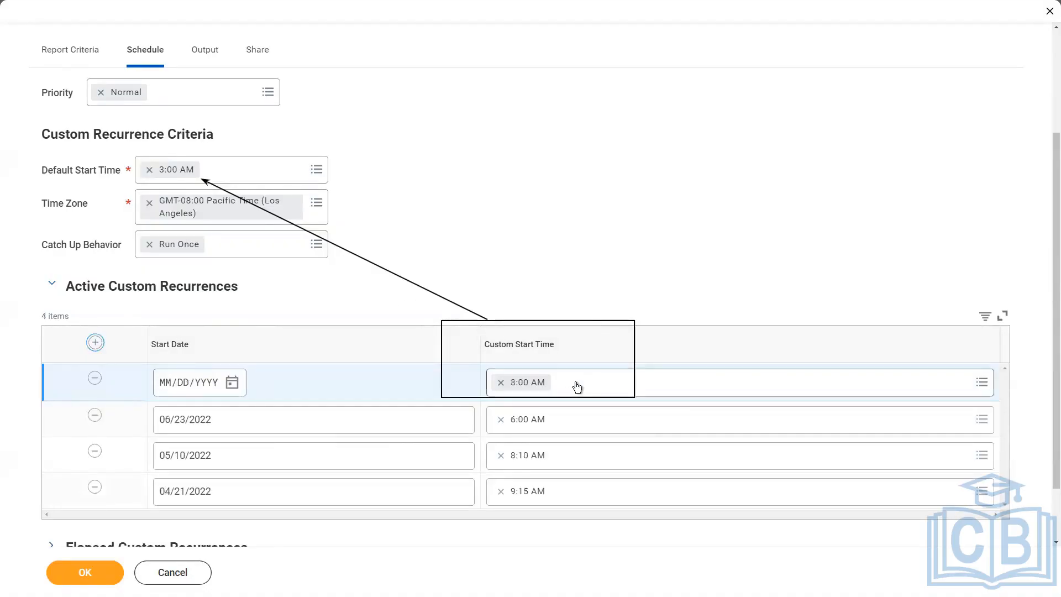
{"action": "left_click", "coordinate": [580, 383]}
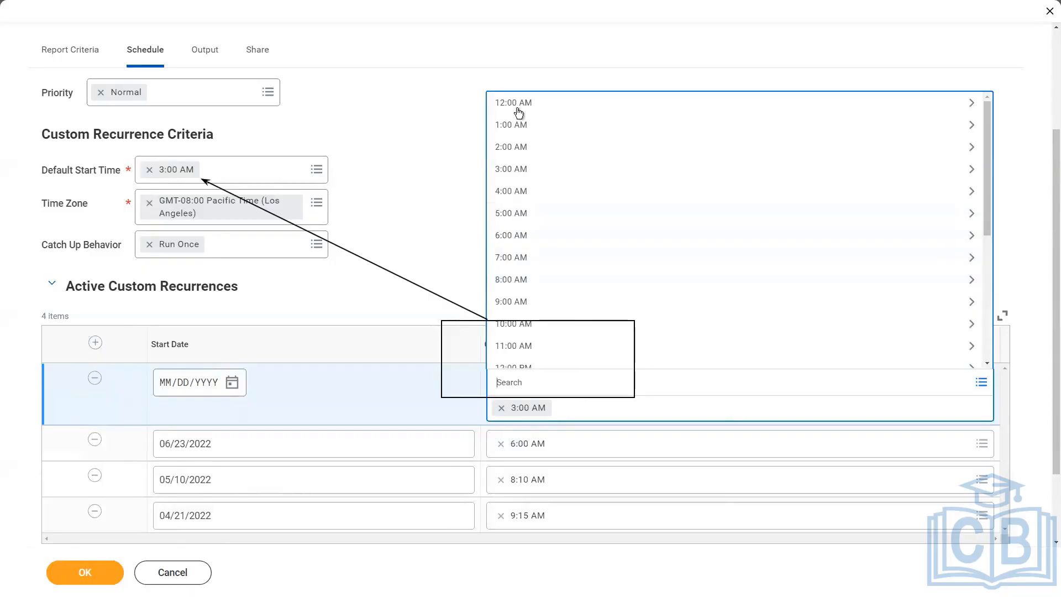
{"action": "left_click", "coordinate": [510, 128]}
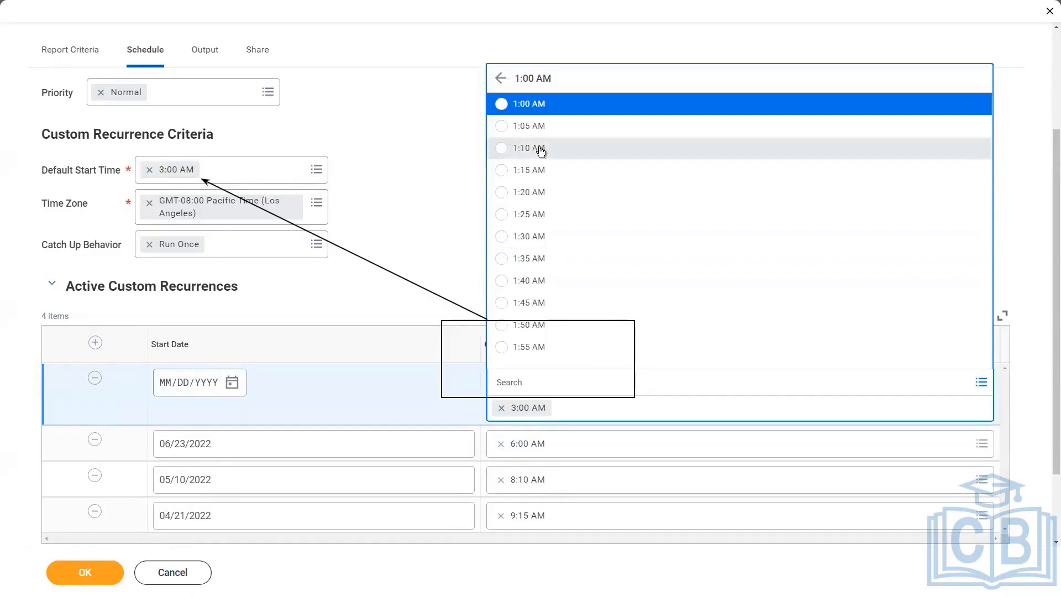
{"action": "left_click", "coordinate": [540, 149]}
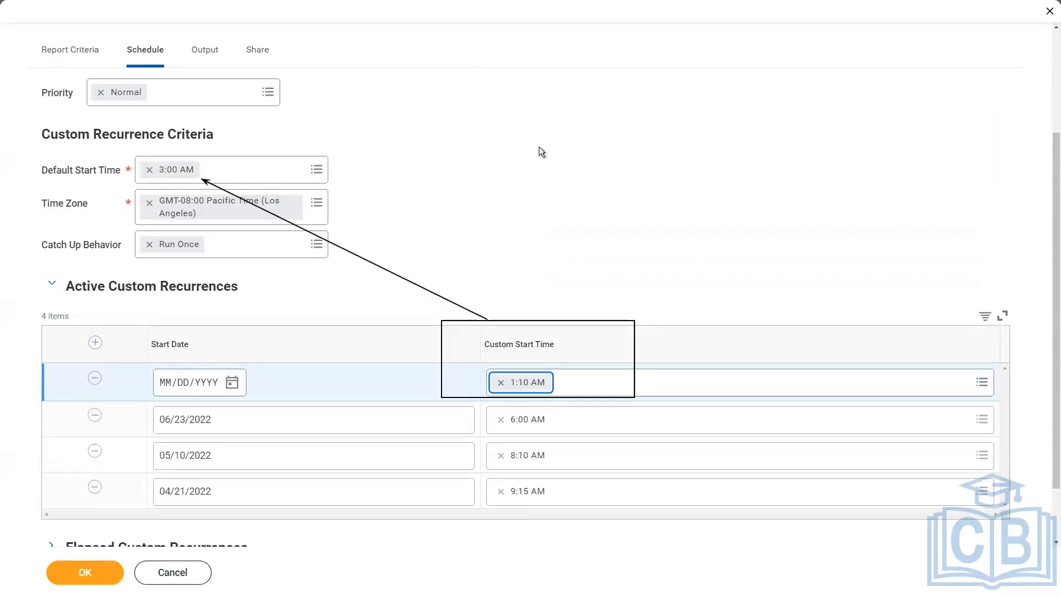
{"action": "left_click", "coordinate": [233, 383]}
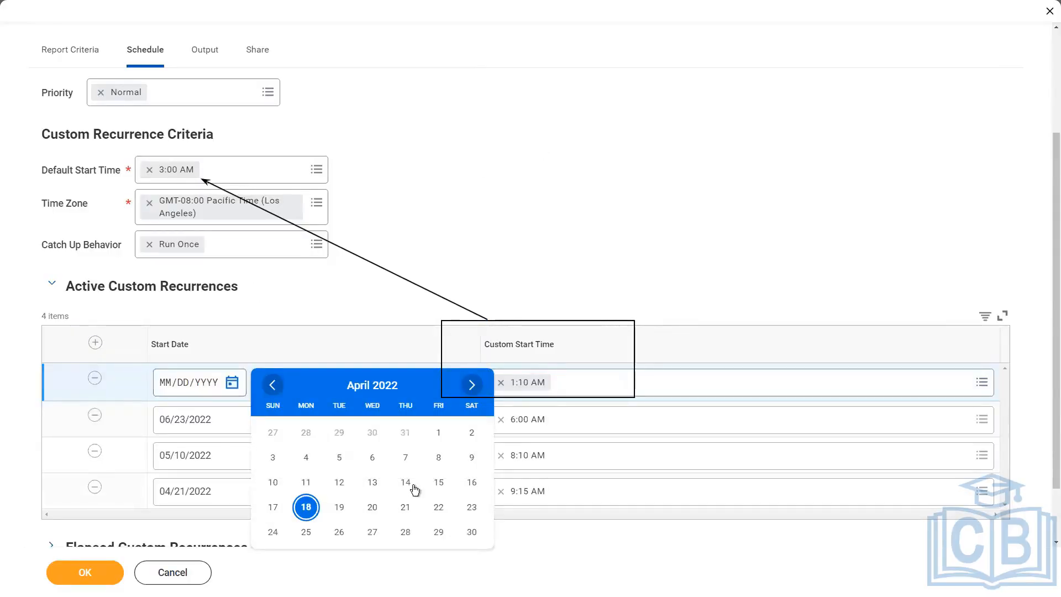
{"action": "left_click", "coordinate": [372, 507]}
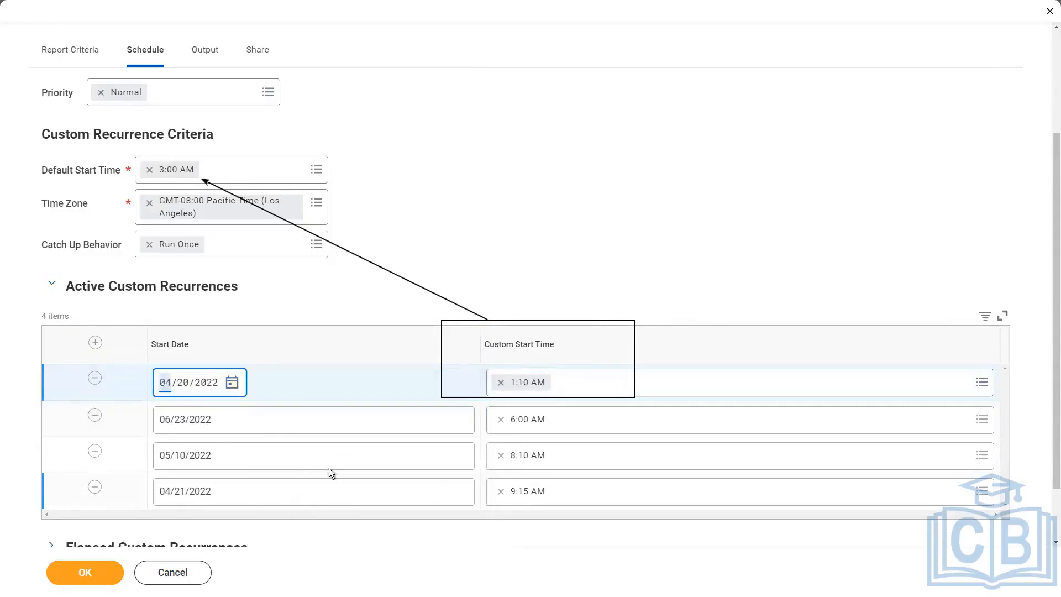
Add an undated custom recurrence row and change the schedule's default start time to 11:30 AM
{"action": "left_click", "coordinate": [95, 343]}
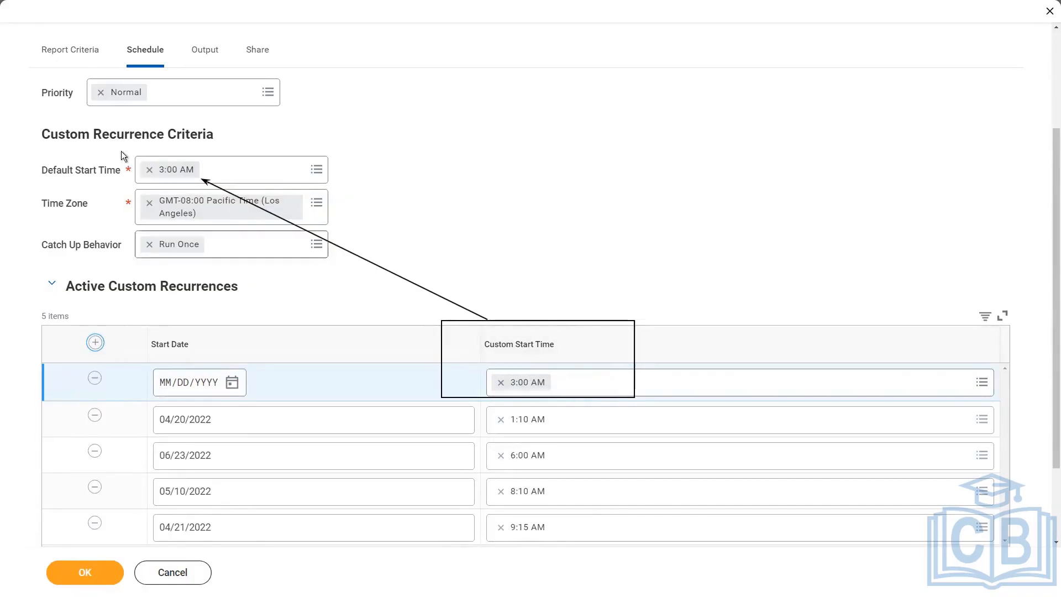
{"action": "left_click", "coordinate": [150, 171]}
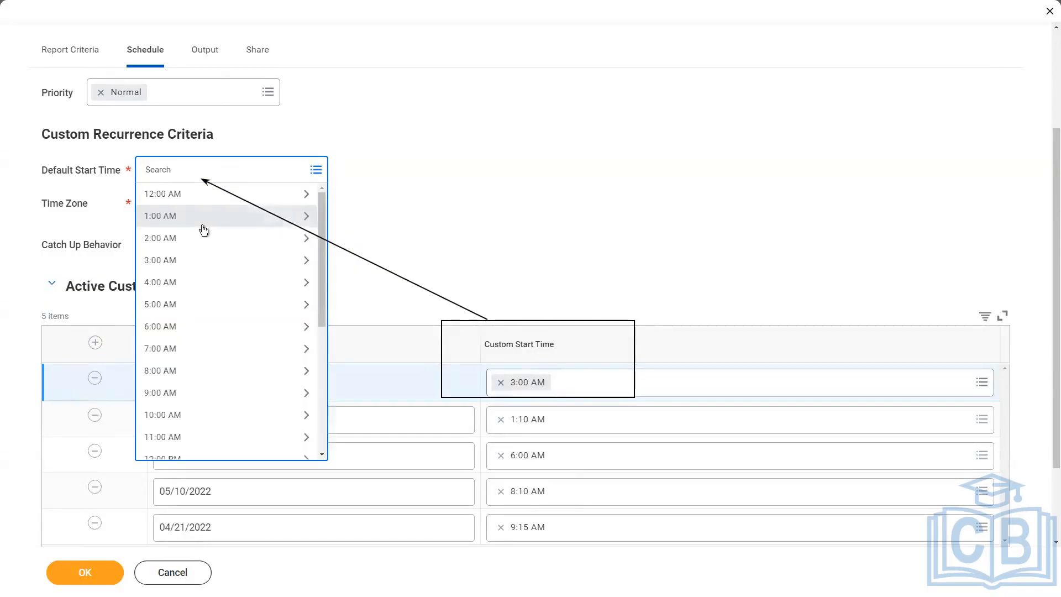
{"action": "left_click", "coordinate": [175, 438]}
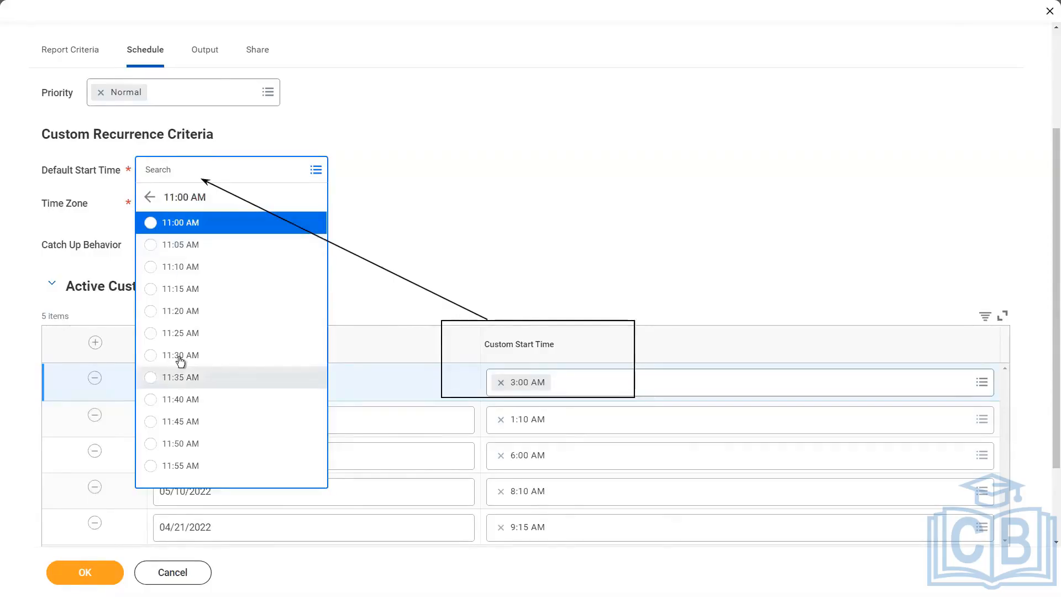
{"action": "left_click", "coordinate": [151, 361]}
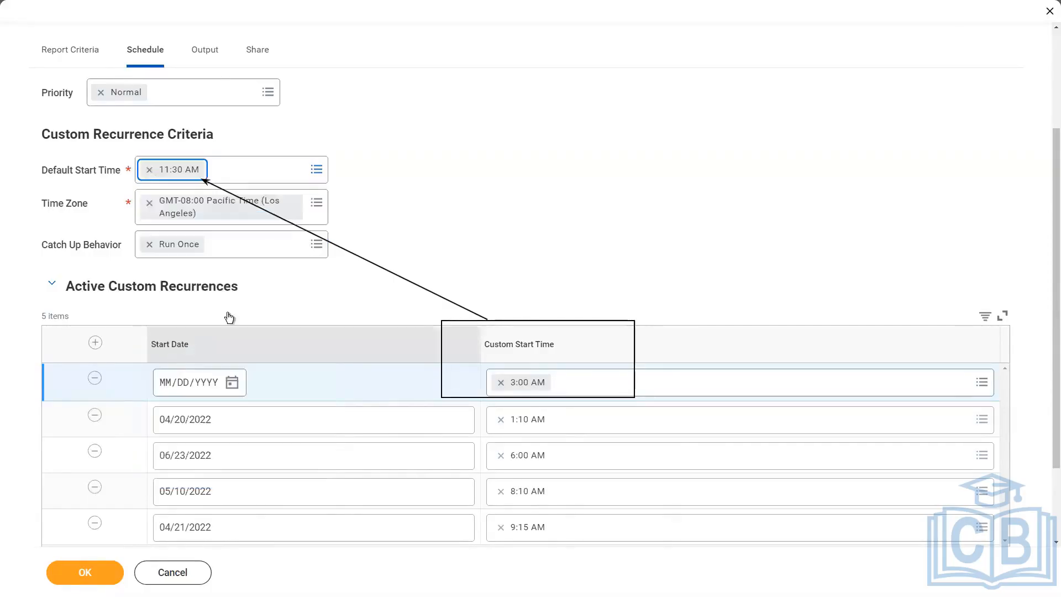
Add a recurrence row with a custom start time of 7:40 AM, plus one more row keeping the default time
{"action": "left_click", "coordinate": [95, 343]}
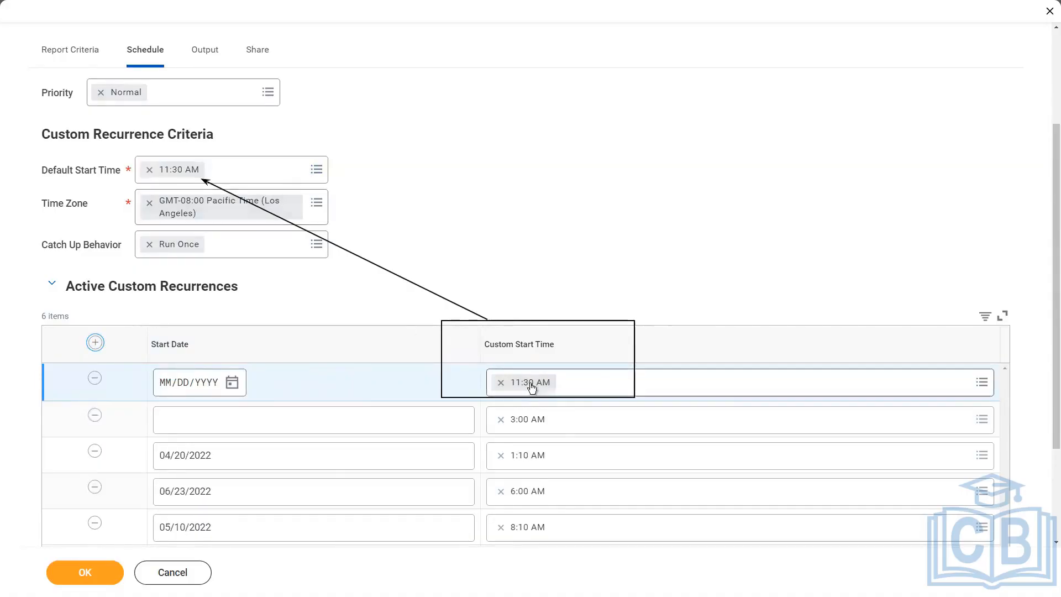
{"action": "left_click", "coordinate": [595, 387]}
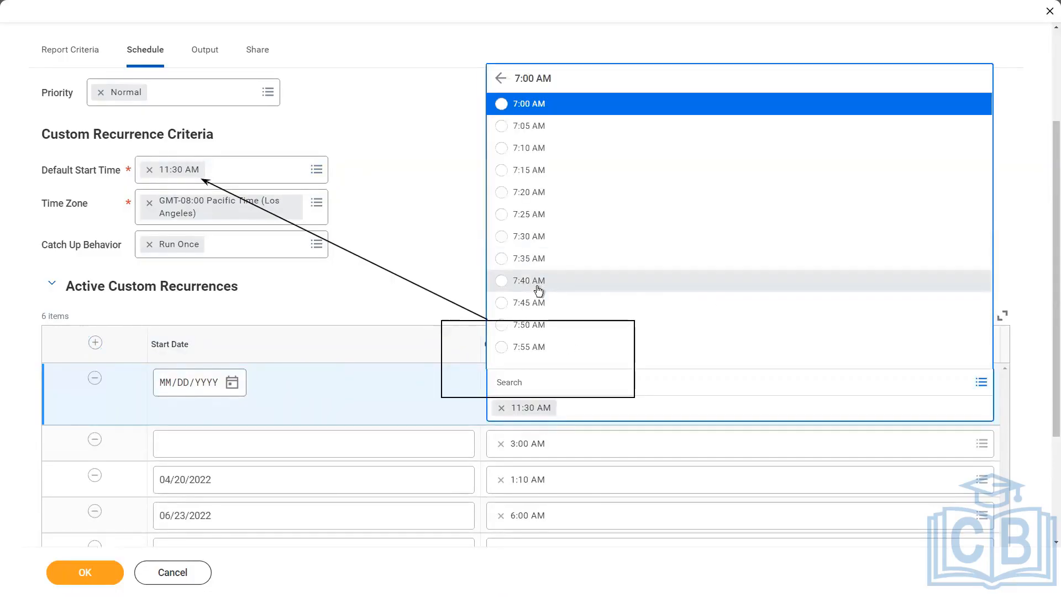
{"action": "left_click", "coordinate": [540, 281]}
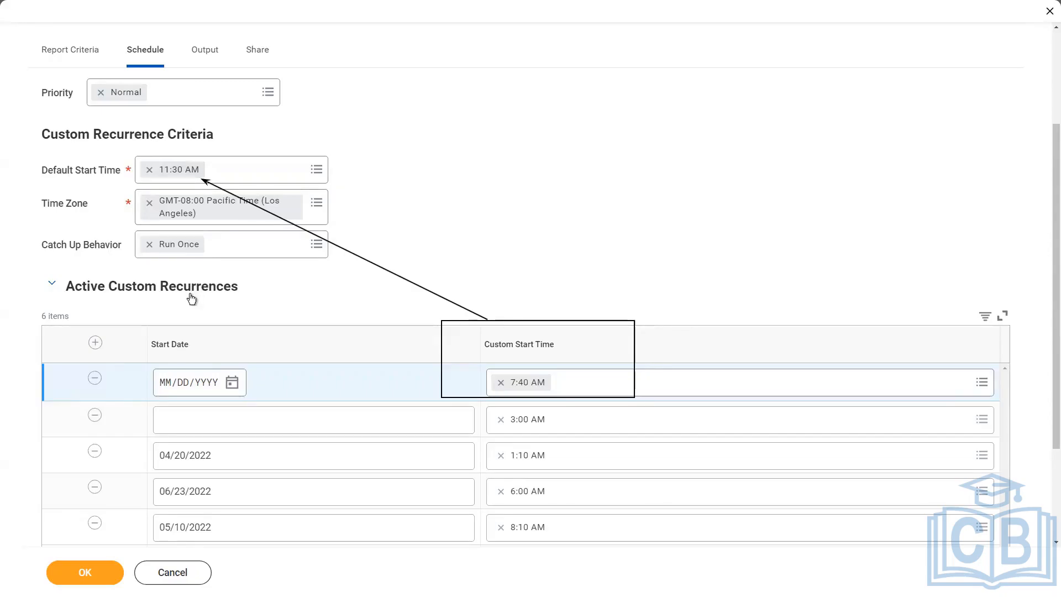
{"action": "left_click", "coordinate": [95, 344]}
{"action": "left_click", "coordinate": [95, 343]}
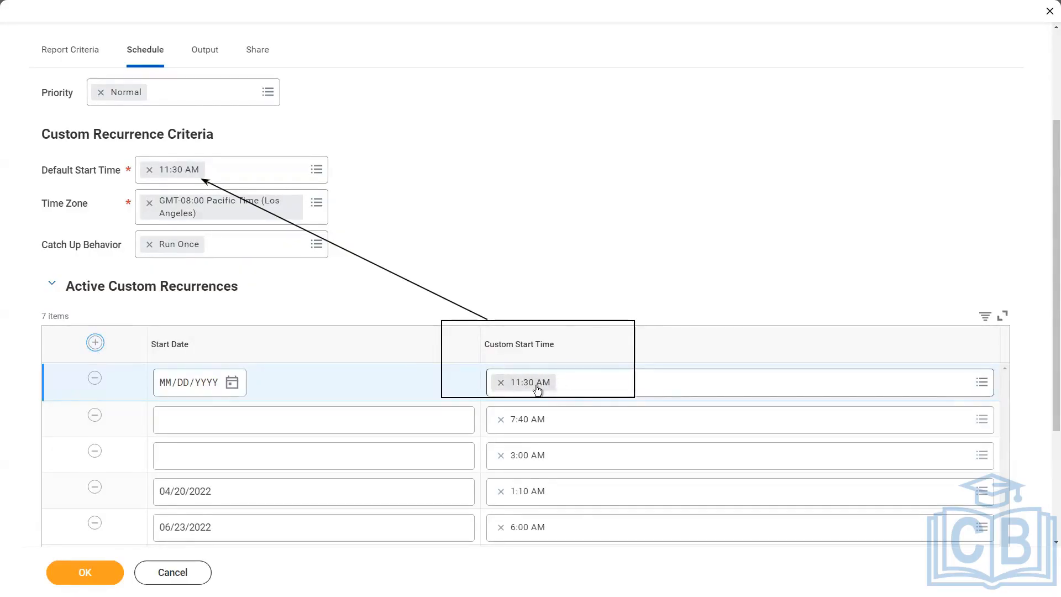
Remove the recurrence rows without a start date and leave the report schedule, discarding its changes
{"action": "left_click", "coordinate": [95, 379]}
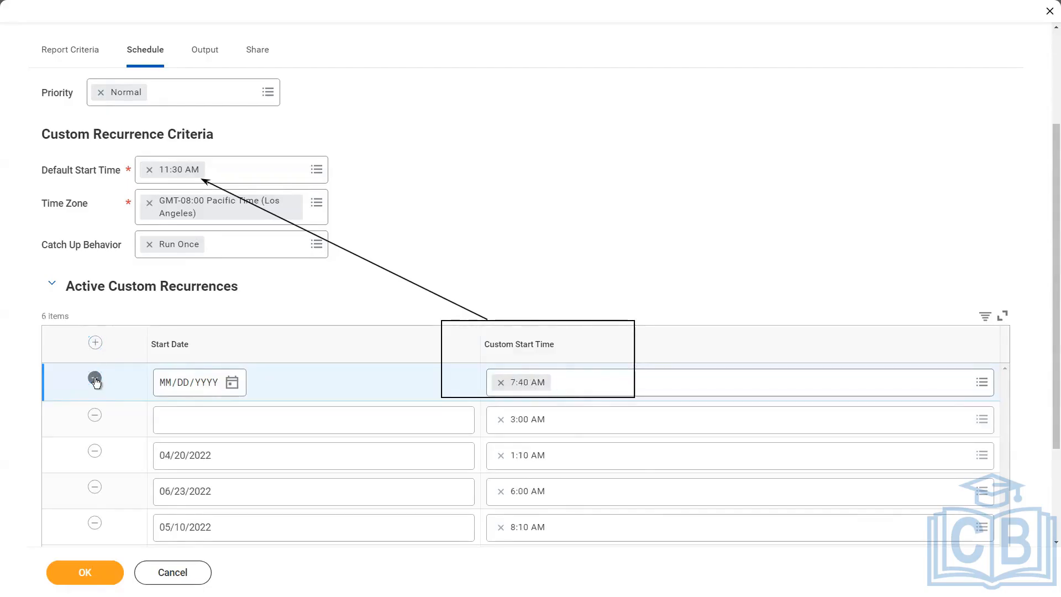
{"action": "left_click", "coordinate": [95, 379]}
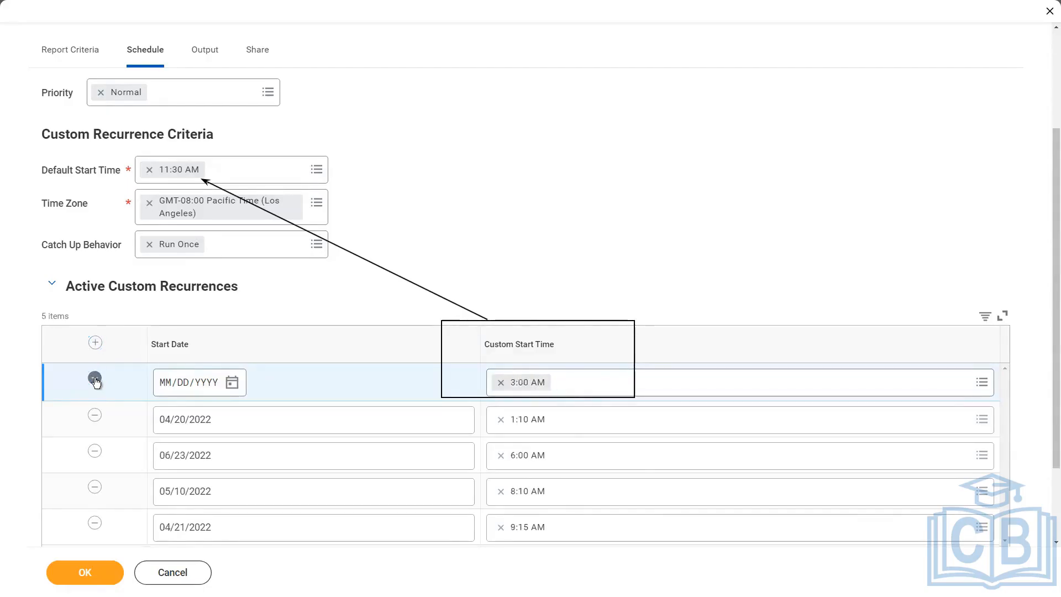
{"action": "key", "text": "Return"}
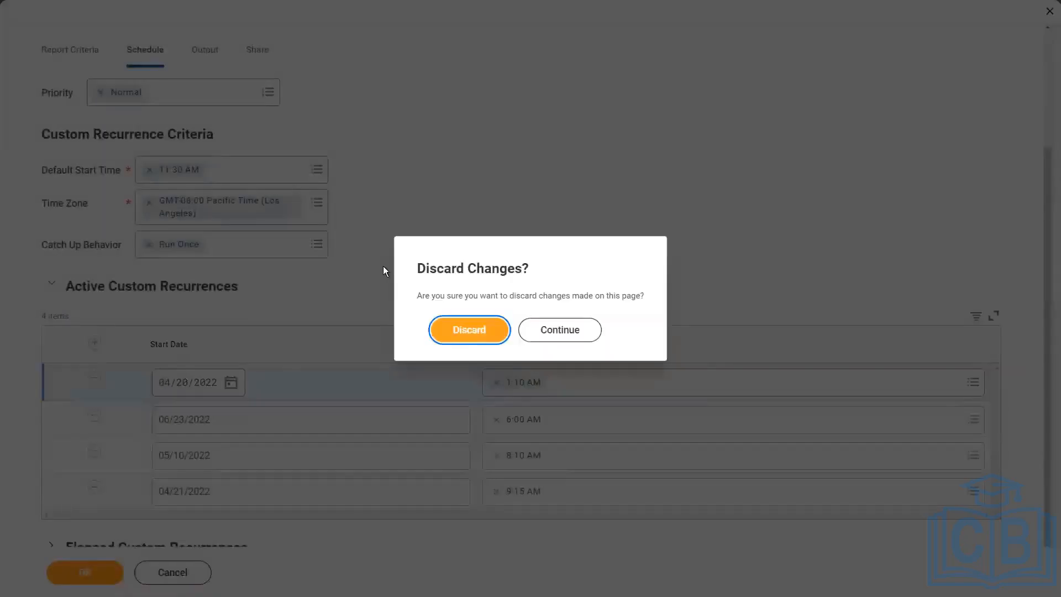
{"action": "left_click", "coordinate": [516, 161]}
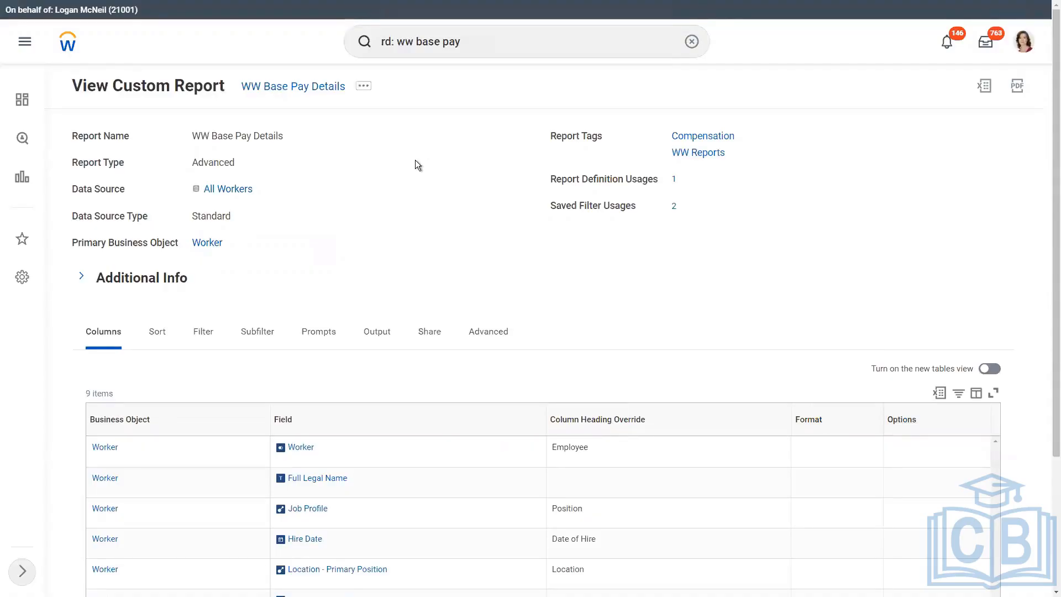
Examine the sharing options of the WW Base Pay Details report, including its authorized groups, users and owner
{"action": "left_click", "coordinate": [429, 333]}
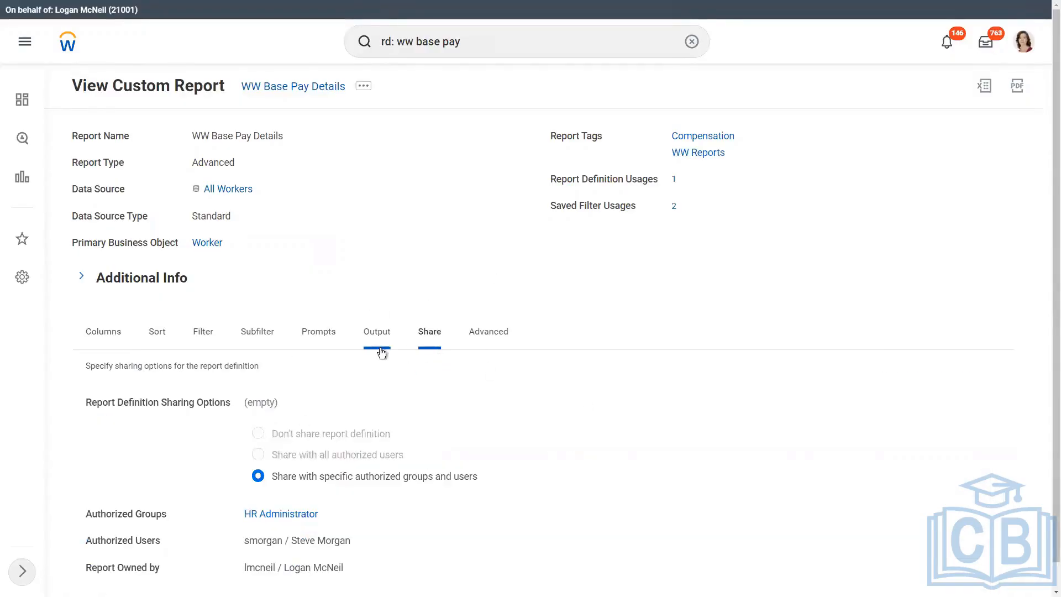
{"action": "scroll", "coordinate": [342, 474], "scroll_direction": "down", "scroll_amount": 1}
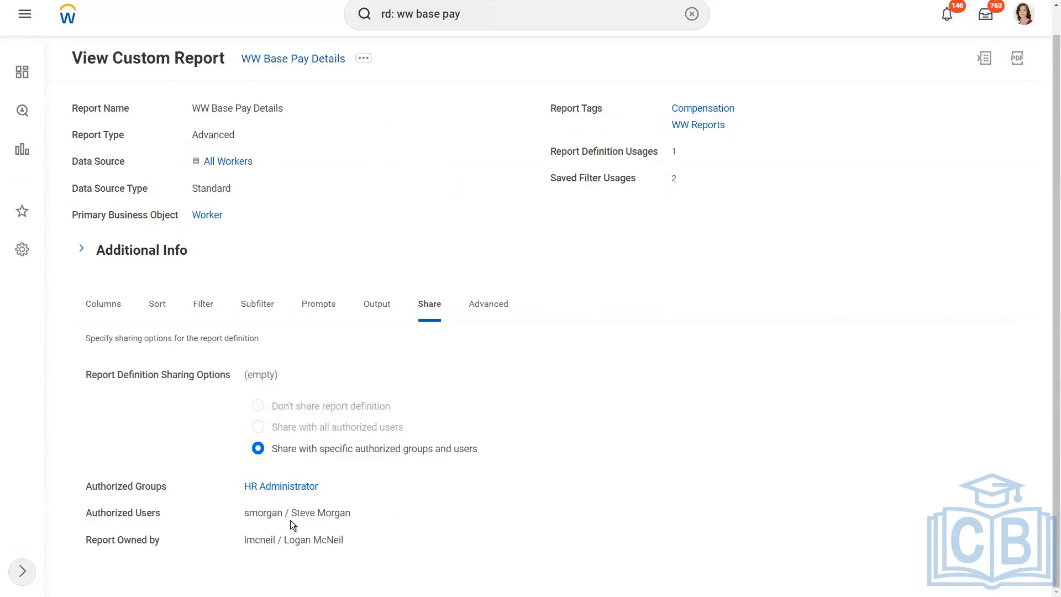
{"action": "left_click_drag", "start_coordinate": [292, 513], "coordinate": [349, 510]}
{"action": "left_click", "coordinate": [368, 233]}
{"action": "scroll", "coordinate": [348, 166], "scroll_direction": "up", "scroll_amount": 1}
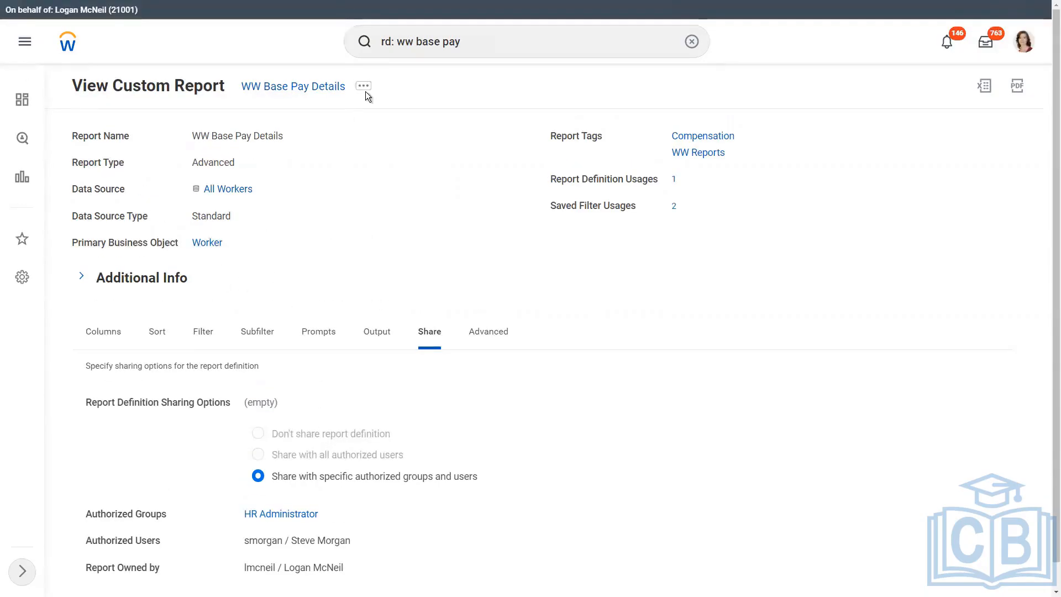
Open the run prompts for the WW Base Pay Details report and set From - Hire Date to 04/01/2021
{"action": "left_click", "coordinate": [364, 86]}
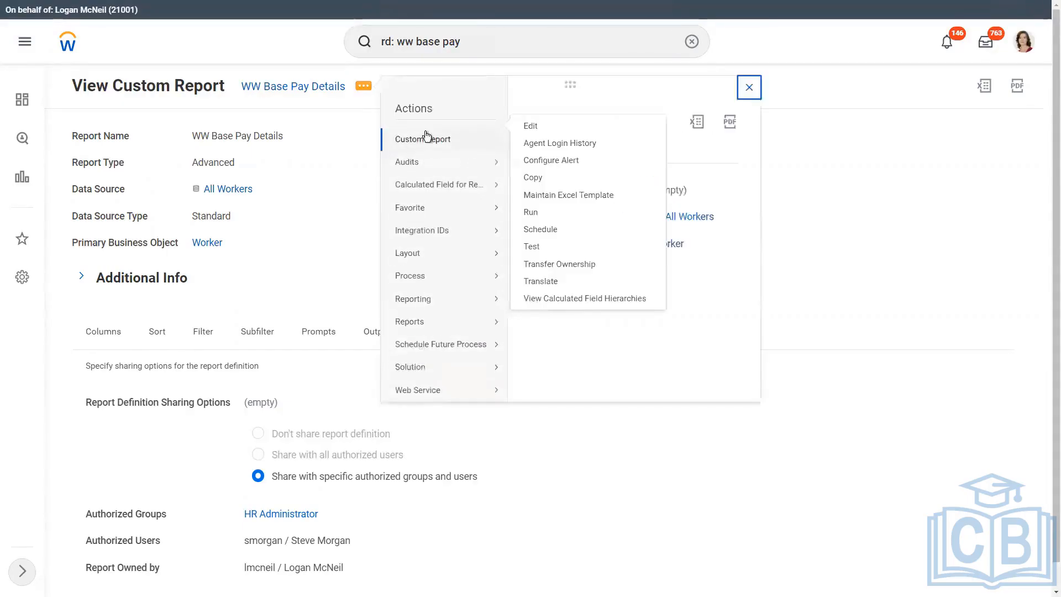
{"action": "left_click", "coordinate": [532, 214]}
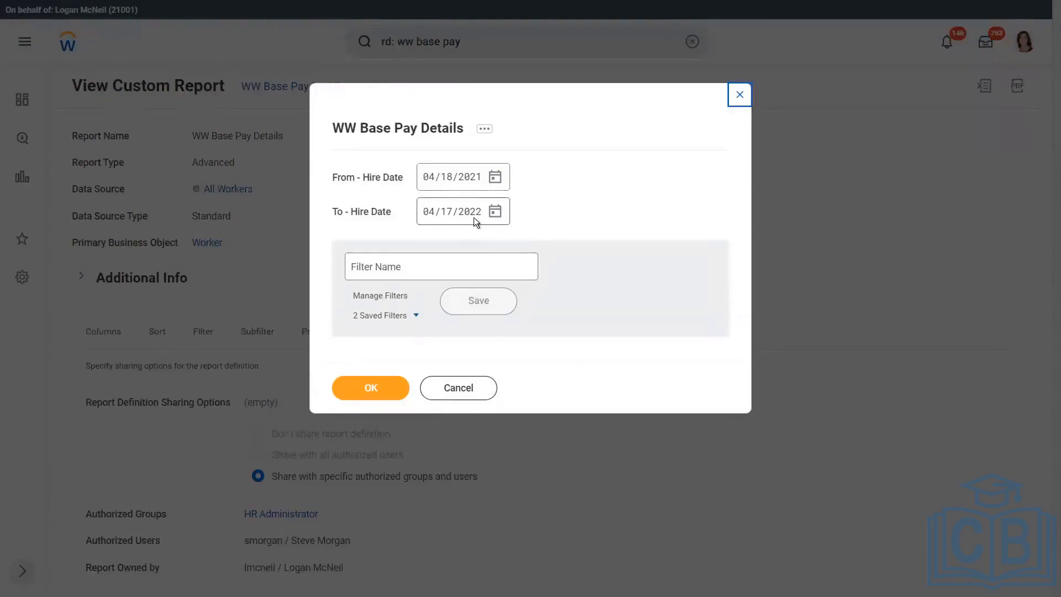
{"action": "left_click", "coordinate": [494, 178]}
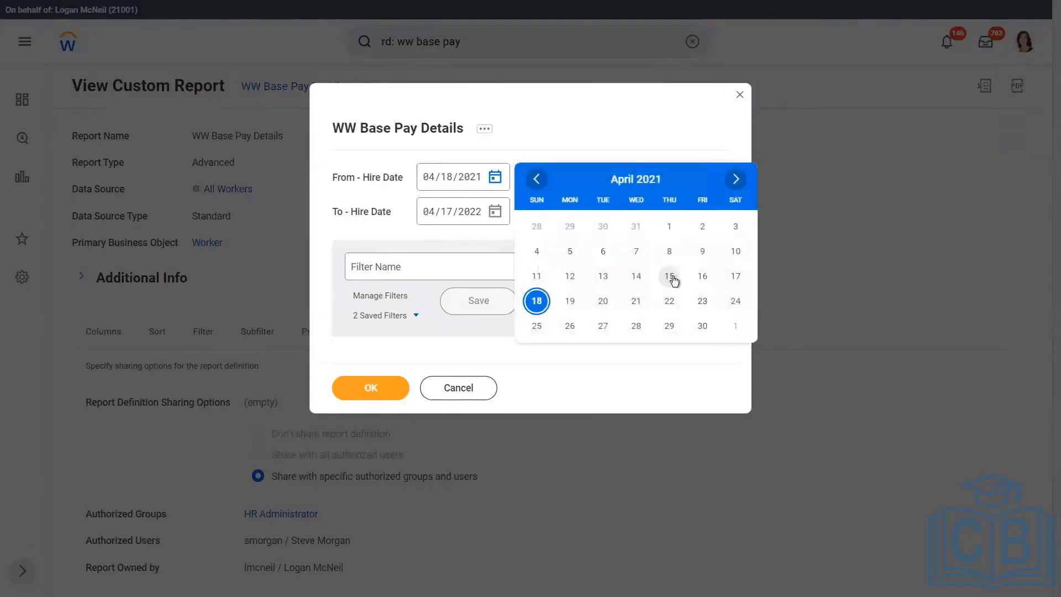
{"action": "left_click", "coordinate": [670, 227]}
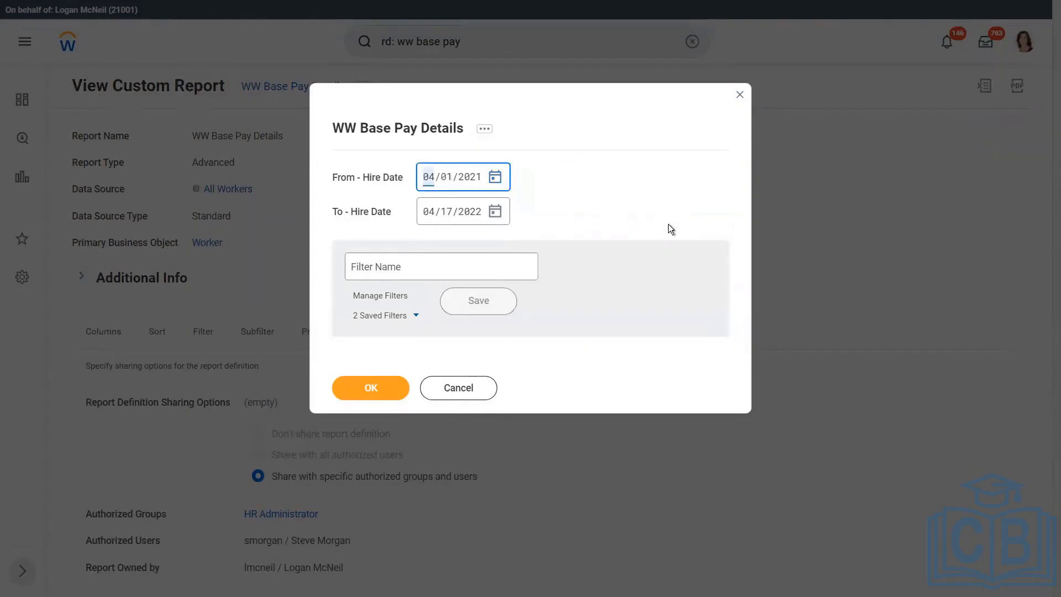
Run the WW Base Pay Details report with To - Hire Date kept at 04/17/2022 and check the employees' dates of hire
{"action": "left_click", "coordinate": [495, 213]}
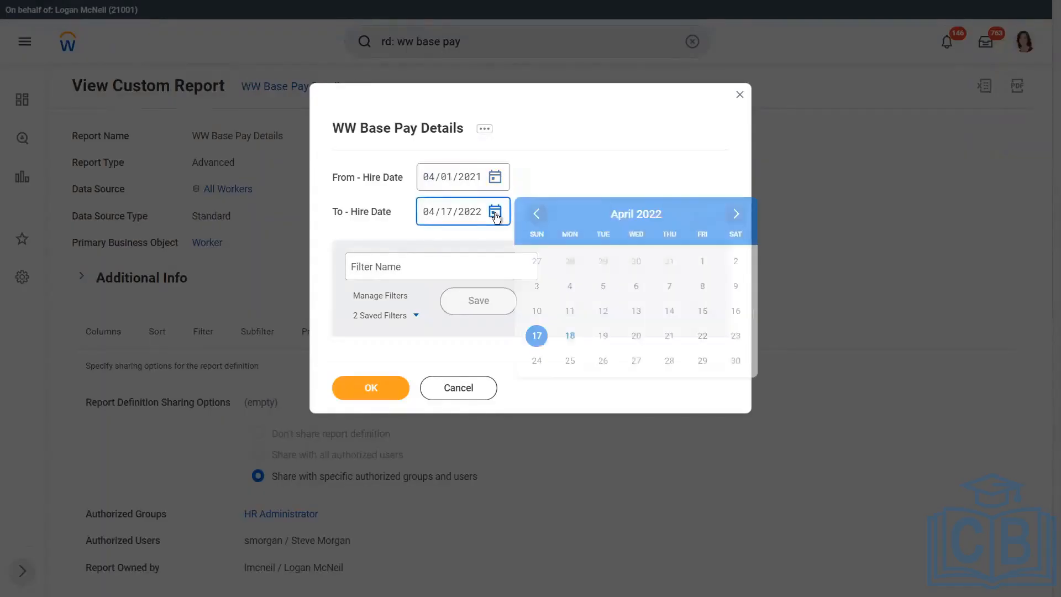
{"action": "left_click", "coordinate": [555, 184]}
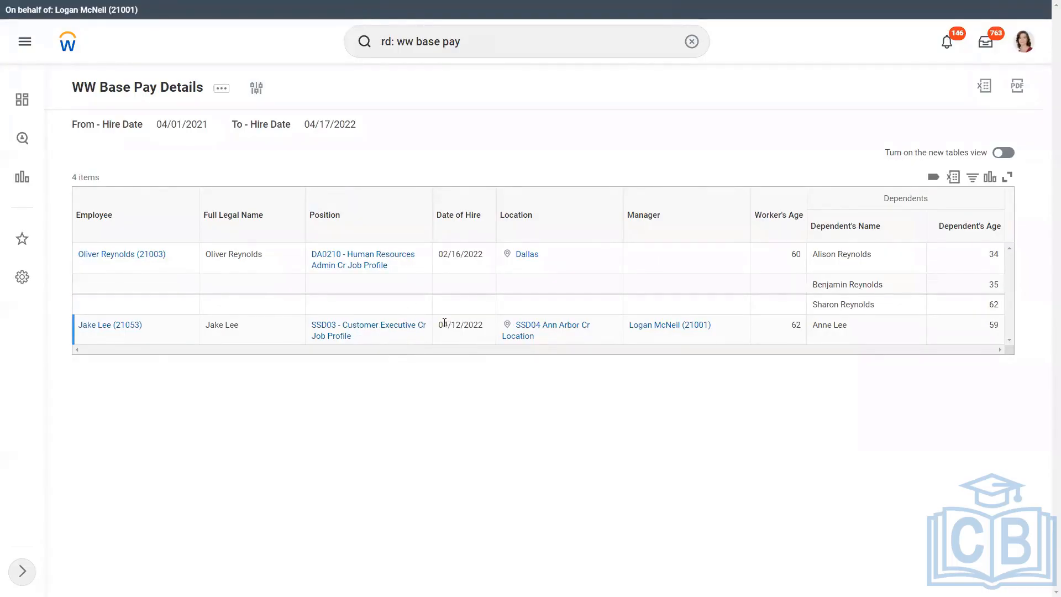
{"action": "left_click_drag", "start_coordinate": [441, 324], "coordinate": [452, 336]}
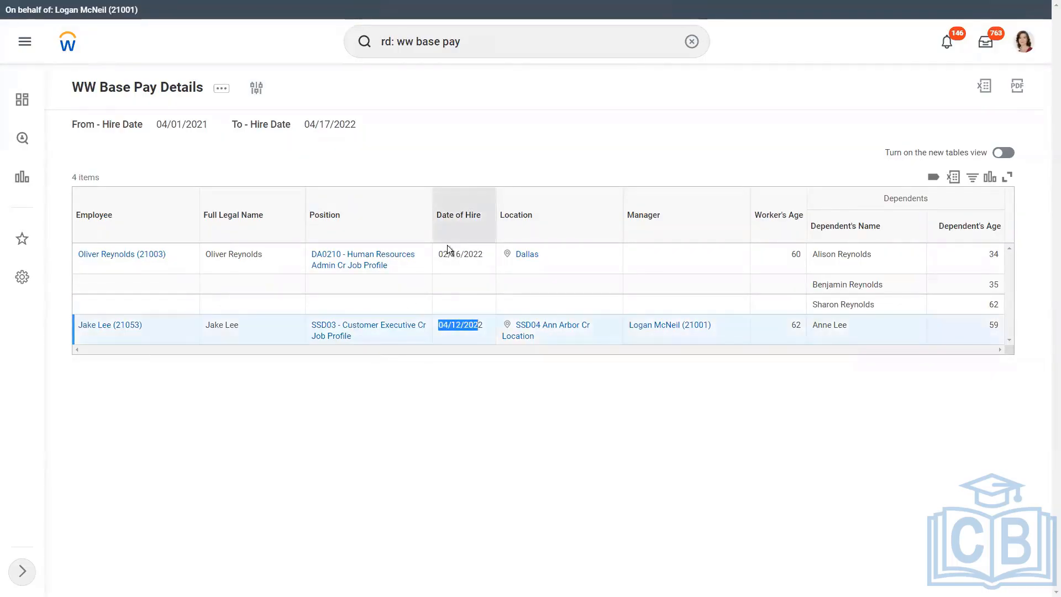
{"action": "left_click", "coordinate": [451, 258]}
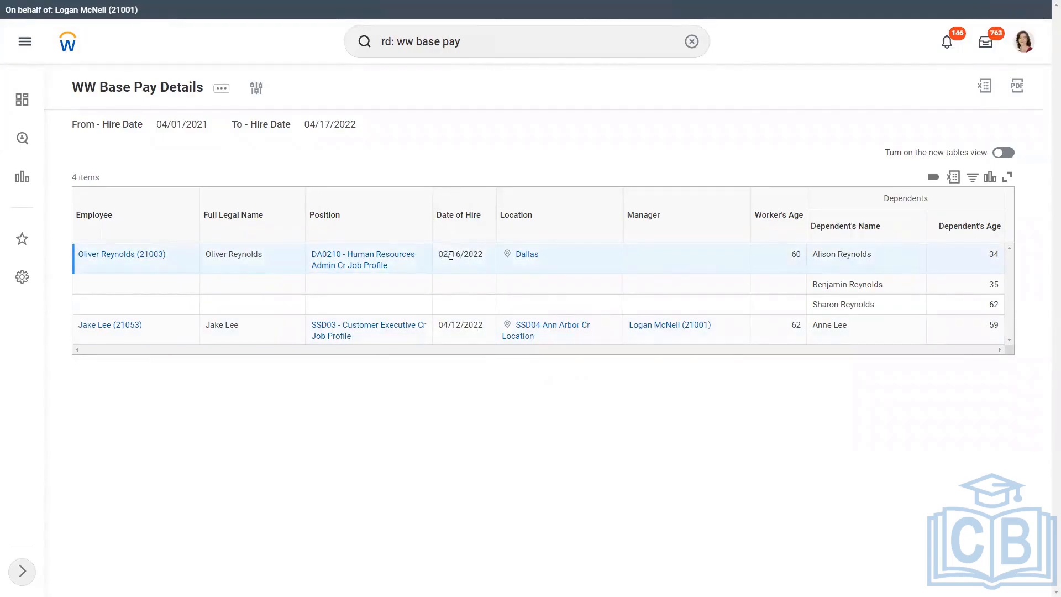
{"action": "left_click_drag", "start_coordinate": [451, 256], "coordinate": [482, 253]}
{"action": "left_click", "coordinate": [464, 253]}
Open the worker history of the first employee listed in the report results
{"action": "left_click", "coordinate": [176, 255]}
{"action": "left_click", "coordinate": [176, 255]}
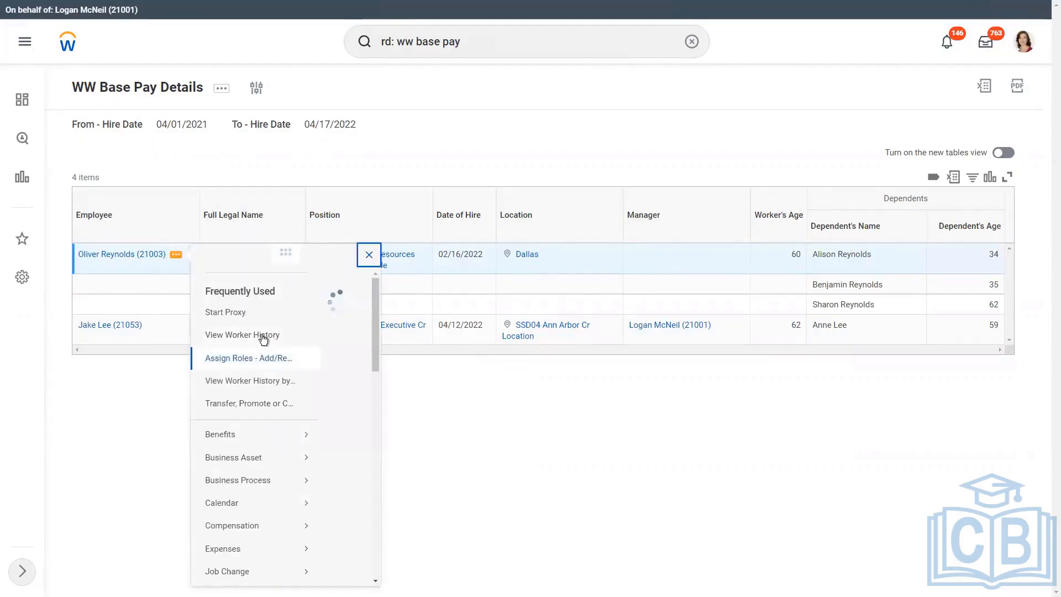
{"action": "left_click", "coordinate": [250, 331]}
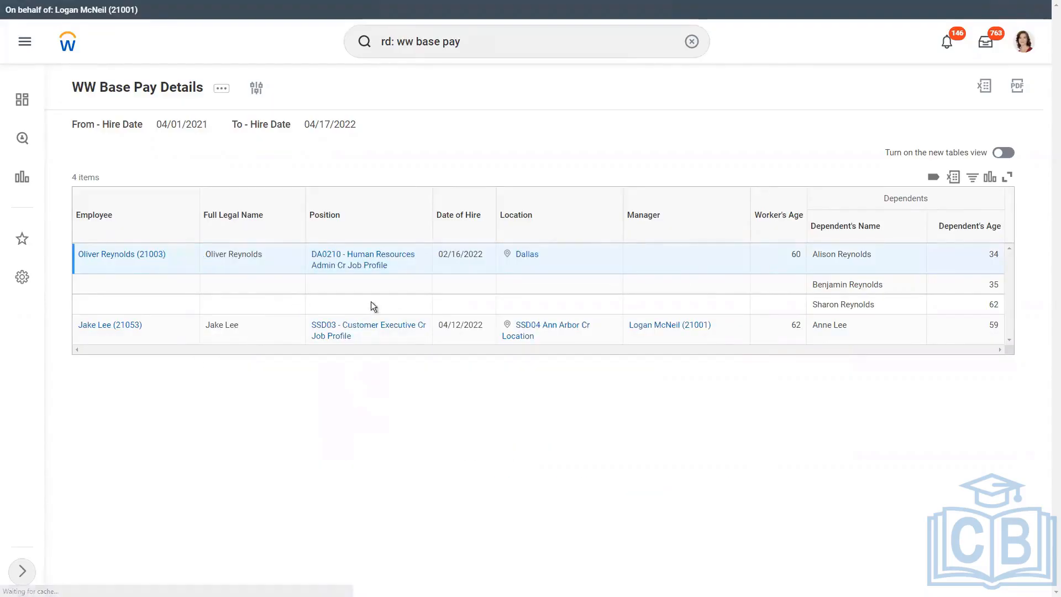
{"action": "left_click", "coordinate": [195, 567]}
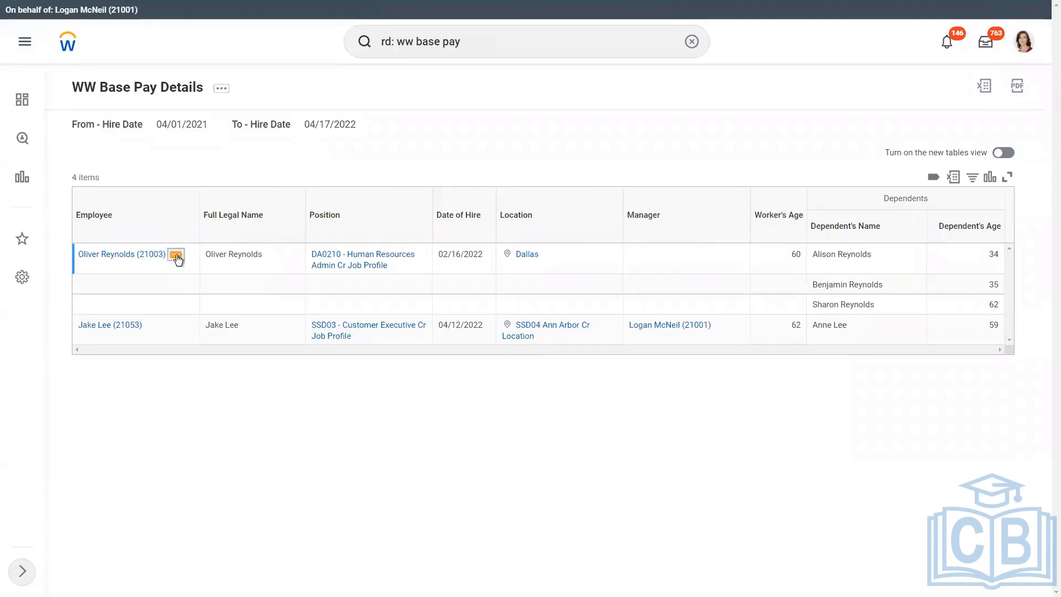
{"action": "left_click", "coordinate": [176, 256]}
{"action": "left_click", "coordinate": [176, 257]}
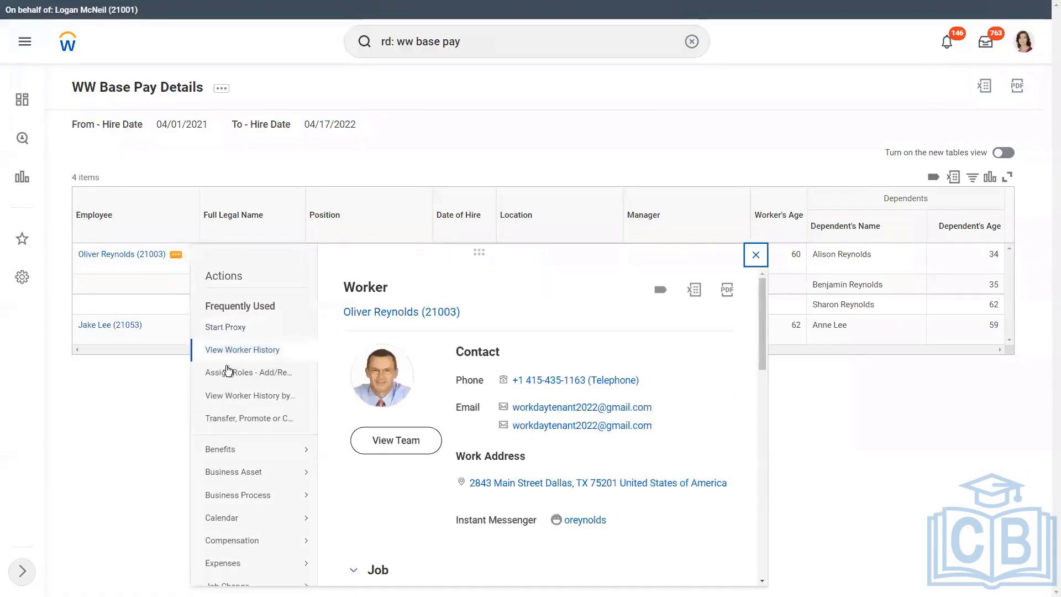
{"action": "left_click", "coordinate": [238, 351]}
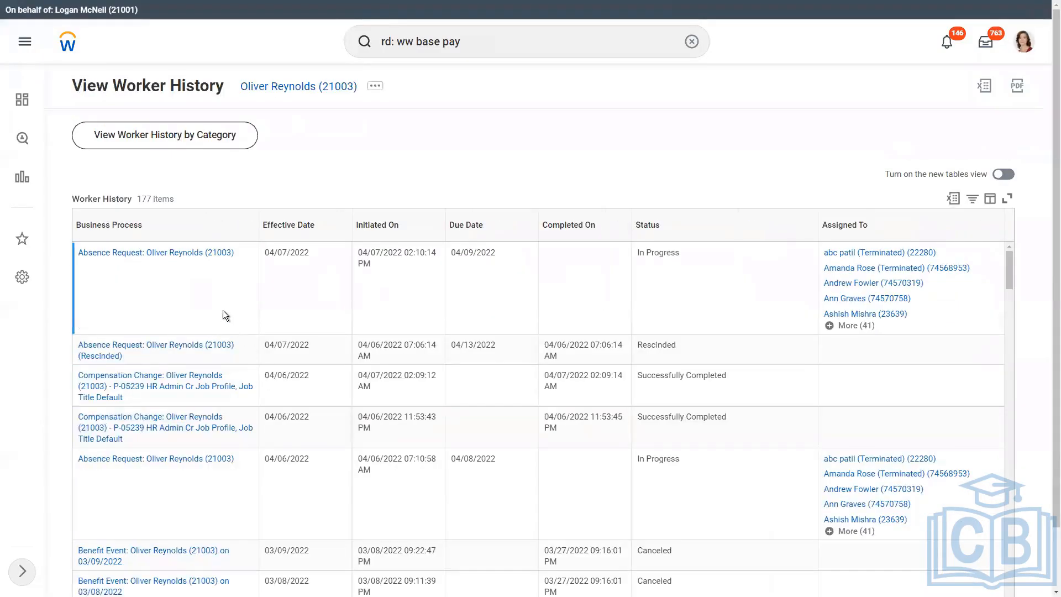
Find the most recent Hire event in the worker history and check when it was initiated
{"action": "scroll", "coordinate": [223, 310], "scroll_direction": "down", "scroll_amount": 3}
{"action": "scroll", "coordinate": [223, 310], "scroll_direction": "down", "scroll_amount": 2}
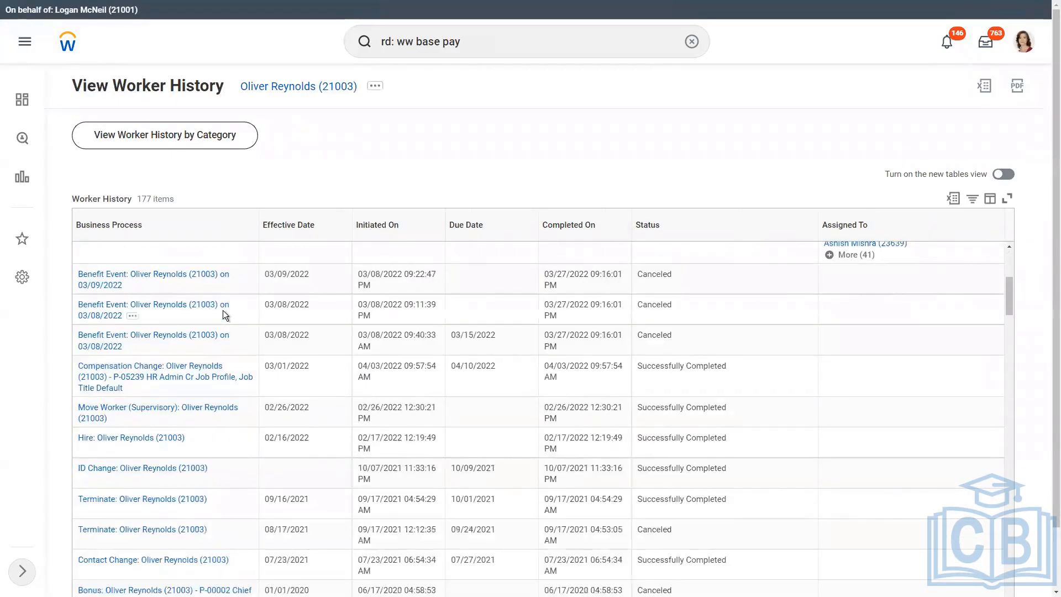
{"action": "scroll", "coordinate": [224, 313], "scroll_direction": "down", "scroll_amount": 1}
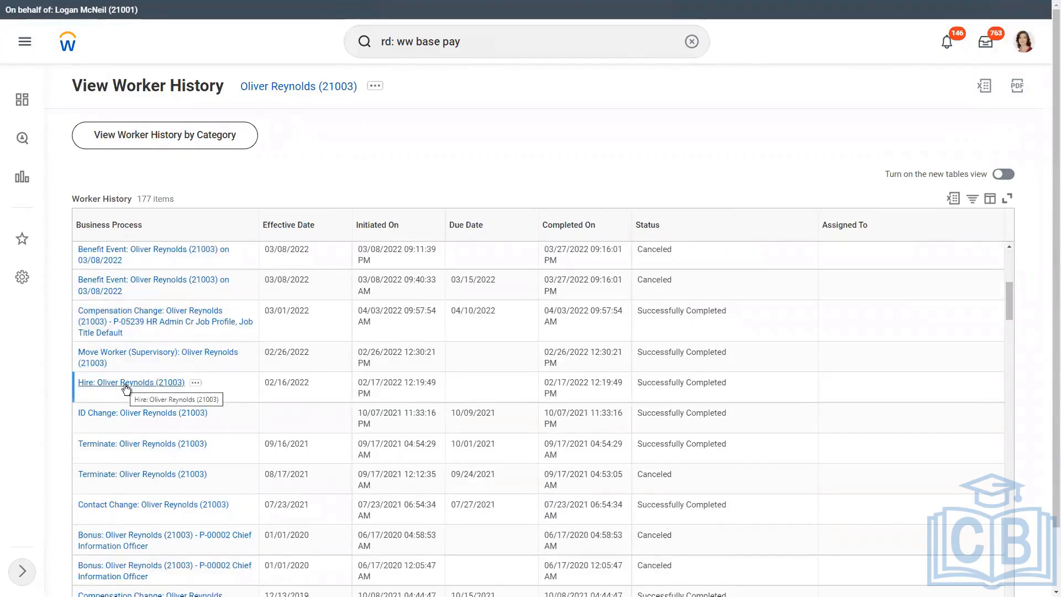
{"action": "left_click_drag", "start_coordinate": [358, 382], "coordinate": [406, 382]}
{"action": "left_click", "coordinate": [367, 381]}
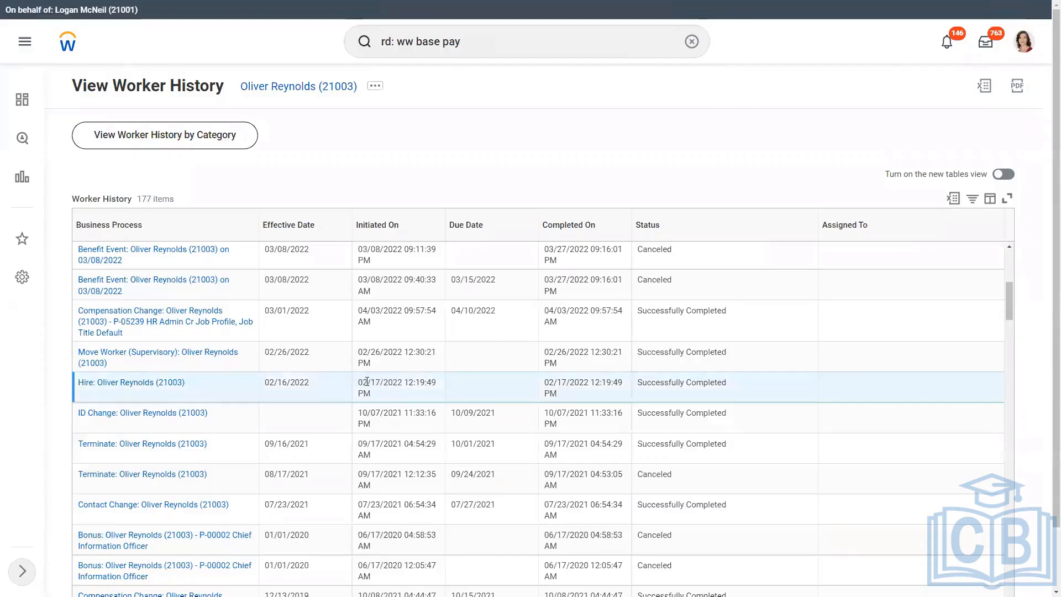
View the worker history by category and check the start date of the latest hire under Staffing
{"action": "left_click", "coordinate": [128, 229]}
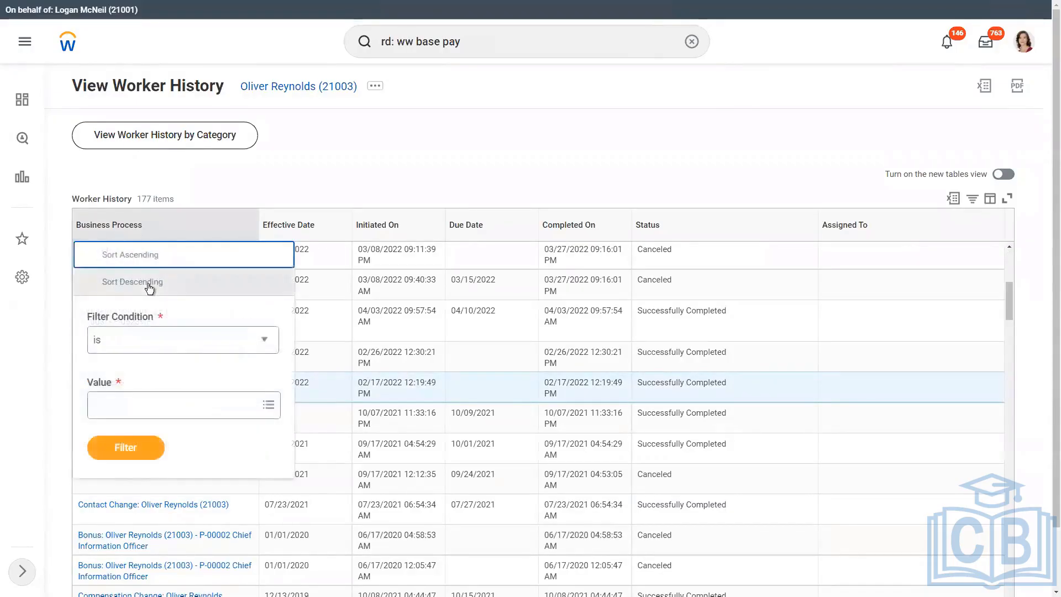
{"action": "left_click", "coordinate": [185, 136]}
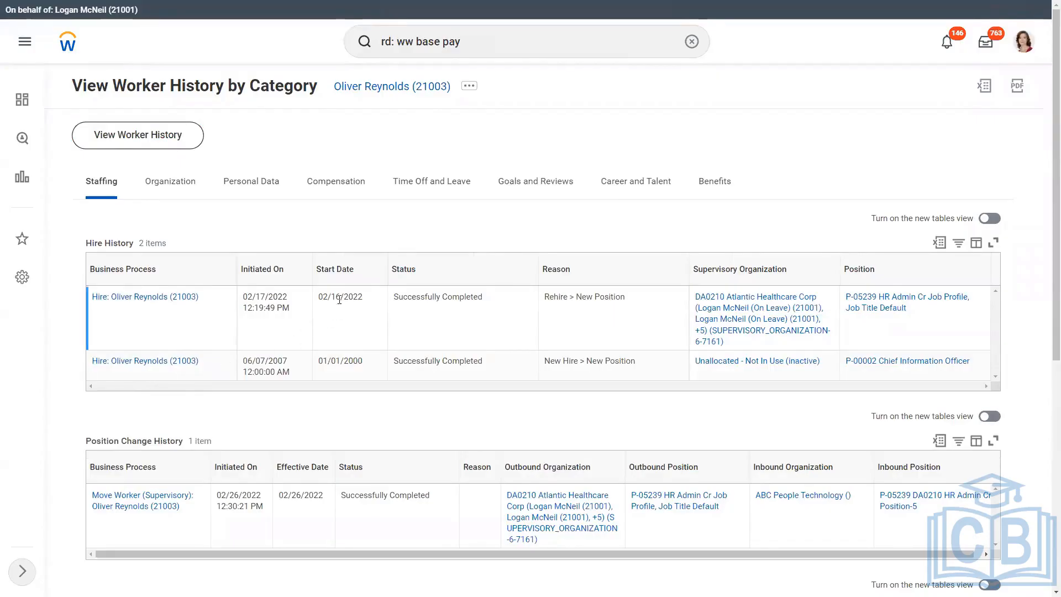
{"action": "left_click_drag", "start_coordinate": [326, 299], "coordinate": [352, 298]}
{"action": "left_click", "coordinate": [353, 297]}
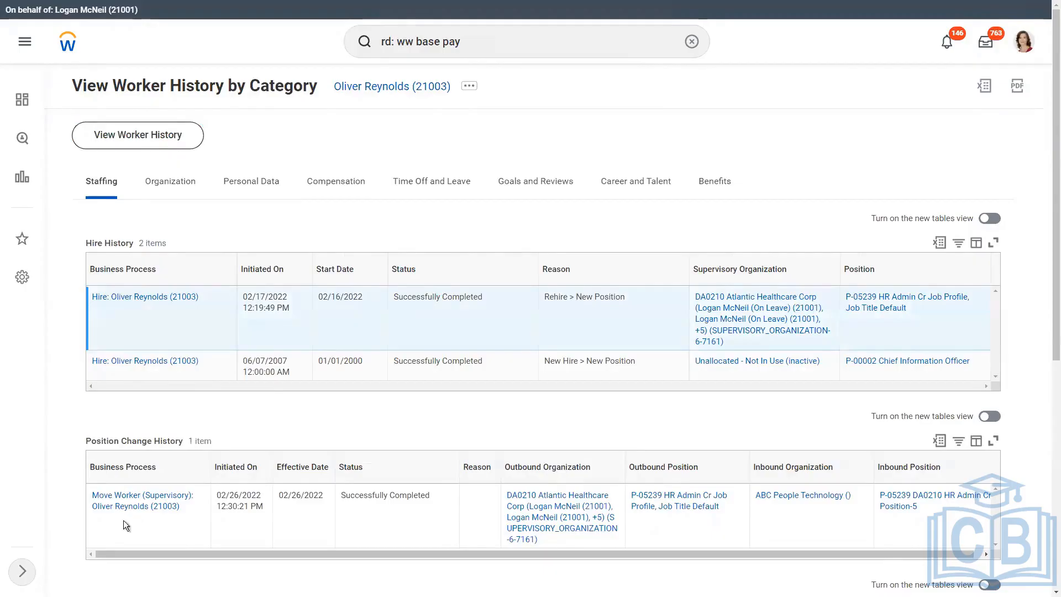
Search for "rd: ww base pay details" and open the WW Base Pay Details report definition
{"action": "left_click", "coordinate": [479, 43]}
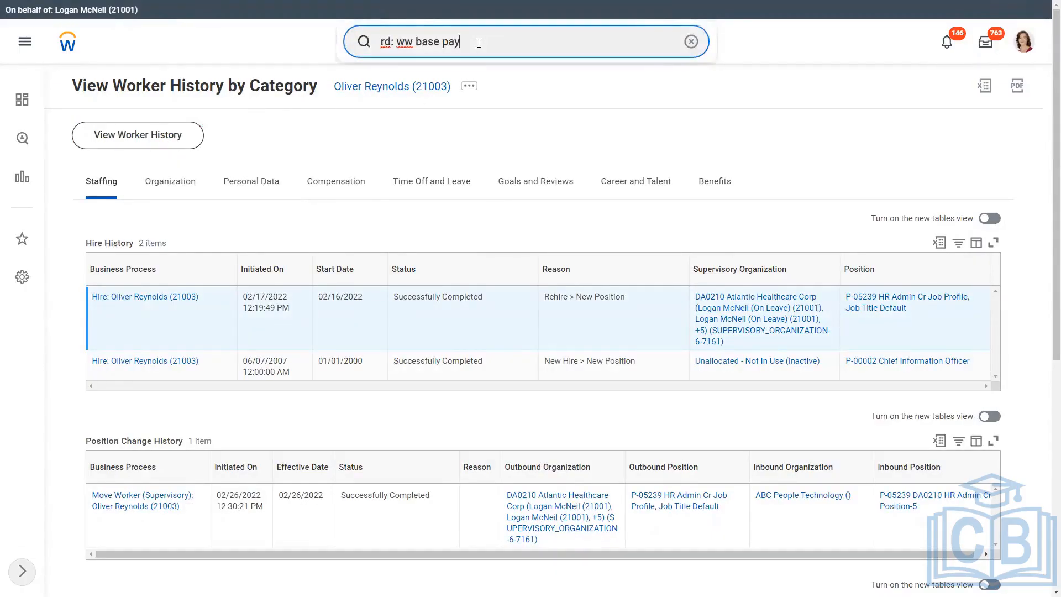
{"action": "type", "text": "details"}
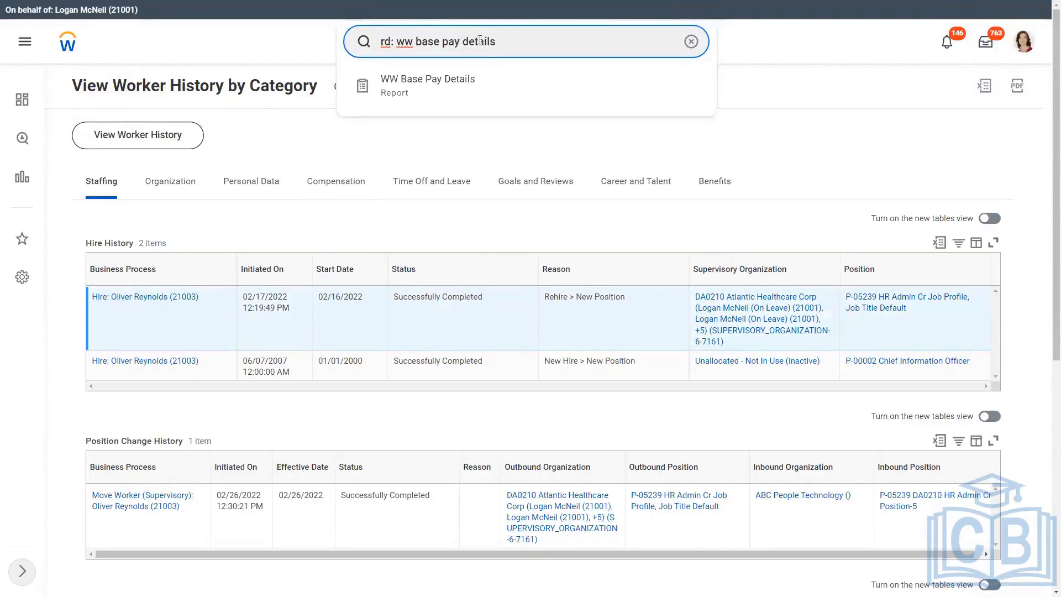
{"action": "left_click", "coordinate": [428, 95]}
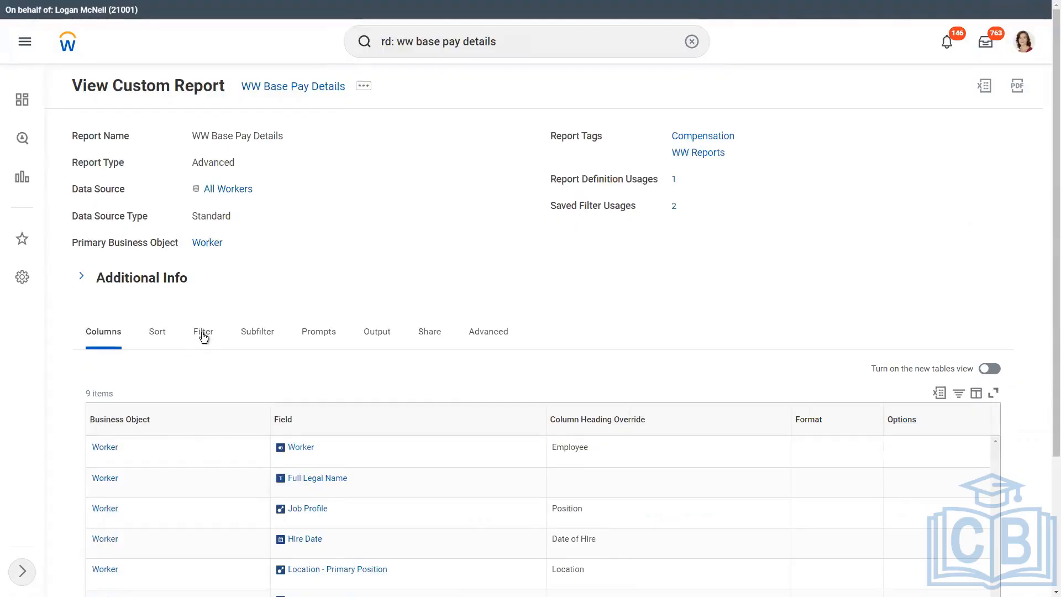
Examine the report's instance filter conditions and the default values of its Hire Date prompts
{"action": "left_click", "coordinate": [202, 336]}
{"action": "scroll", "coordinate": [360, 263], "scroll_direction": "down", "scroll_amount": 4}
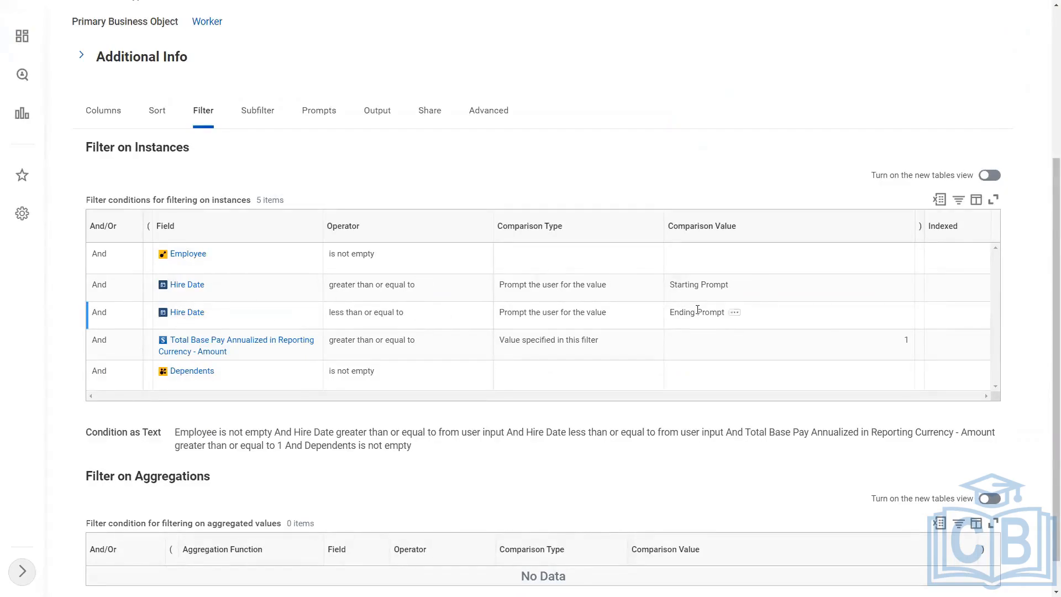
{"action": "left_click", "coordinate": [547, 314]}
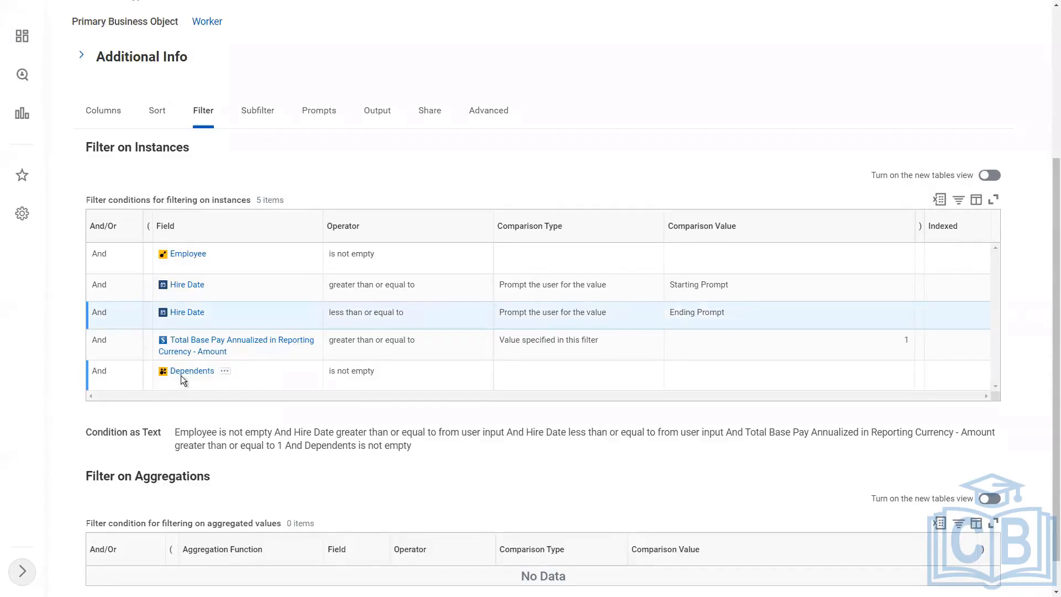
{"action": "left_click", "coordinate": [309, 370]}
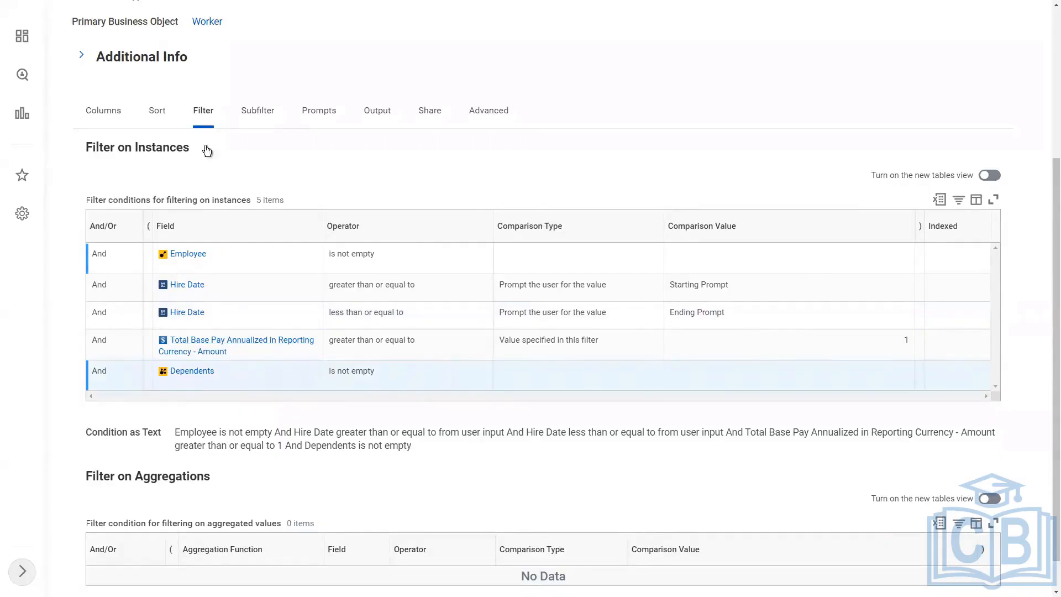
{"action": "left_click", "coordinate": [327, 114]}
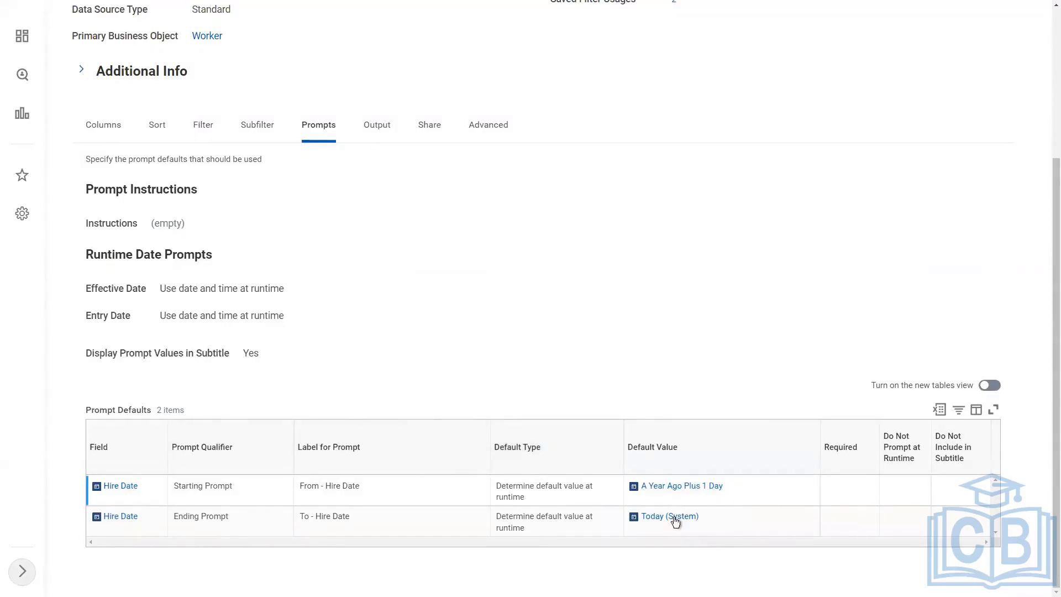
{"action": "scroll", "coordinate": [431, 133], "scroll_direction": "up", "scroll_amount": 1}
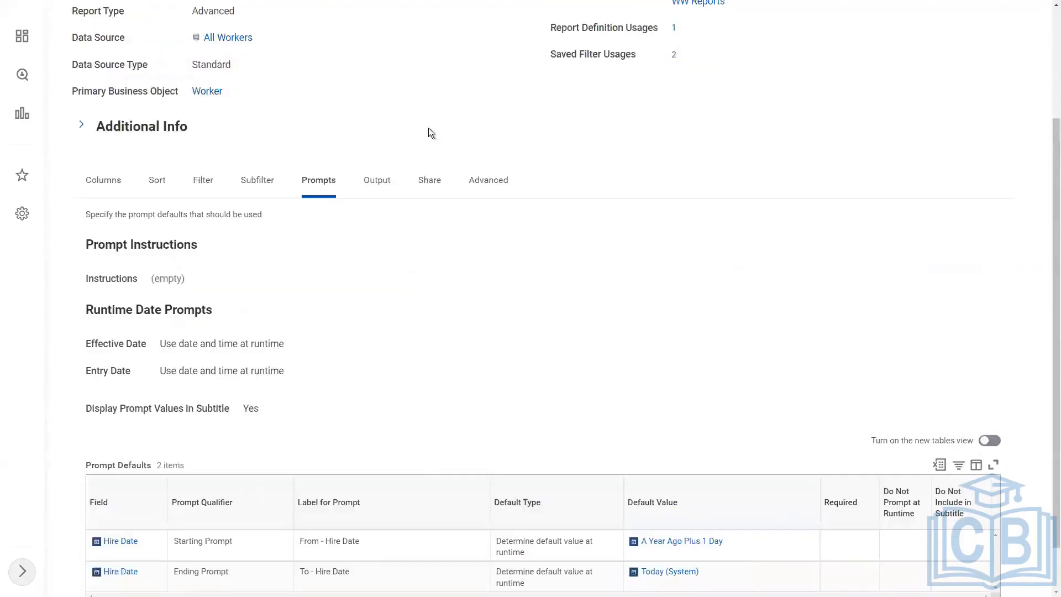
Run the WW Base Pay Details report with the default hire date range, 04/18/2021 to 04/17/2022
{"action": "scroll", "coordinate": [431, 132], "scroll_direction": "up", "scroll_amount": 3}
{"action": "left_click", "coordinate": [363, 86]}
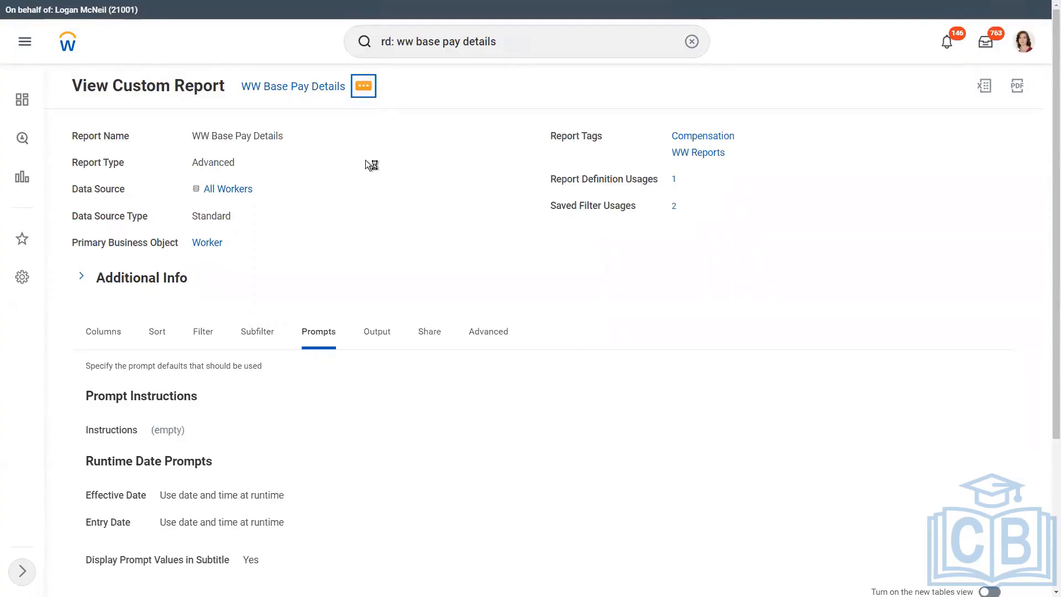
{"action": "mouse_move", "coordinate": [426, 143]}
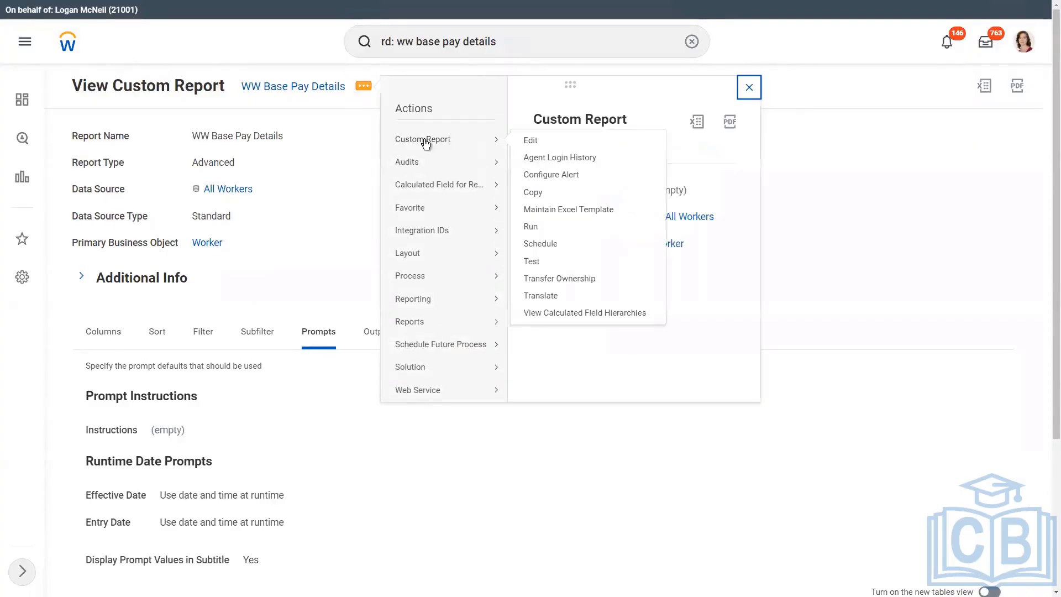
{"action": "left_click", "coordinate": [535, 227]}
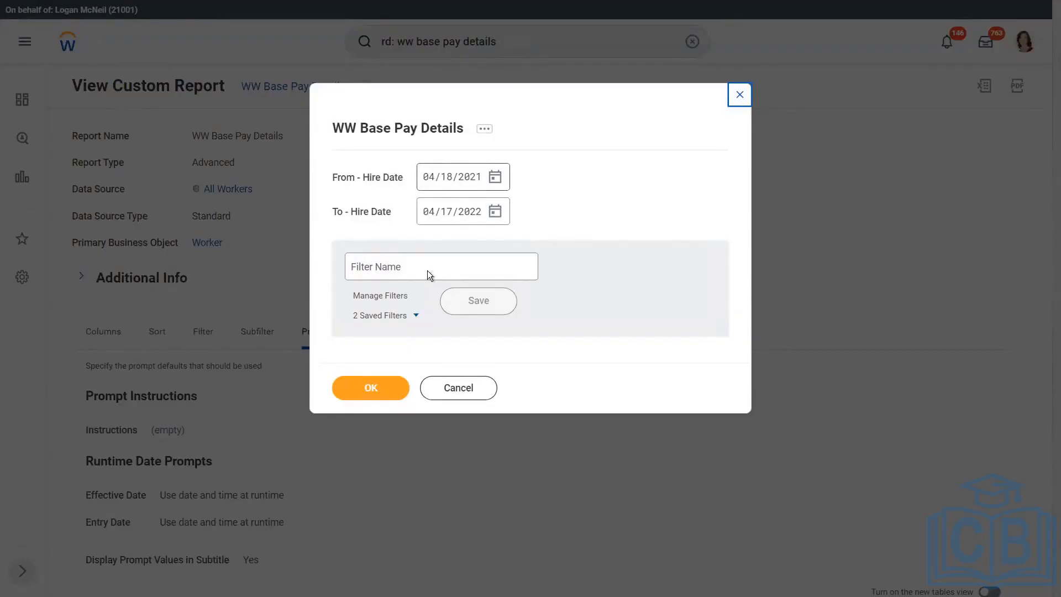
{"action": "left_click", "coordinate": [369, 394]}
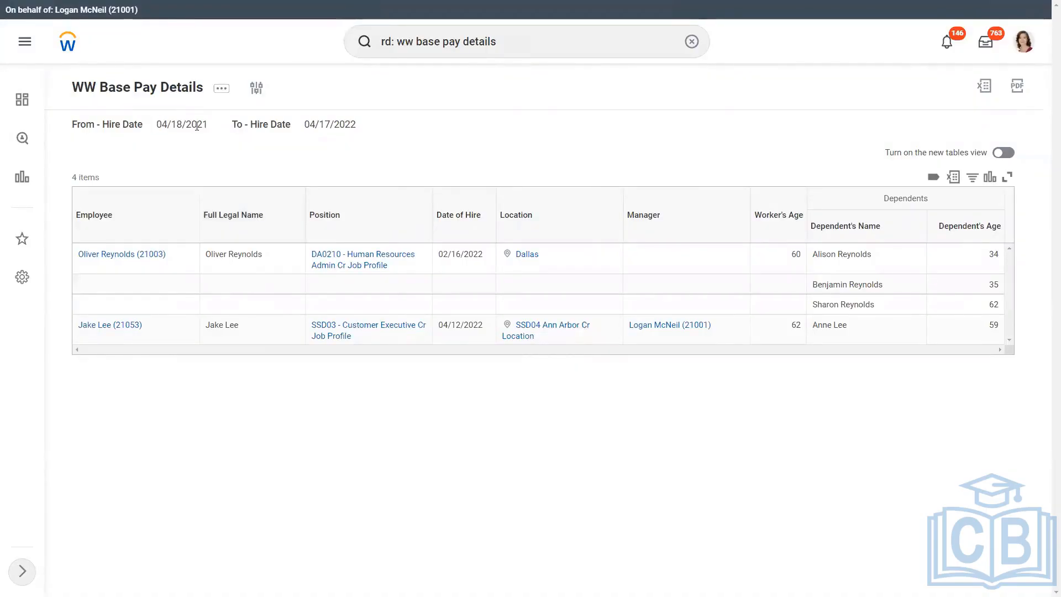
Compare the report's hire date range with the first employee's date of hire
{"action": "left_click_drag", "start_coordinate": [197, 126], "coordinate": [156, 125]}
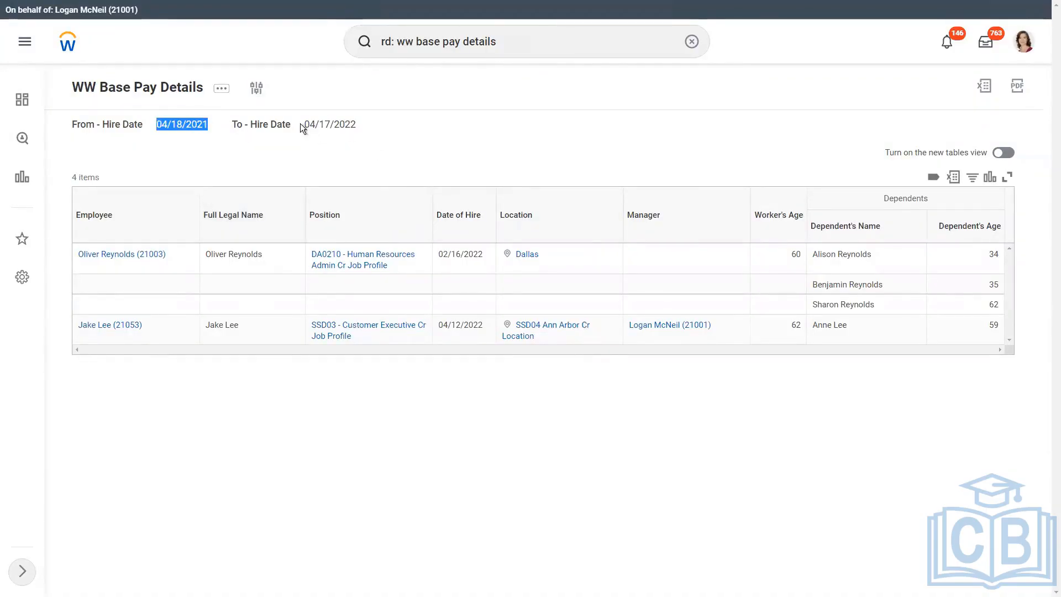
{"action": "left_click_drag", "start_coordinate": [304, 125], "coordinate": [358, 125]}
{"action": "left_click", "coordinate": [130, 387]}
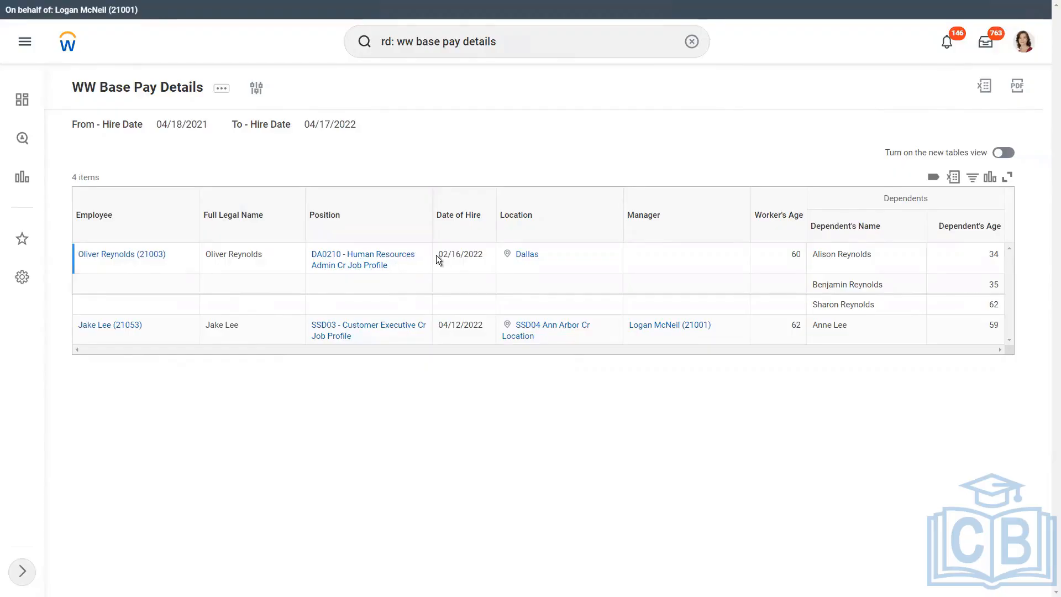
{"action": "left_click_drag", "start_coordinate": [437, 255], "coordinate": [481, 256]}
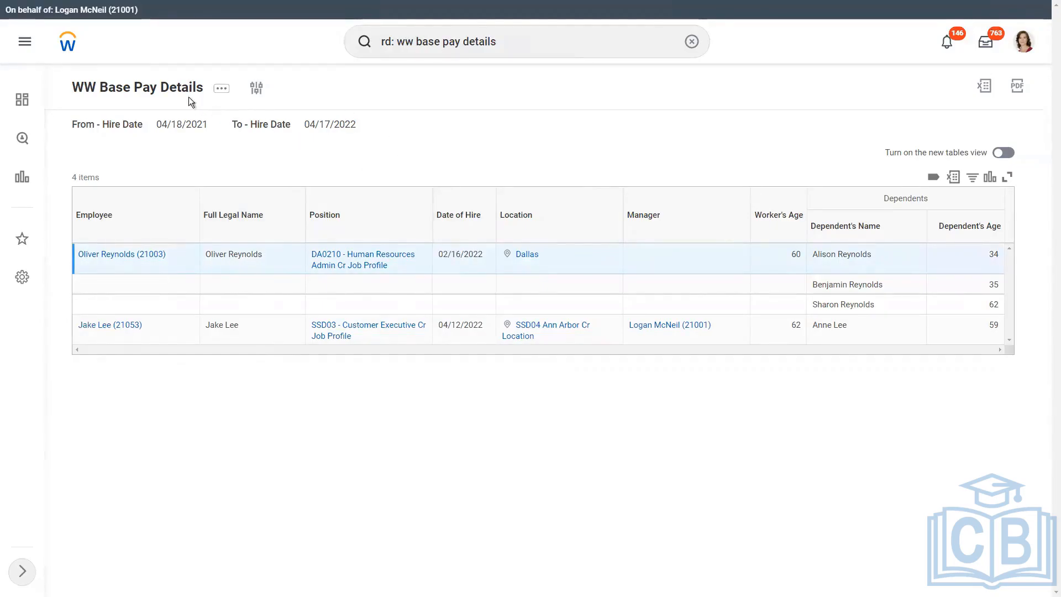
Reopen the WW Base Pay Details report definition and check the authorized user in its sharing options
{"action": "left_click", "coordinate": [166, 93]}
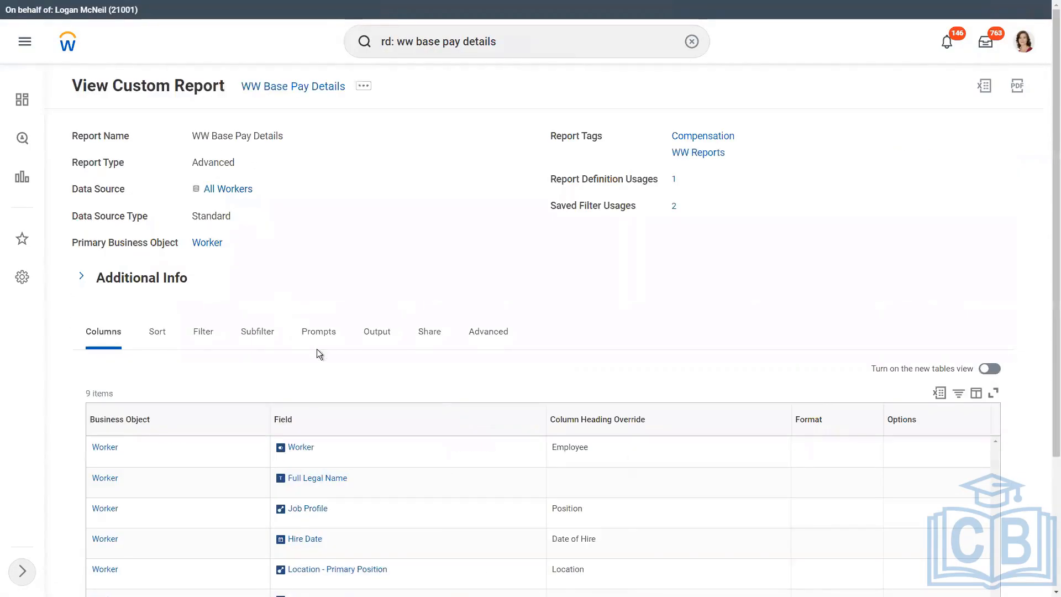
{"action": "left_click", "coordinate": [434, 338]}
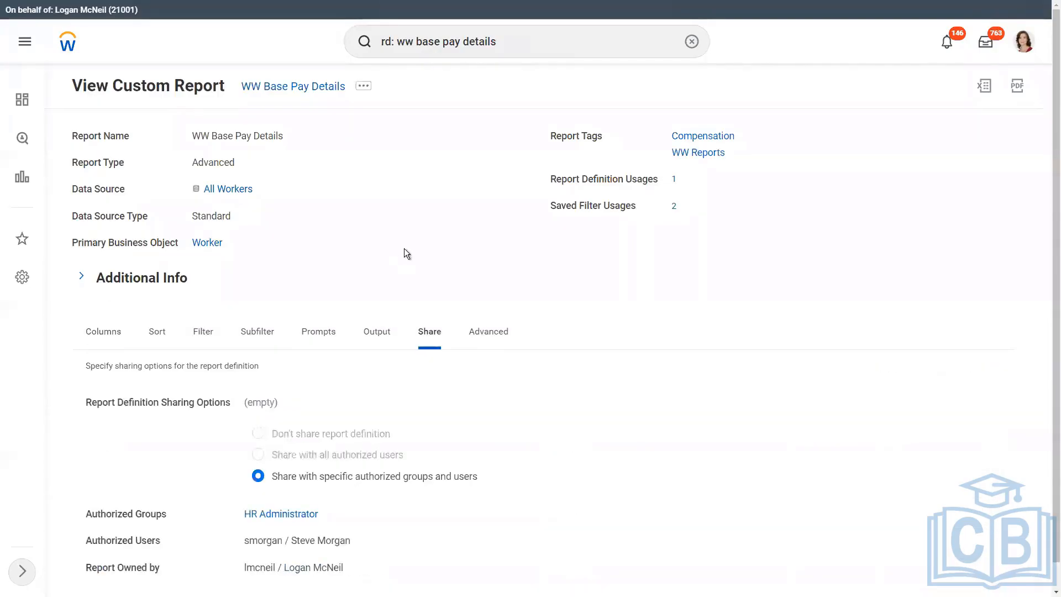
{"action": "scroll", "coordinate": [406, 249], "scroll_direction": "down", "scroll_amount": 1}
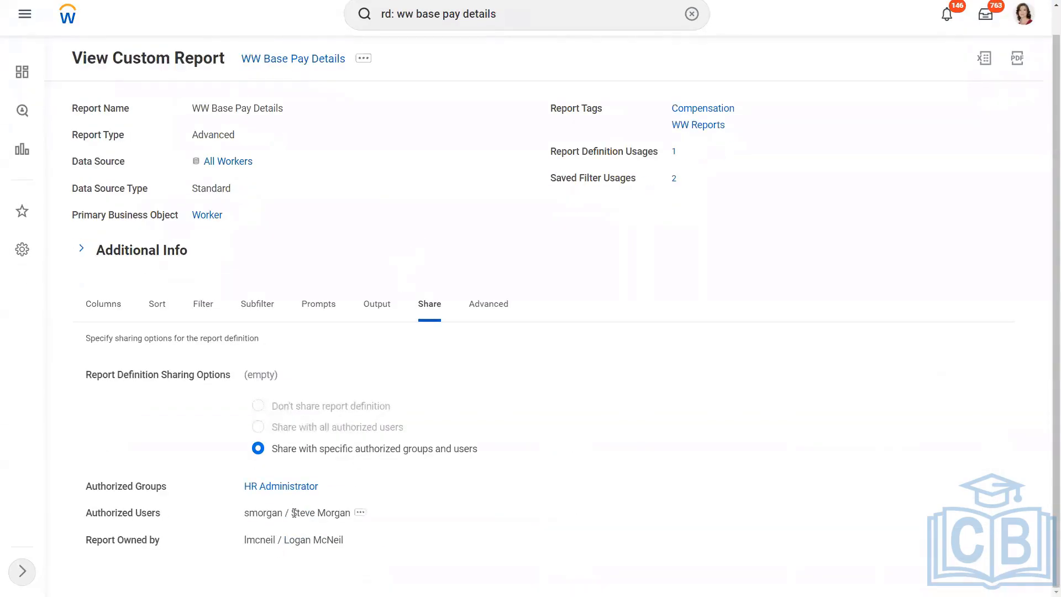
{"action": "left_click_drag", "start_coordinate": [292, 513], "coordinate": [351, 514]}
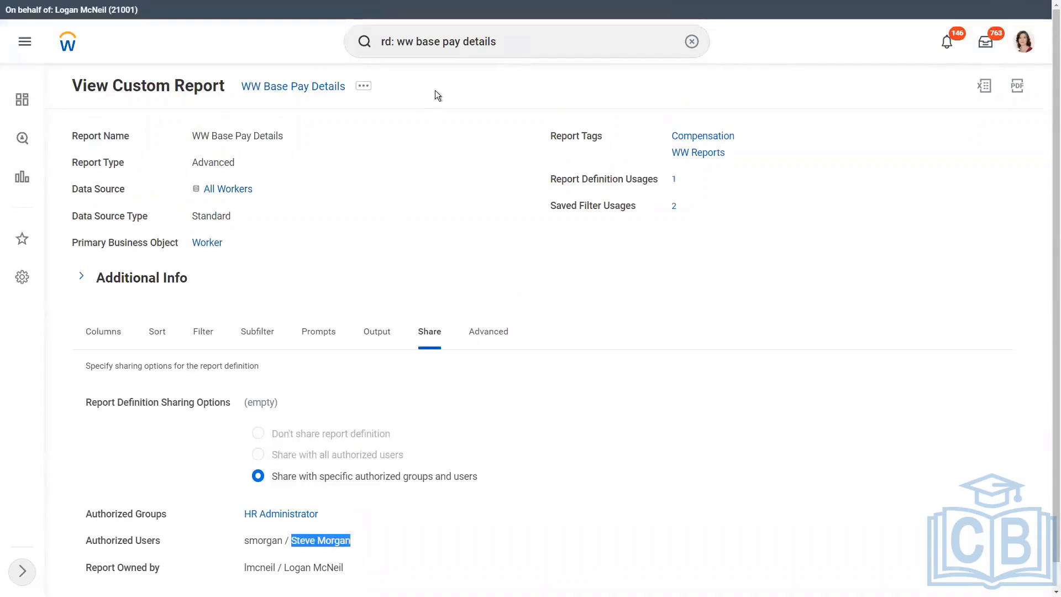
Start a proxy session acting as the authorized user listed in the report's sharing options
{"action": "left_click", "coordinate": [469, 42]}
{"action": "key", "text": "ctrl+a"}
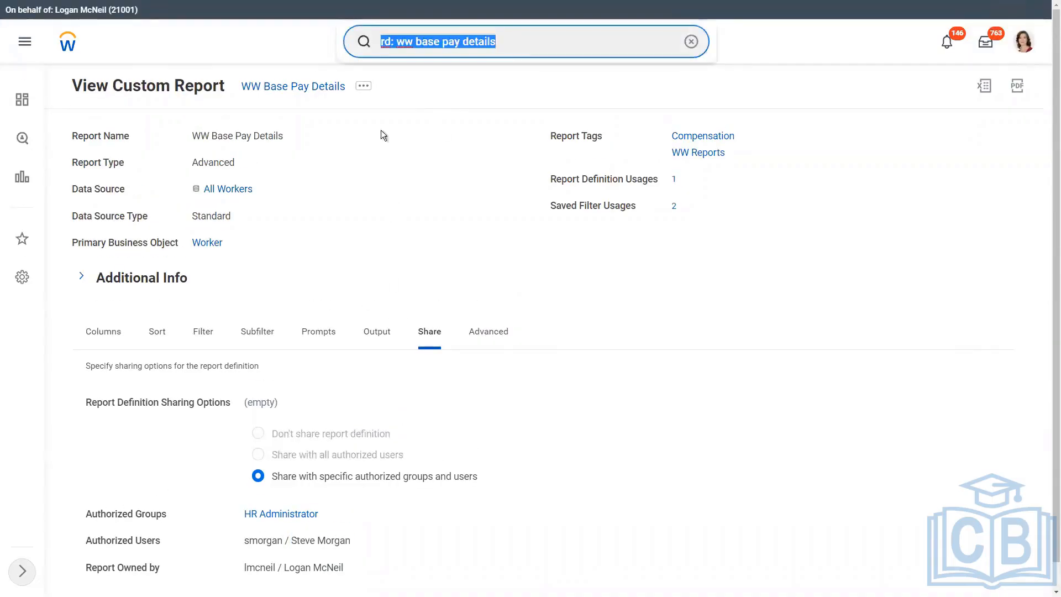
{"action": "type", "text": "star"}
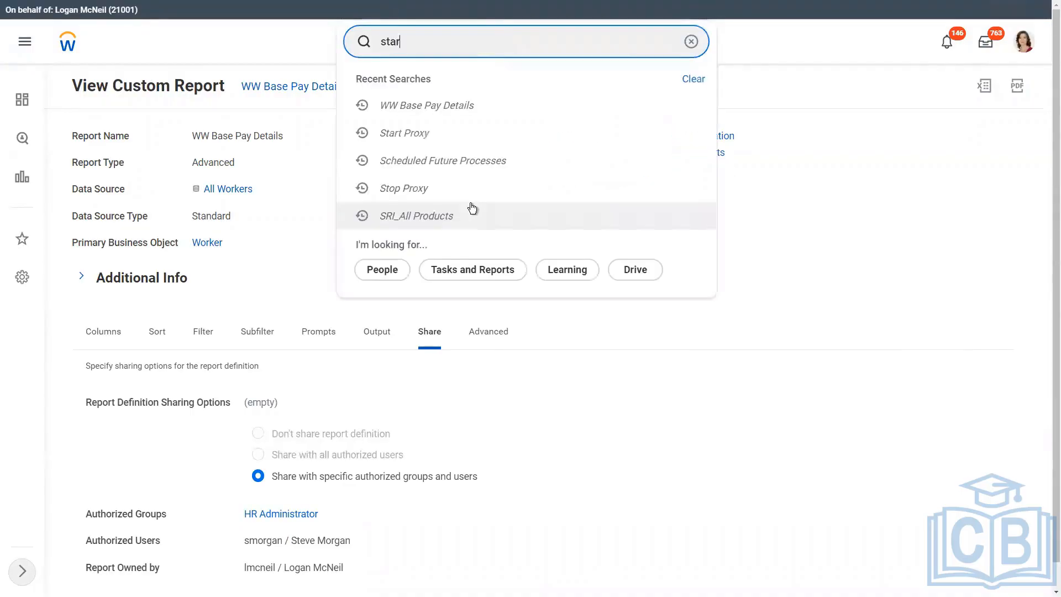
{"action": "type", "text": "t proxy"}
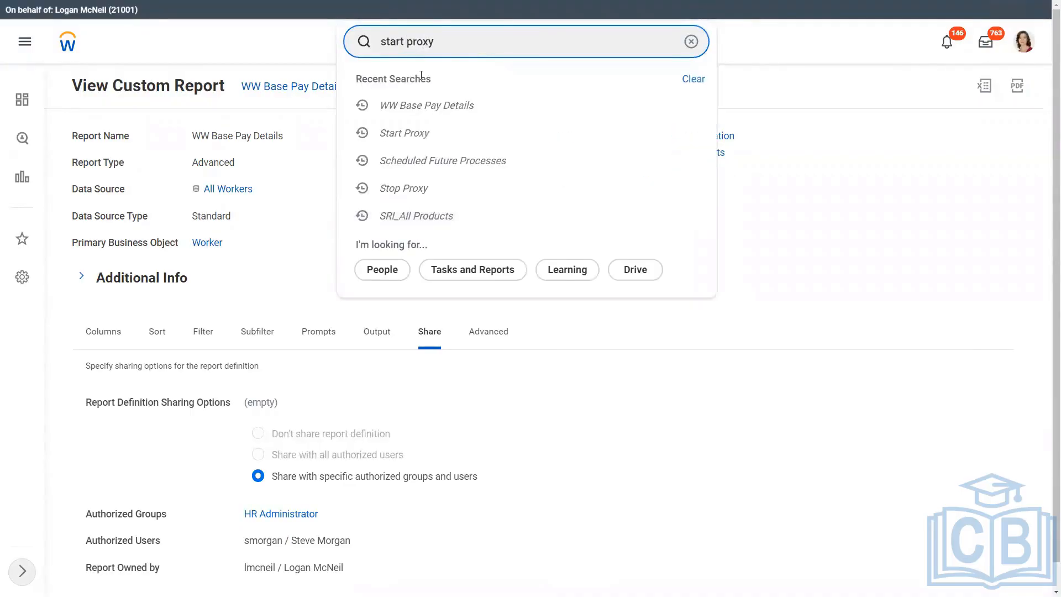
{"action": "left_click", "coordinate": [418, 90]}
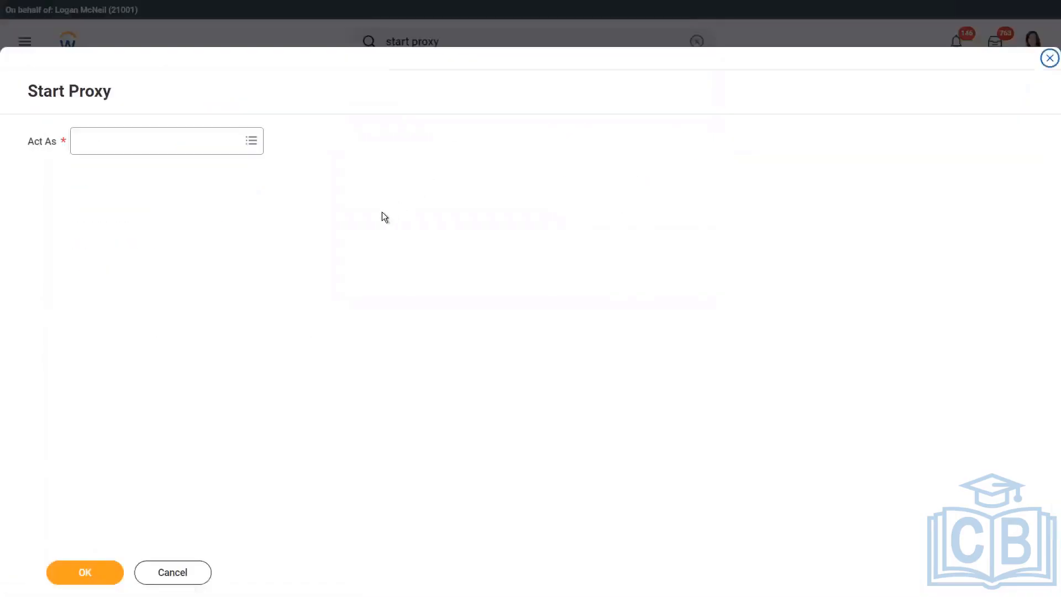
{"action": "left_click", "coordinate": [98, 142]}
{"action": "type", "text": "st"}
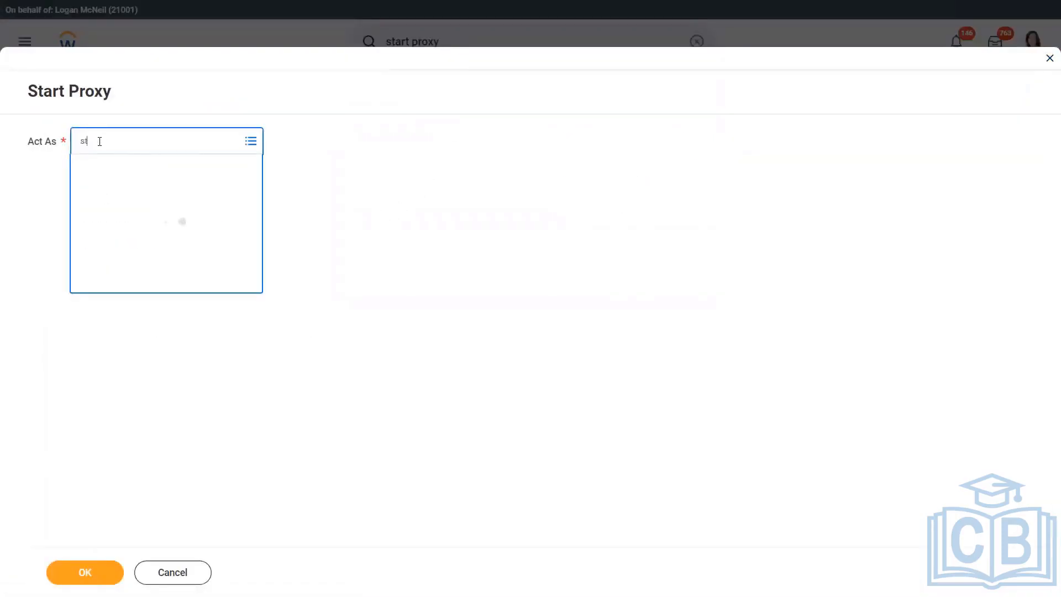
{"action": "type", "text": "eve morgan"}
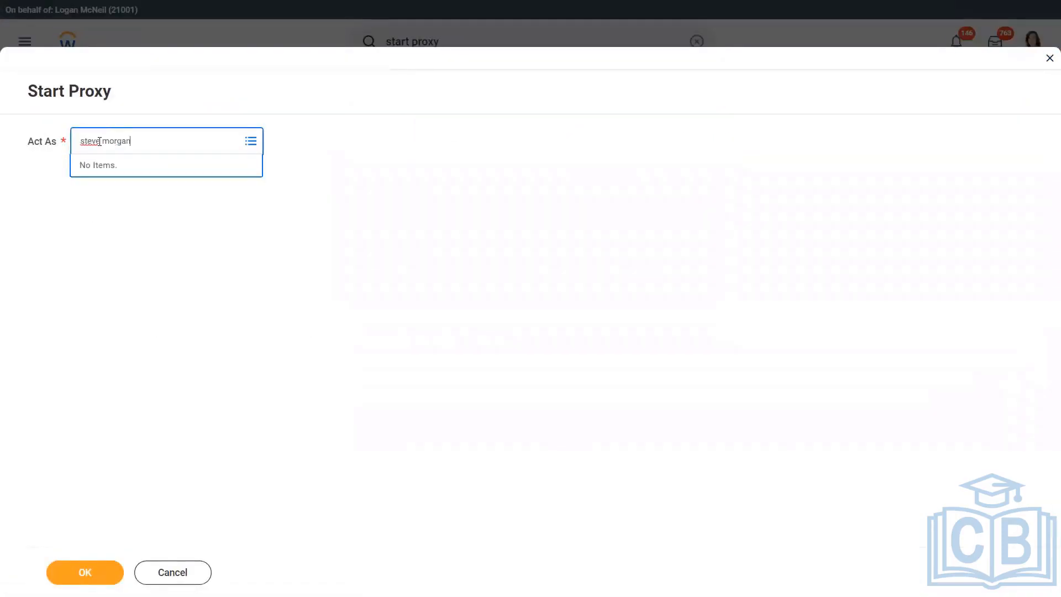
{"action": "key", "text": "Return"}
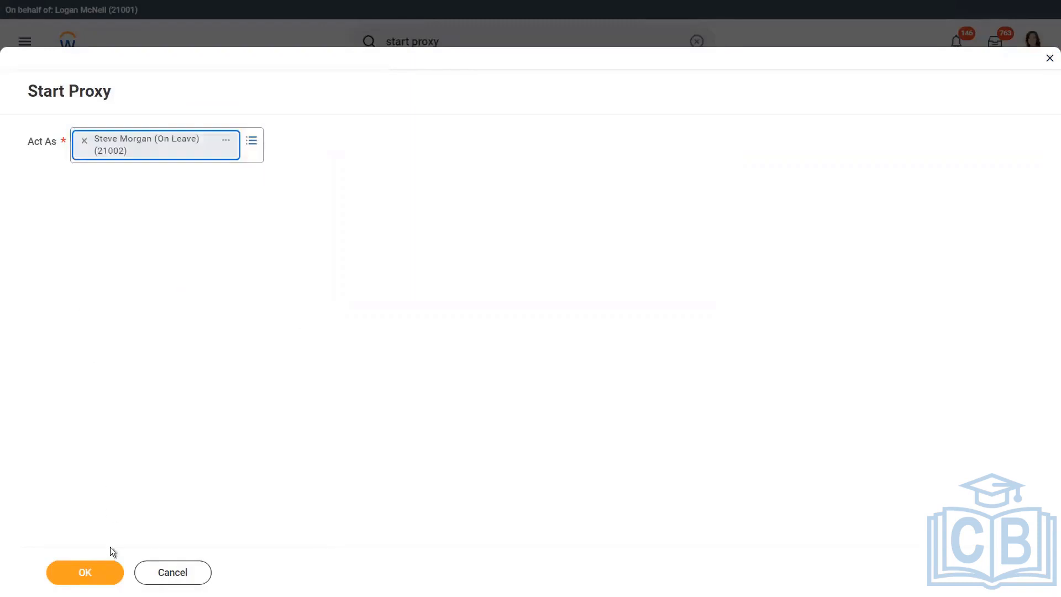
{"action": "left_click", "coordinate": [99, 576]}
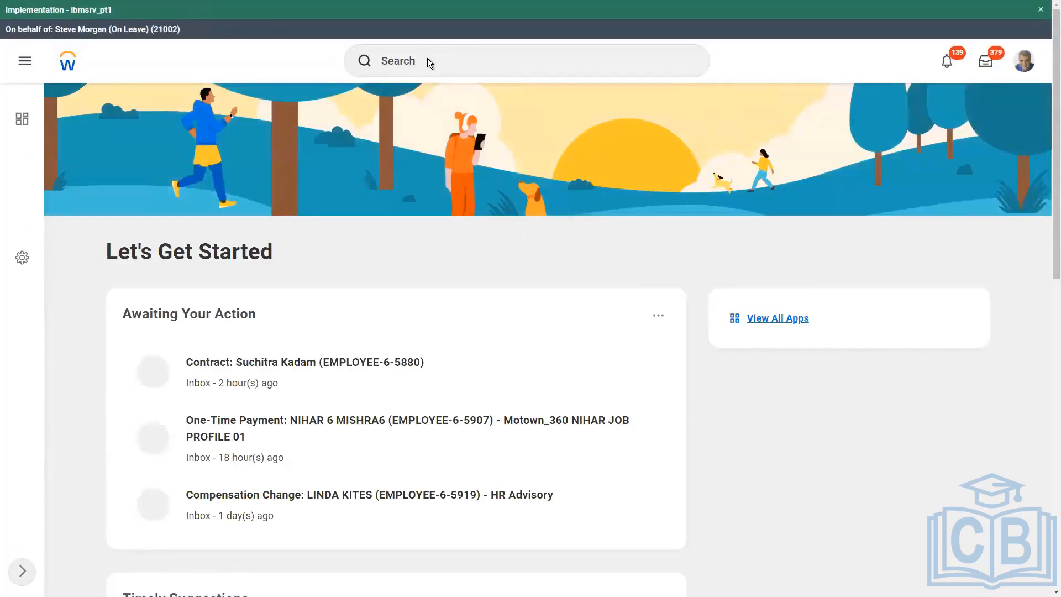
Find and run the WW Base Pay Details report as the authorized user with the default hire dates, 04/18/2021 to 04/17/2022
{"action": "left_click", "coordinate": [420, 63]}
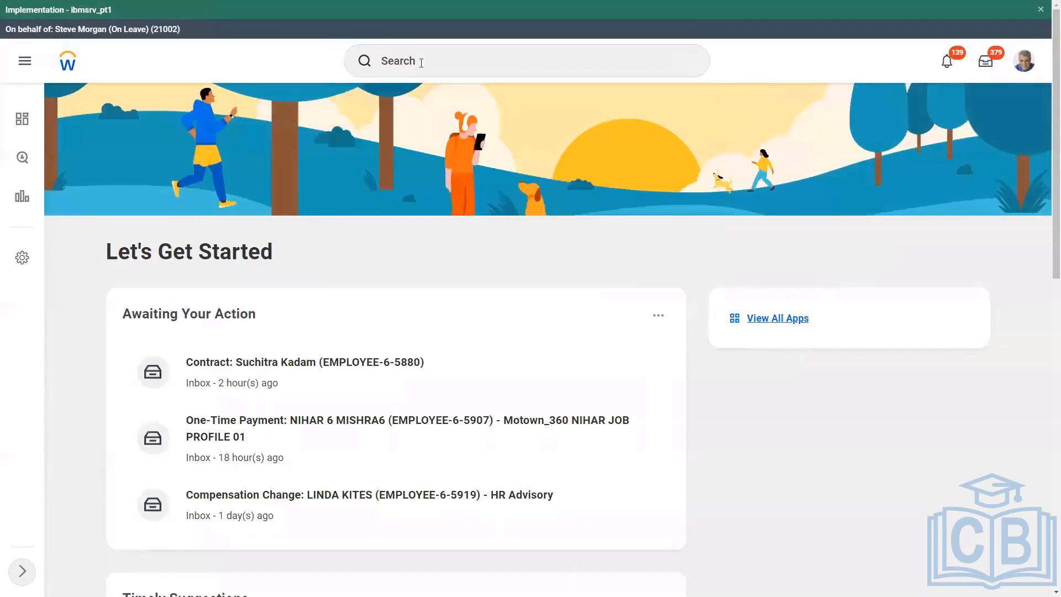
{"action": "scroll", "coordinate": [420, 62], "scroll_direction": "down", "scroll_amount": 10}
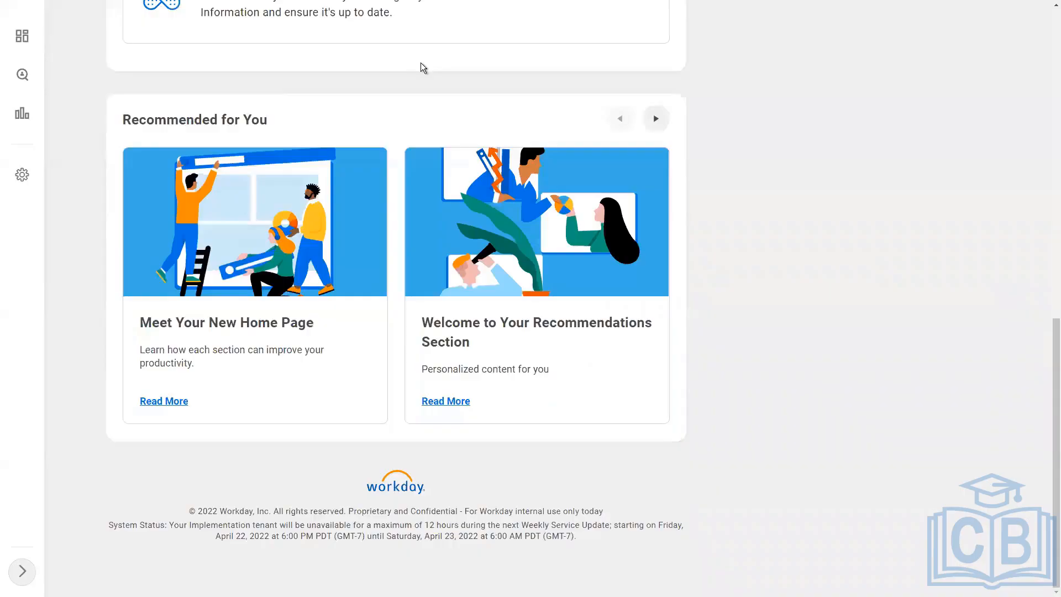
{"action": "scroll", "coordinate": [420, 64], "scroll_direction": "up", "scroll_amount": 10}
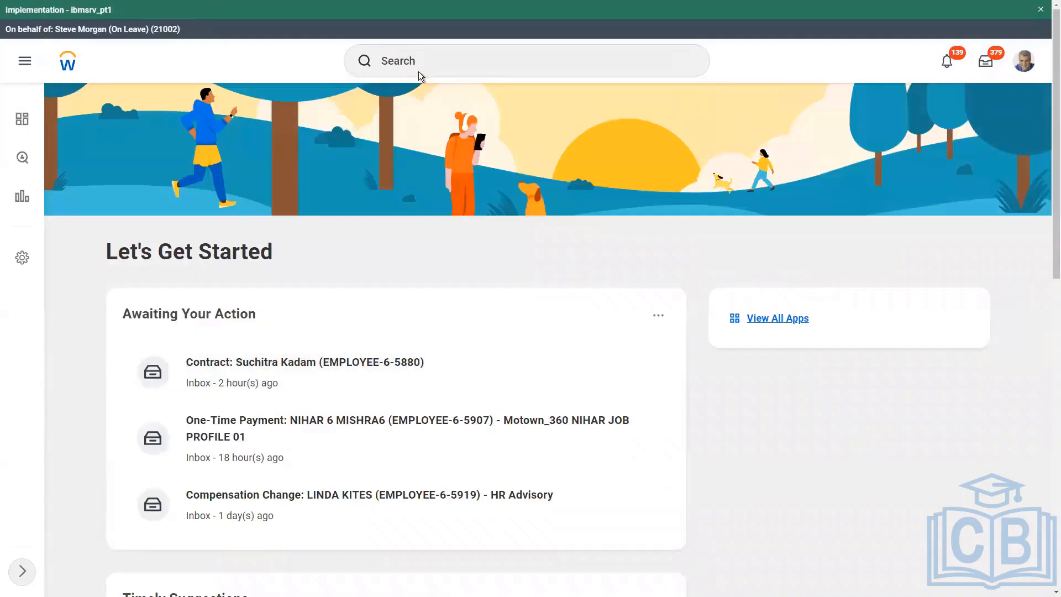
{"action": "left_click", "coordinate": [429, 63]}
{"action": "type", "text": "ww base"}
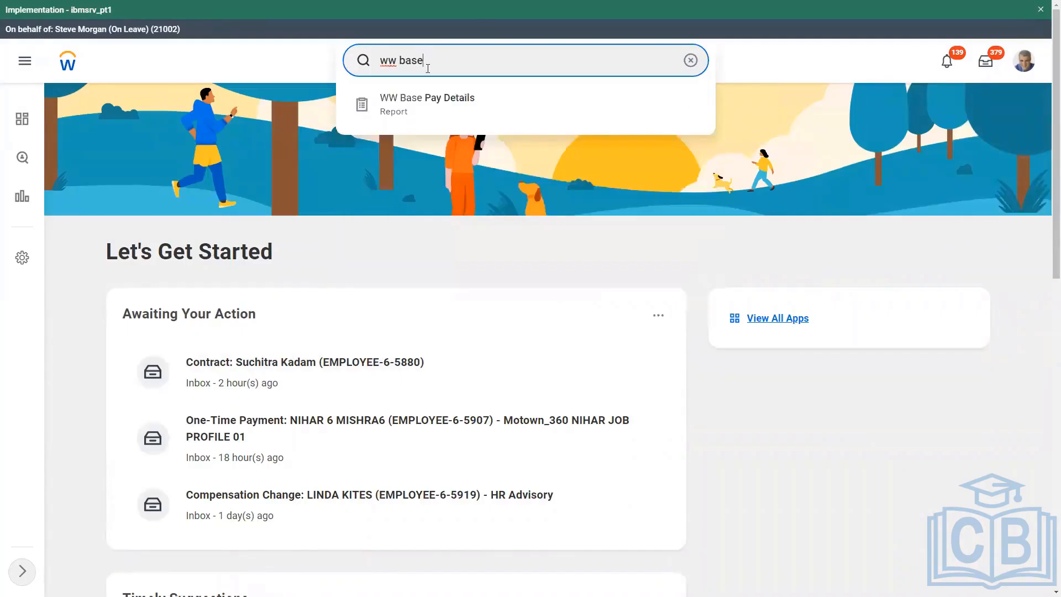
{"action": "left_click", "coordinate": [420, 105]}
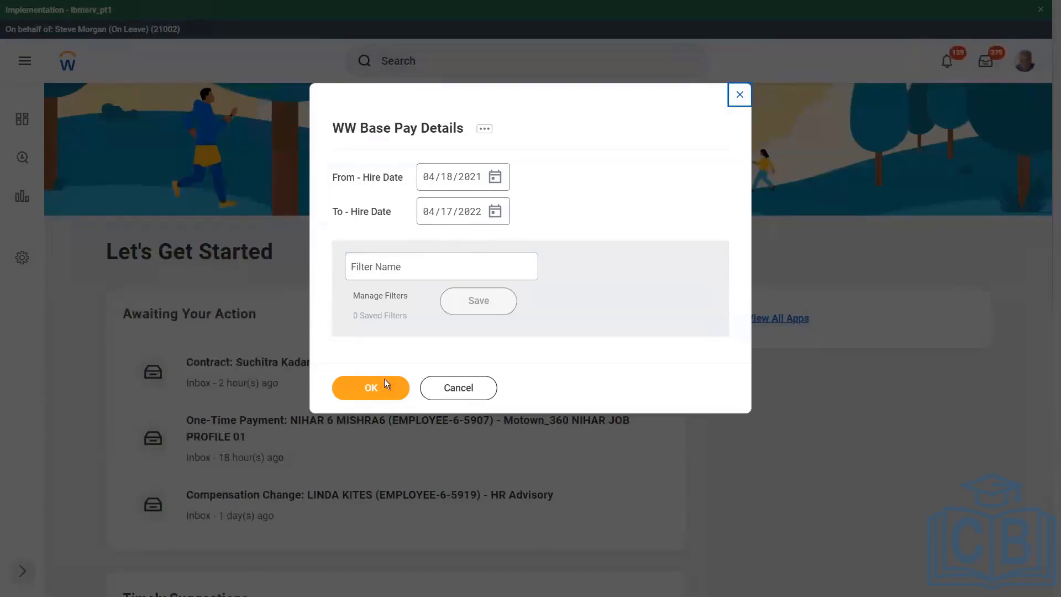
{"action": "left_click", "coordinate": [371, 392]}
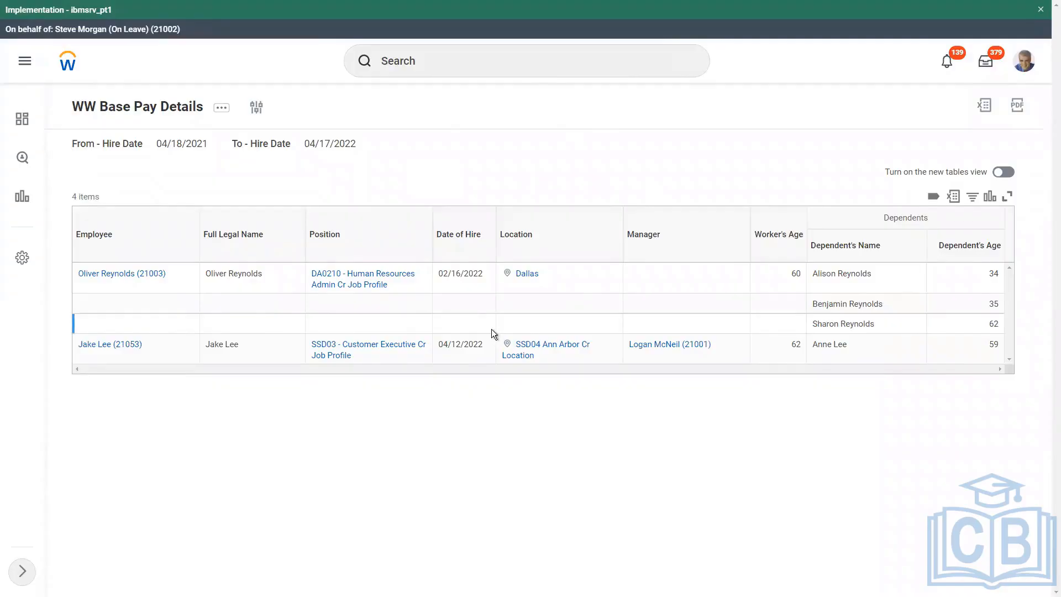
Check the report's From and To Hire Date prompts without running it again
{"action": "left_click", "coordinate": [427, 62]}
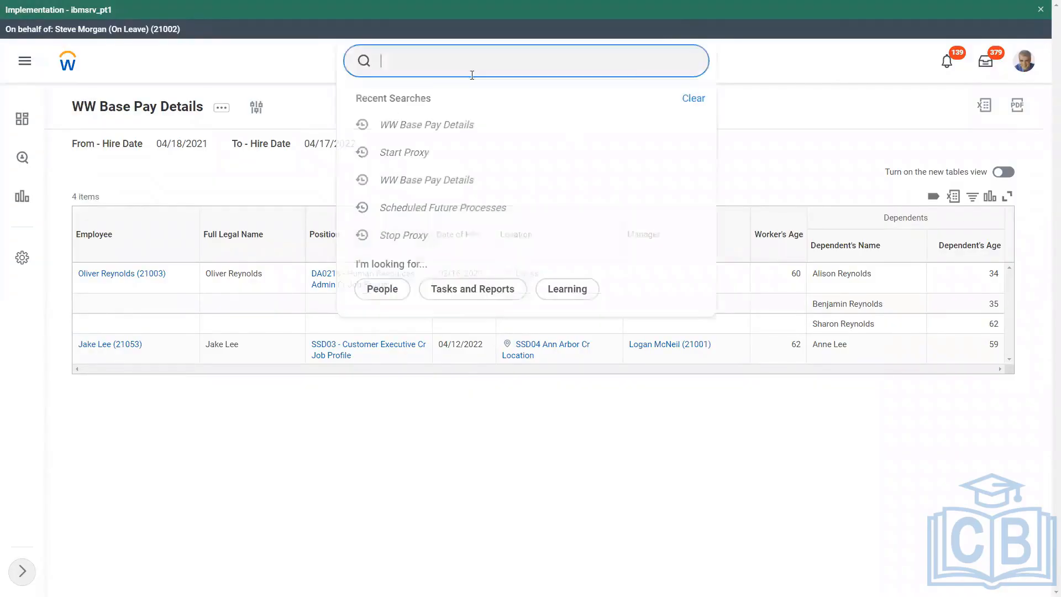
{"action": "left_click", "coordinate": [801, 118]}
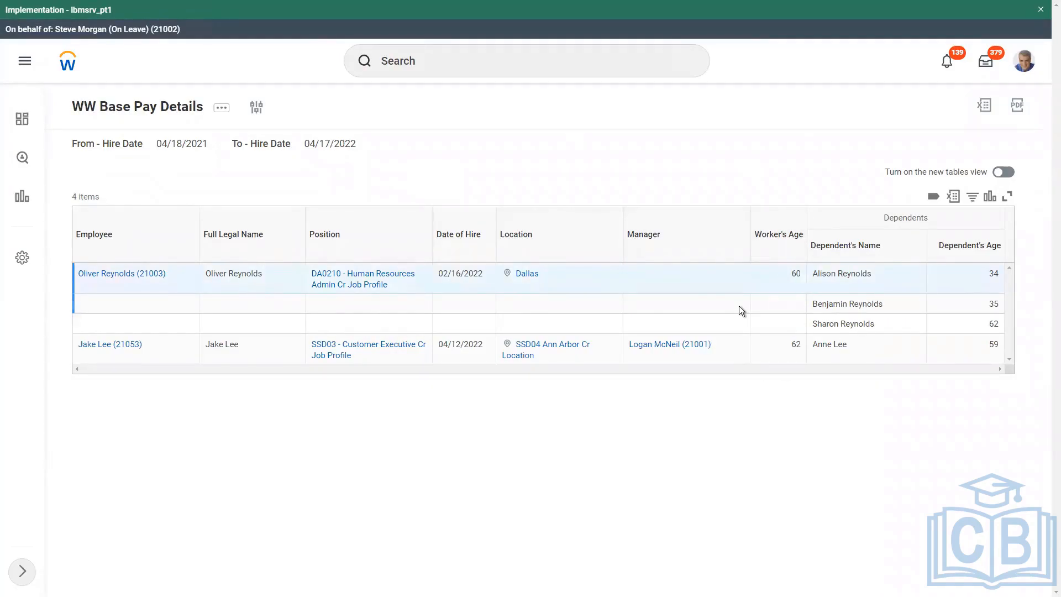
{"action": "left_click", "coordinate": [258, 109]}
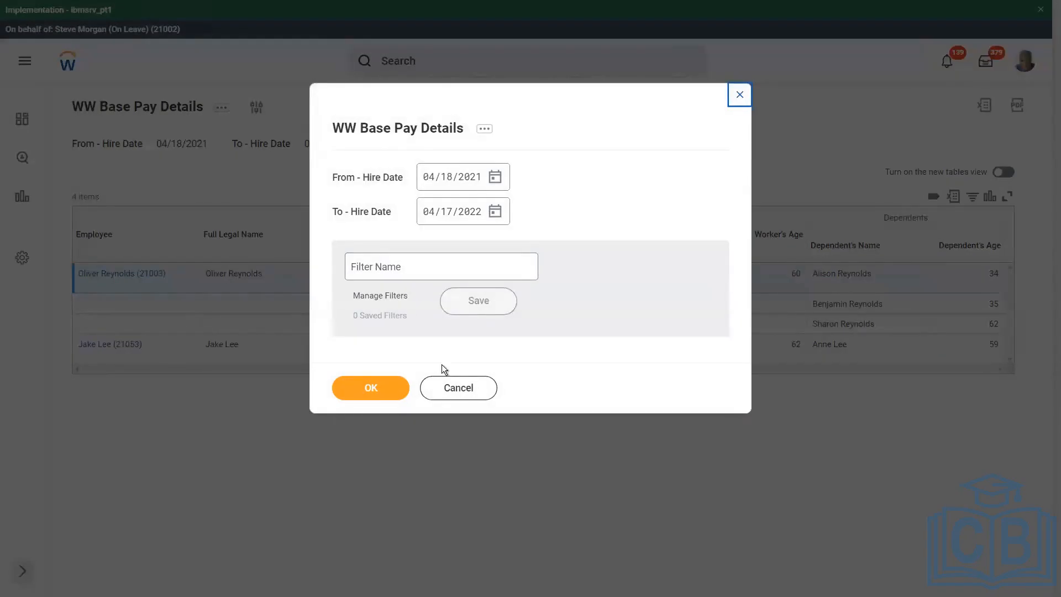
{"action": "left_click", "coordinate": [458, 388]}
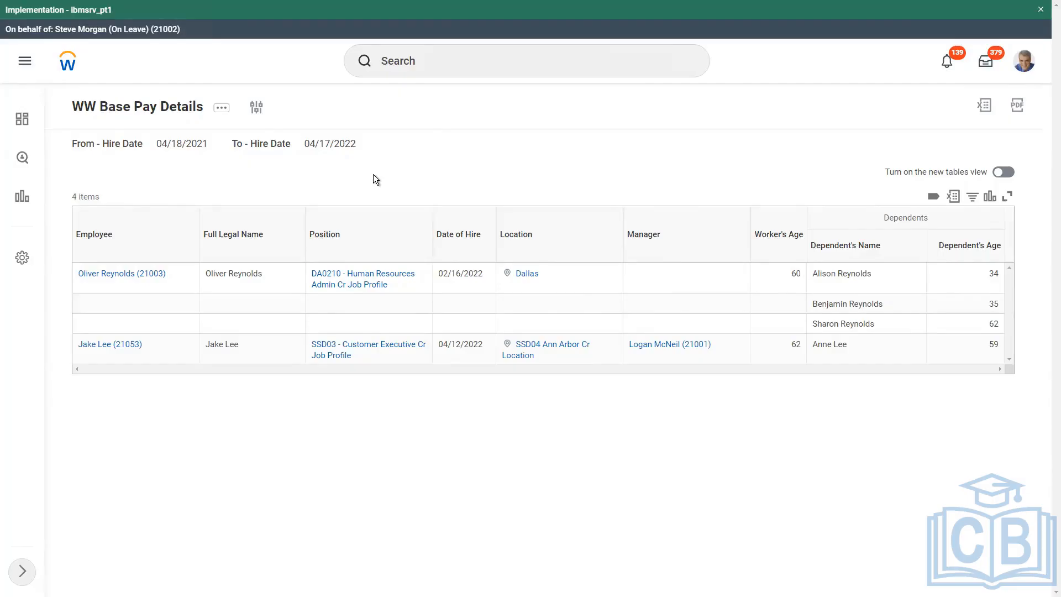
{"action": "left_click", "coordinate": [425, 62]}
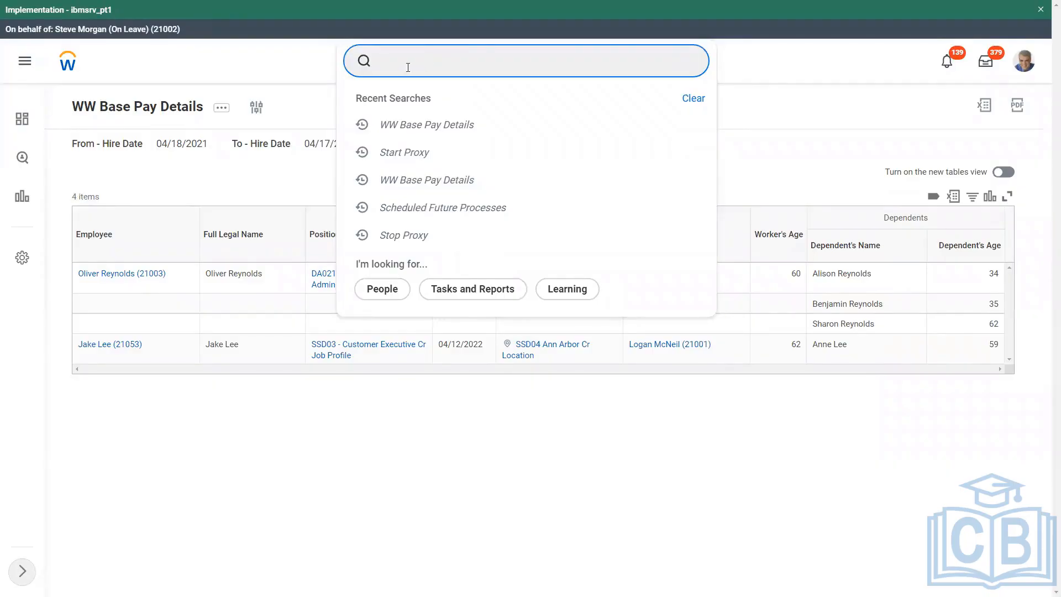
{"action": "left_click", "coordinate": [756, 157]}
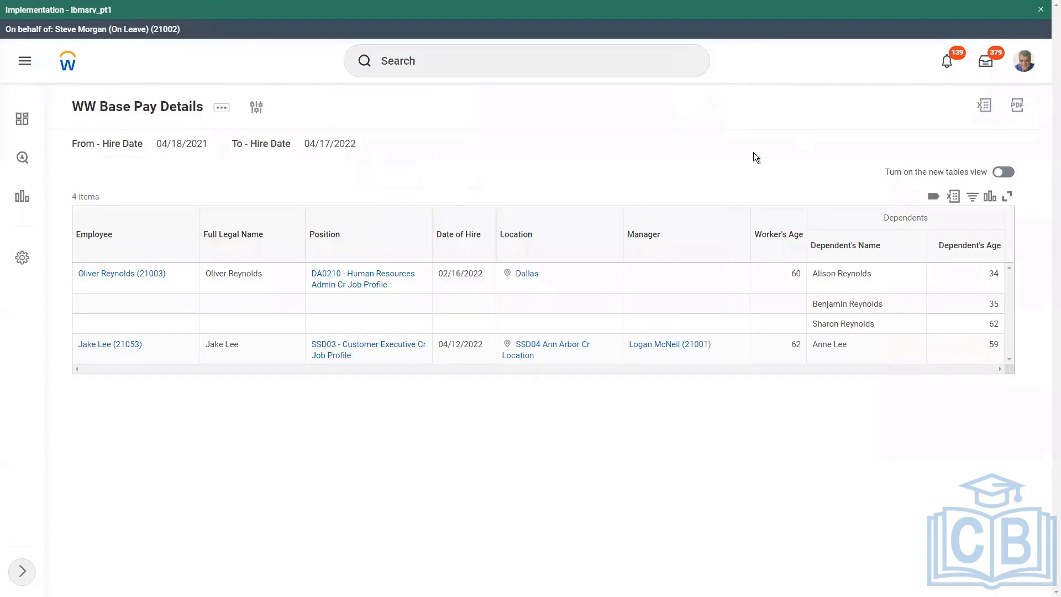
Start a proxy session acting as the first employee listed in the report results
{"action": "left_click", "coordinate": [413, 57]}
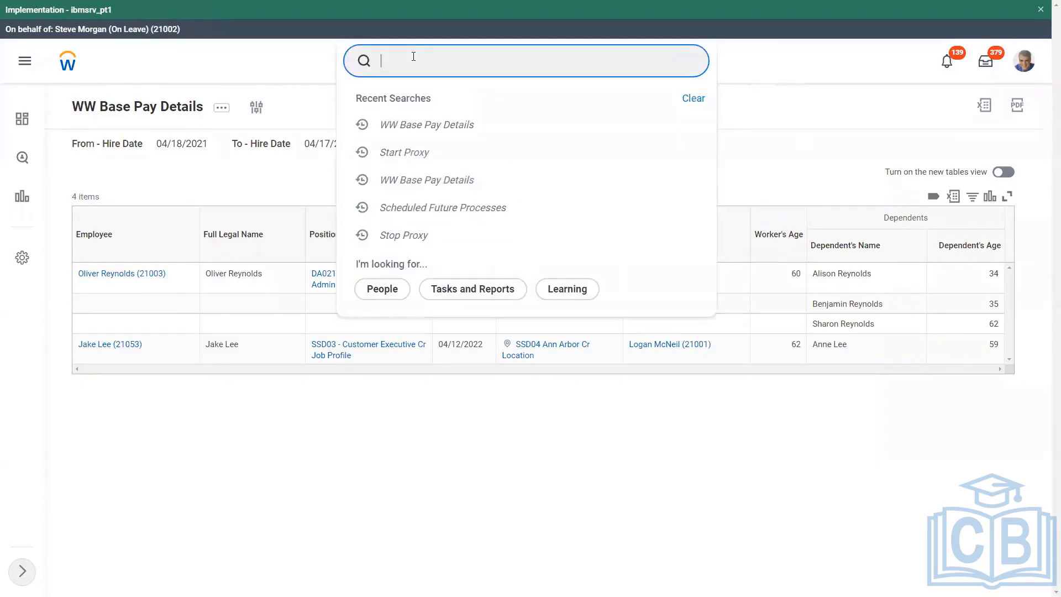
{"action": "type", "text": "start proxy"}
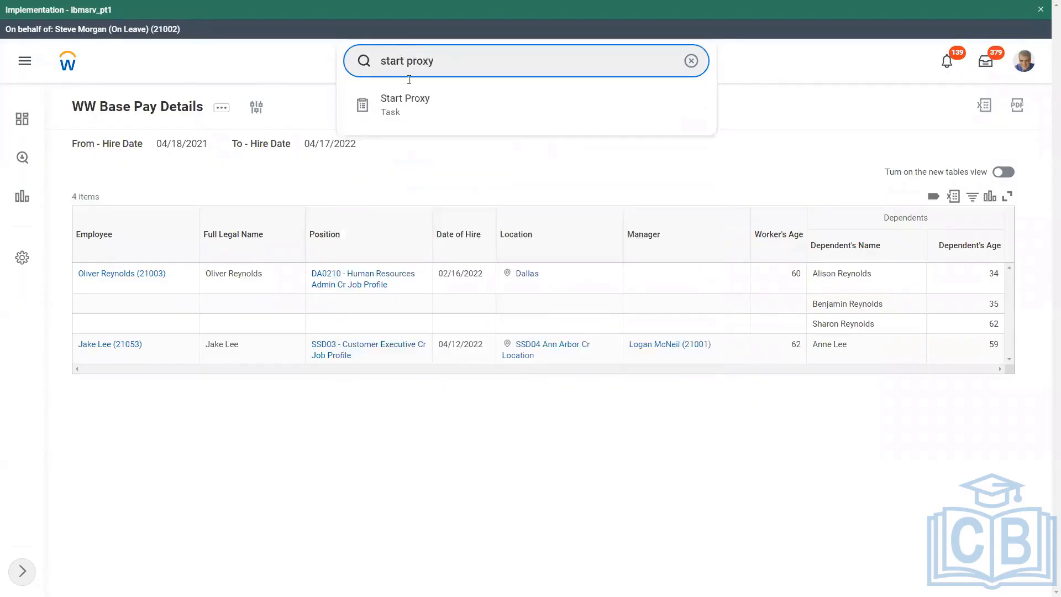
{"action": "left_click", "coordinate": [407, 105]}
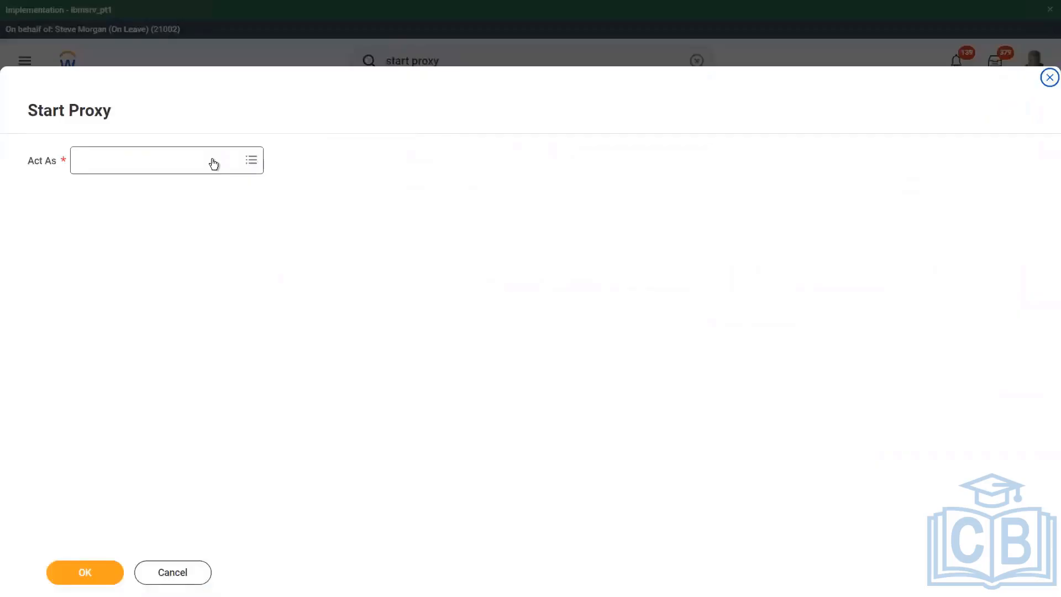
{"action": "left_click", "coordinate": [211, 160]}
{"action": "type", "text": "olive"}
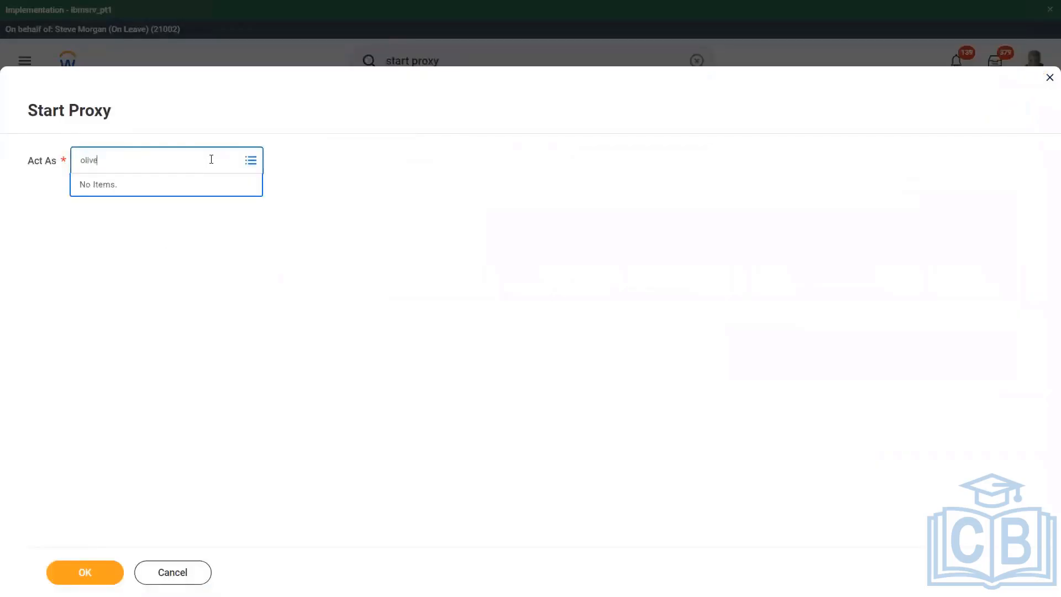
{"action": "type", "text": "r reynolds"}
{"action": "key", "text": "Return"}
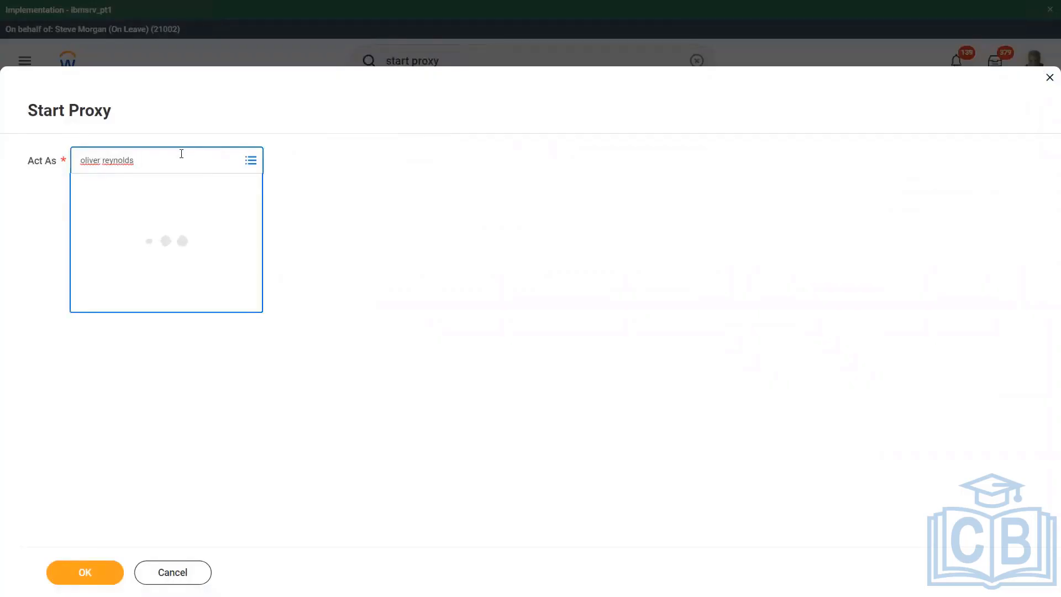
{"action": "left_click", "coordinate": [89, 574]}
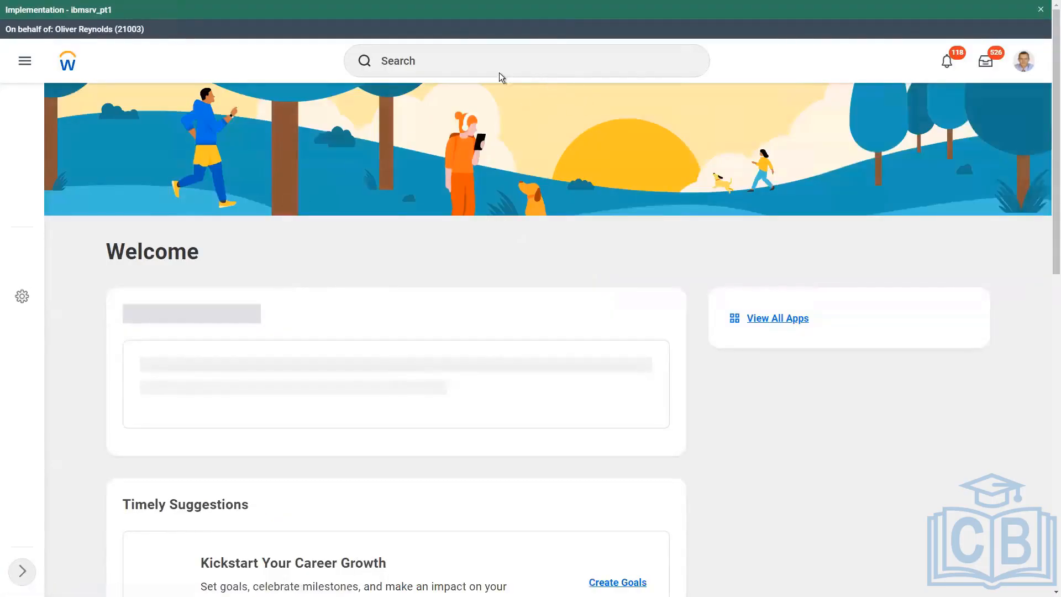
Search for "ww base pay" as this employee to test access to the report, retrying shorter terms and clearing the search
{"action": "left_click", "coordinate": [414, 63]}
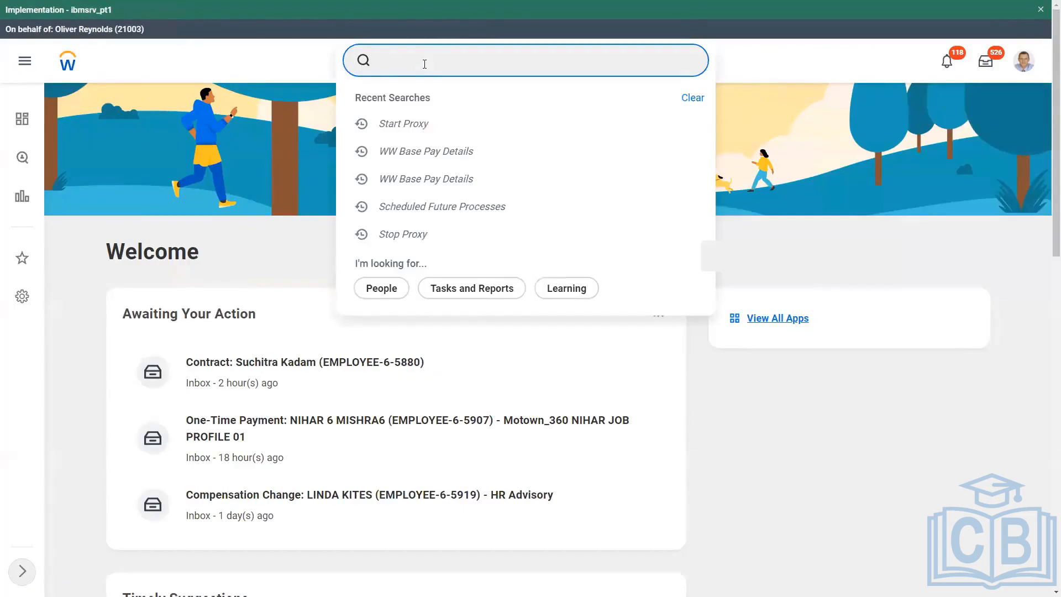
{"action": "type", "text": "ww base pay"}
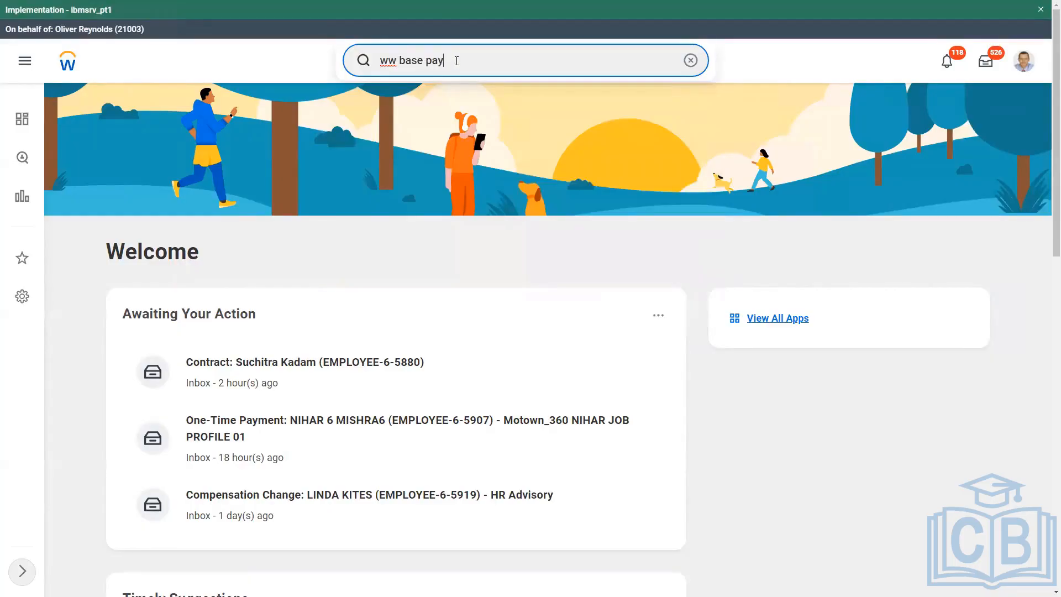
{"action": "key", "text": "BackSpace"}
{"action": "type", "text": "y"}
{"action": "key", "text": "BackSpace"}
{"action": "key", "text": "BackSpace"}
{"action": "key", "text": "BackSpace"}
{"action": "key", "text": "BackSpace"}
{"action": "type", "text": "e"}
{"action": "key", "text": "BackSpace"}
{"action": "key", "text": "BackSpace"}
{"action": "key", "text": "BackSpace"}
{"action": "key", "text": "BackSpace"}
{"action": "key", "text": "BackSpace"}
{"action": "key", "text": "BackSpace"}
{"action": "key", "text": "BackSpace"}
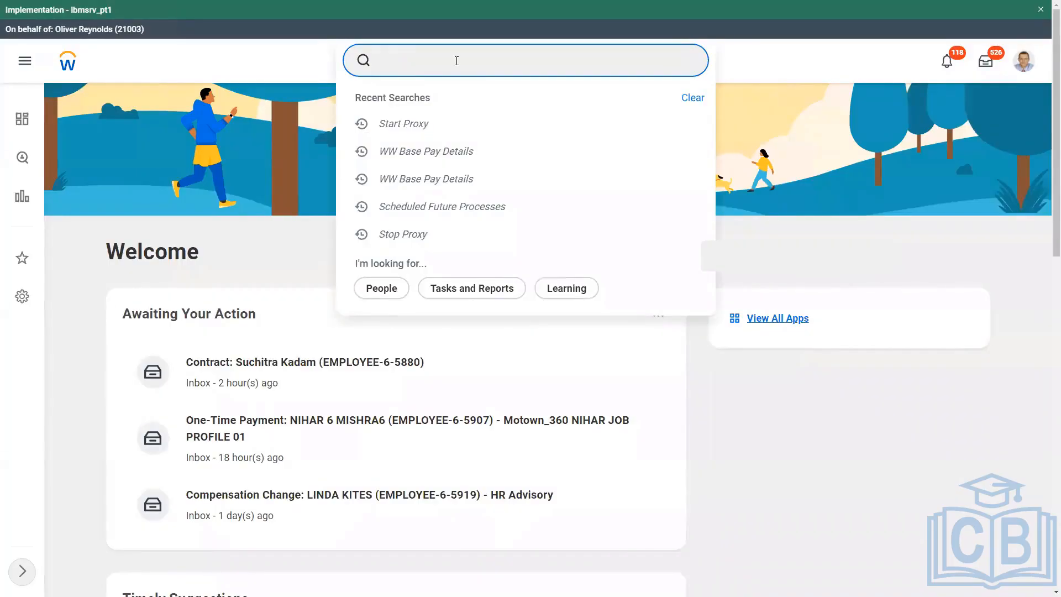
Start a proxy session acting as the report owner again
{"action": "type", "text": "start proxy"}
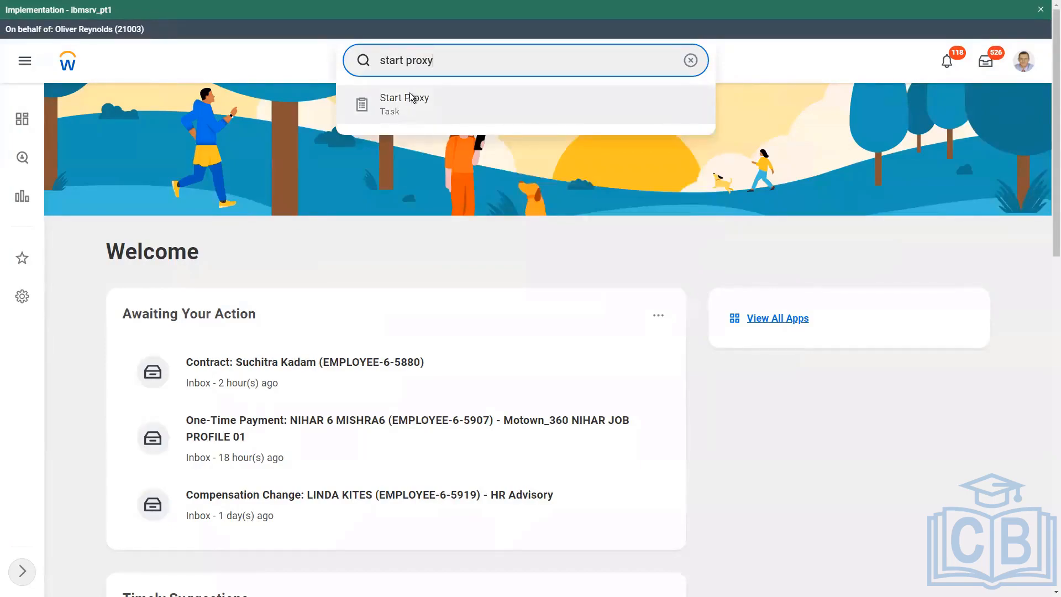
{"action": "left_click", "coordinate": [412, 105]}
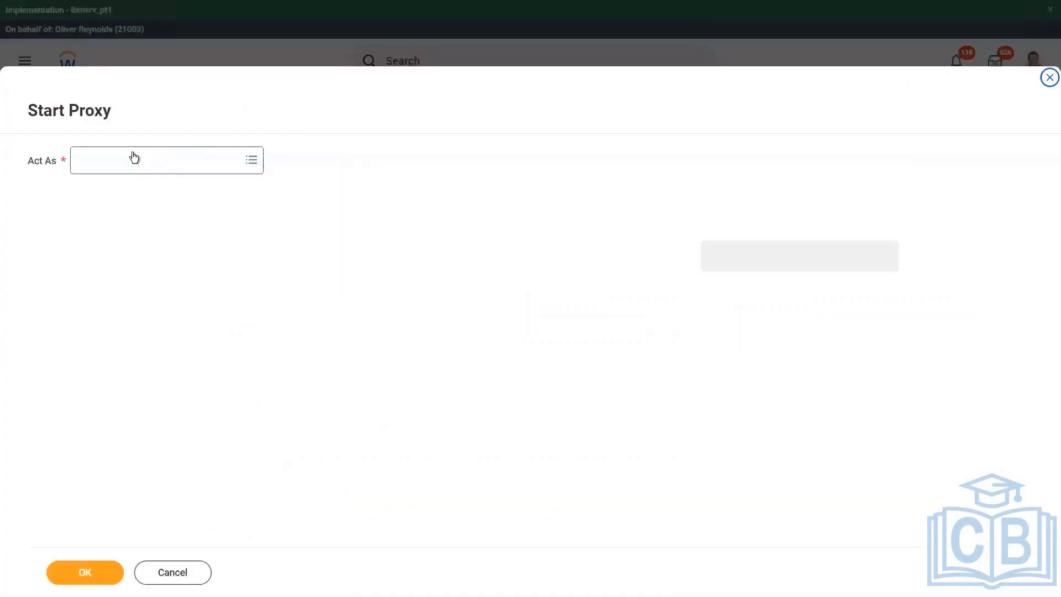
{"action": "left_click", "coordinate": [133, 154]}
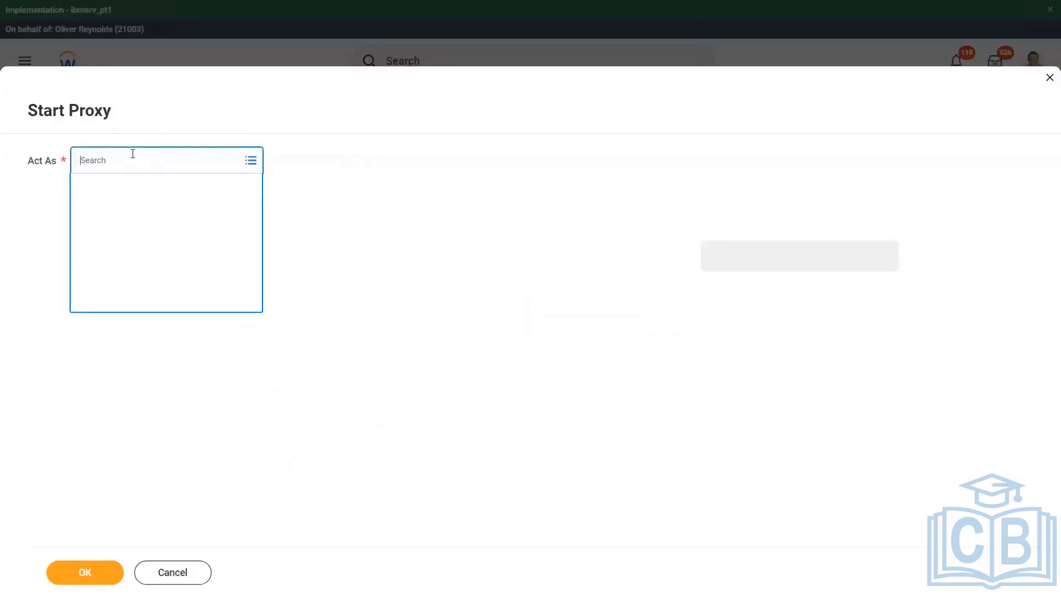
{"action": "type", "text": "lmcneil"}
{"action": "key", "text": "Return"}
{"action": "left_click", "coordinate": [97, 572]}
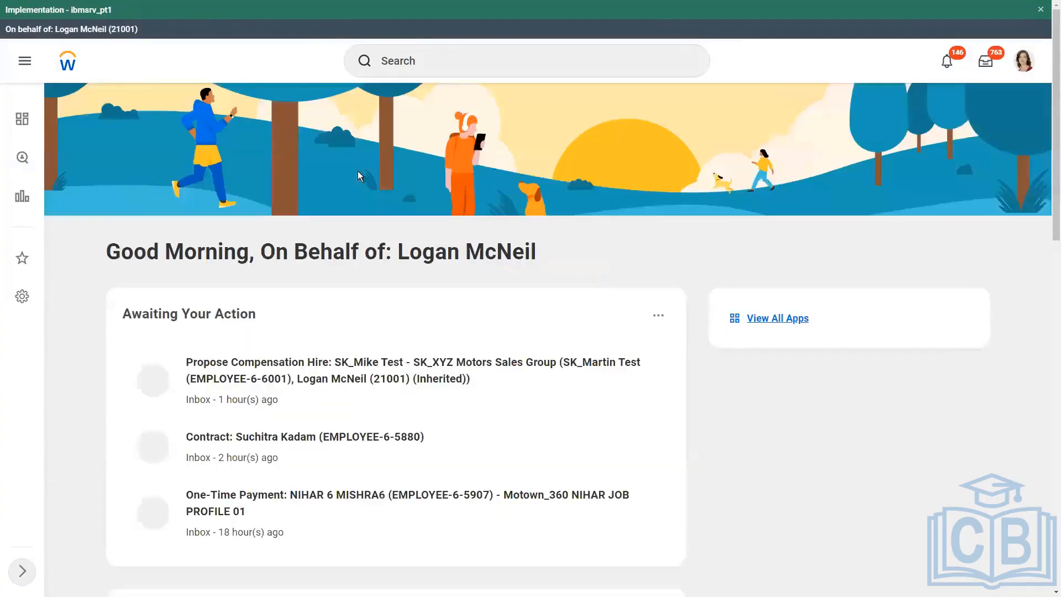
Open the WW Base Pay Details report definition by searching for "rd: ww base pay" and review its sharing options
{"action": "left_click", "coordinate": [411, 65]}
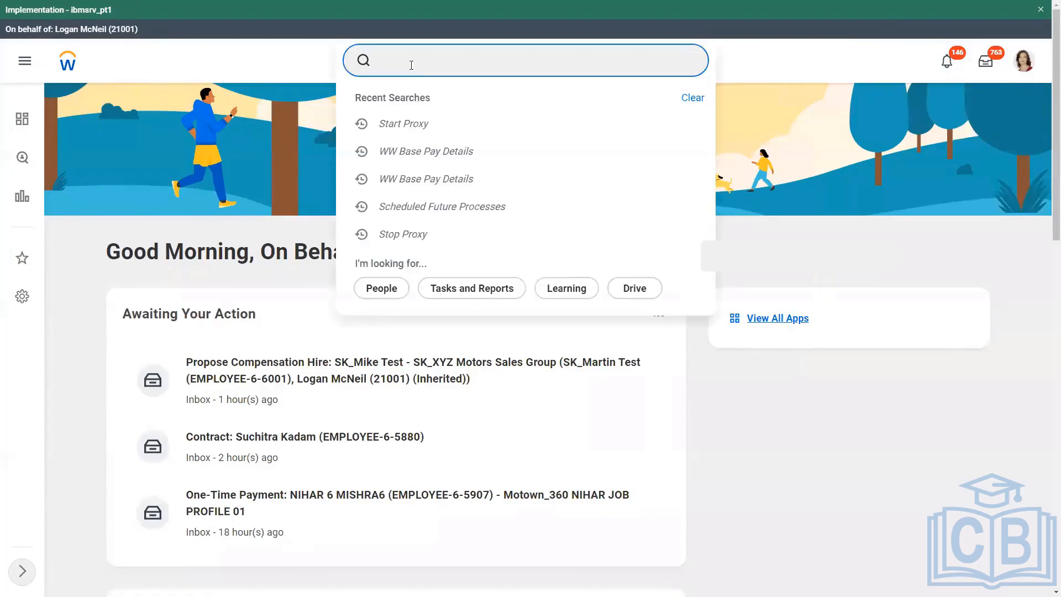
{"action": "type", "text": "rd: ww base pay"}
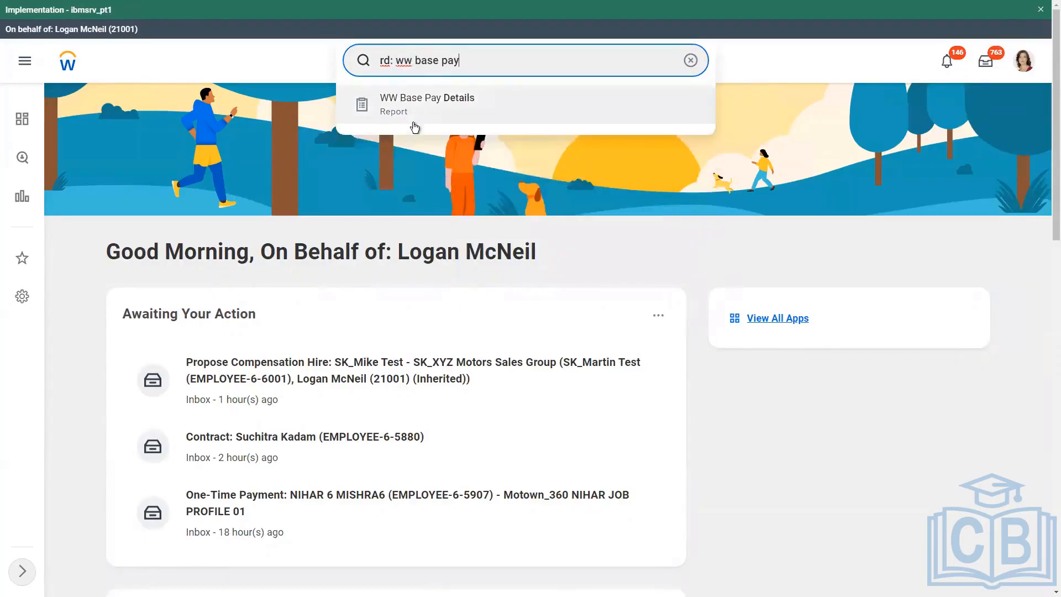
{"action": "left_click", "coordinate": [425, 108]}
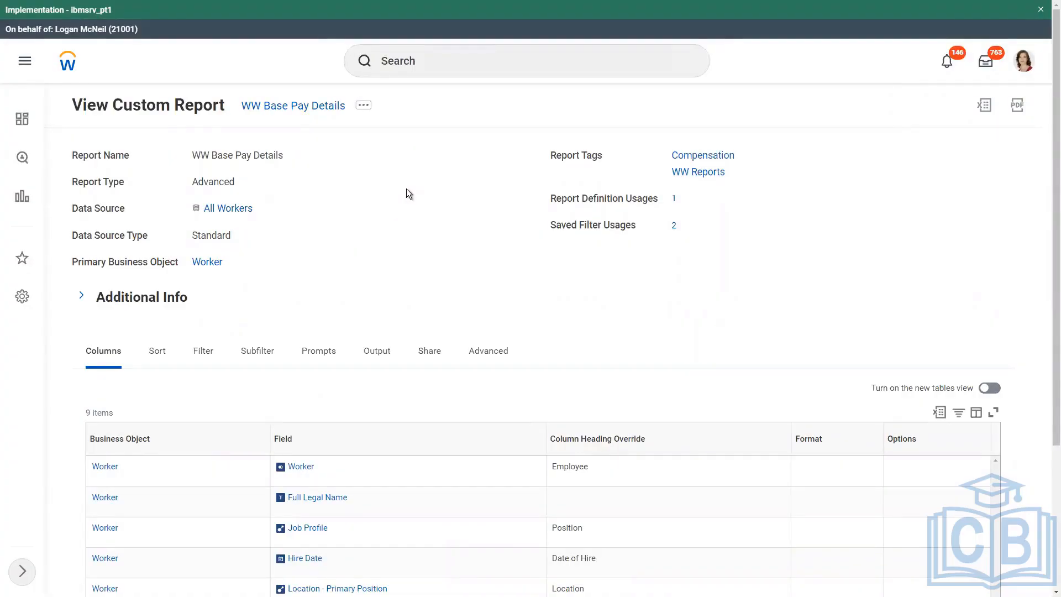
{"action": "left_click", "coordinate": [435, 356]}
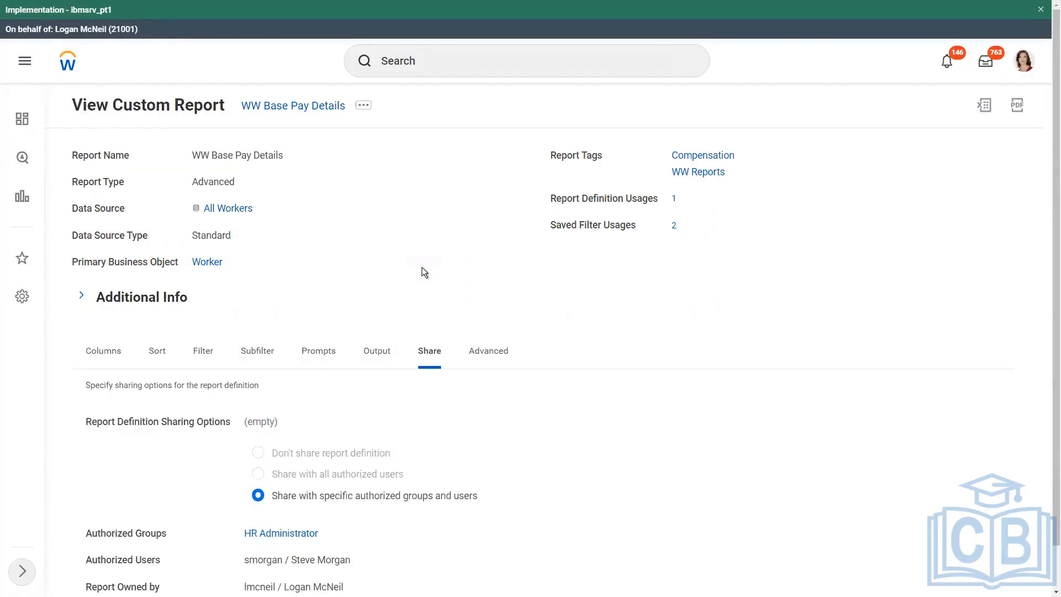
{"action": "scroll", "coordinate": [615, 310], "scroll_direction": "down", "scroll_amount": 1}
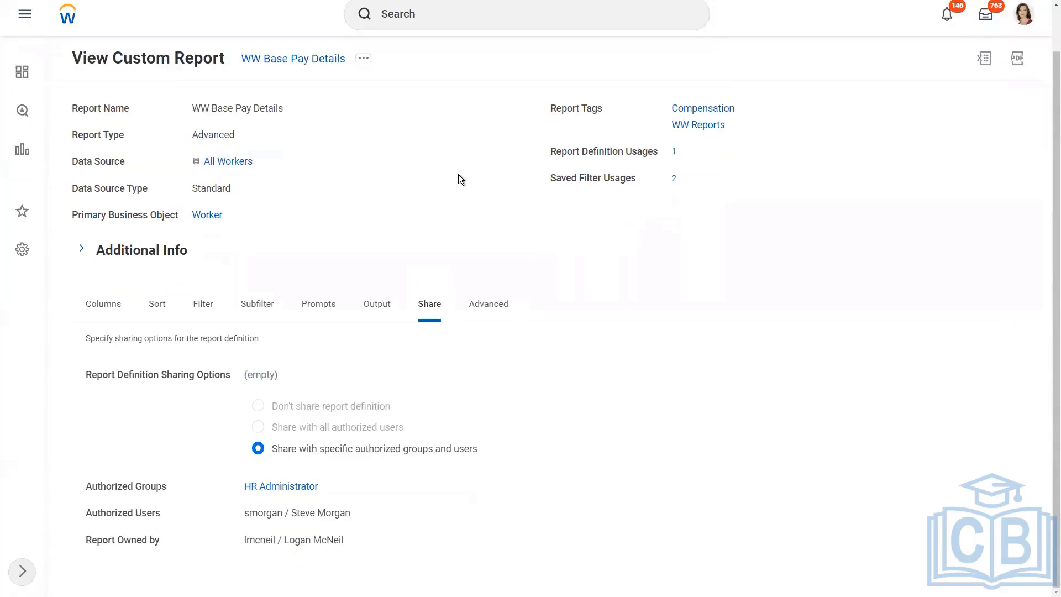
{"action": "scroll", "coordinate": [459, 174], "scroll_direction": "up", "scroll_amount": 1}
Start scheduling the WW Base Pay Details report with a Daily Recurrence run frequency
{"action": "left_click", "coordinate": [363, 105]}
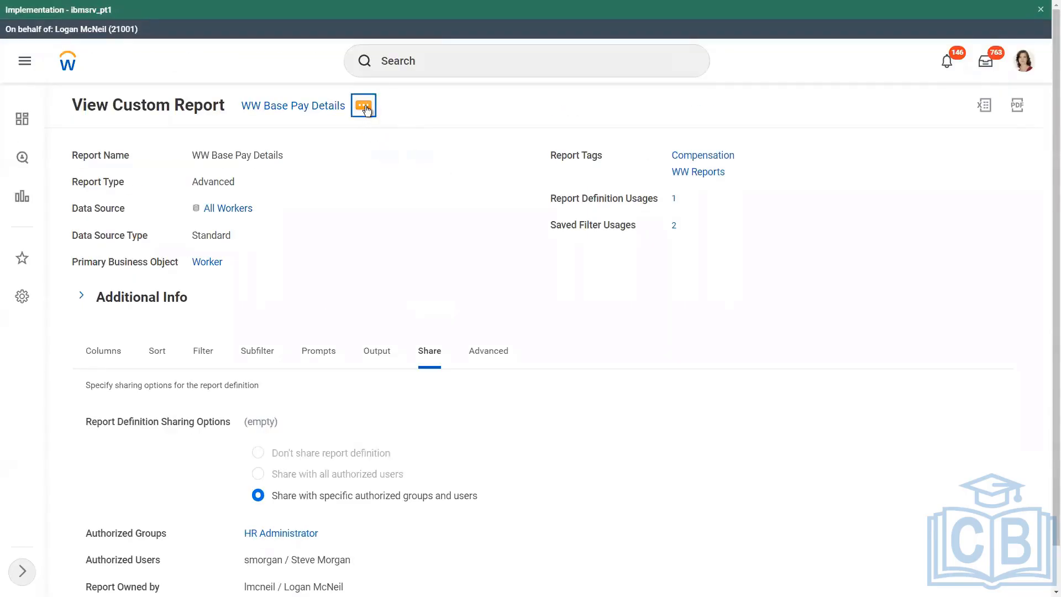
{"action": "left_click", "coordinate": [371, 112]}
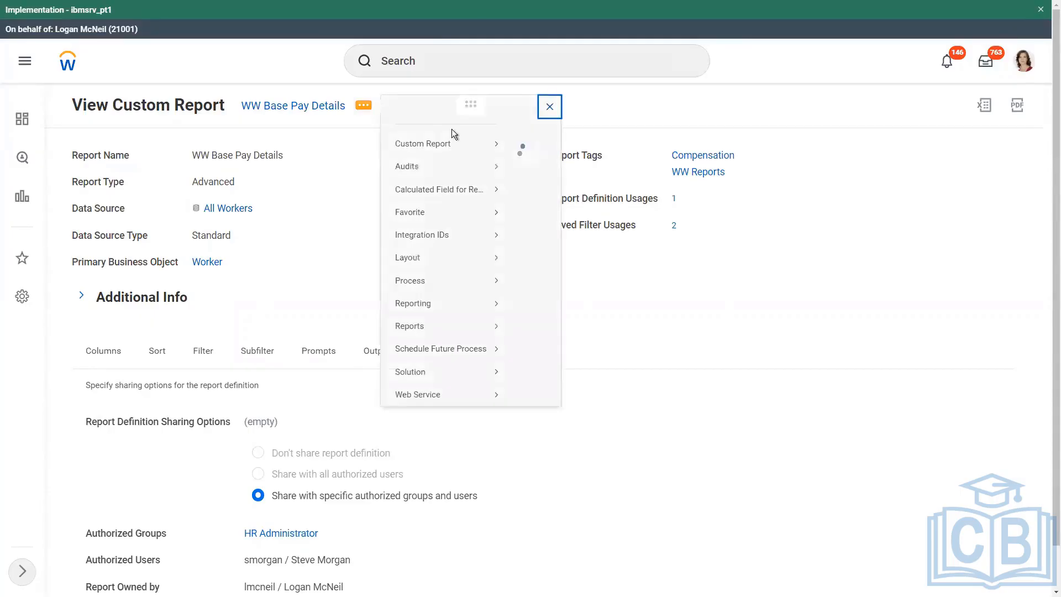
{"action": "mouse_move", "coordinate": [432, 160]}
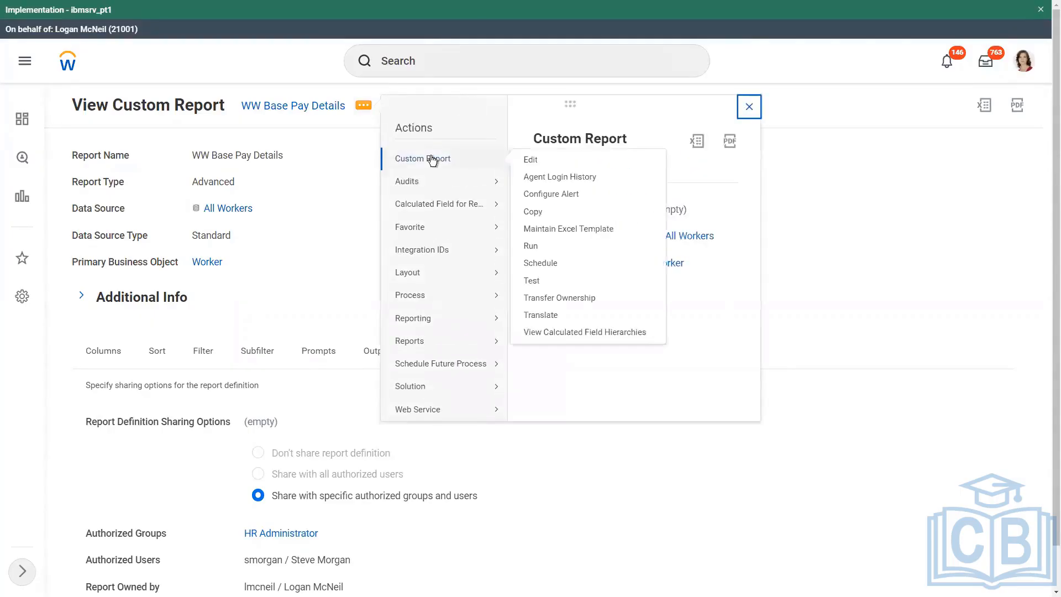
{"action": "left_click", "coordinate": [539, 264]}
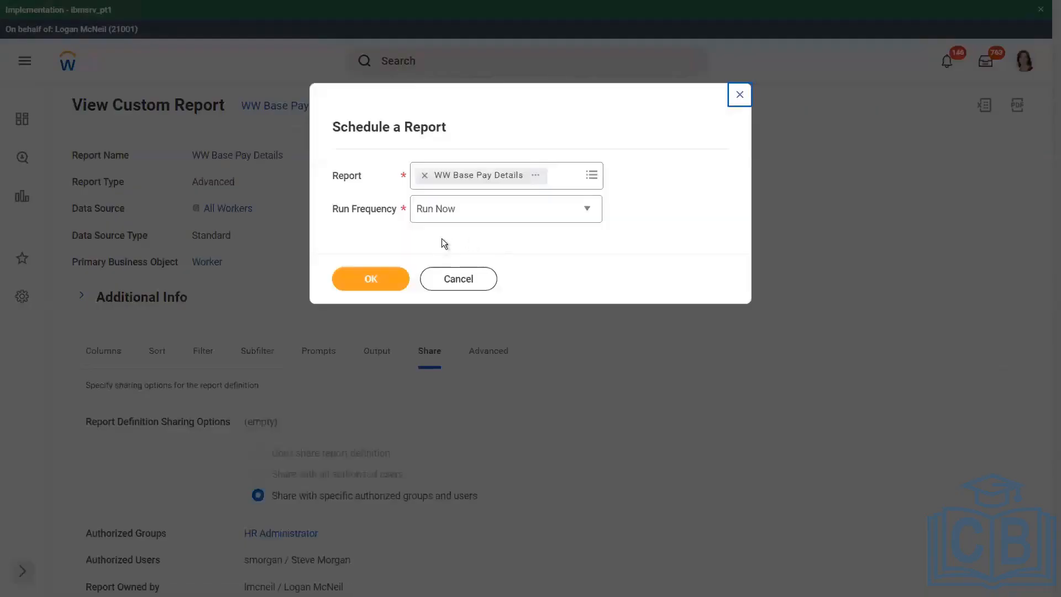
{"action": "left_click", "coordinate": [456, 218]}
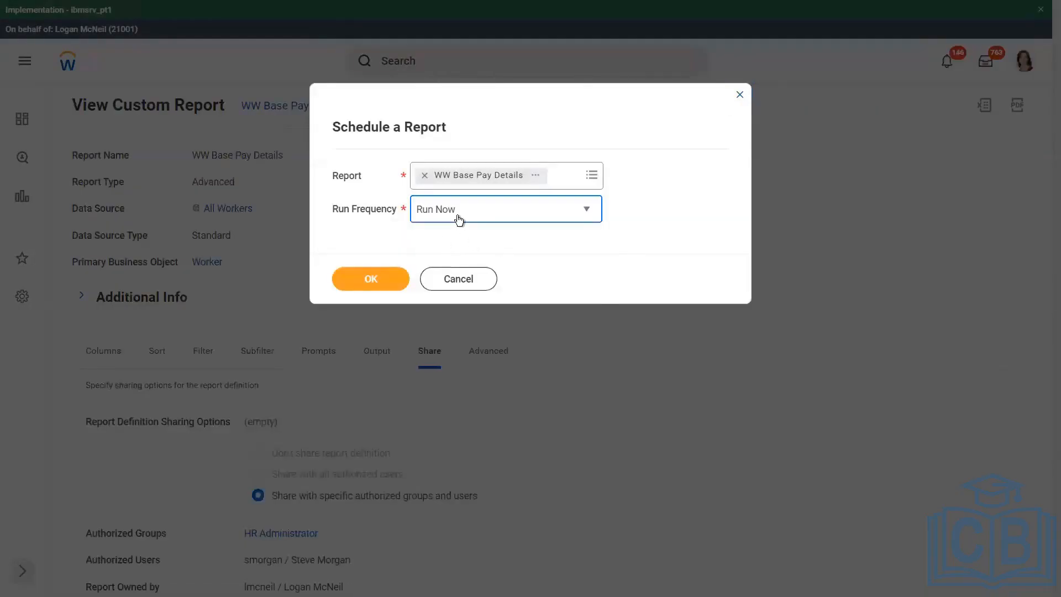
{"action": "left_click", "coordinate": [440, 305]}
{"action": "left_click", "coordinate": [375, 278]}
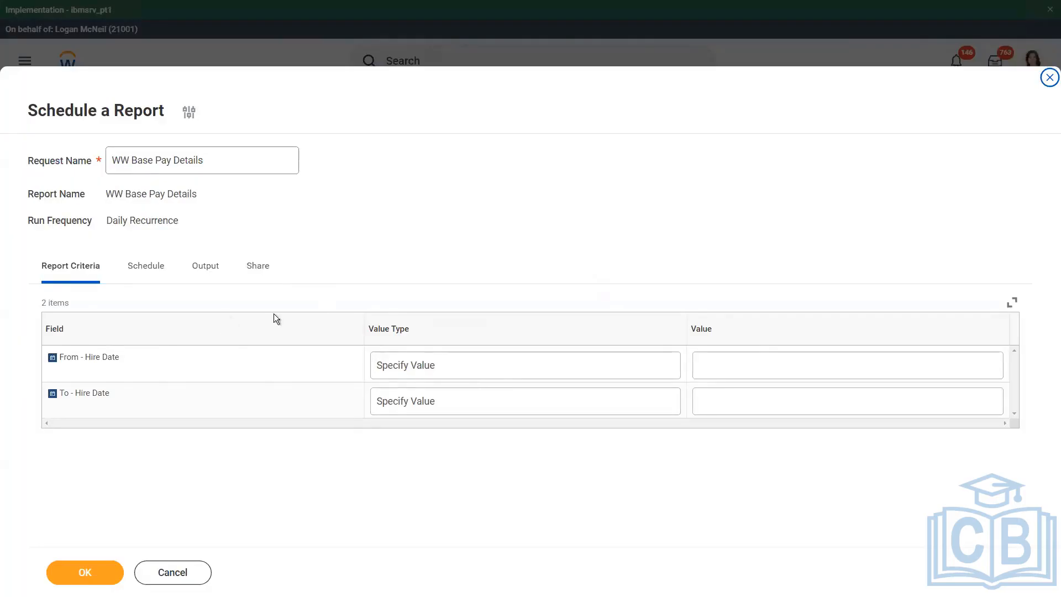
Set the value type of both the From and To Hire Date criteria to Determine Value at Runtime
{"action": "left_click", "coordinate": [486, 365]}
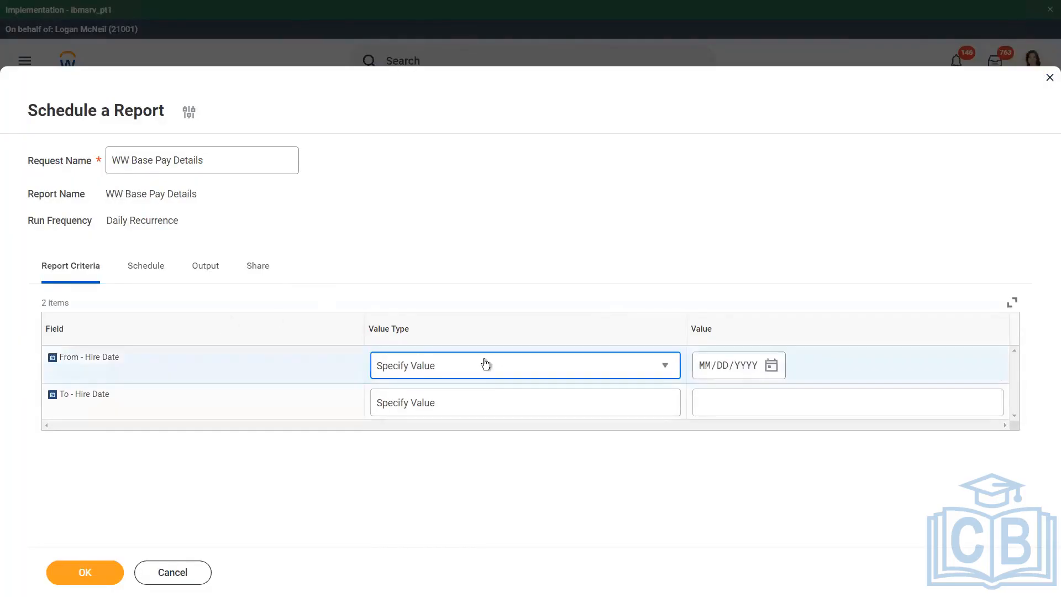
{"action": "left_click", "coordinate": [485, 365]}
{"action": "left_click", "coordinate": [446, 414]}
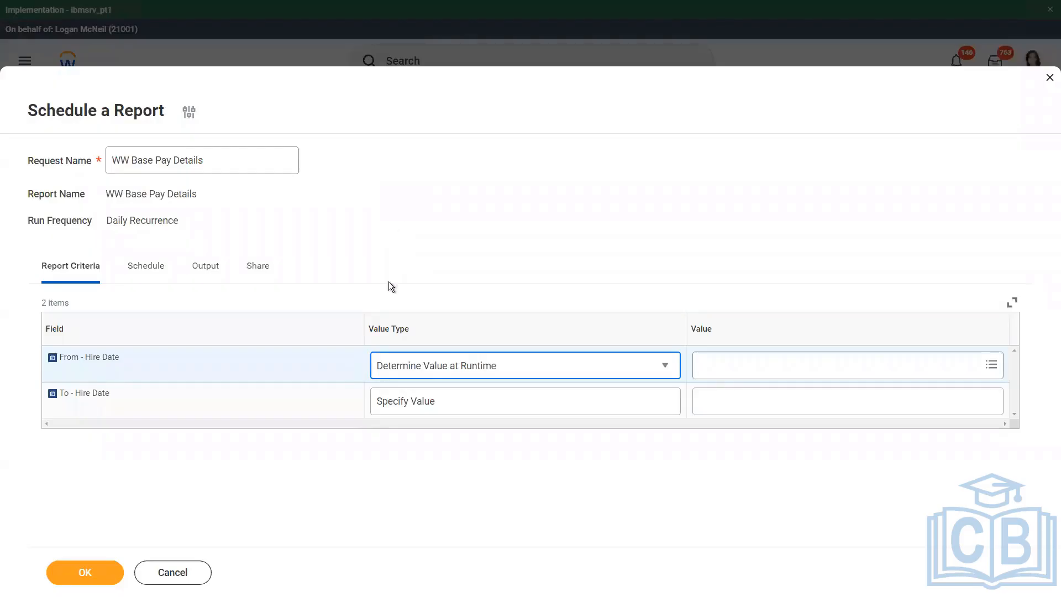
{"action": "left_click", "coordinate": [441, 402]}
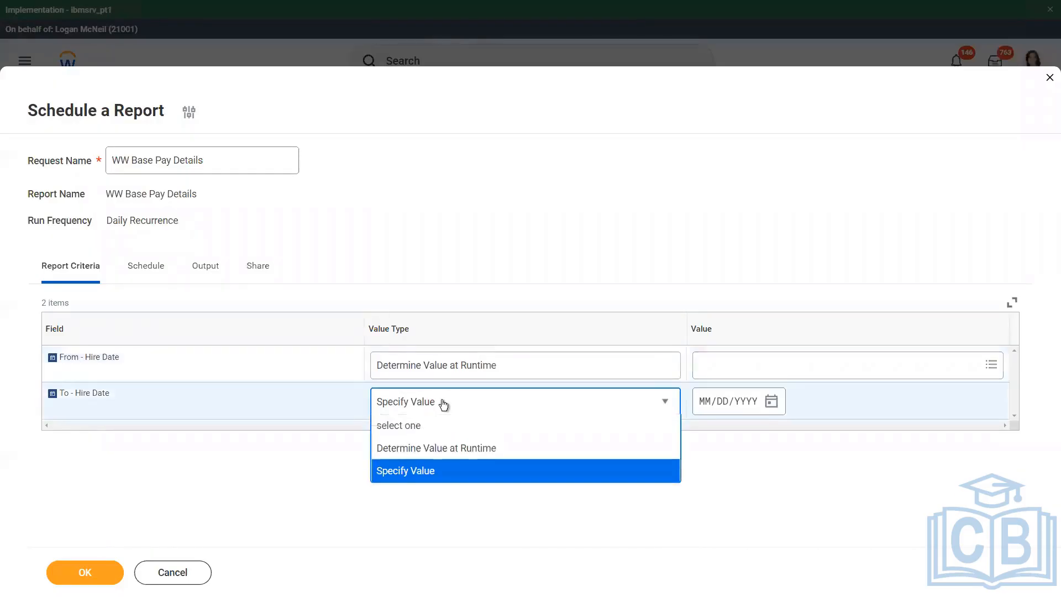
{"action": "left_click", "coordinate": [434, 449]}
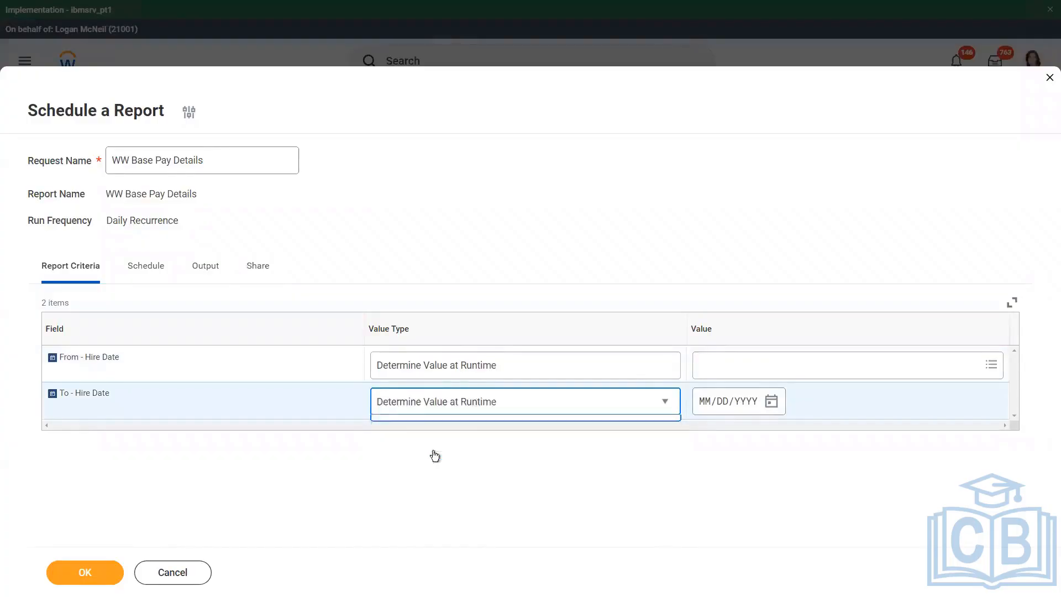
Set the To Hire Date value to Today (System) and the From Hire Date value to First Day of the Month
{"action": "left_click", "coordinate": [729, 405]}
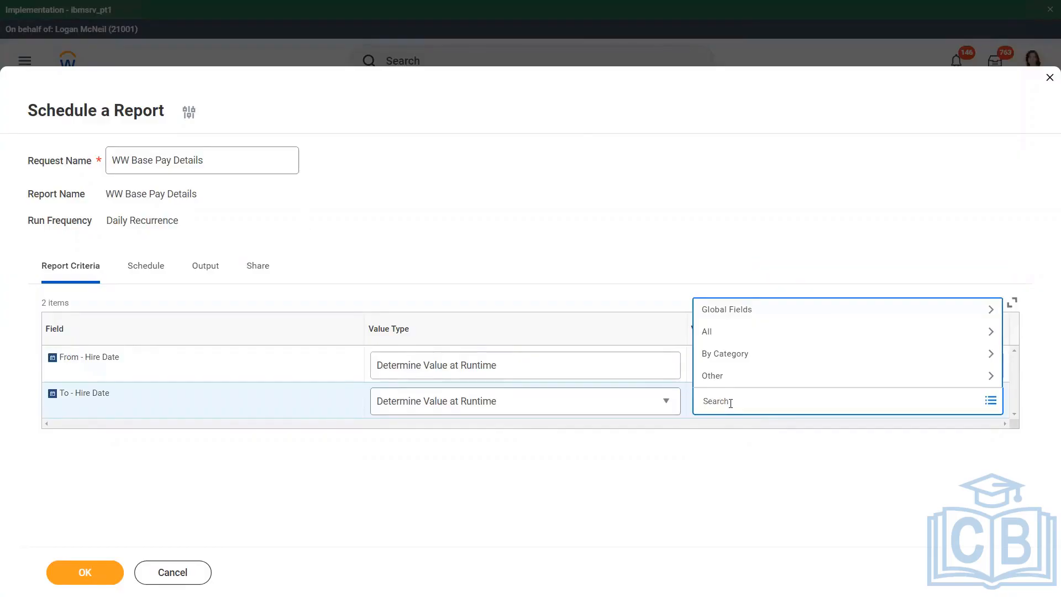
{"action": "type", "text": "today"}
{"action": "key", "text": "Return"}
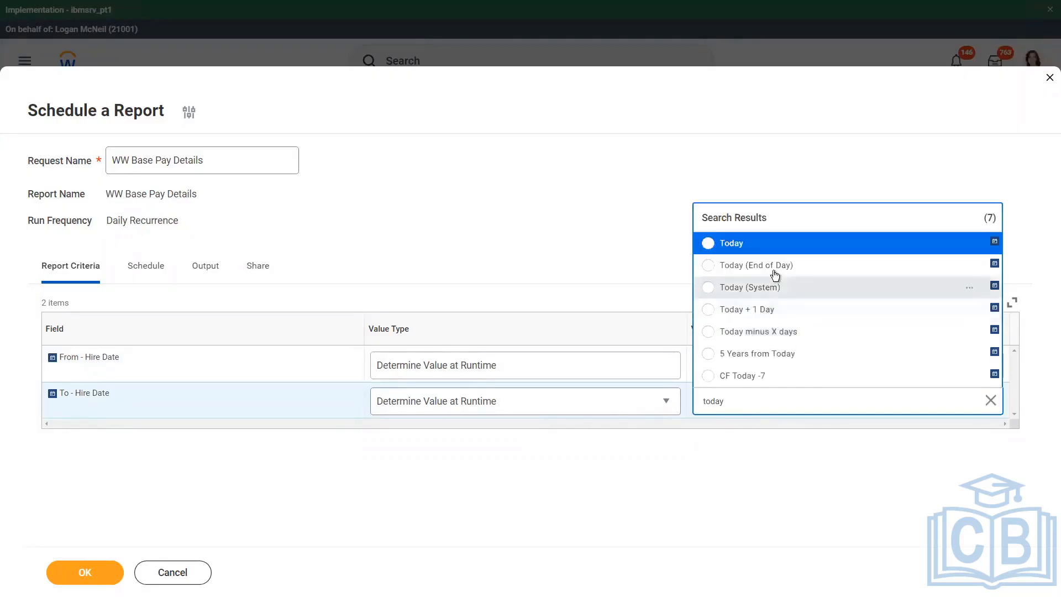
{"action": "left_click", "coordinate": [768, 295]}
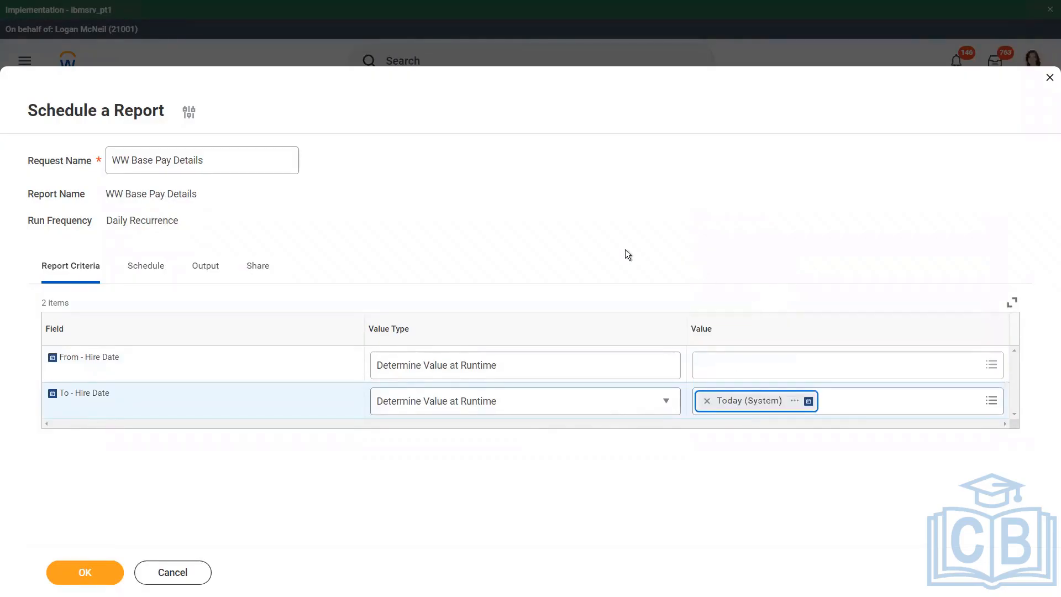
{"action": "left_click", "coordinate": [714, 372]}
{"action": "type", "text": "fir"}
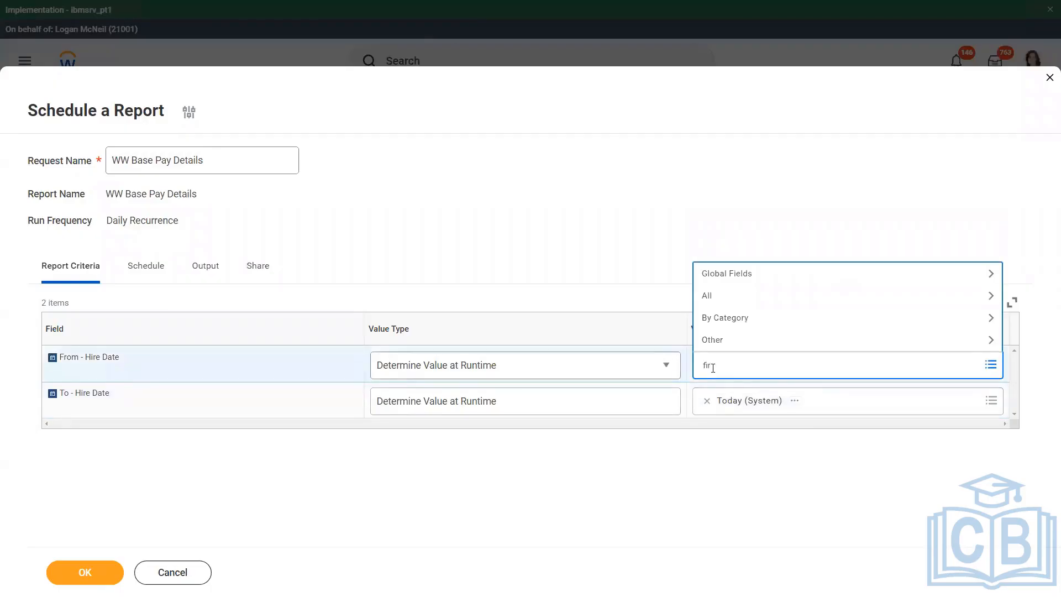
{"action": "type", "text": "st day of the"}
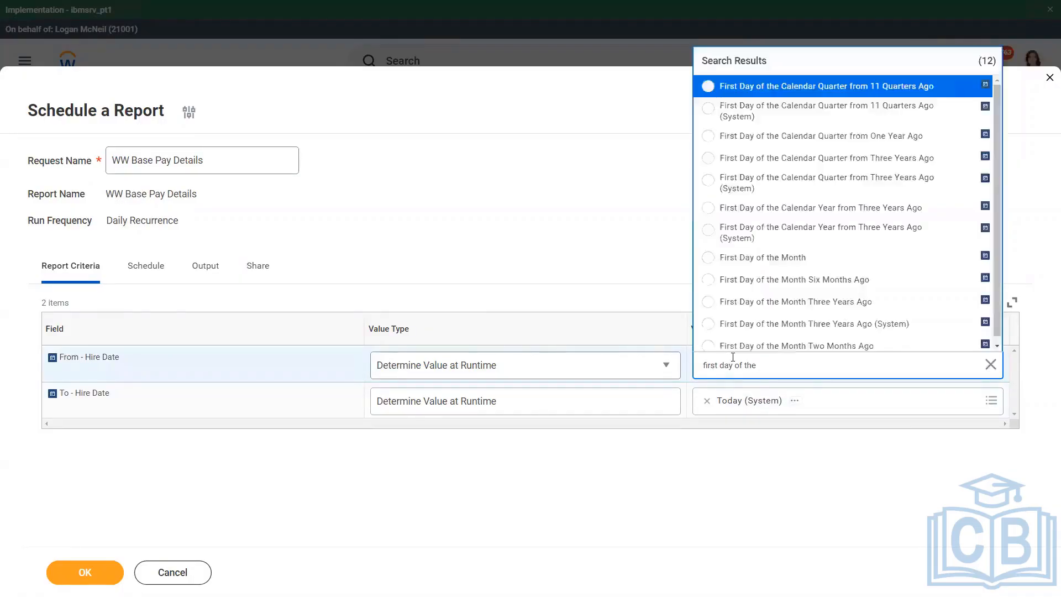
{"action": "left_click", "coordinate": [814, 260]}
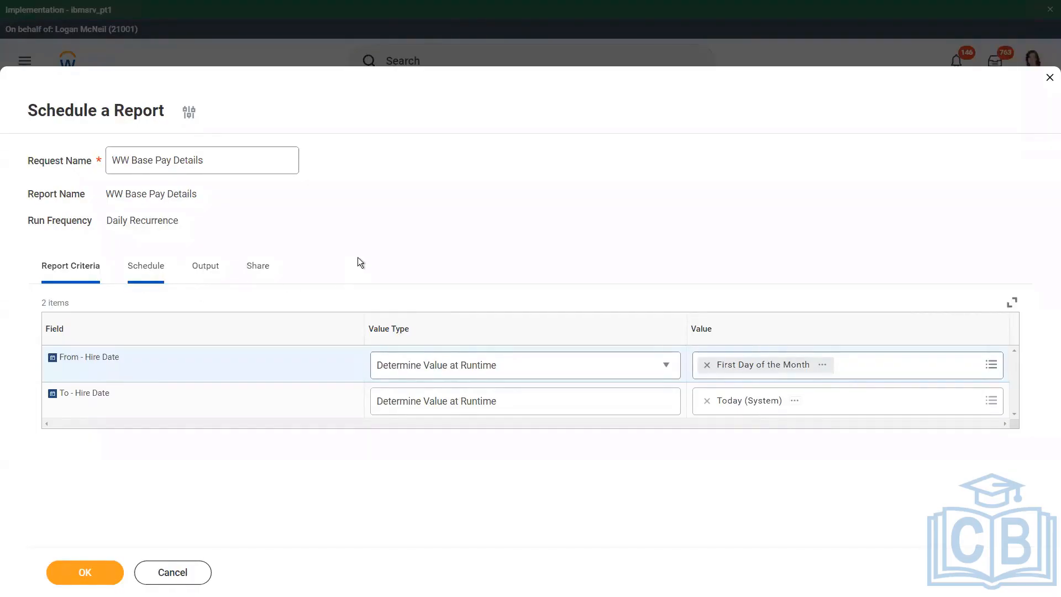
Set the start time of the daily recurrence schedule to 6:00 AM
{"action": "scroll", "coordinate": [357, 257], "scroll_direction": "down", "scroll_amount": 3}
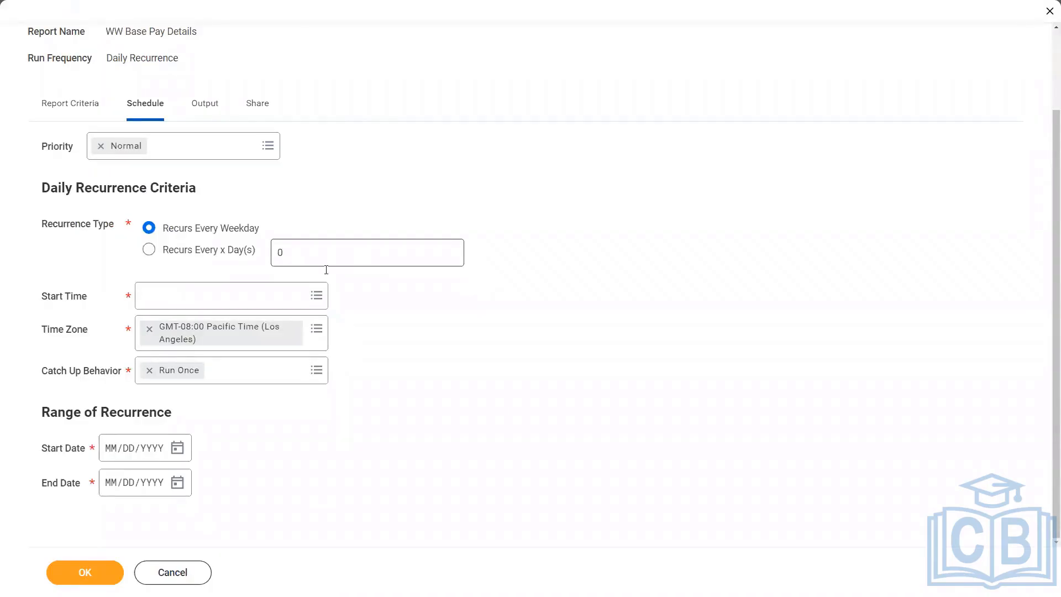
{"action": "left_click", "coordinate": [316, 298]}
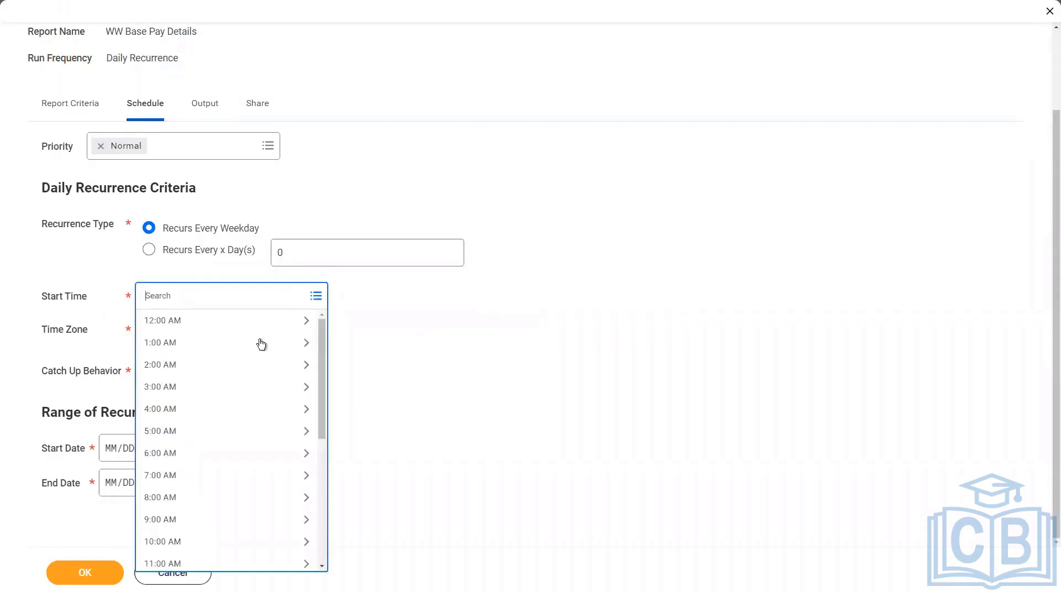
{"action": "left_click", "coordinate": [175, 454]}
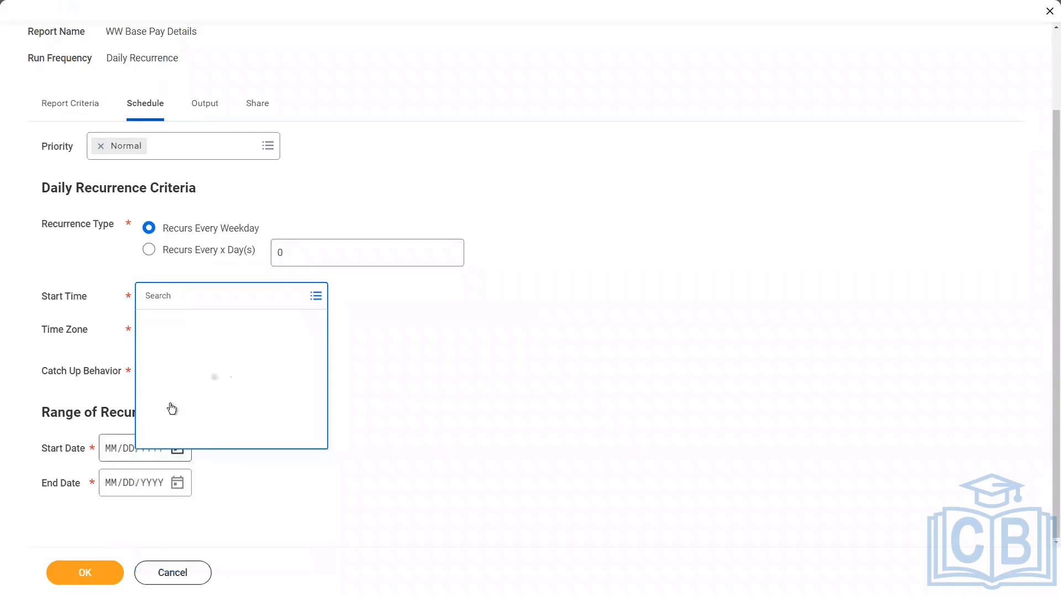
{"action": "left_click", "coordinate": [190, 351]}
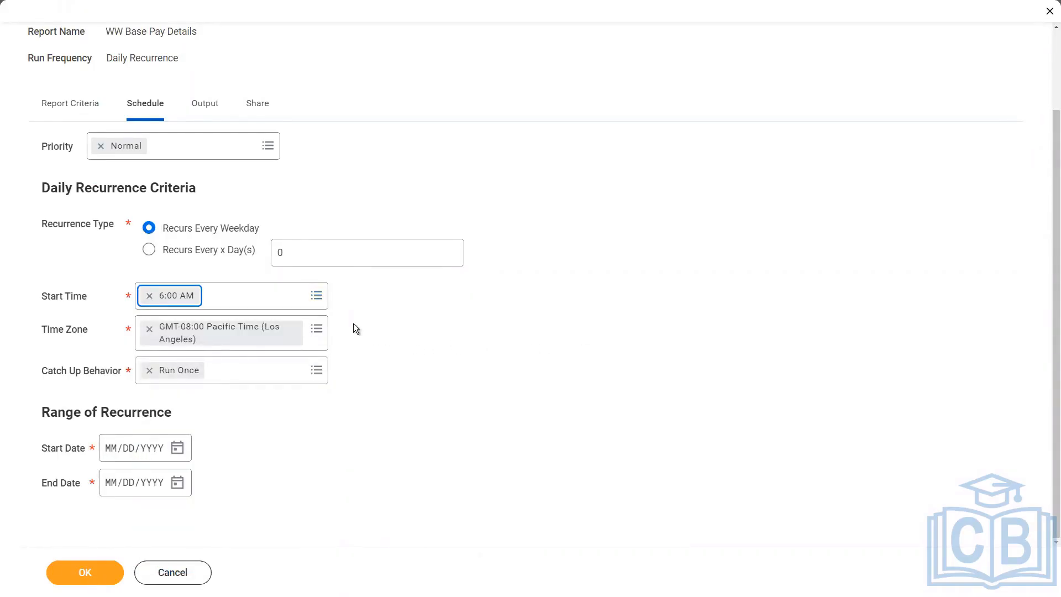
Change the daily recurrence start time to 5:55 AM
{"action": "left_click", "coordinate": [317, 296]}
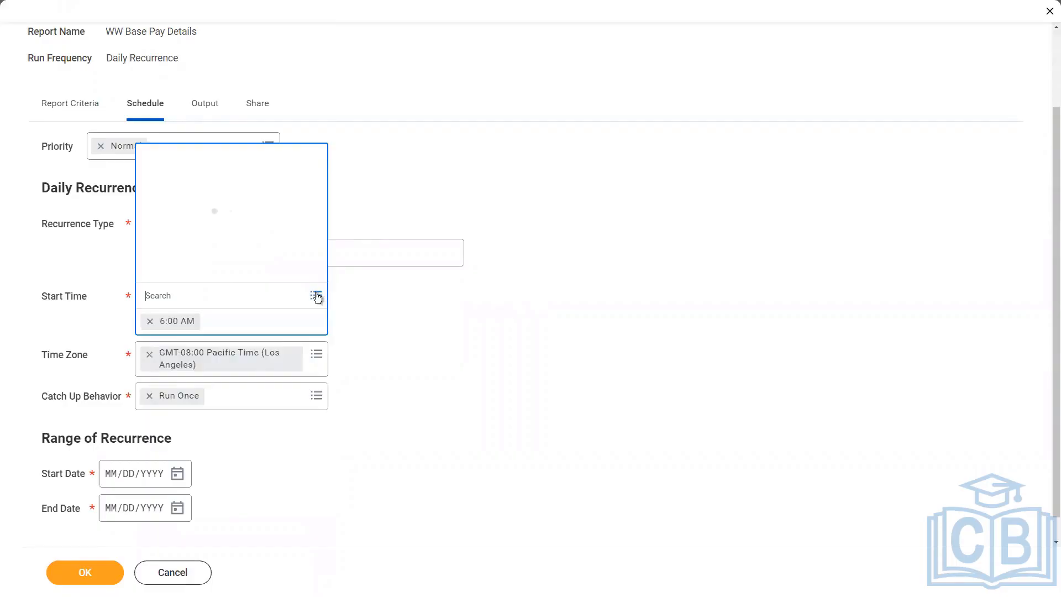
{"action": "left_click", "coordinate": [177, 143]}
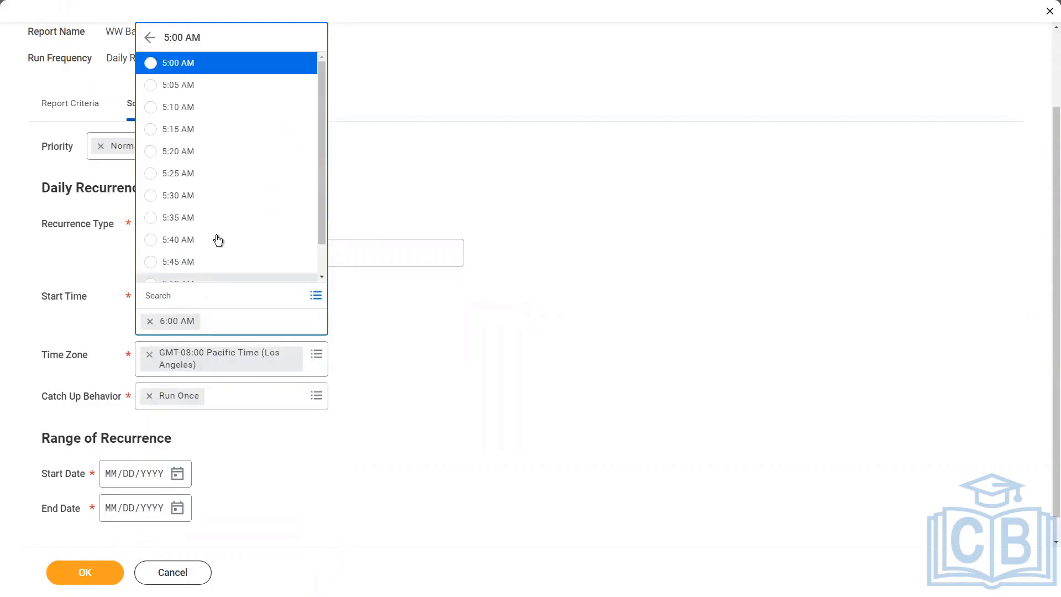
{"action": "scroll", "coordinate": [216, 237], "scroll_direction": "down", "scroll_amount": 2}
{"action": "left_click", "coordinate": [178, 271]}
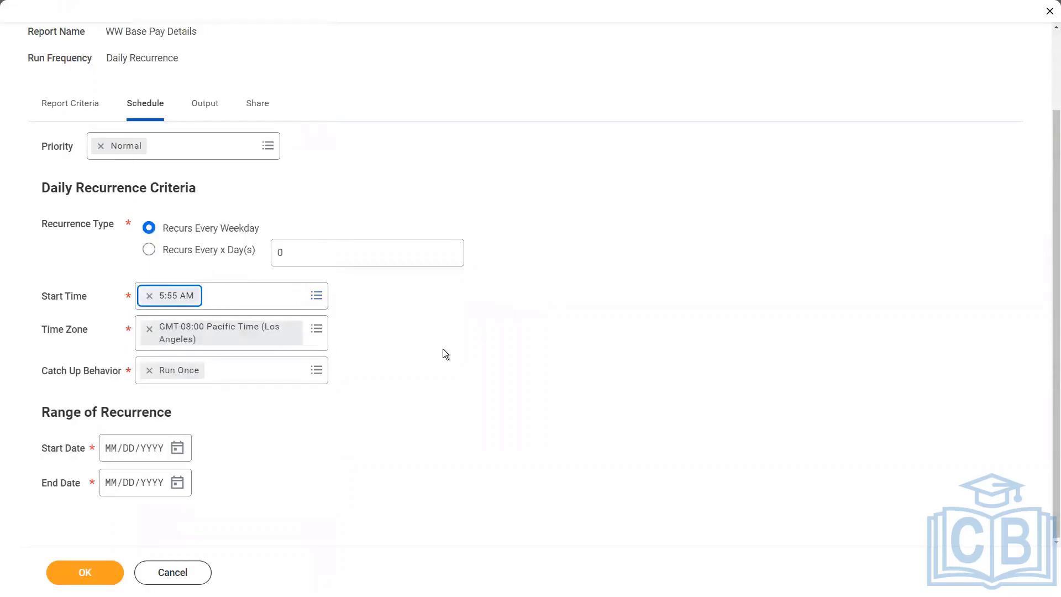
{"action": "left_click", "coordinate": [430, 322]}
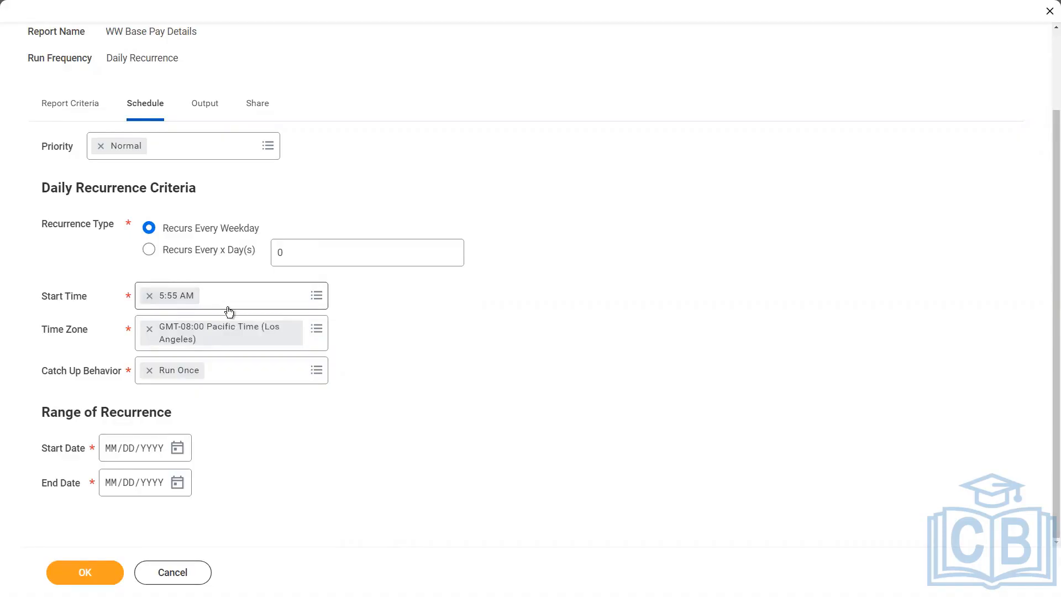
Set the range of recurrence to start on 05/01/2022 and end on 12/31/2022
{"action": "left_click", "coordinate": [177, 449]}
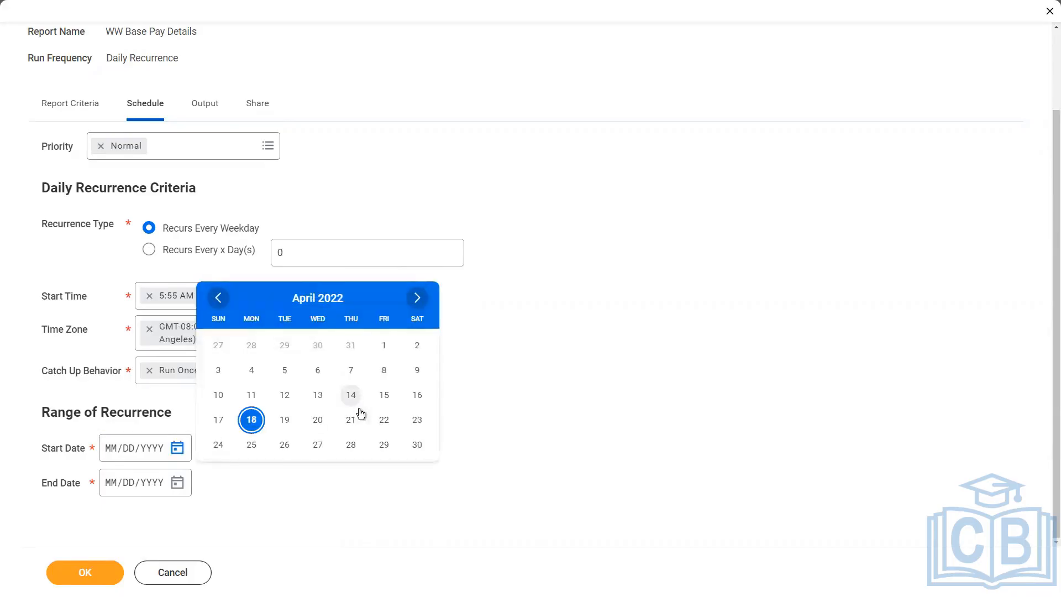
{"action": "left_click", "coordinate": [418, 299]}
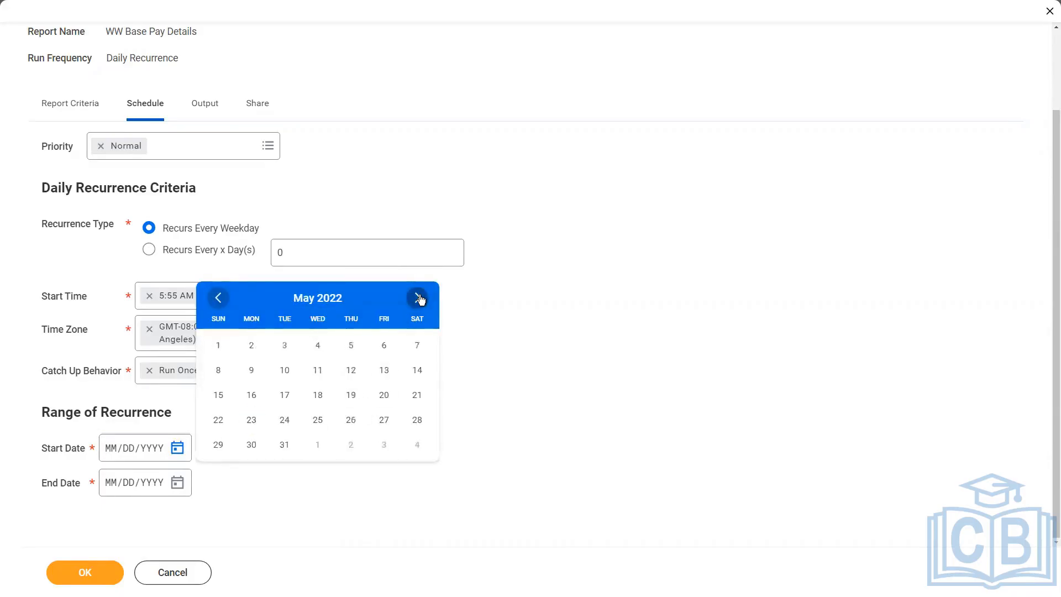
{"action": "left_click", "coordinate": [219, 345]}
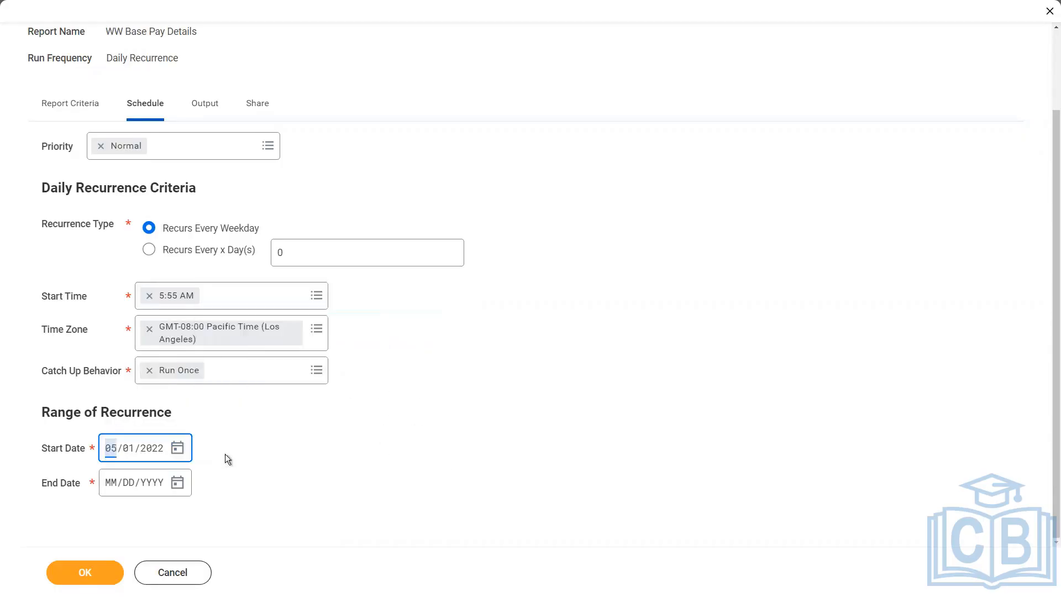
{"action": "left_click", "coordinate": [176, 483]}
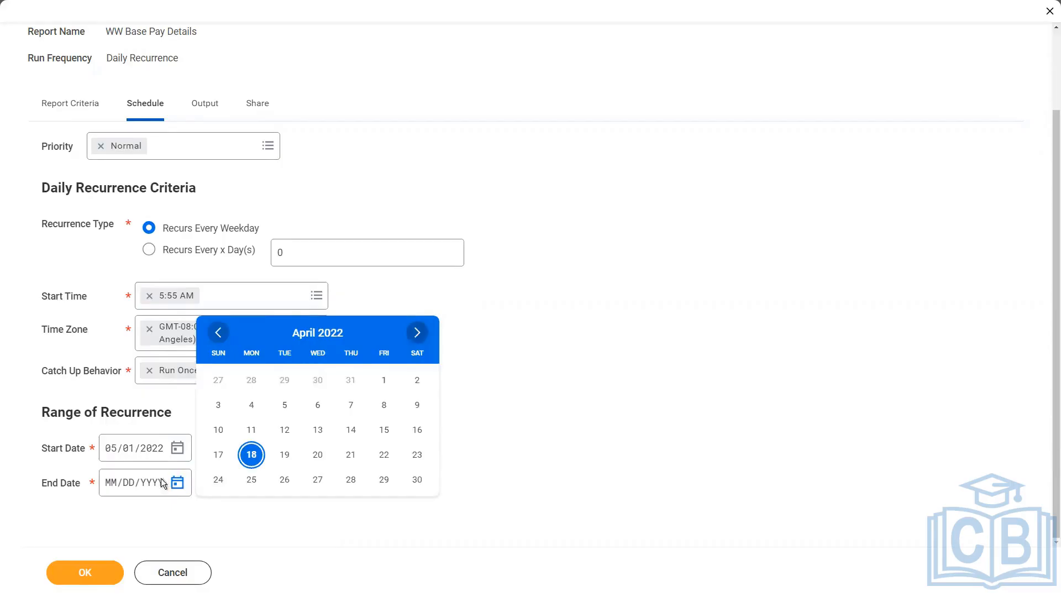
{"action": "left_click", "coordinate": [110, 483]}
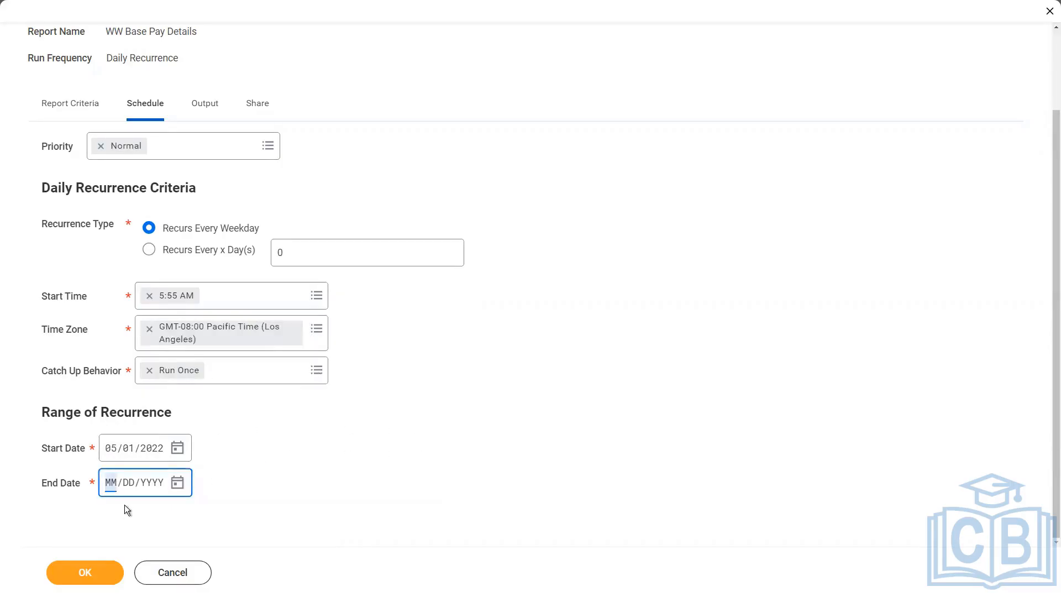
{"action": "type", "text": "12/31/0020"}
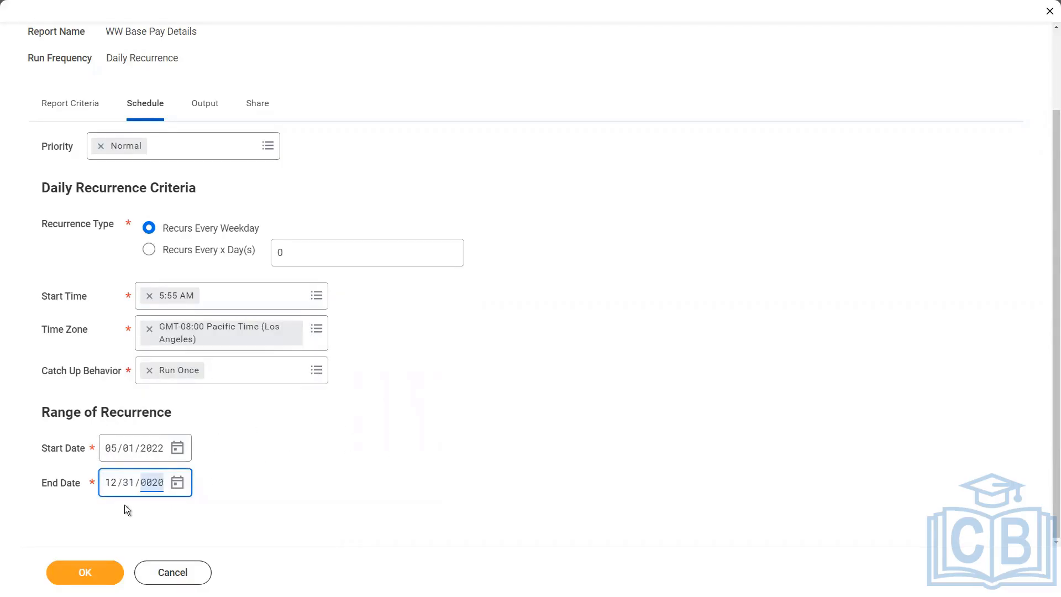
{"action": "left_click", "coordinate": [353, 485]}
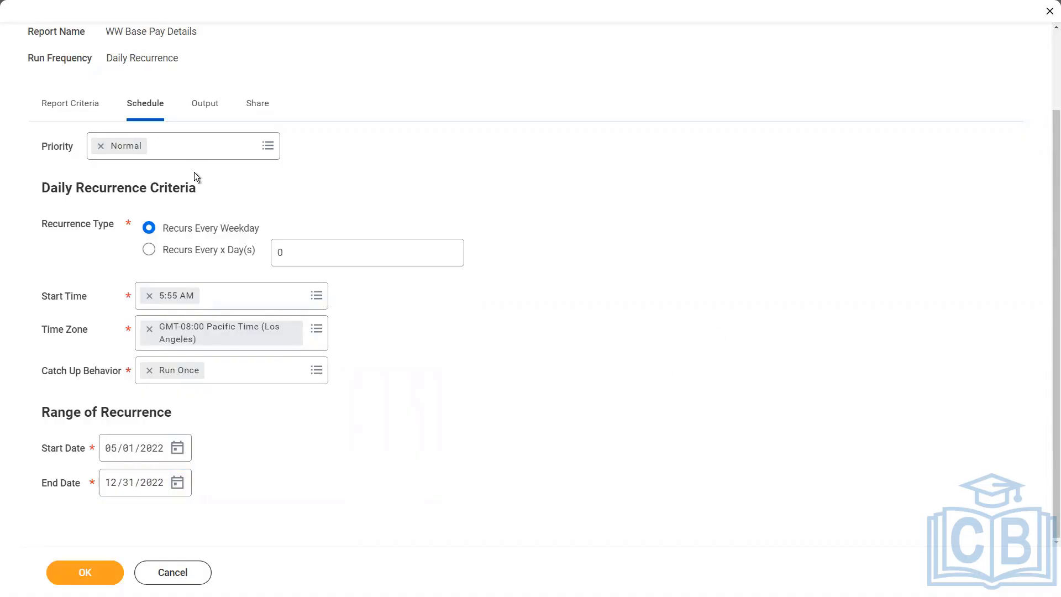
Share the scheduled report output with other users, add the intended recipient as an authorized user, and agree to the sharing statement
{"action": "left_click", "coordinate": [208, 104]}
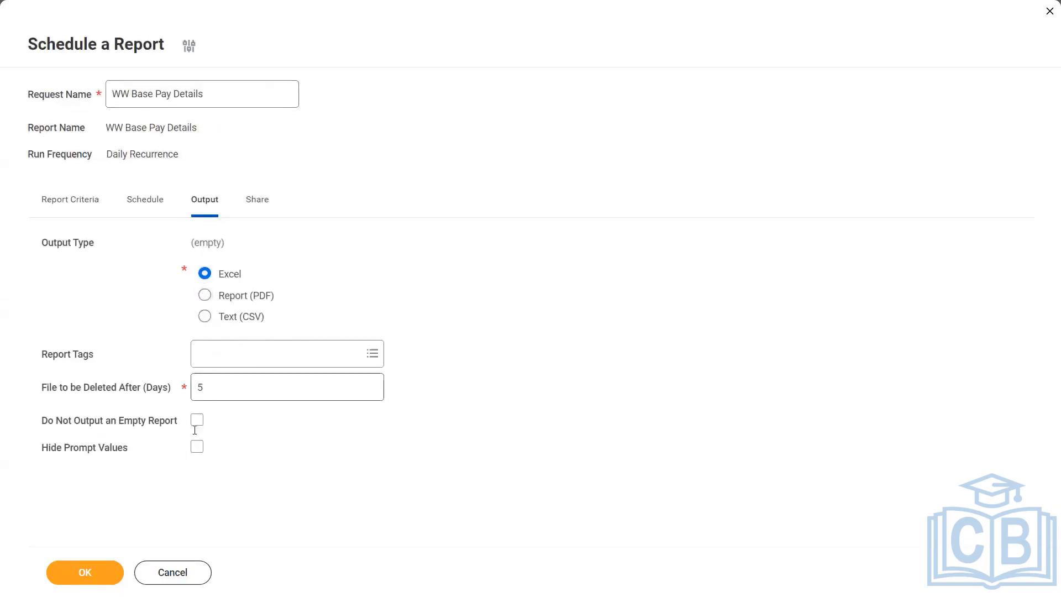
{"action": "left_click", "coordinate": [260, 201]}
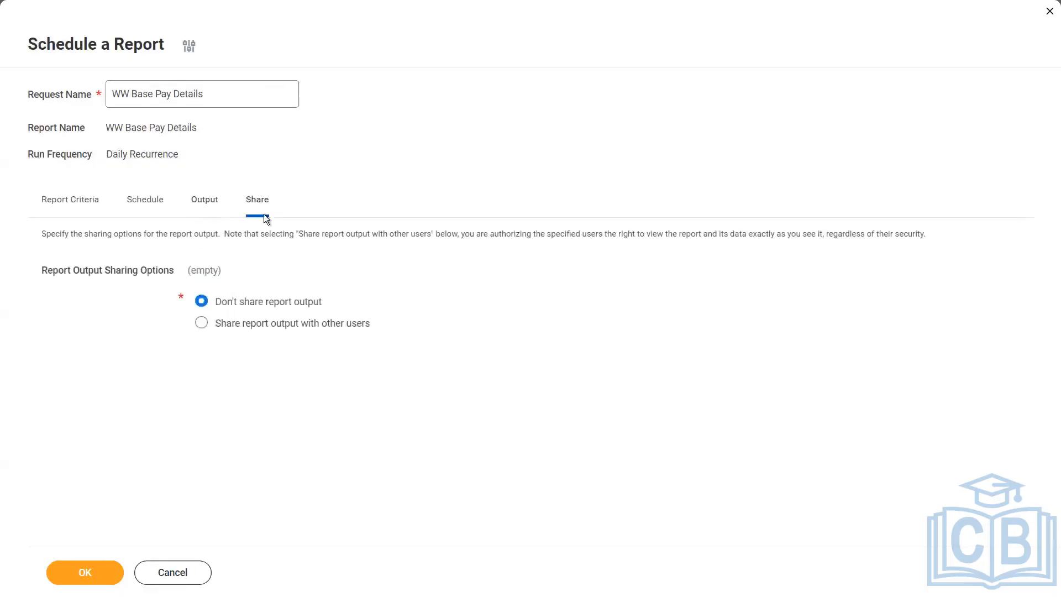
{"action": "left_click", "coordinate": [201, 324]}
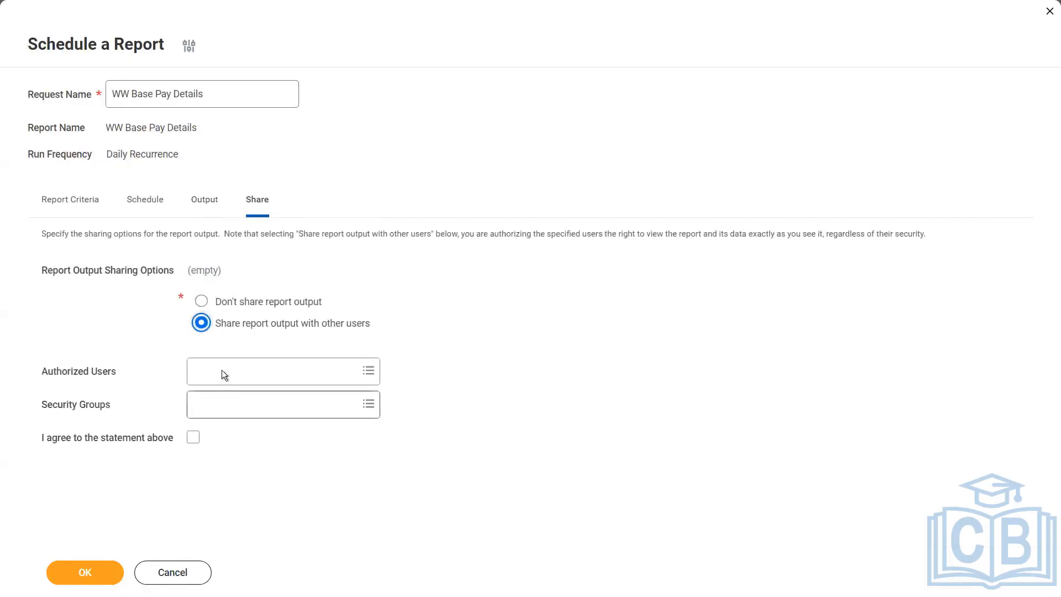
{"action": "left_click", "coordinate": [222, 371]}
{"action": "type", "text": "oliver rayo"}
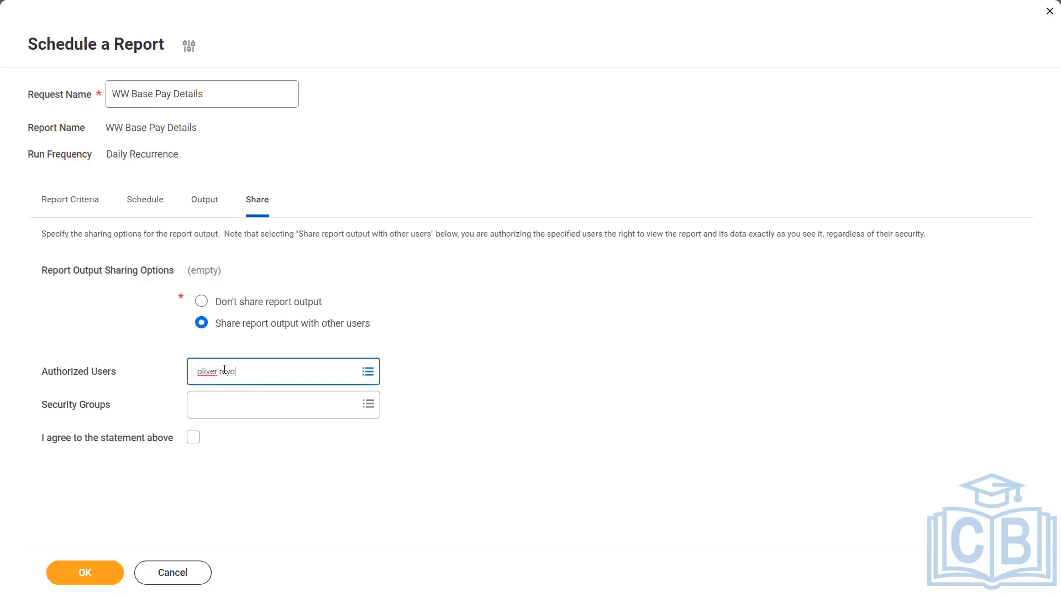
{"action": "key", "text": "BackSpace"}
{"action": "type", "text": "nolds"}
{"action": "key", "text": "Return"}
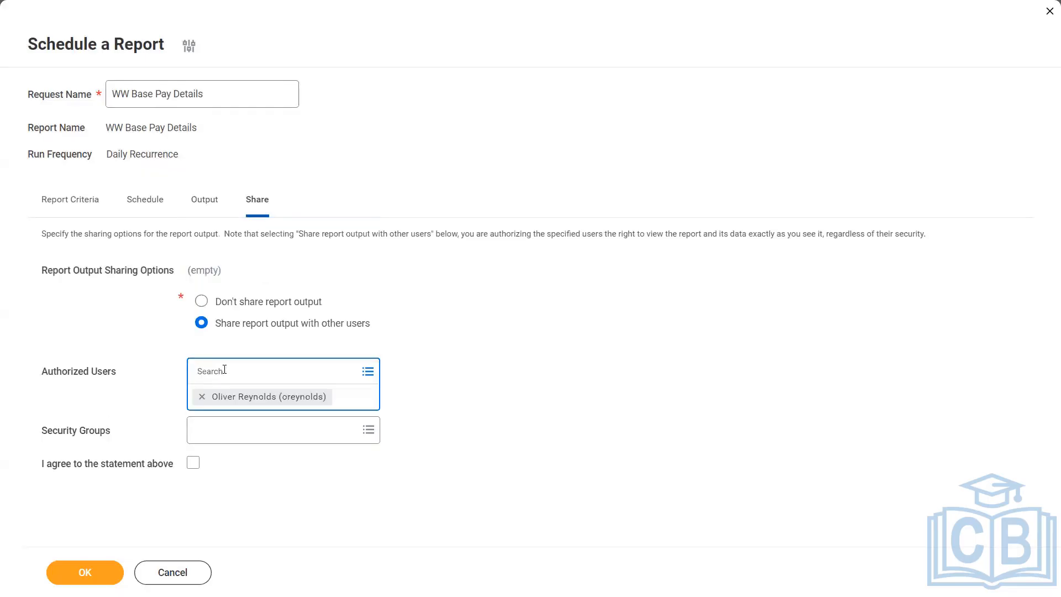
{"action": "left_click", "coordinate": [467, 399]}
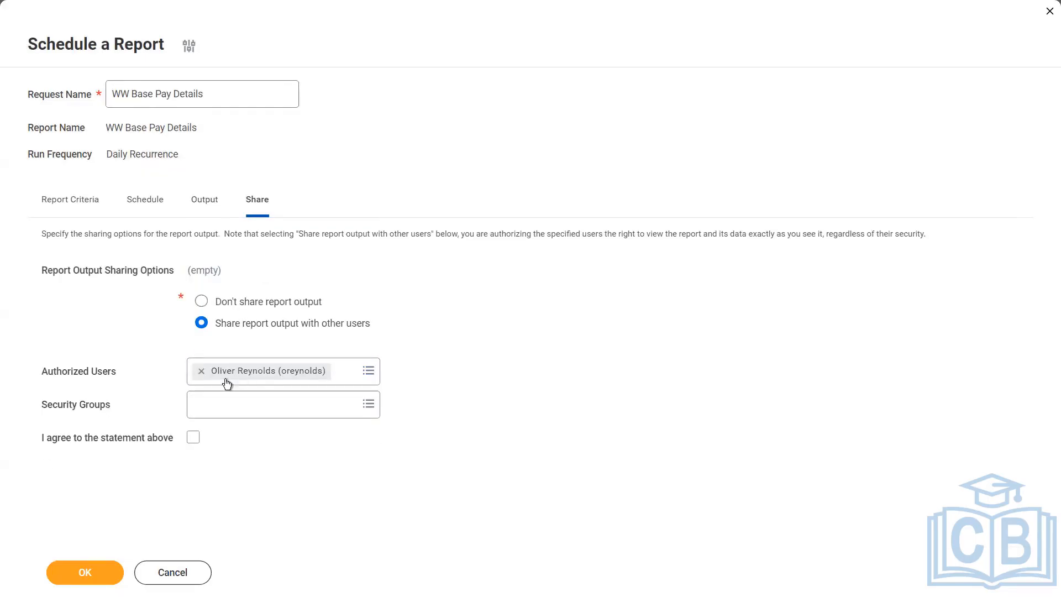
{"action": "left_click", "coordinate": [194, 439]}
Review the scheduled request's criteria, recurrence, output and sharing settings, and submit the schedule
{"action": "left_click", "coordinate": [83, 206]}
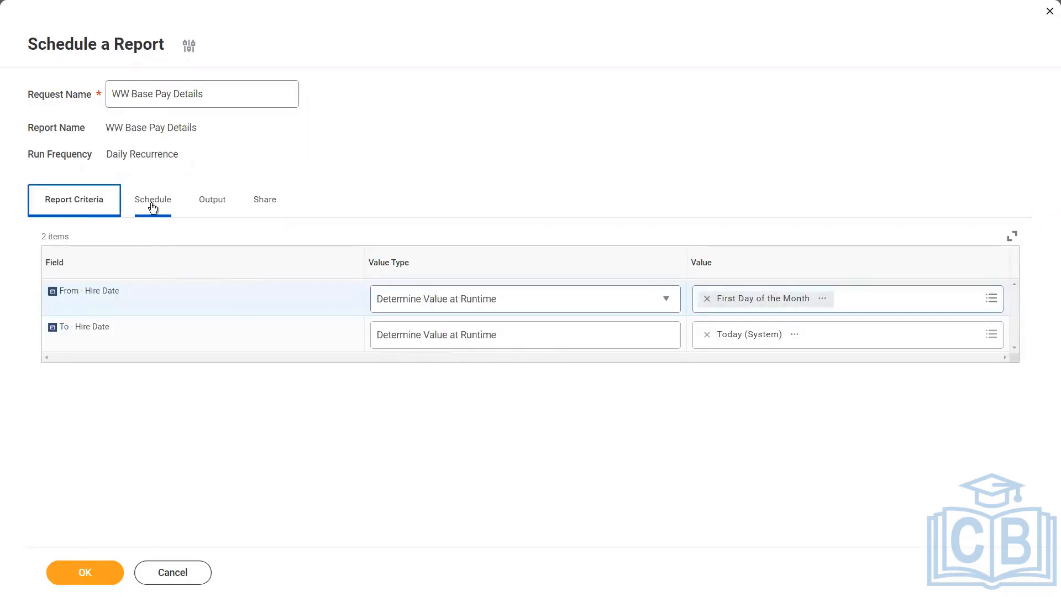
{"action": "left_click", "coordinate": [148, 206]}
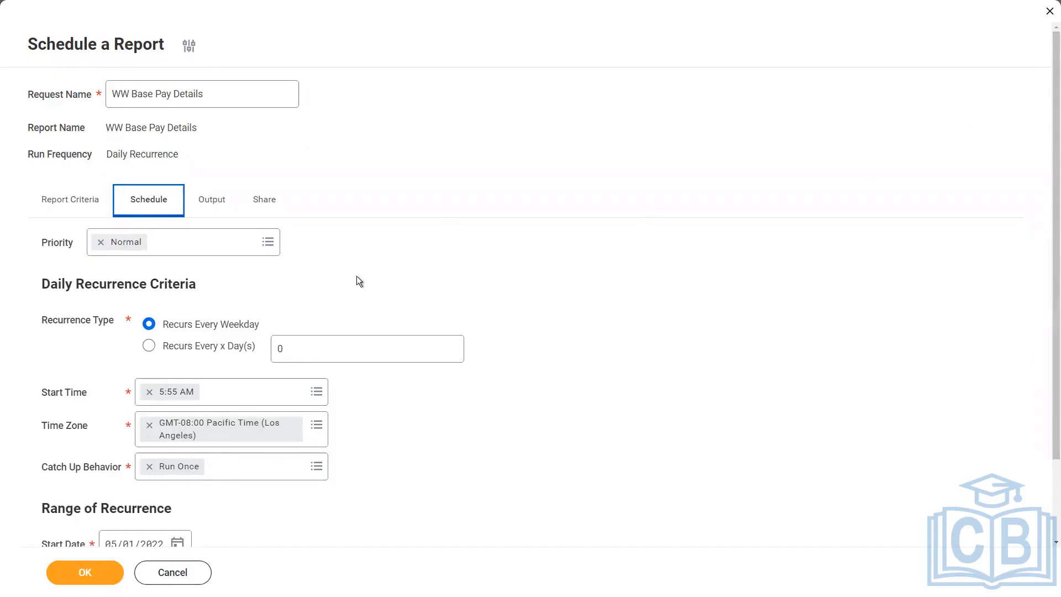
{"action": "left_click", "coordinate": [220, 203]}
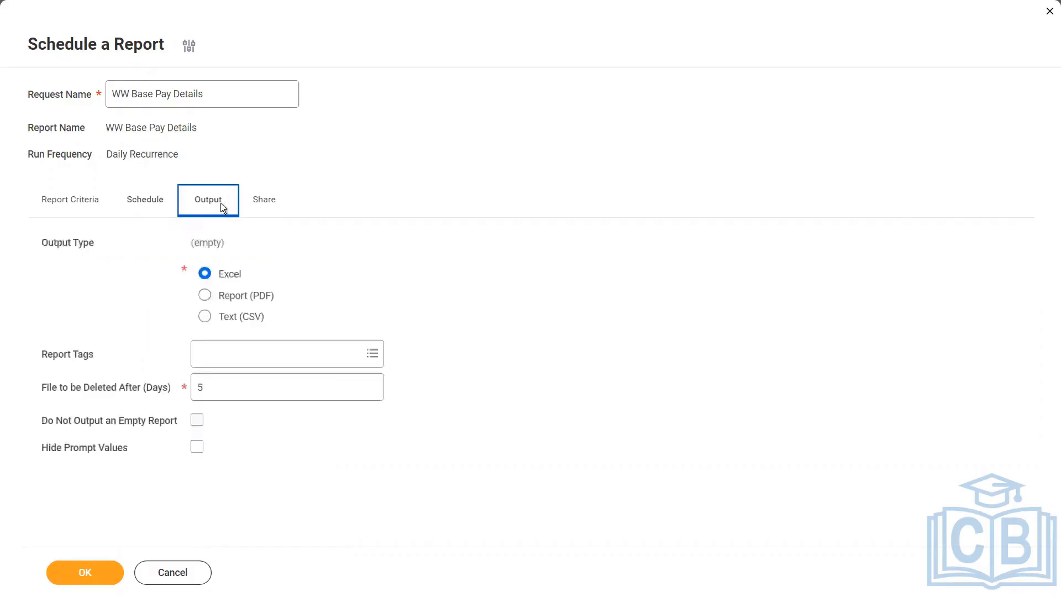
{"action": "left_click", "coordinate": [261, 202]}
{"action": "left_click", "coordinate": [85, 573]}
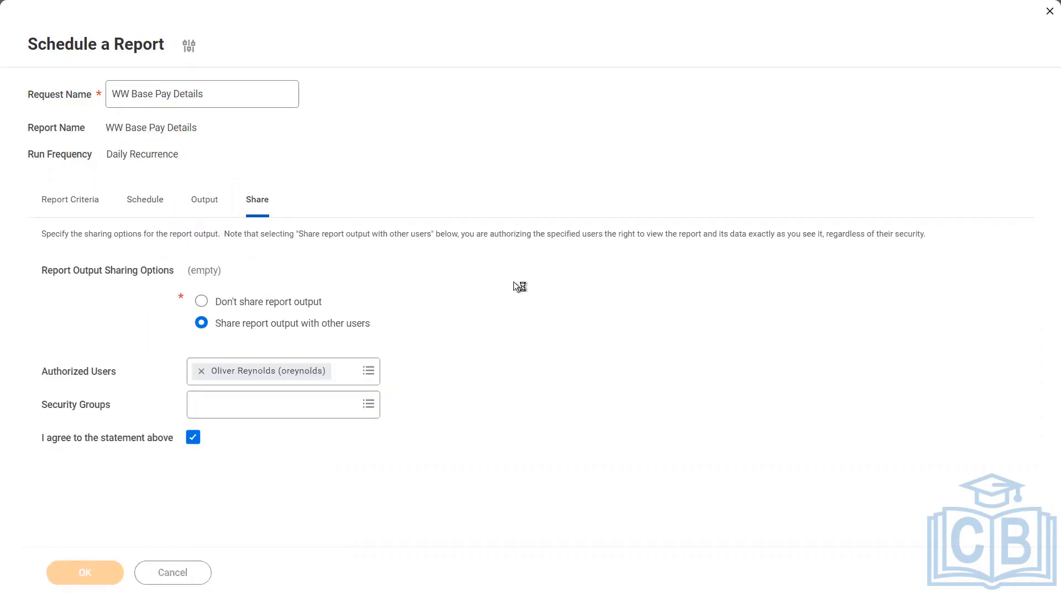
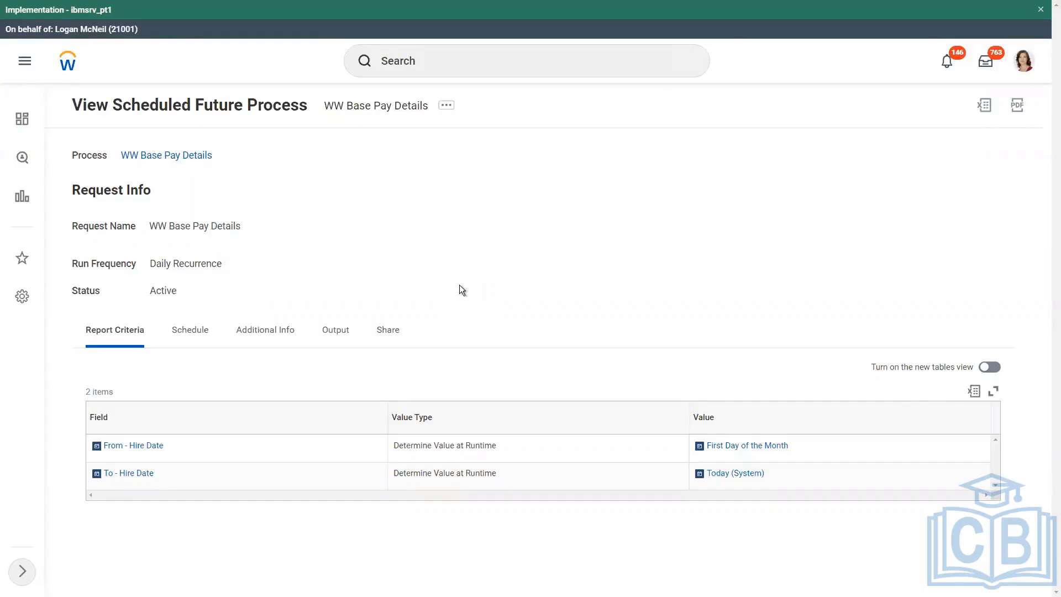
Open the WW Base Pay Details report definition from the scheduled process and start editing it
{"action": "left_click", "coordinate": [452, 110]}
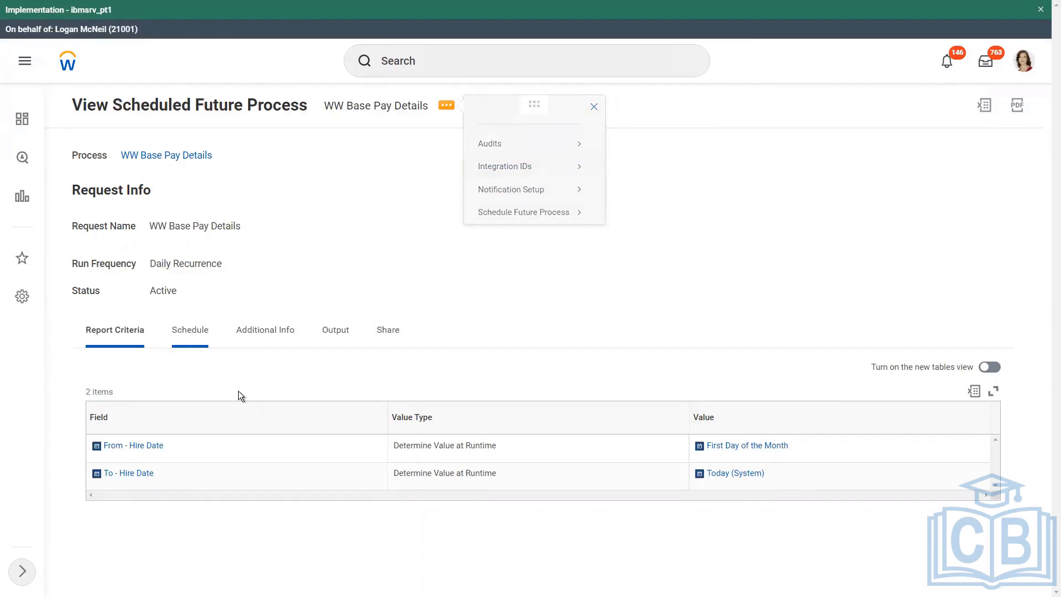
{"action": "left_click", "coordinate": [188, 326]}
{"action": "left_click", "coordinate": [181, 160]}
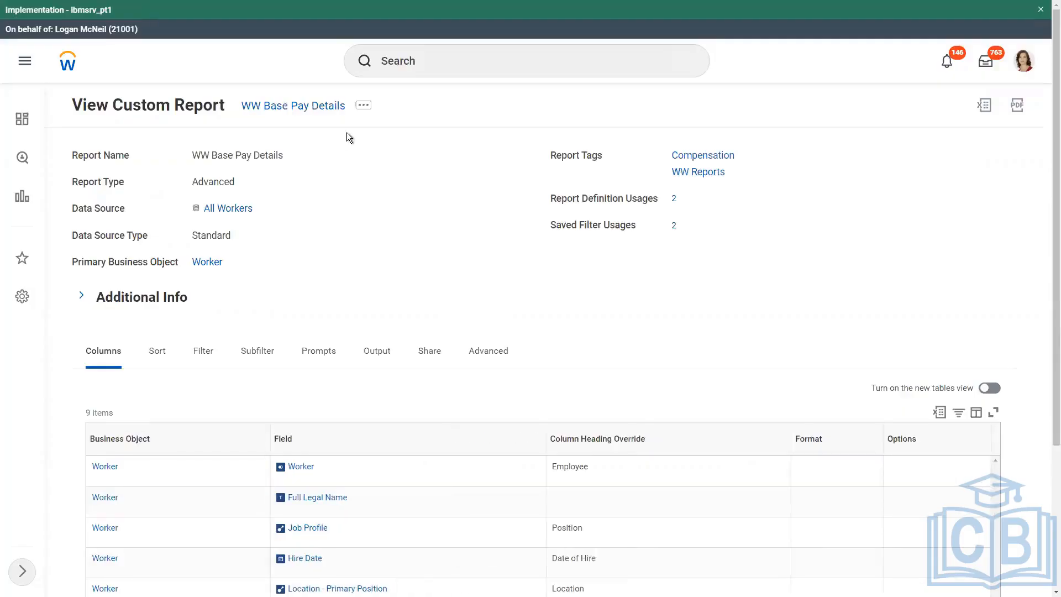
{"action": "left_click", "coordinate": [364, 109]}
{"action": "mouse_move", "coordinate": [435, 163]}
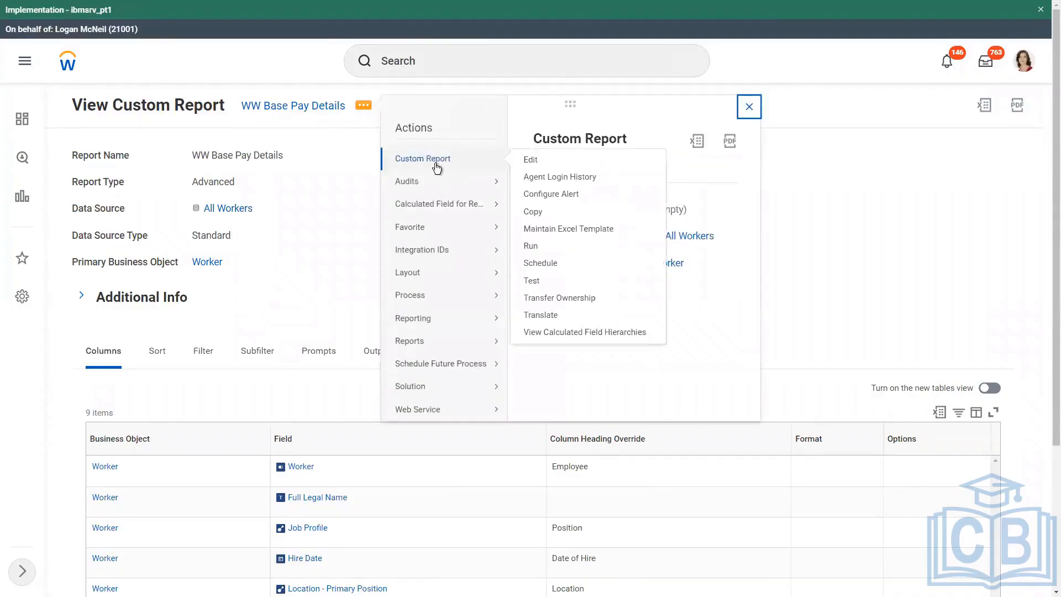
{"action": "left_click", "coordinate": [529, 161]}
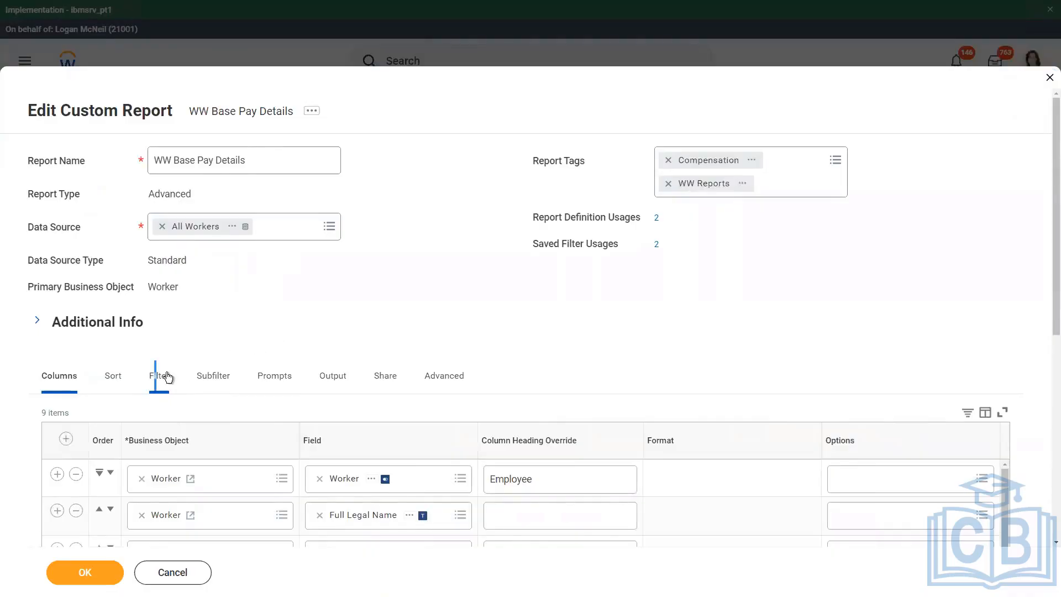
Remove the Total Base Pay Annualized and Dependents conditions from the report's instance filter
{"action": "scroll", "coordinate": [350, 319], "scroll_direction": "down", "scroll_amount": 5}
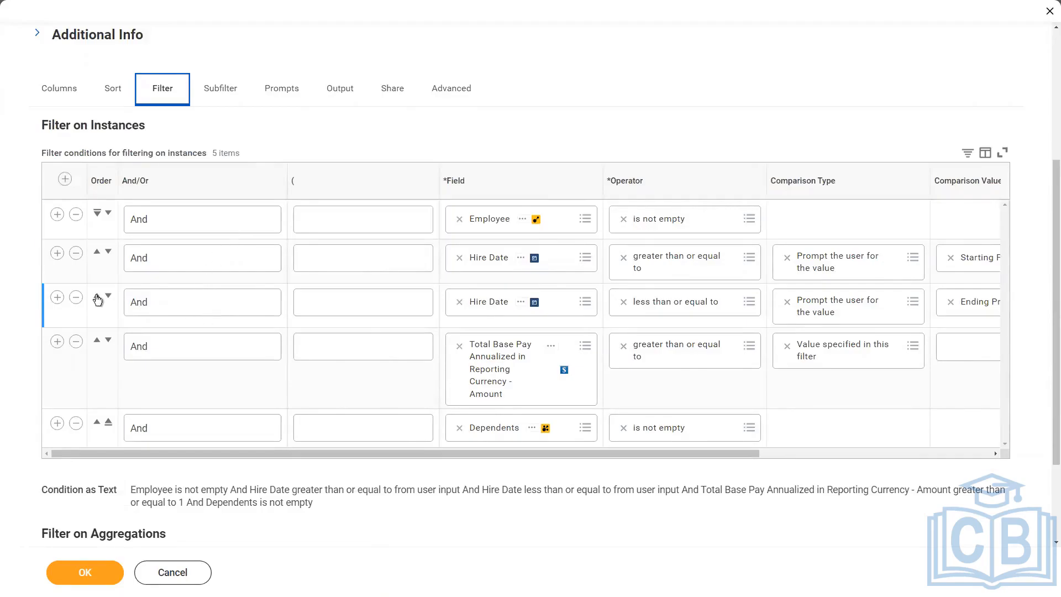
{"action": "left_click", "coordinate": [76, 343]}
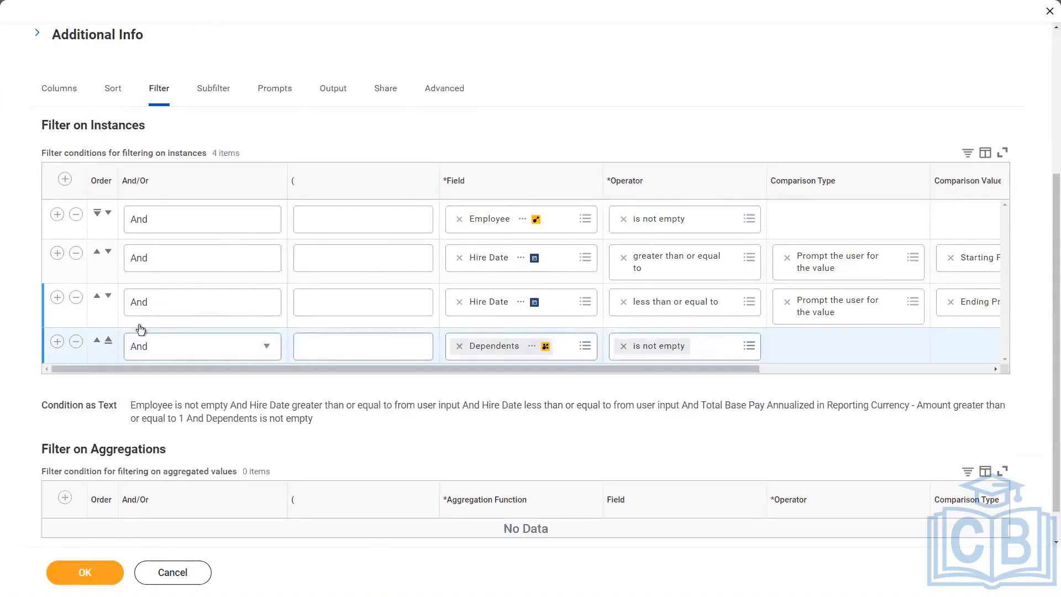
{"action": "left_click", "coordinate": [75, 343]}
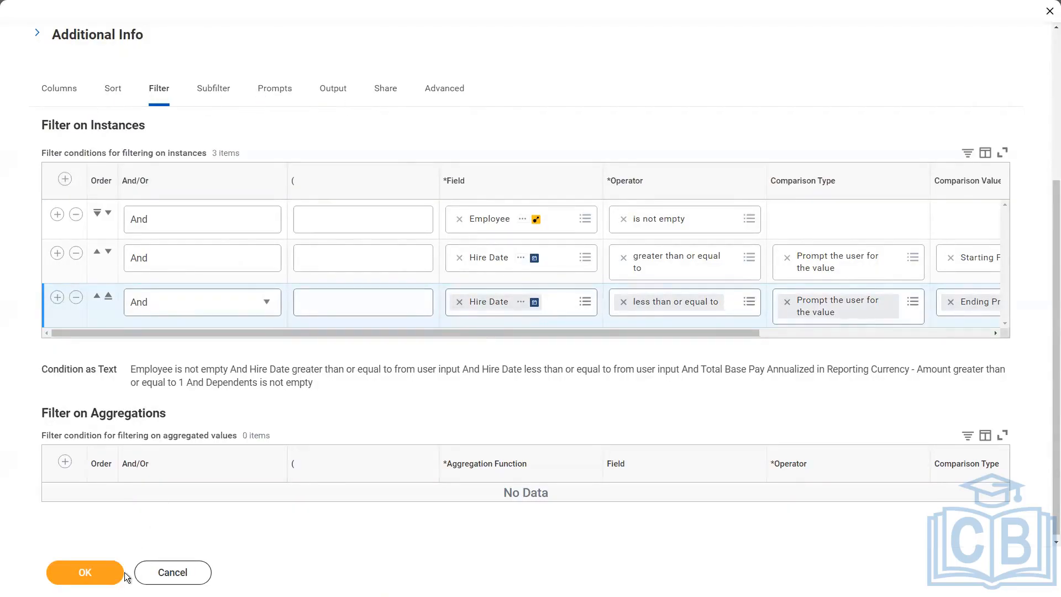
Add the Manager security group to the report definition's authorized groups and save the report
{"action": "left_click", "coordinate": [385, 90]}
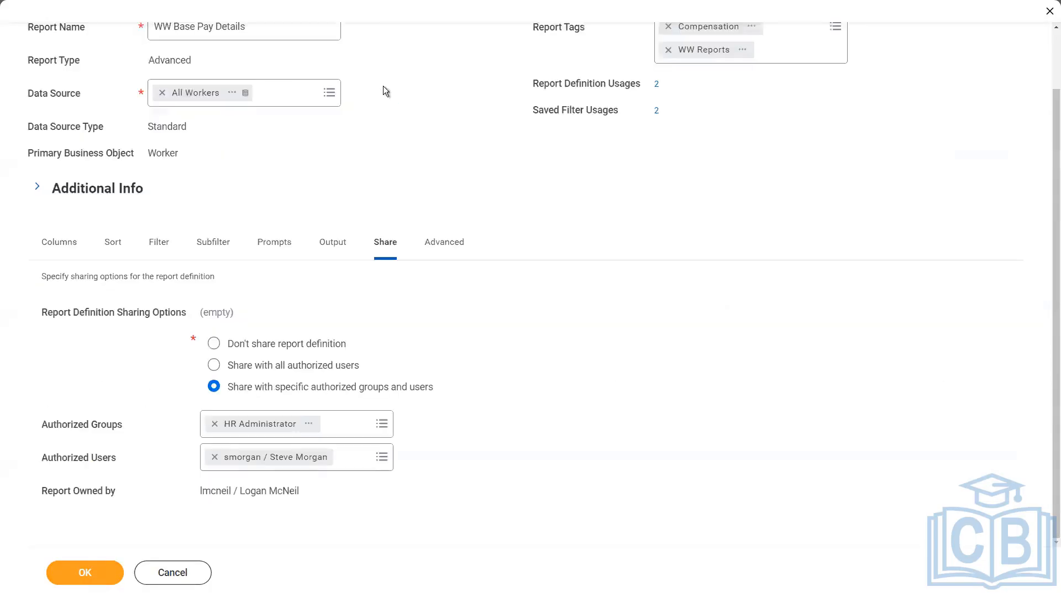
{"action": "left_click", "coordinate": [336, 428]}
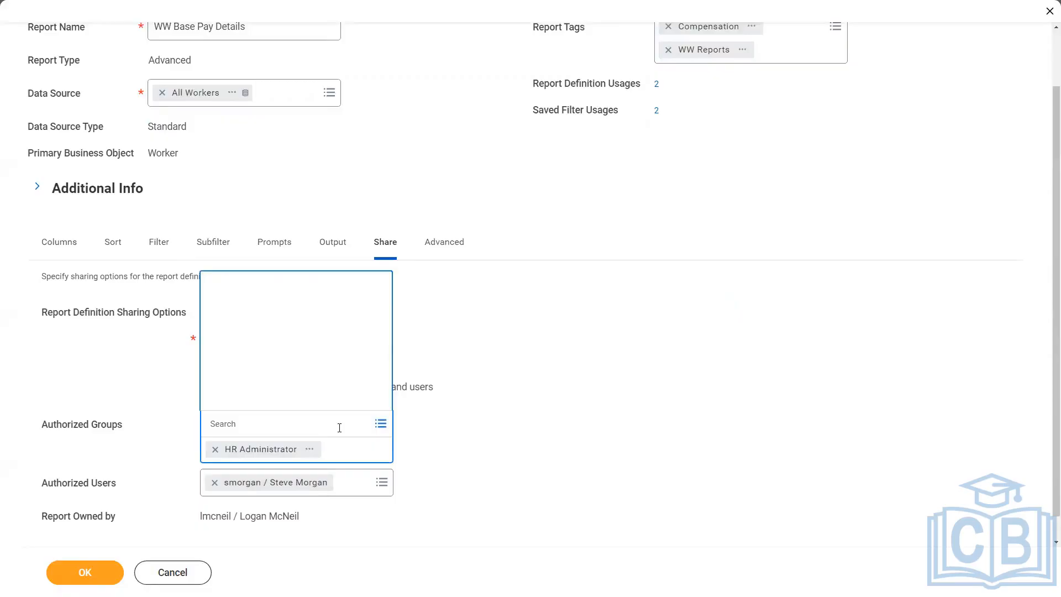
{"action": "type", "text": "manager"}
{"action": "key", "text": "Return"}
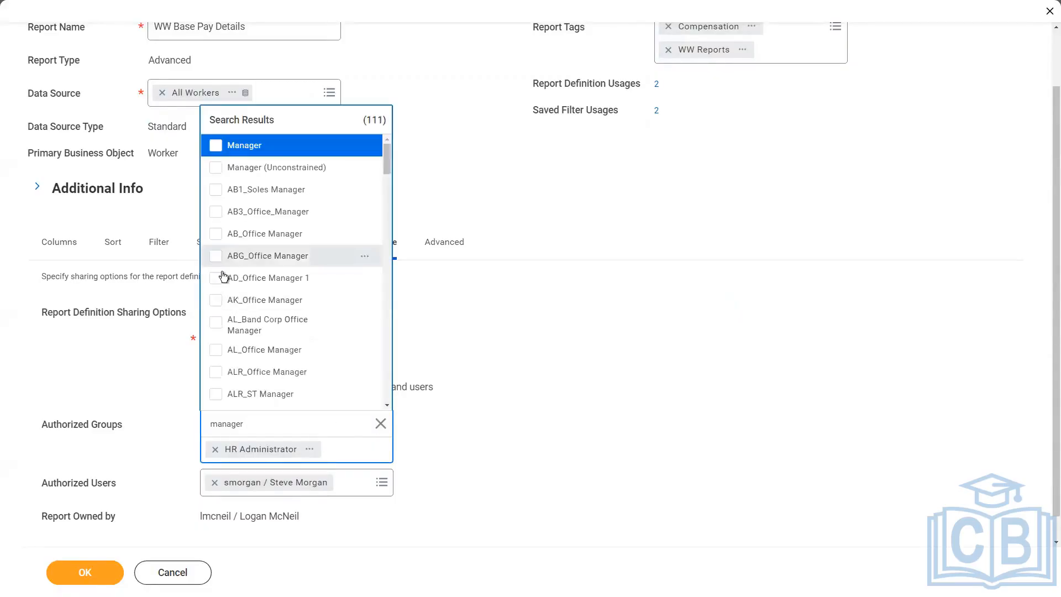
{"action": "left_click", "coordinate": [288, 147]}
{"action": "left_click", "coordinate": [505, 337]}
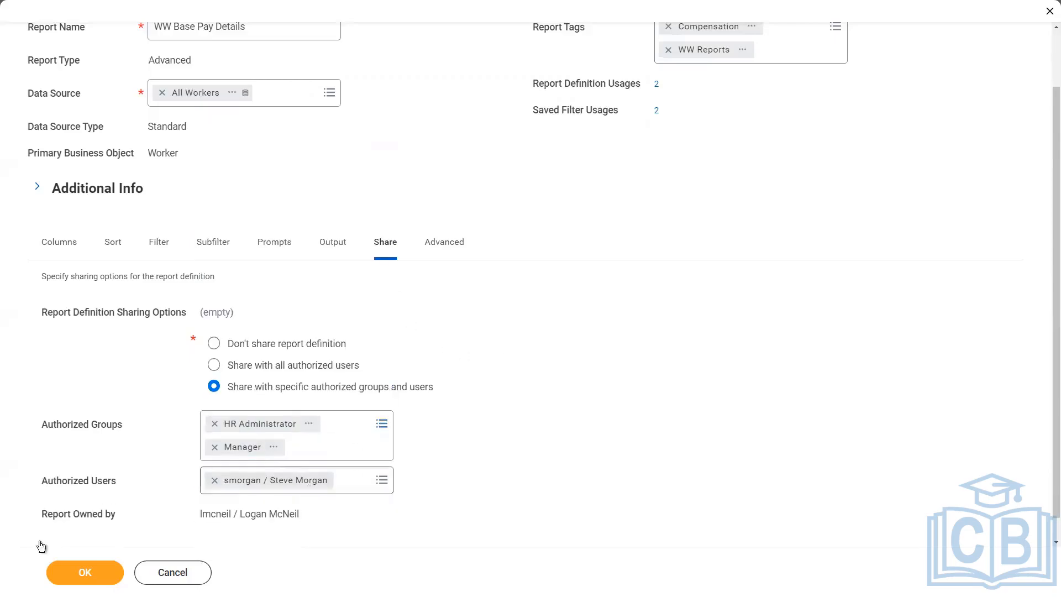
{"action": "left_click", "coordinate": [83, 576]}
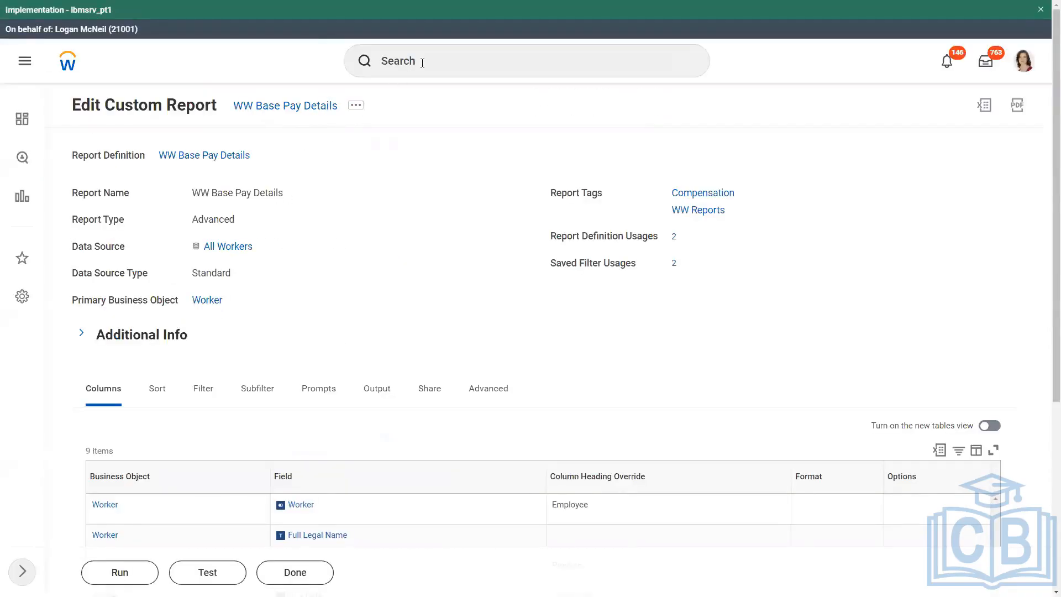
Start a proxy session, entering another employee's name as the person to act as
{"action": "left_click", "coordinate": [422, 62]}
{"action": "type", "text": "start proxy"}
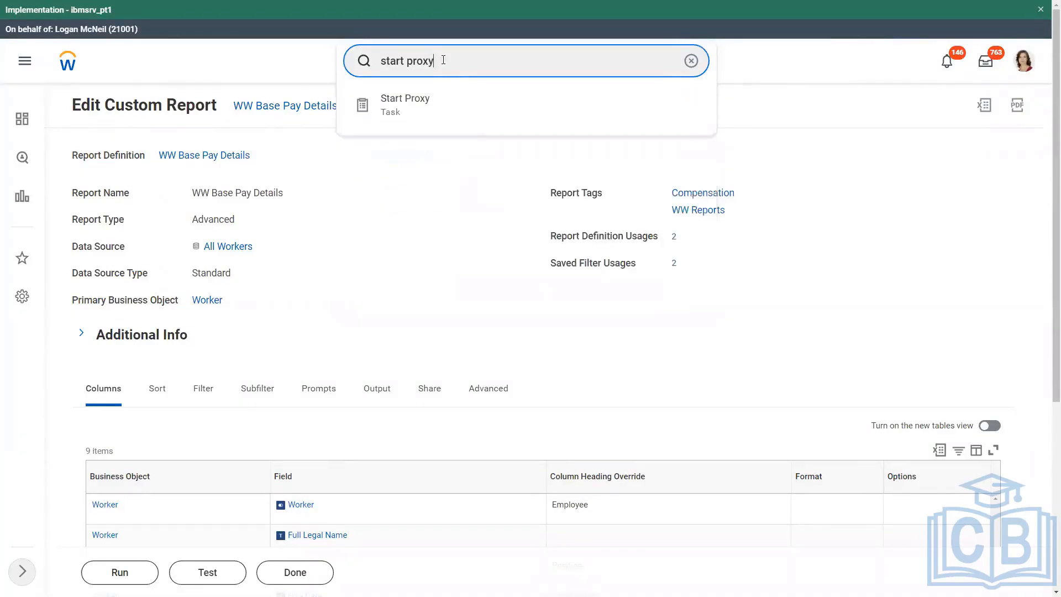
{"action": "left_click", "coordinate": [403, 105]}
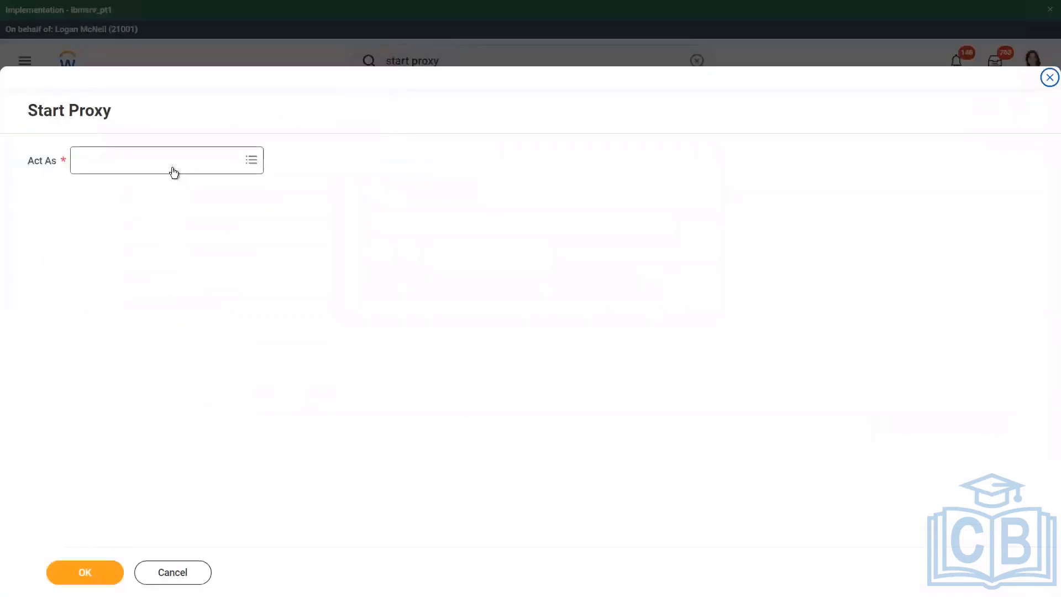
{"action": "left_click", "coordinate": [173, 167]}
{"action": "type", "text": "ol"}
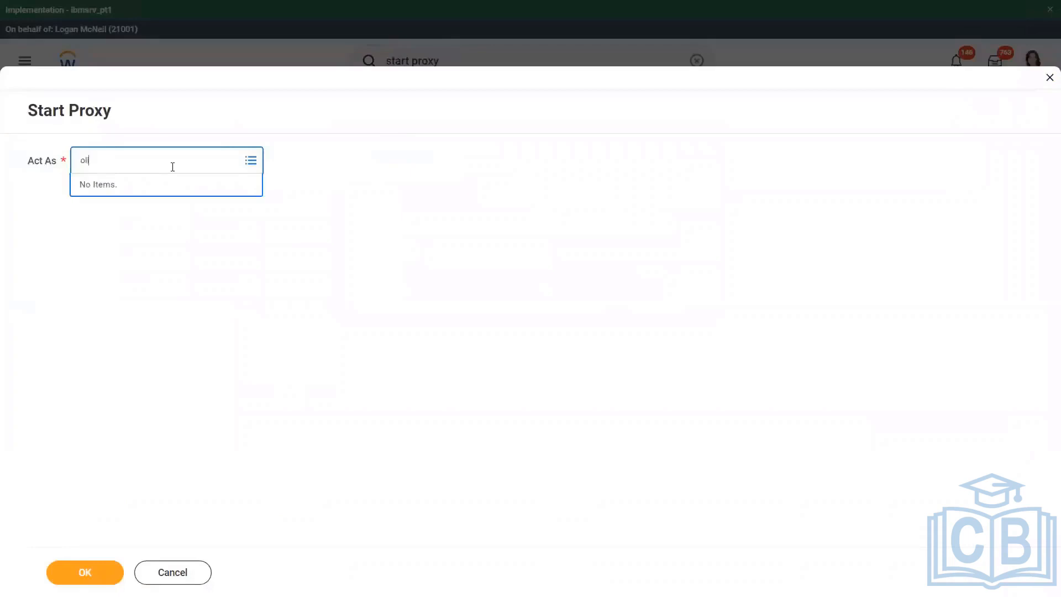
{"action": "type", "text": "iver reynolds"}
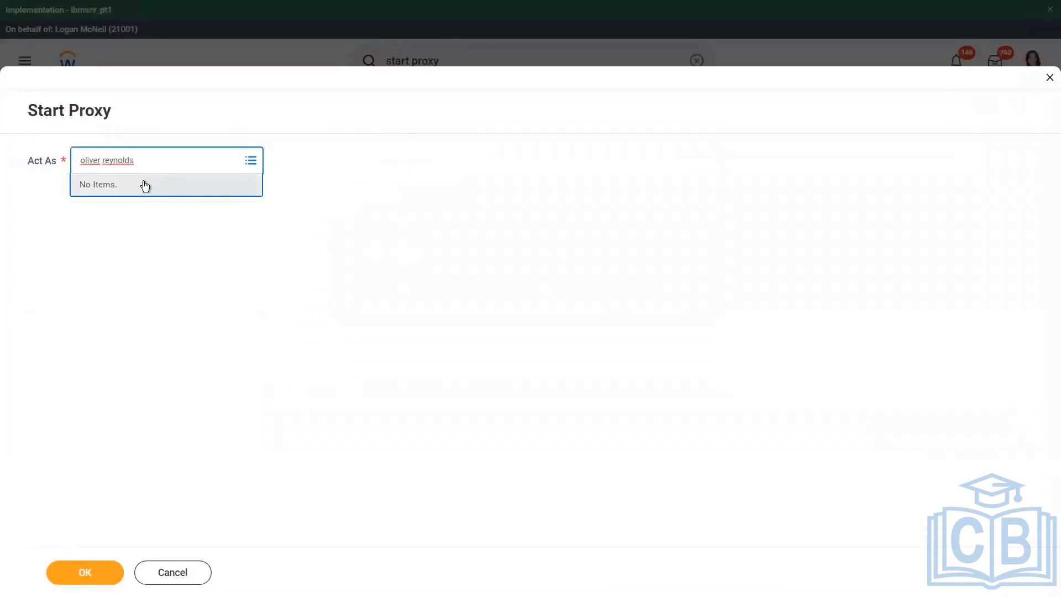
{"action": "key", "text": "Return"}
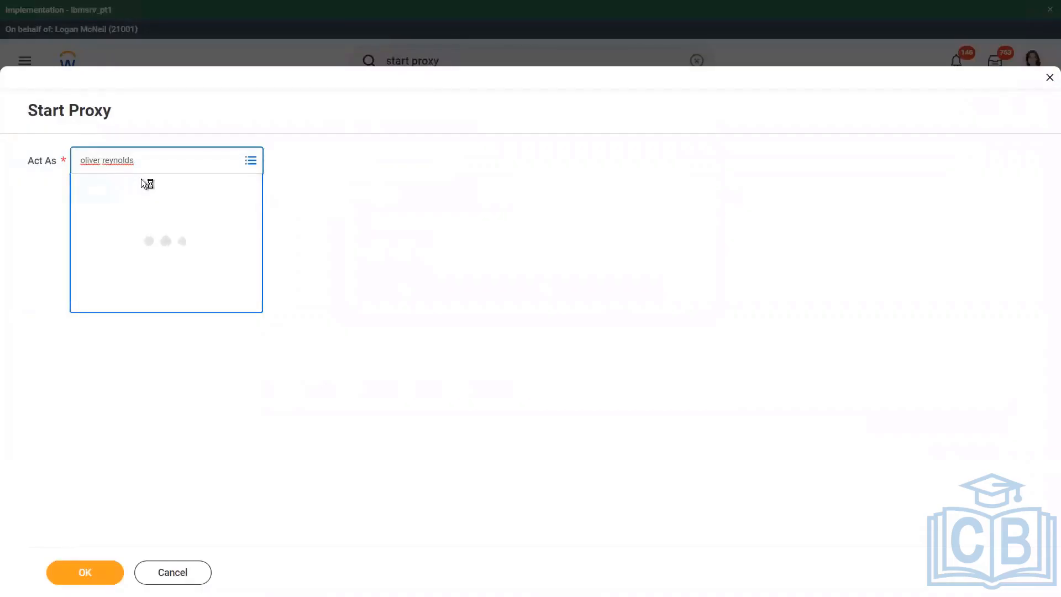
{"action": "left_click", "coordinate": [89, 575]}
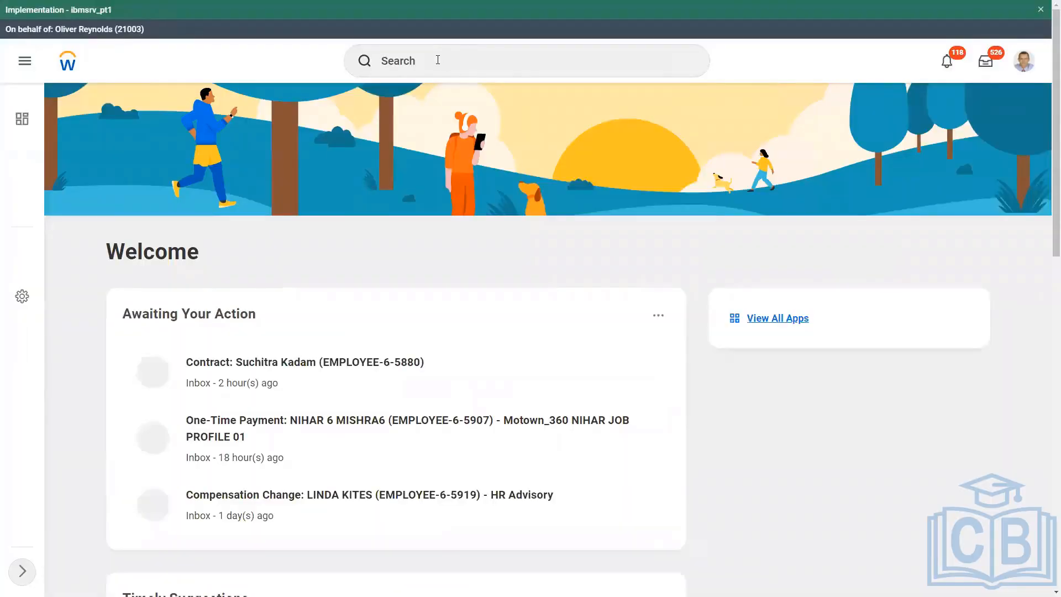
Run the WW Base Pay Details report for hire dates 04/18/2021 to 04/17/2022 as the proxied employee and review the listed workers
{"action": "left_click", "coordinate": [438, 59]}
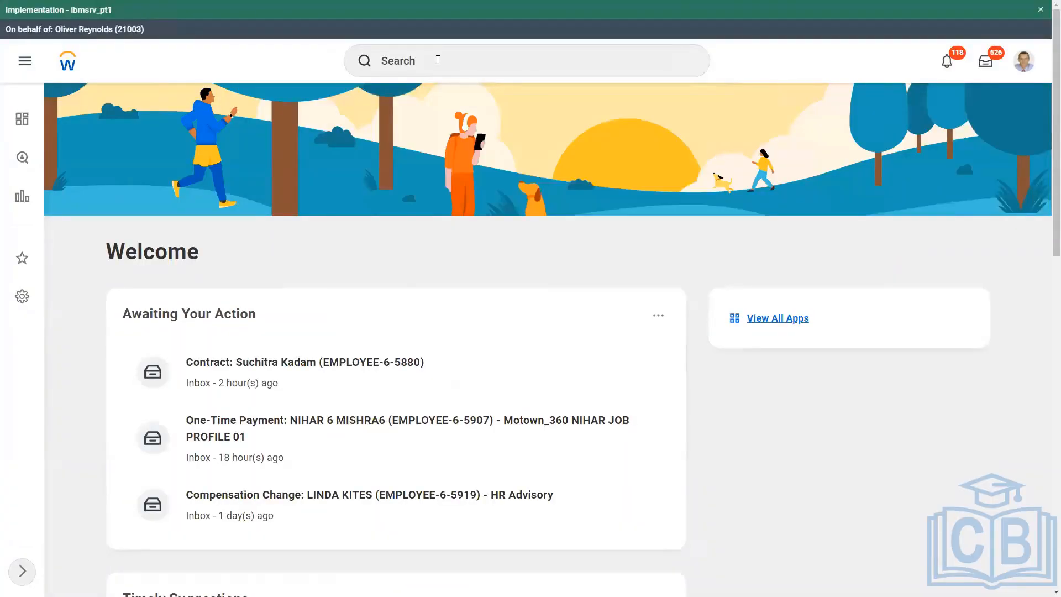
{"action": "scroll", "coordinate": [438, 60], "scroll_direction": "down", "scroll_amount": 10}
{"action": "scroll", "coordinate": [467, 98], "scroll_direction": "up", "scroll_amount": 8}
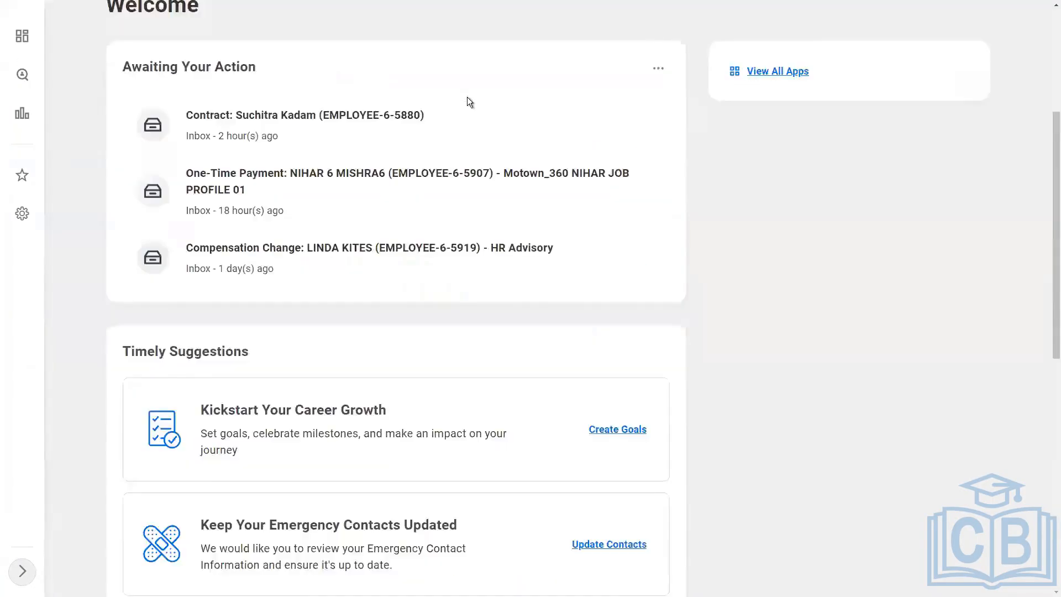
{"action": "scroll", "coordinate": [466, 97], "scroll_direction": "up", "scroll_amount": 5}
{"action": "left_click", "coordinate": [442, 56]}
{"action": "type", "text": "ww"}
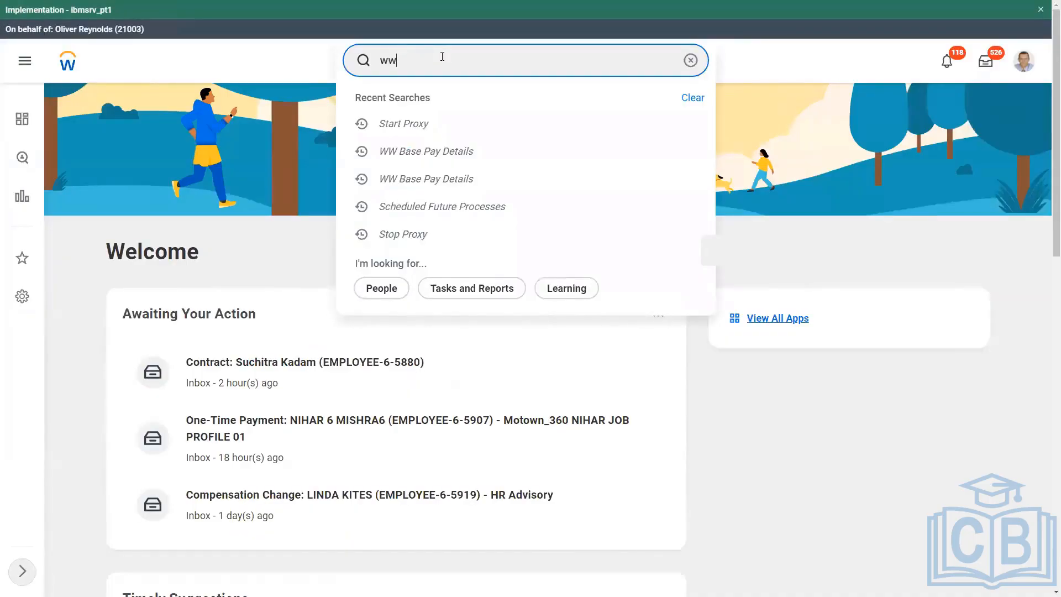
{"action": "type", "text": " base pay"}
{"action": "left_click", "coordinate": [441, 108]}
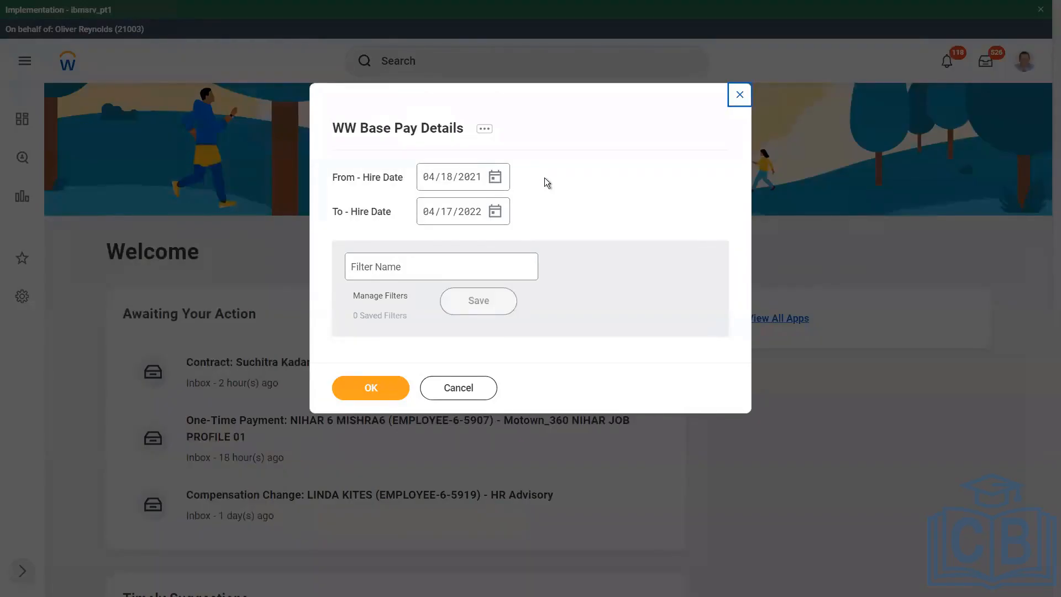
{"action": "left_click", "coordinate": [371, 390]}
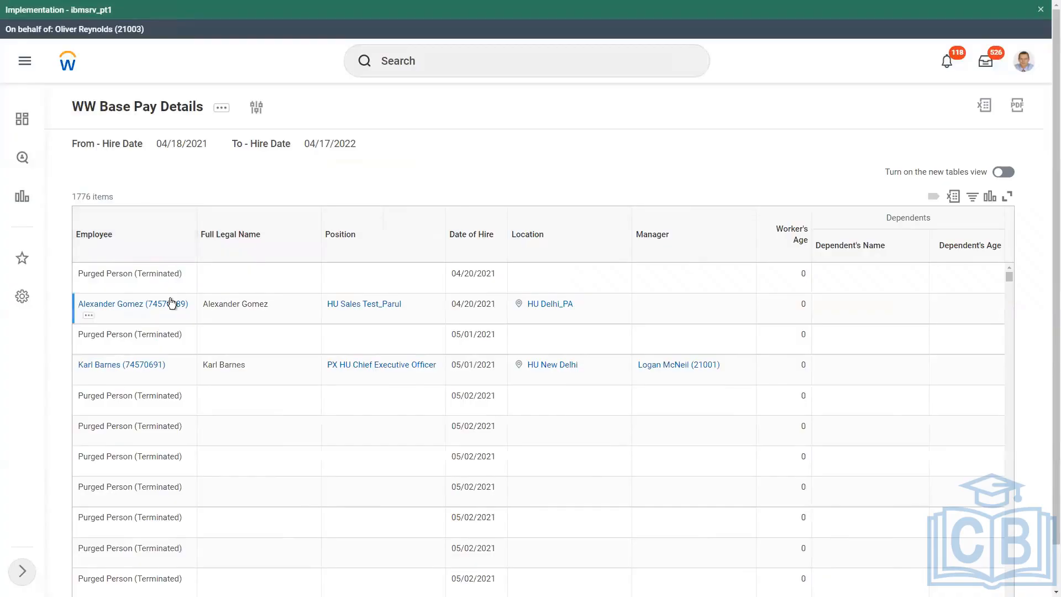
{"action": "scroll", "coordinate": [170, 301], "scroll_direction": "down", "scroll_amount": 10}
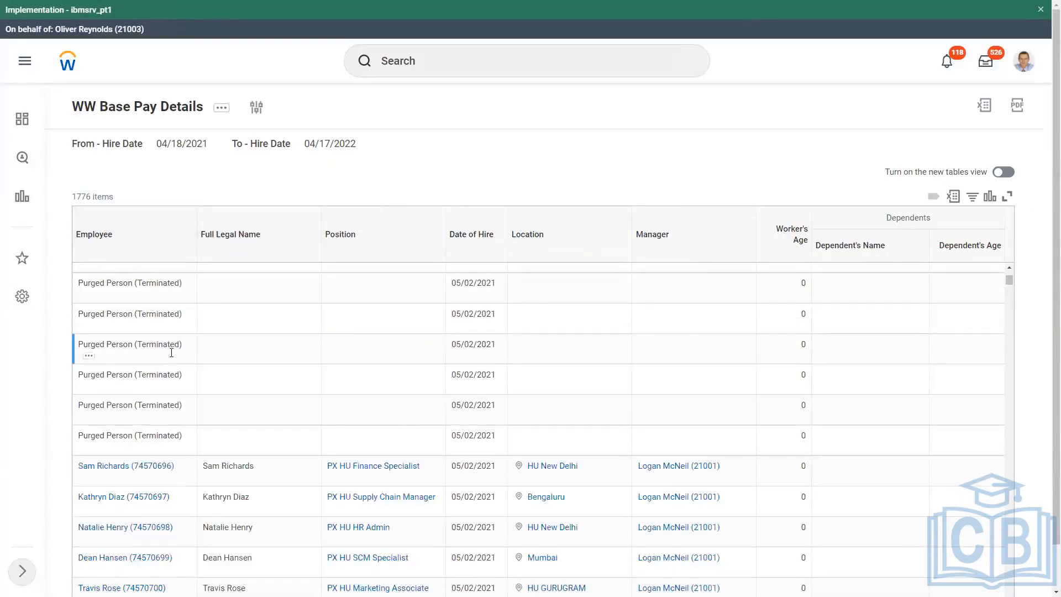
{"action": "scroll", "coordinate": [132, 331], "scroll_direction": "up", "scroll_amount": 3}
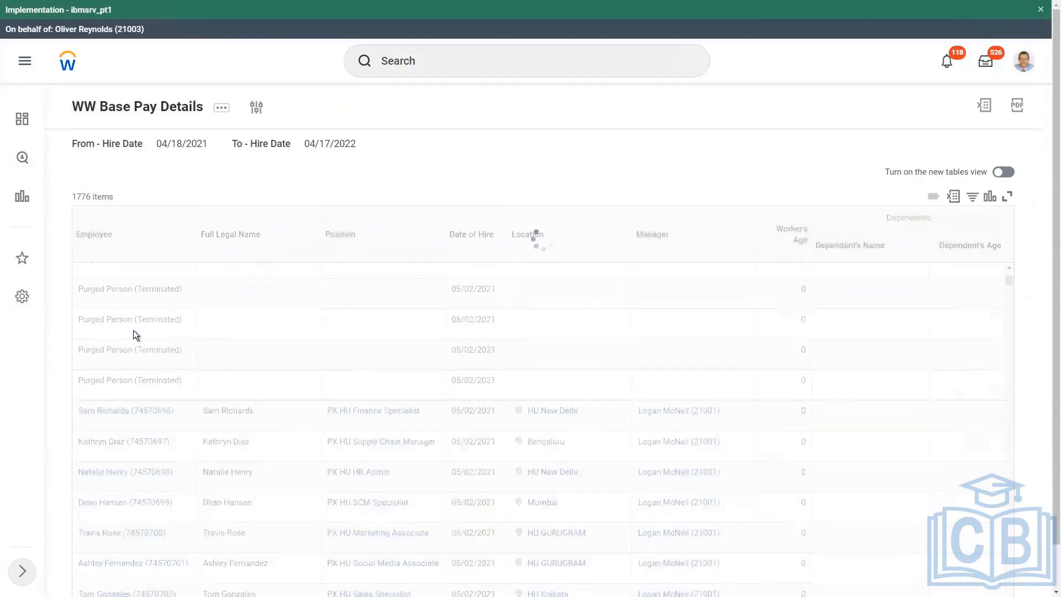
{"action": "scroll", "coordinate": [243, 326], "scroll_direction": "down", "scroll_amount": 2}
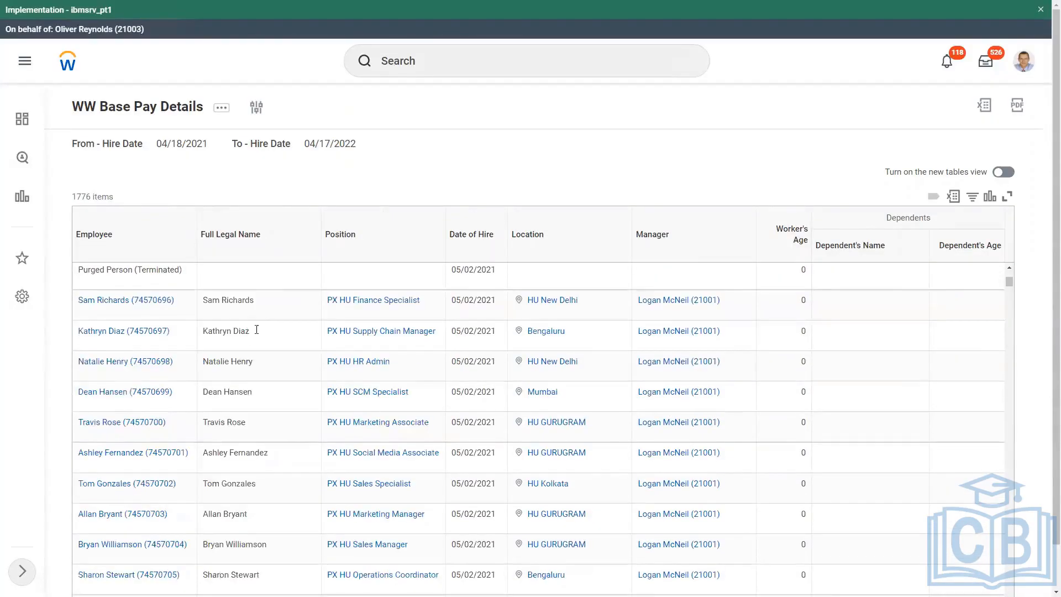
{"action": "mouse_move", "coordinate": [672, 307]}
{"action": "scroll", "coordinate": [668, 343], "scroll_direction": "down", "scroll_amount": 8}
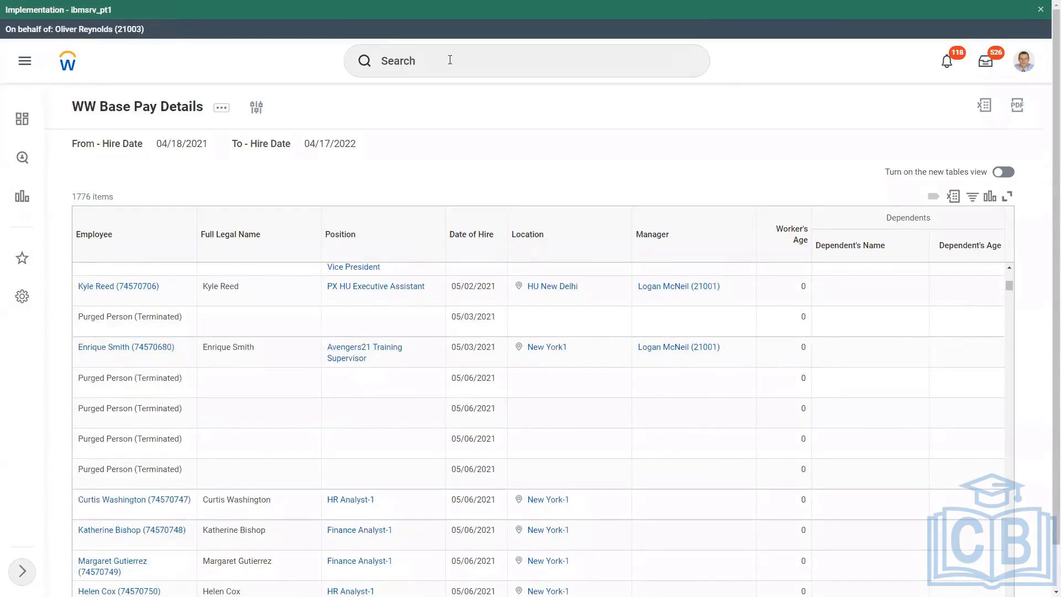
Open the Start Proxy task again to choose a different employee to act as
{"action": "left_click", "coordinate": [450, 60]}
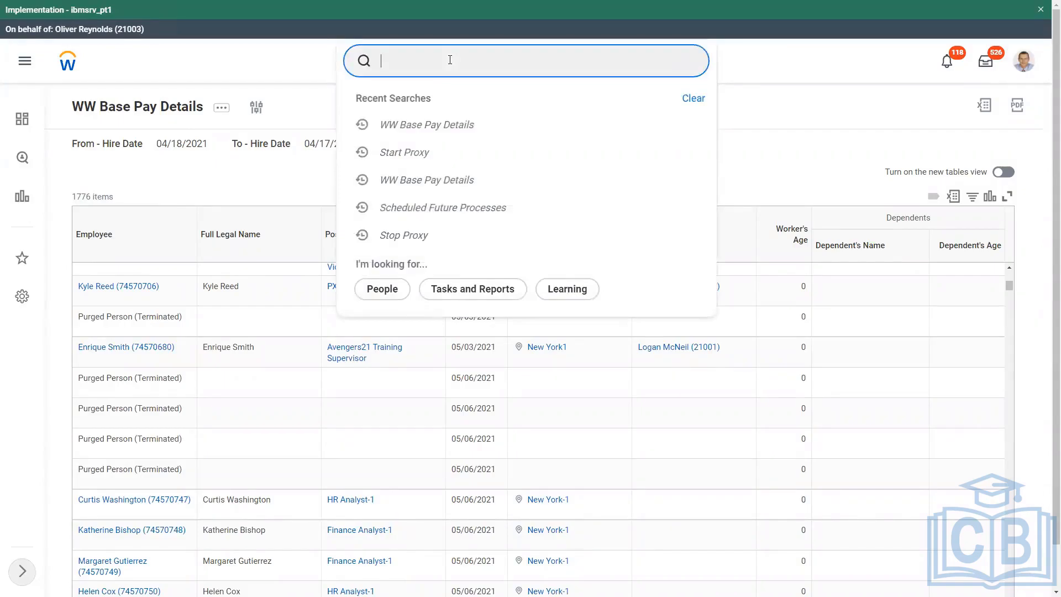
{"action": "type", "text": "start proxy"}
{"action": "left_click", "coordinate": [422, 107]}
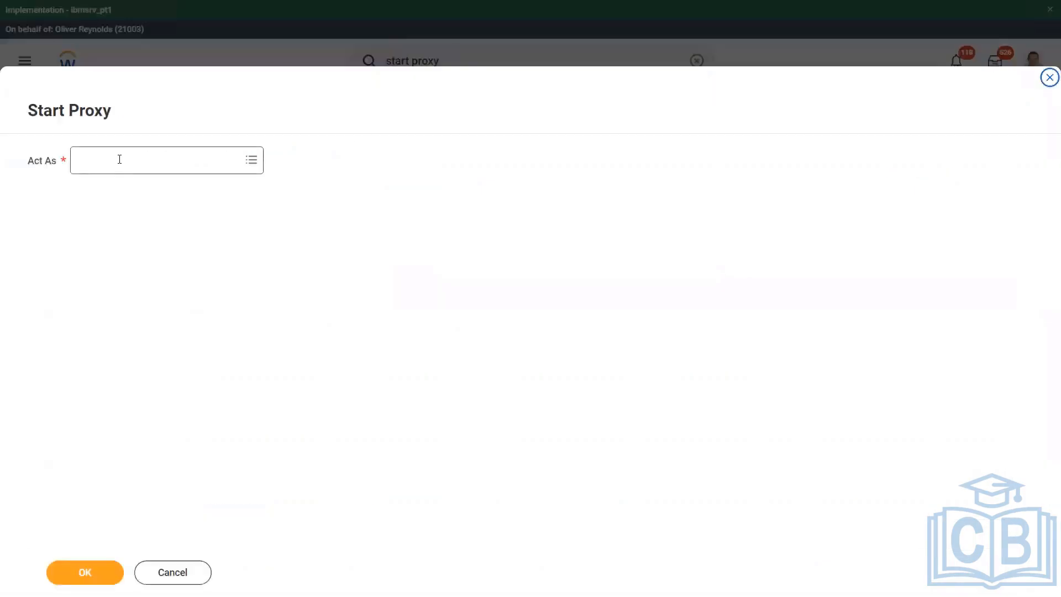
{"action": "left_click", "coordinate": [119, 159]}
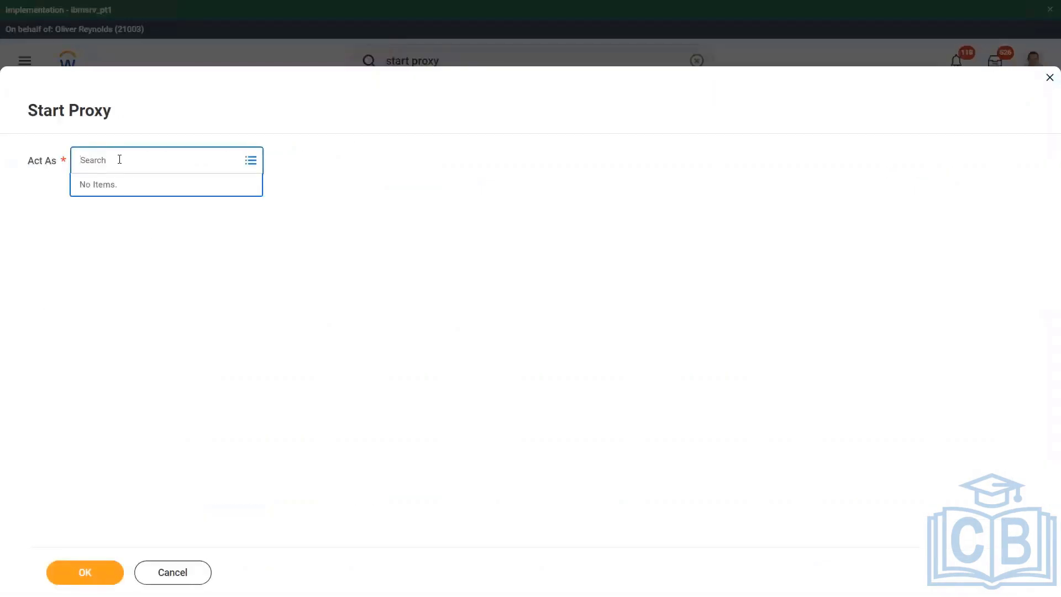
{"action": "type", "text": "jack taylor"}
{"action": "key", "text": "Return"}
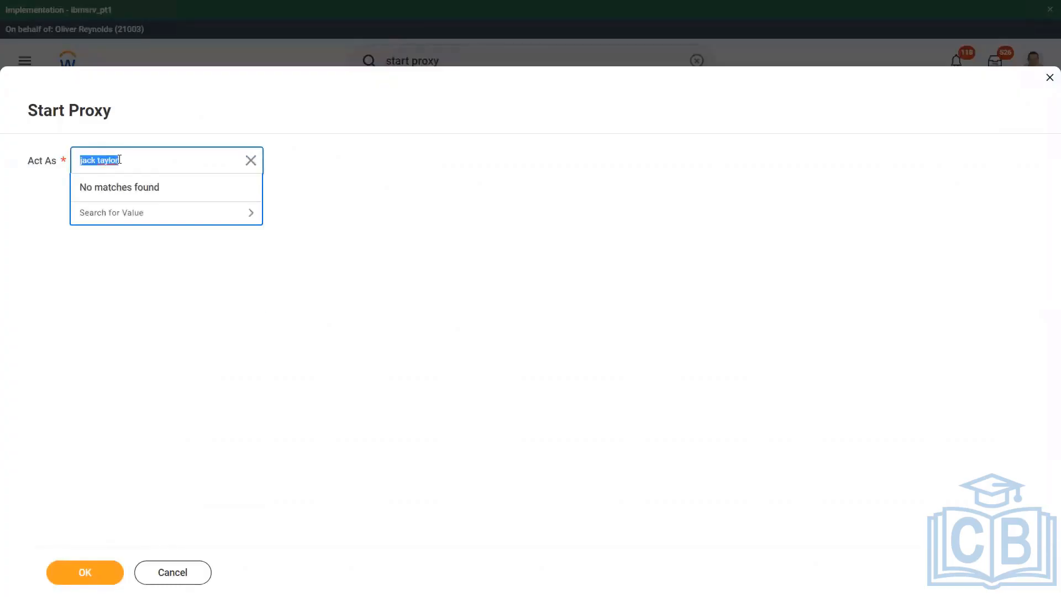
{"action": "type", "text": "car li"}
{"action": "key", "text": "Return"}
Search for the next employee by partial first and last name and start the proxy session as that person
{"action": "type", "text": "ter serra"}
{"action": "key", "text": "Return"}
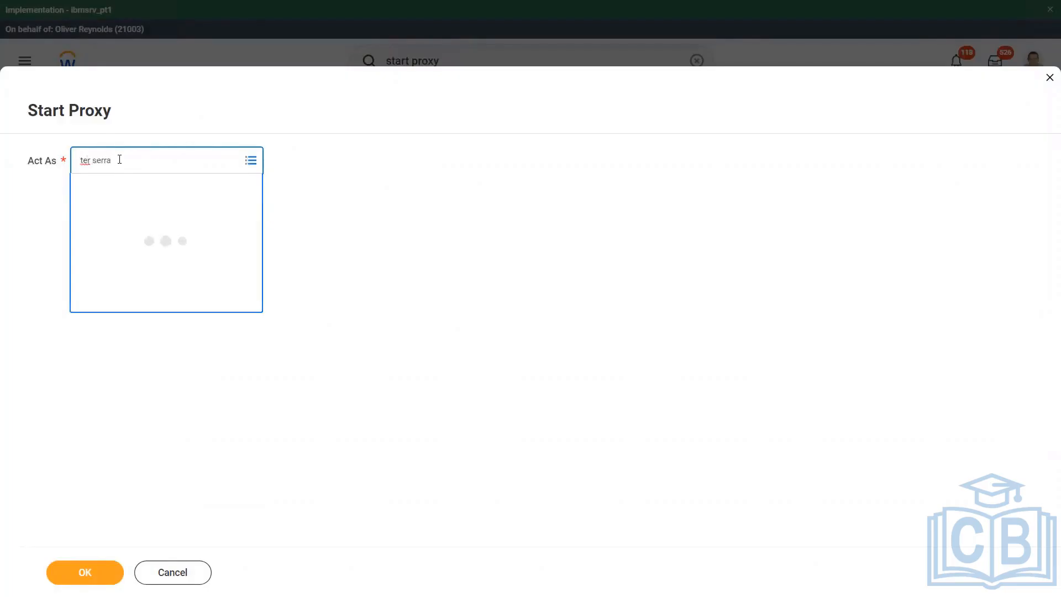
{"action": "left_click", "coordinate": [80, 575]}
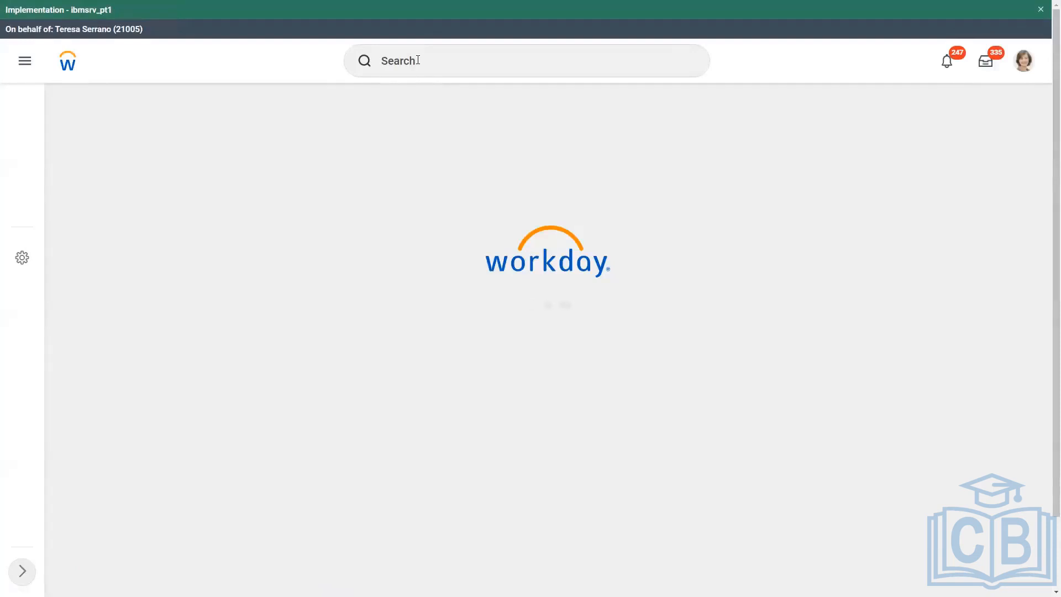
Run the WW Base Pay Details report under the new proxy for hire dates 04/18/2021 to 04/17/2022
{"action": "left_click", "coordinate": [418, 60]}
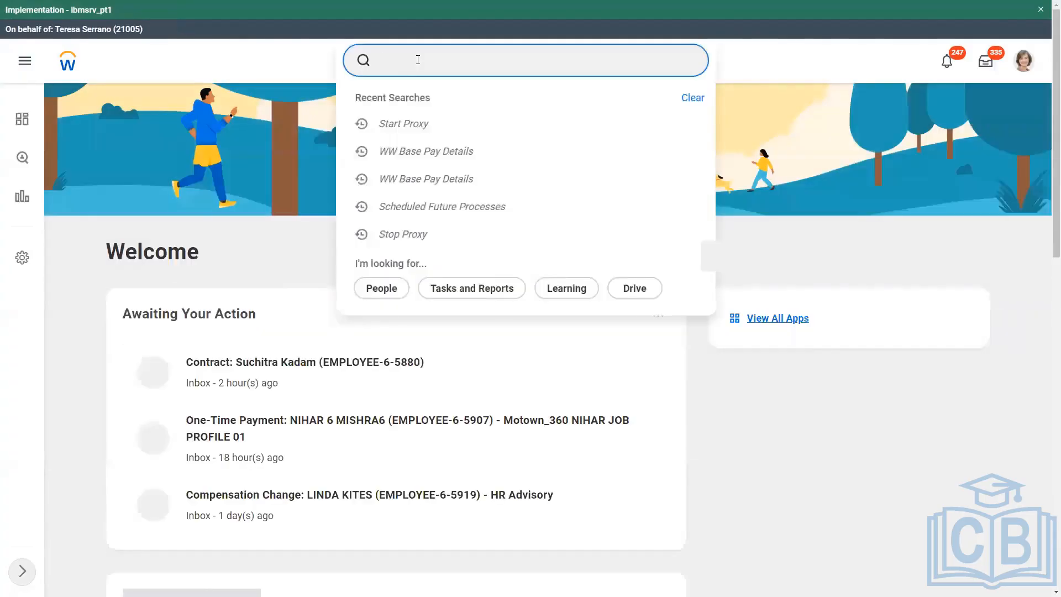
{"action": "left_click", "coordinate": [419, 62]}
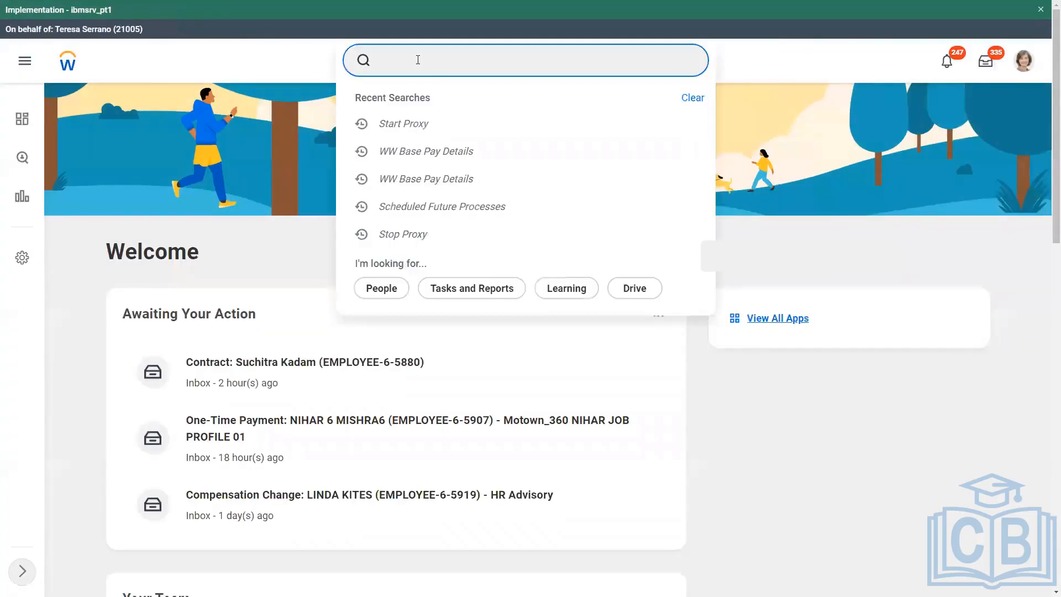
{"action": "type", "text": "ww base pay"}
{"action": "left_click", "coordinate": [448, 102]}
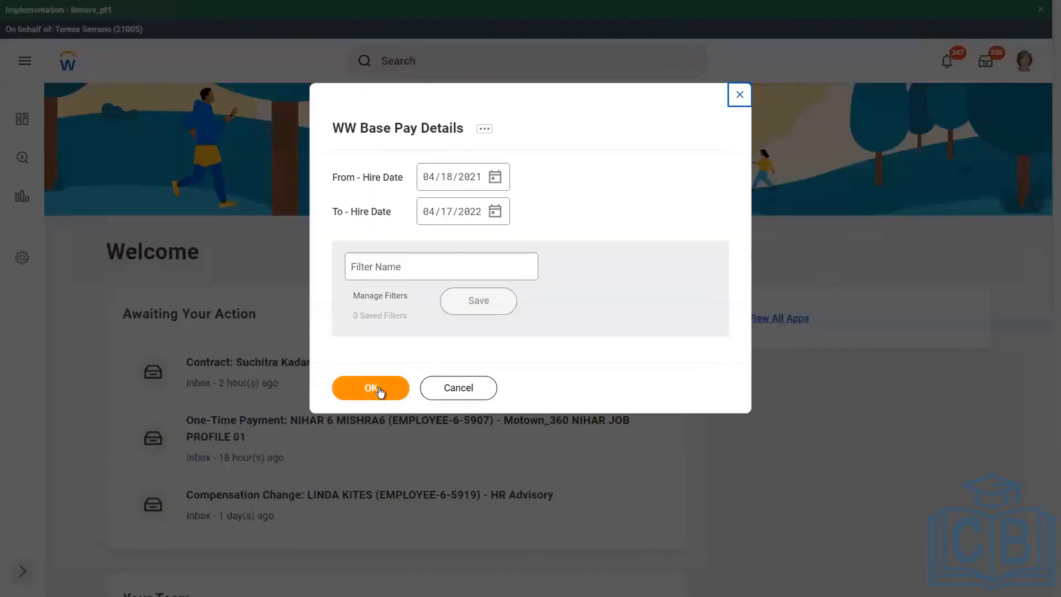
{"action": "left_click", "coordinate": [404, 394]}
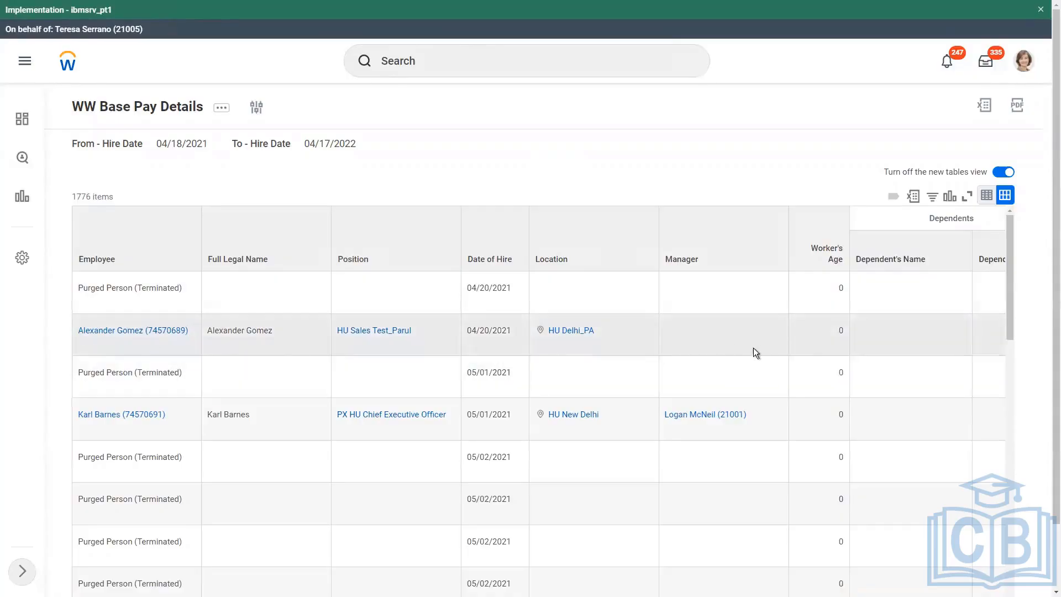
Examine the report's employee rows, including their positions, hire dates, locations, managers and dependents columns
{"action": "scroll", "coordinate": [754, 348], "scroll_direction": "down", "scroll_amount": 5}
{"action": "scroll", "coordinate": [745, 350], "scroll_direction": "up", "scroll_amount": 5}
{"action": "scroll", "coordinate": [804, 348], "scroll_direction": "down", "scroll_amount": 5}
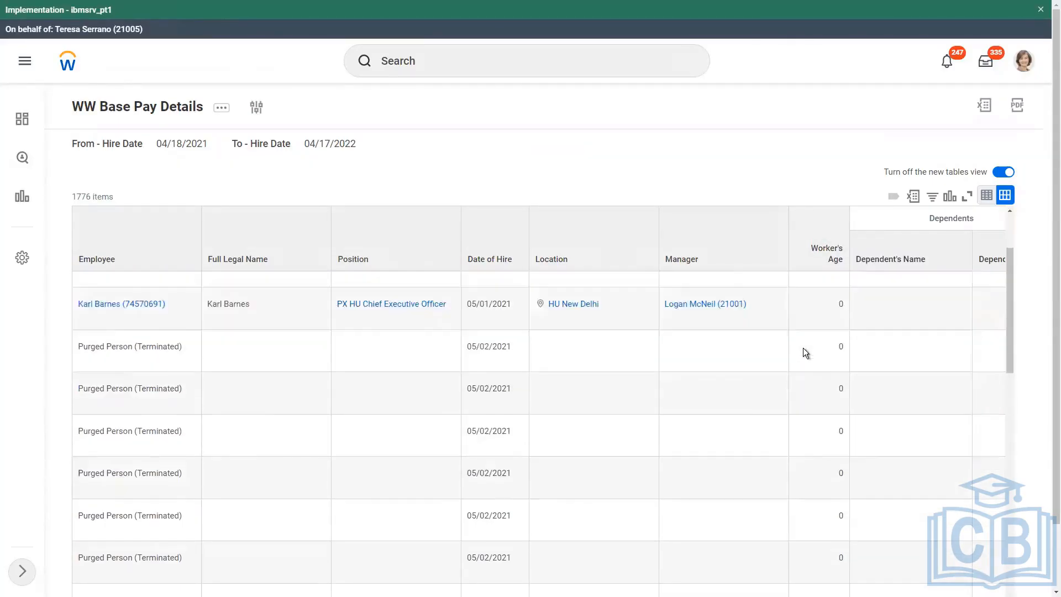
{"action": "scroll", "coordinate": [804, 353], "scroll_direction": "down", "scroll_amount": 3}
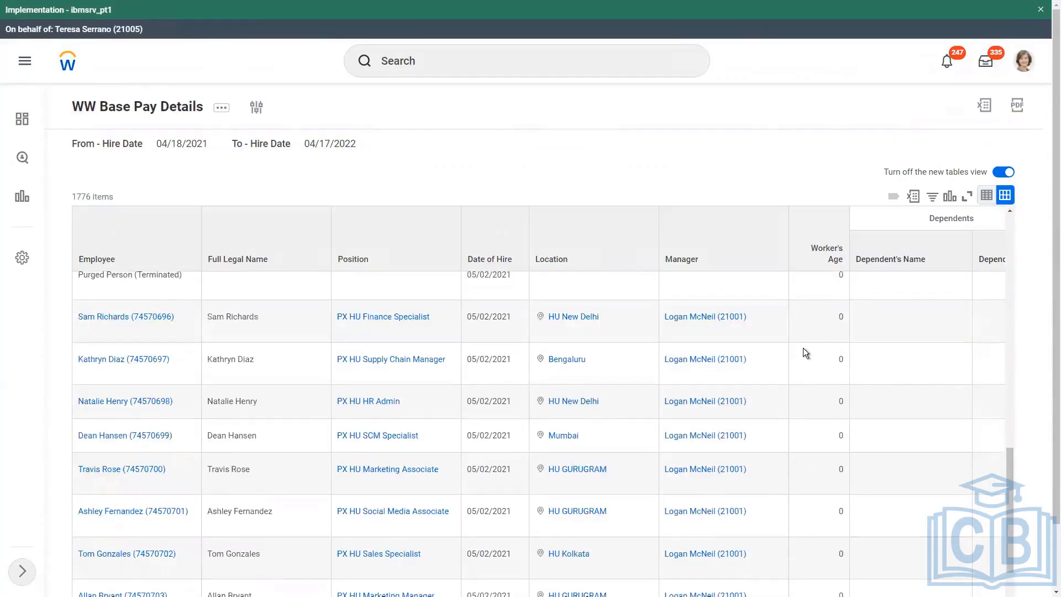
{"action": "scroll", "coordinate": [804, 353], "scroll_direction": "down", "scroll_amount": 1}
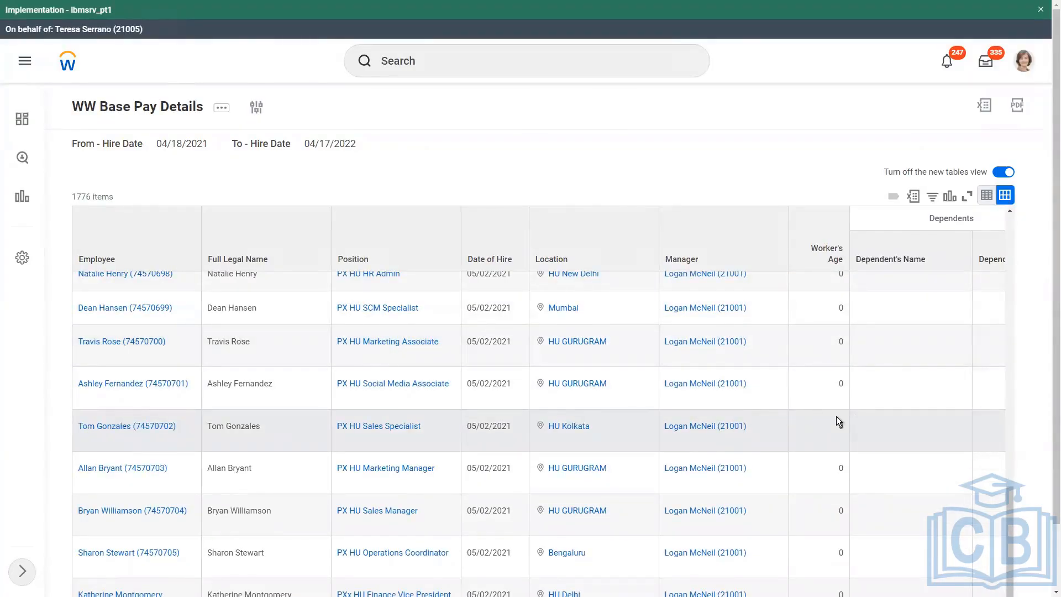
{"action": "scroll", "coordinate": [837, 416], "scroll_direction": "down", "scroll_amount": 1}
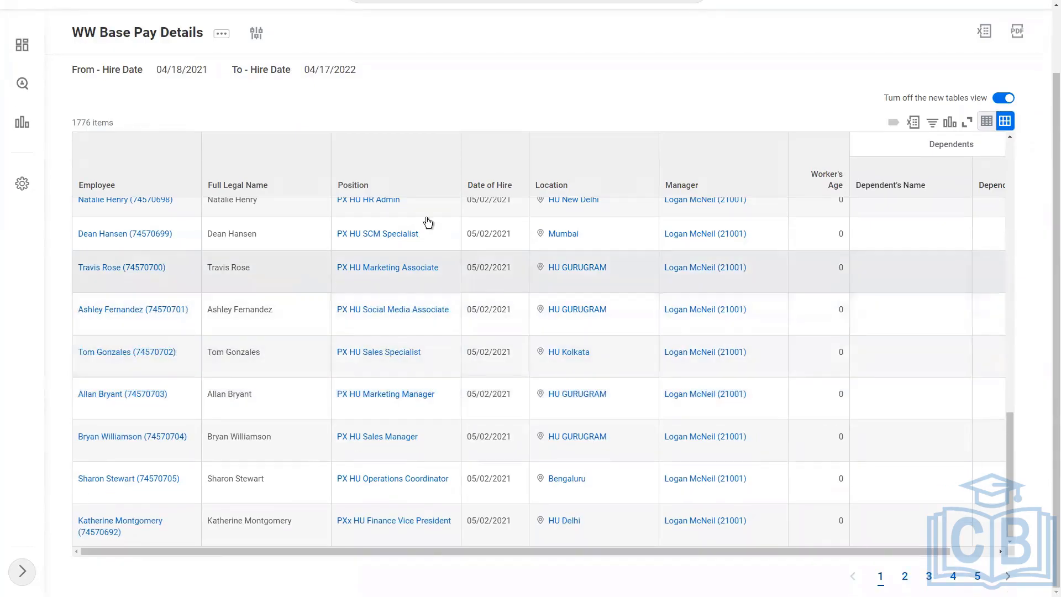
{"action": "scroll", "coordinate": [426, 220], "scroll_direction": "up", "scroll_amount": 4}
{"action": "scroll", "coordinate": [390, 107], "scroll_direction": "up", "scroll_amount": 1}
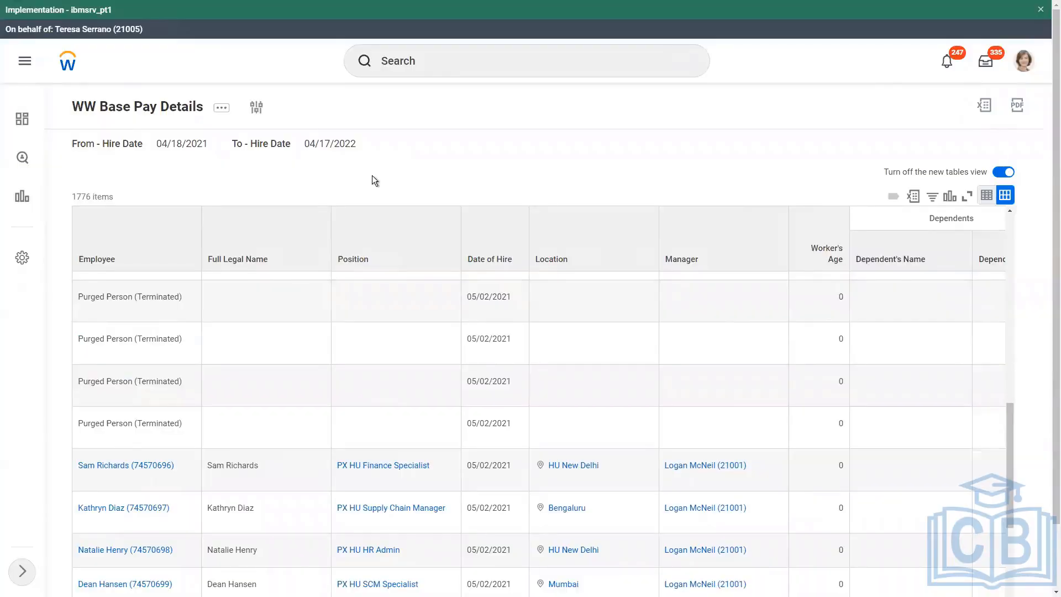
{"action": "scroll", "coordinate": [459, 379], "scroll_direction": "up", "scroll_amount": 5}
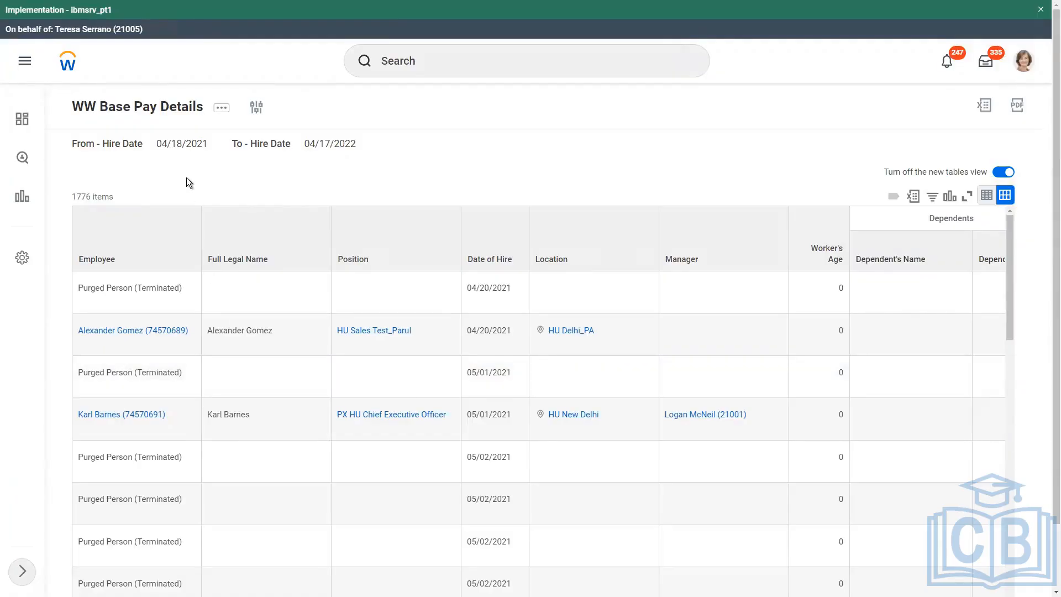
{"action": "left_click", "coordinate": [422, 64]}
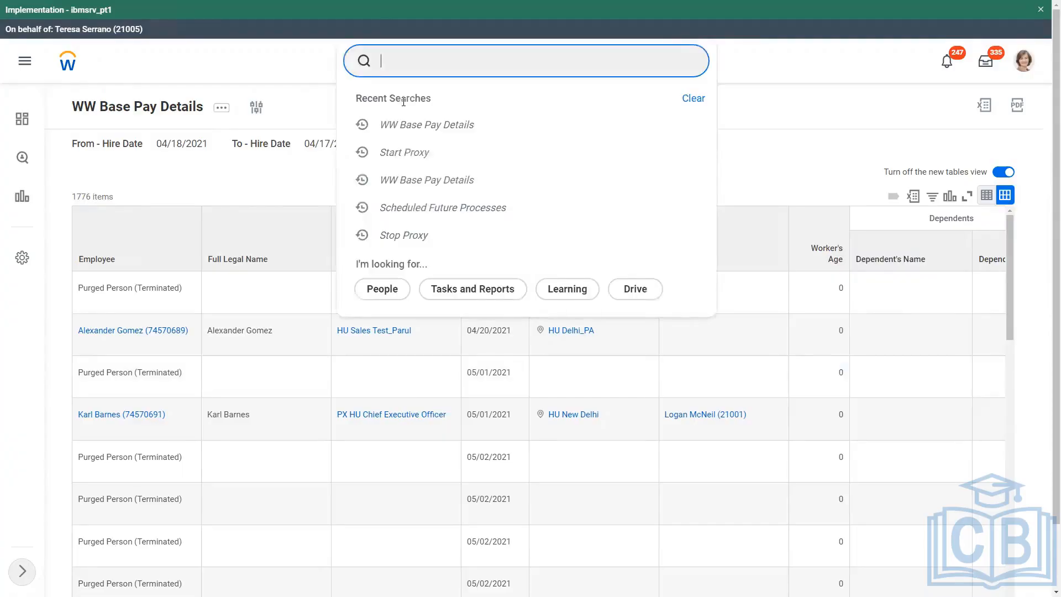
{"action": "left_click", "coordinate": [230, 175]}
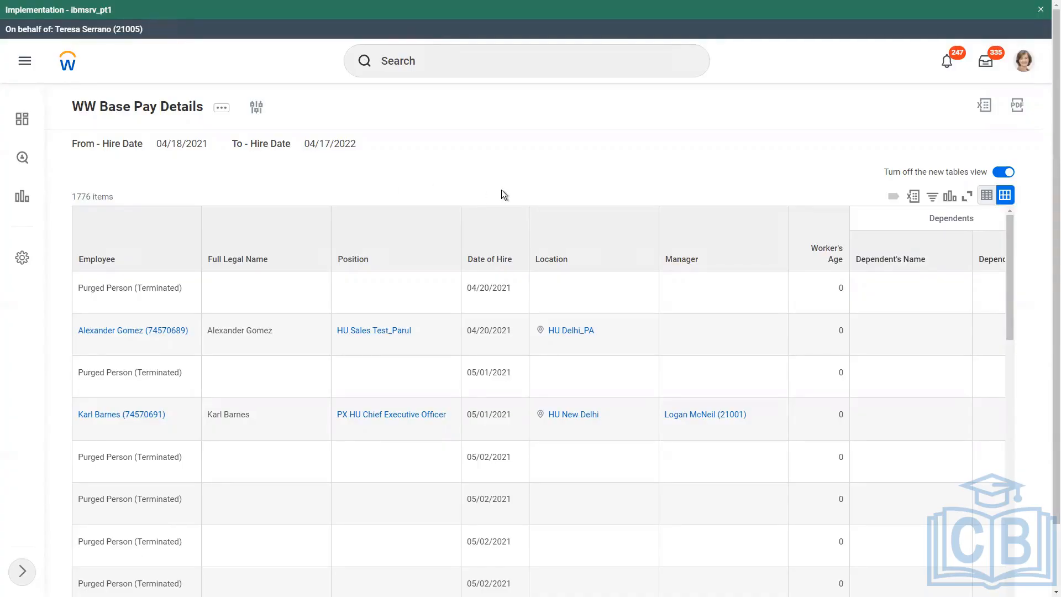
Open the Start Proxy task, enter the report owner's user name and begin acting as that employee
{"action": "left_click", "coordinate": [413, 60]}
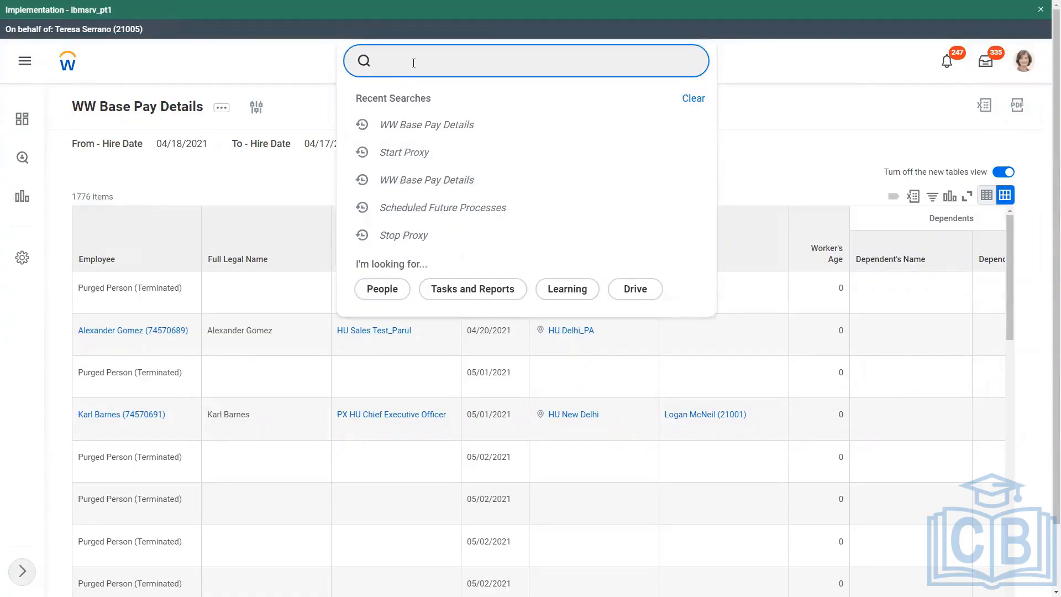
{"action": "type", "text": "start proxy"}
{"action": "left_click", "coordinate": [419, 104]}
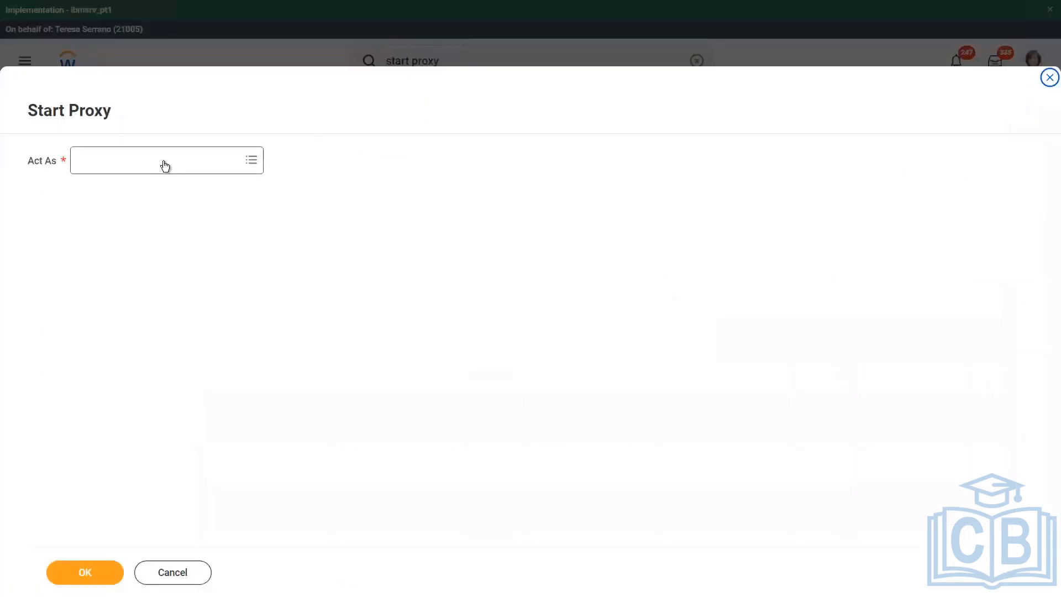
{"action": "left_click", "coordinate": [164, 161]}
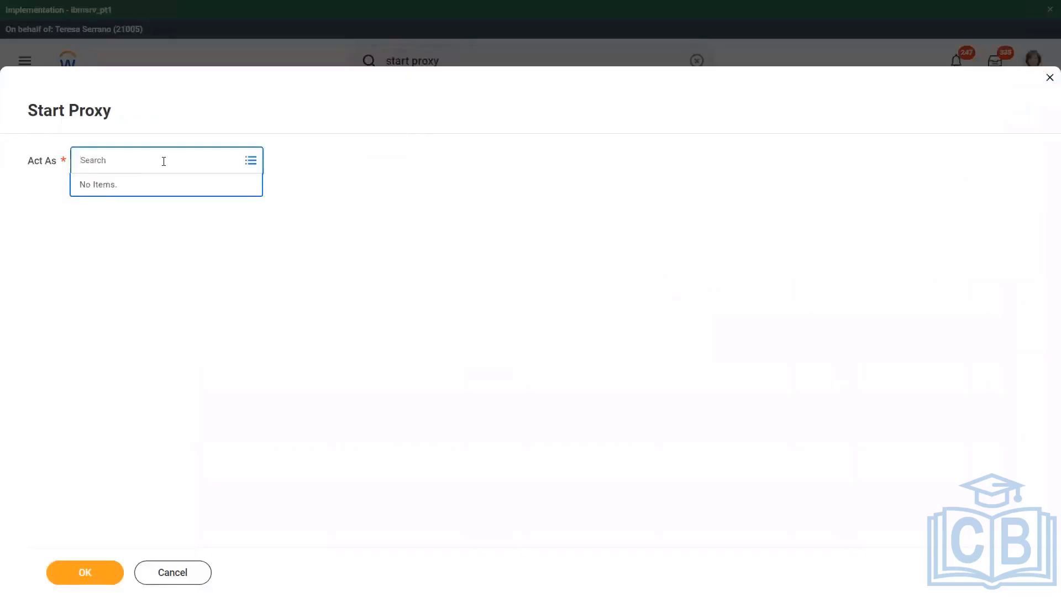
{"action": "type", "text": "lmcneil"}
{"action": "key", "text": "Return"}
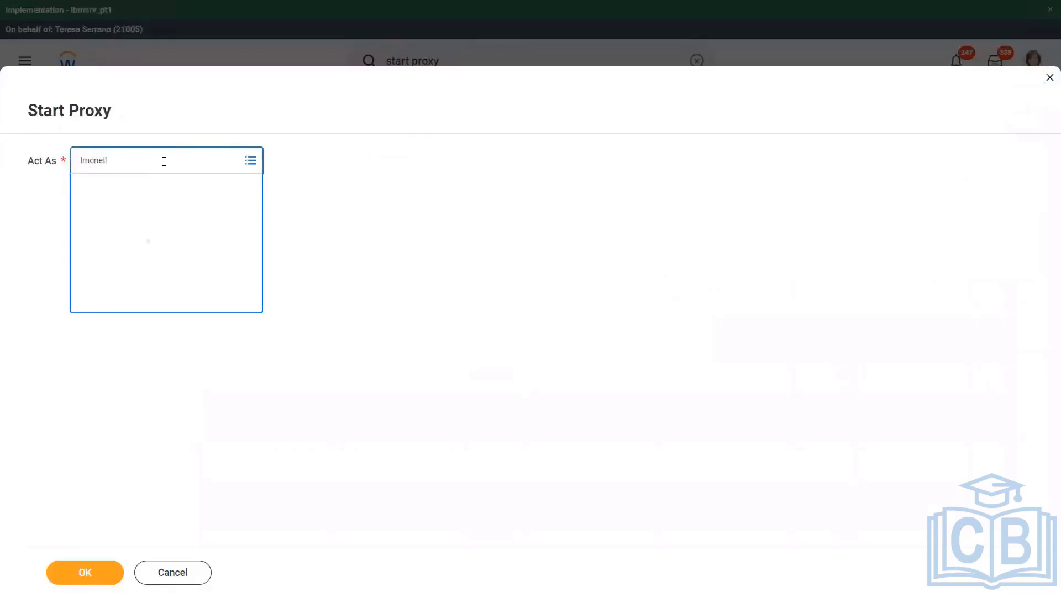
{"action": "left_click", "coordinate": [86, 573]}
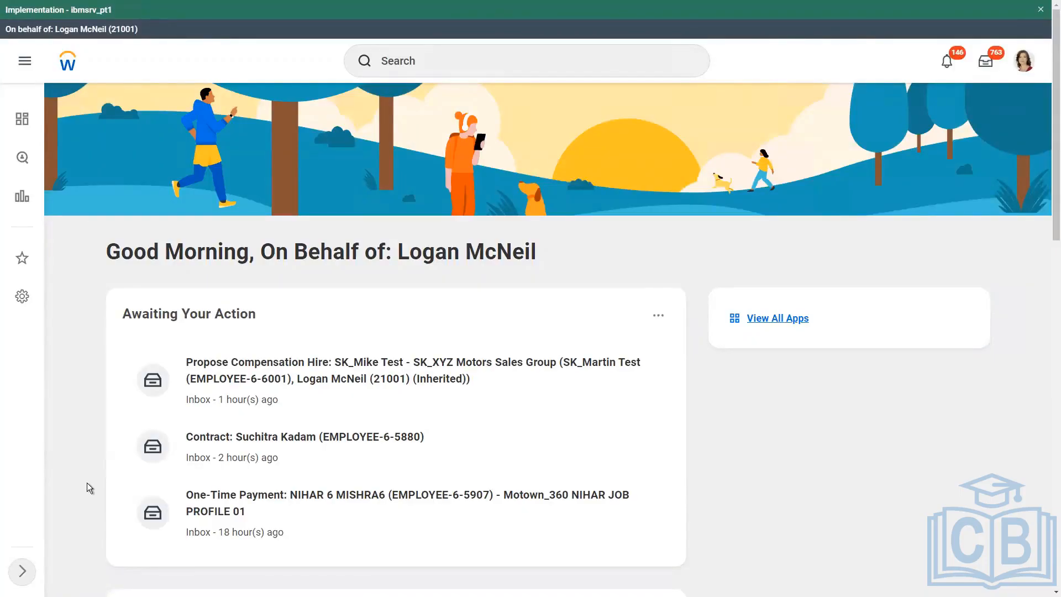
{"action": "left_click", "coordinate": [416, 56]}
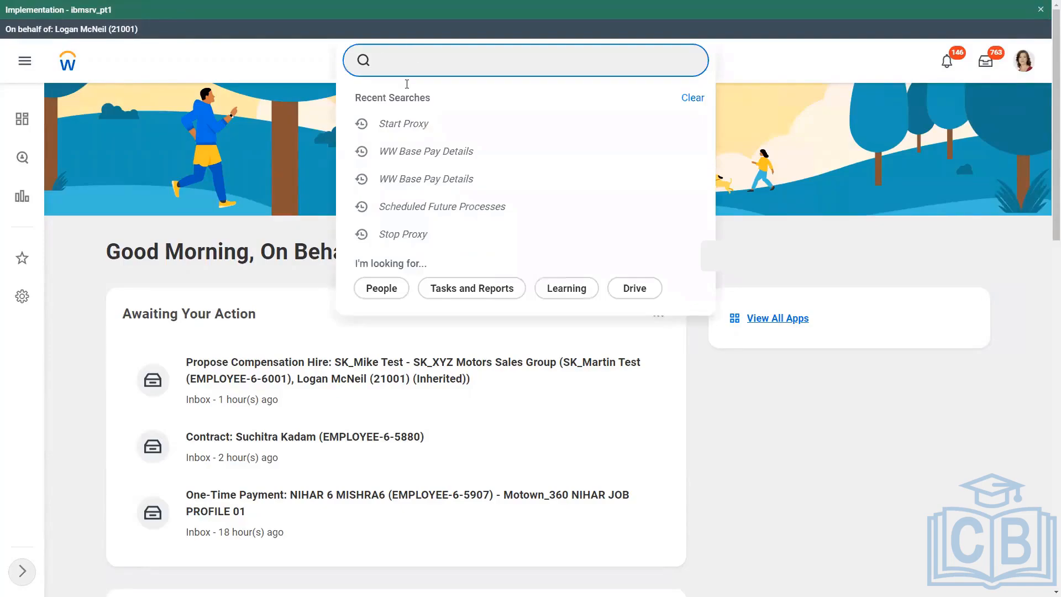
{"action": "left_click", "coordinate": [436, 152]}
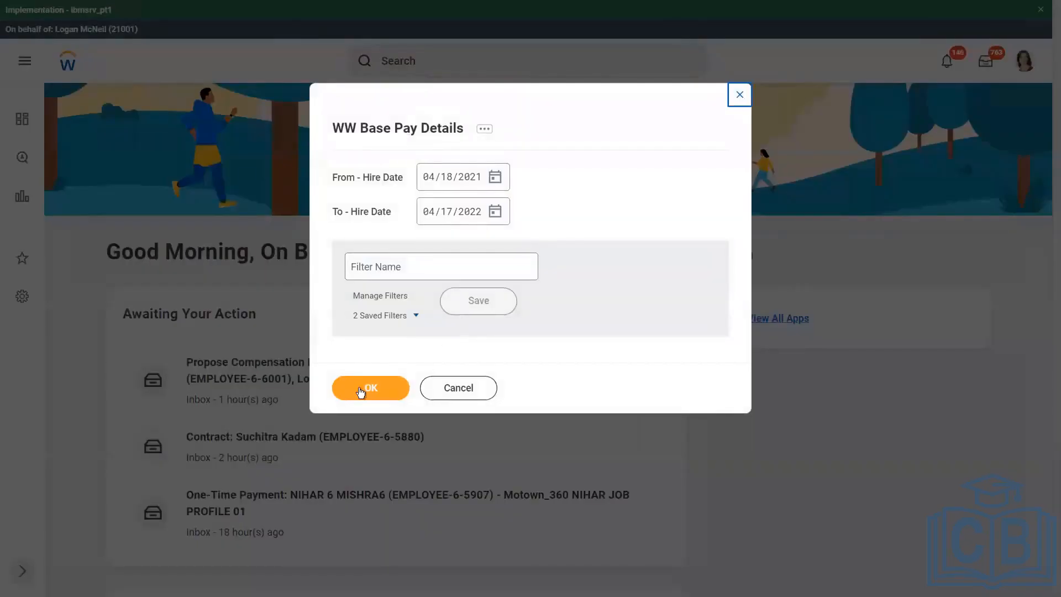
{"action": "left_click", "coordinate": [361, 390]}
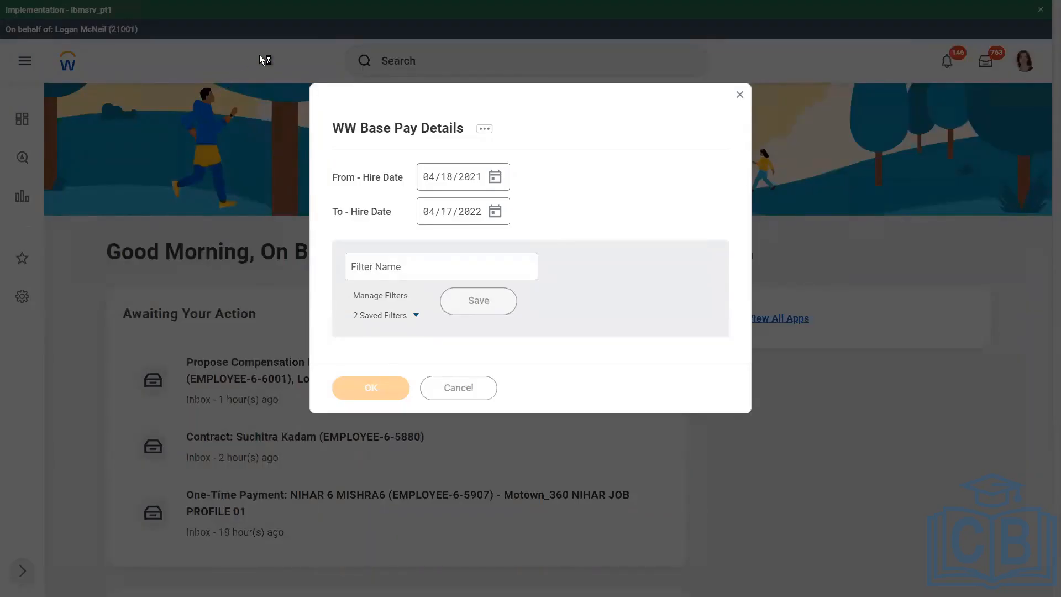
{"action": "left_click", "coordinate": [738, 95]}
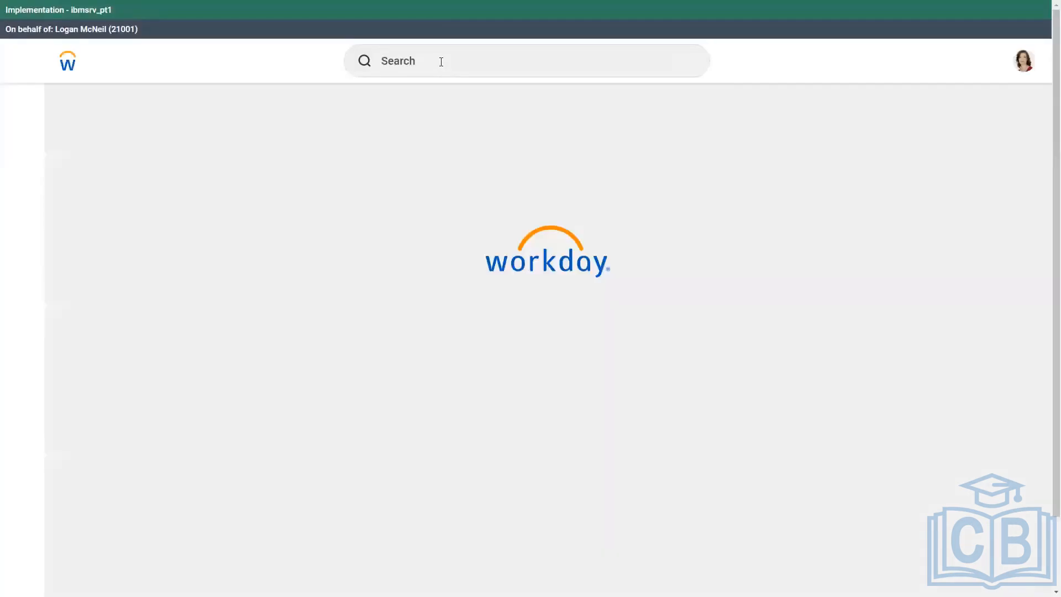
Search for "rd: ww base pay" and open the WW Base Pay Details report definition
{"action": "left_click", "coordinate": [441, 61]}
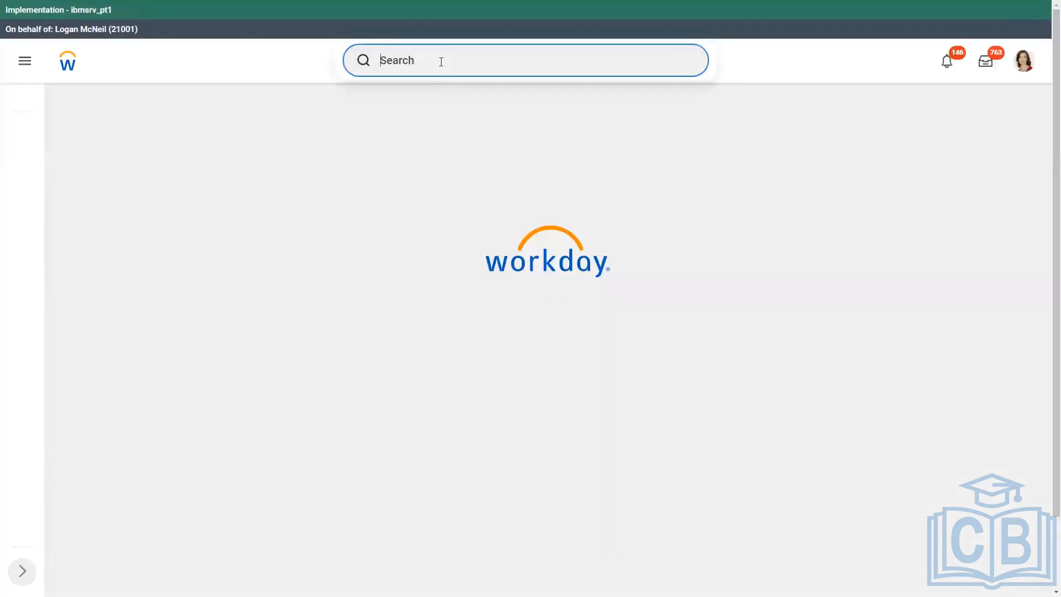
{"action": "type", "text": "rd: w"}
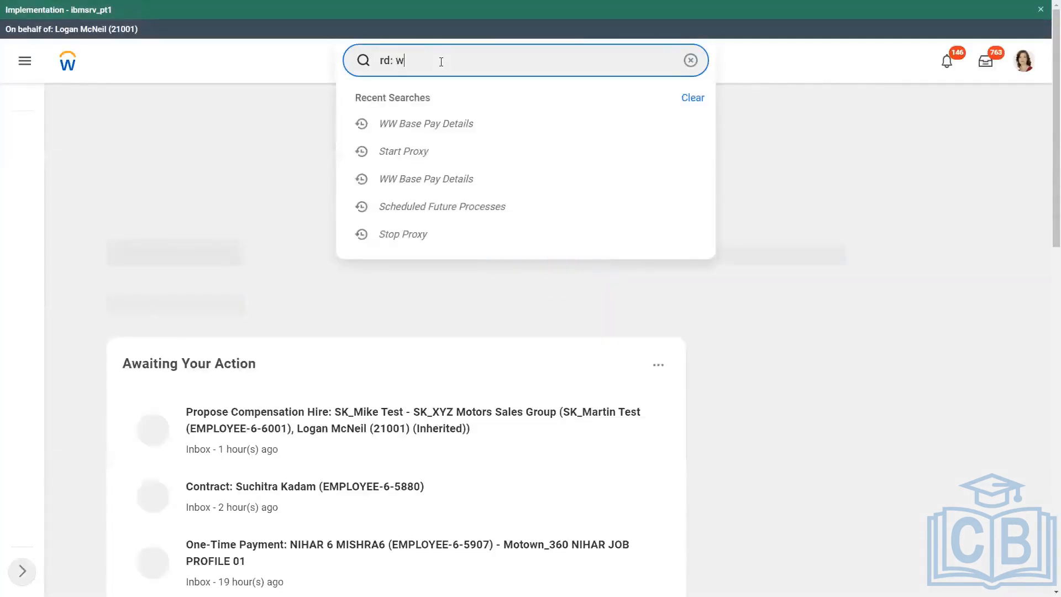
{"action": "type", "text": "w bas"}
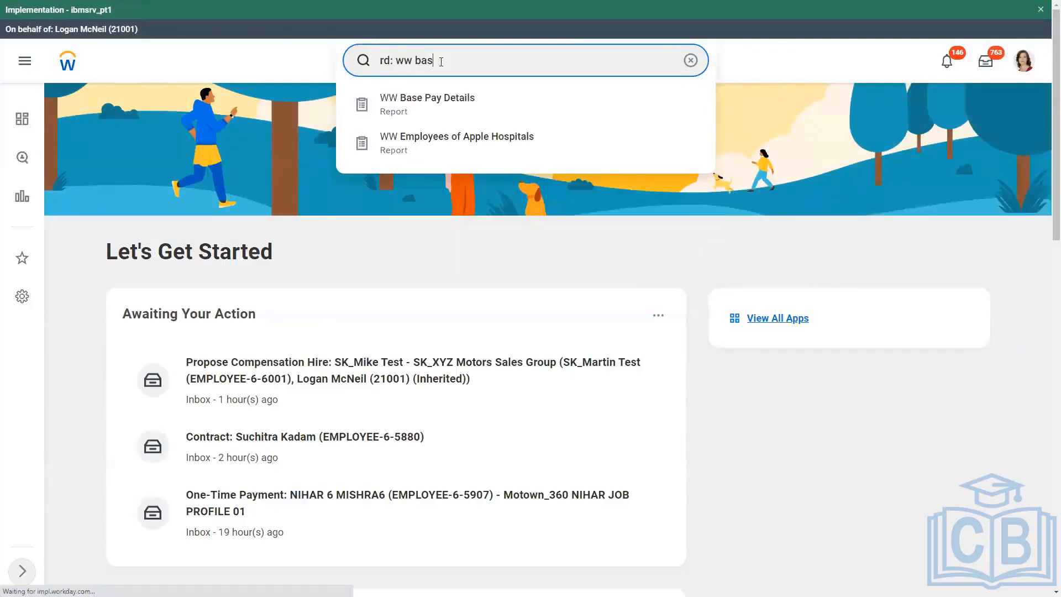
{"action": "type", "text": "e pay"}
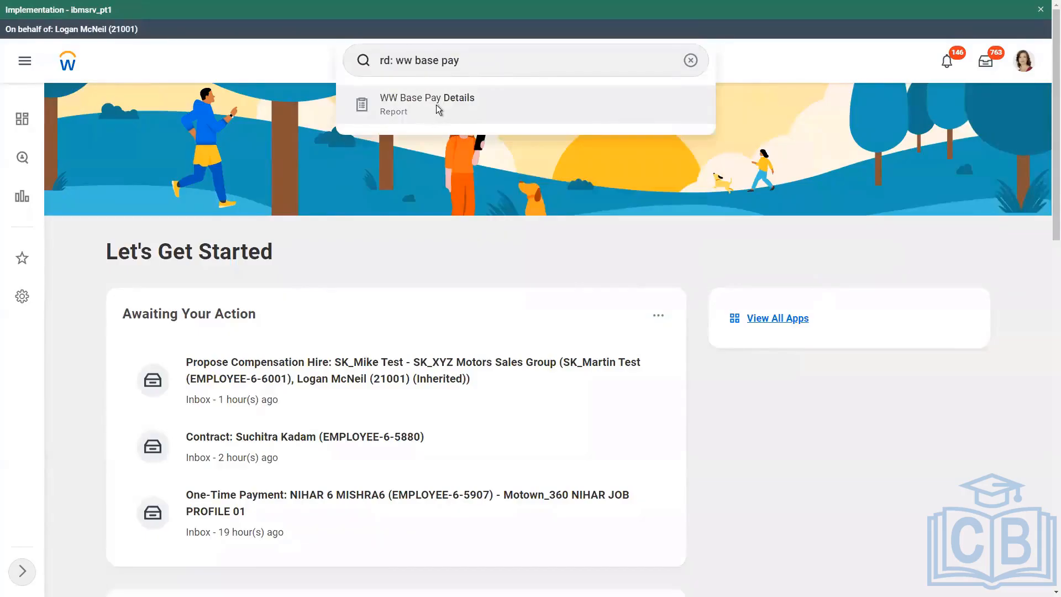
{"action": "left_click", "coordinate": [438, 108]}
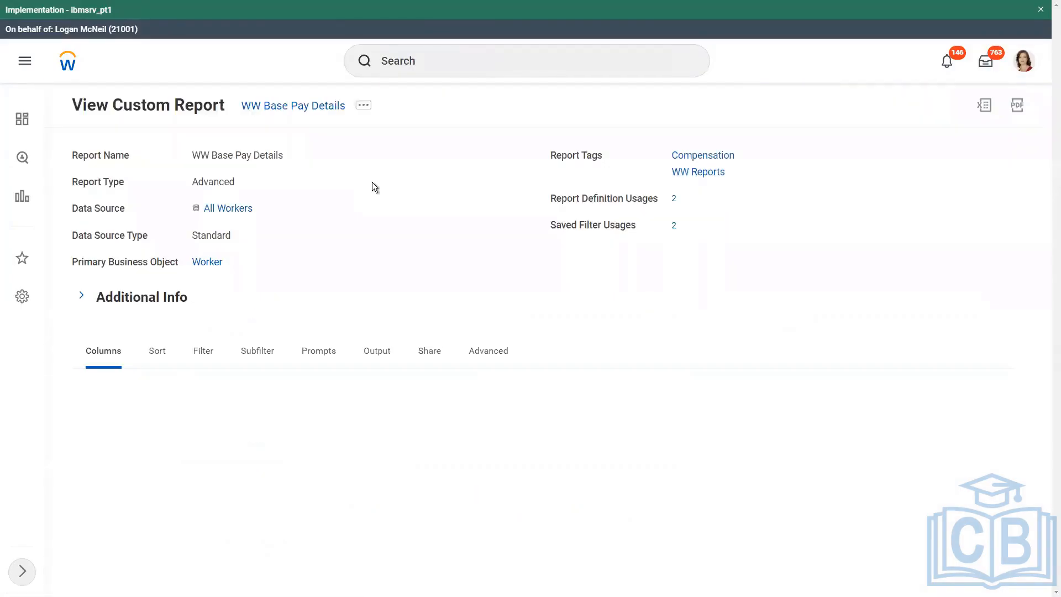
Review the report definition's sharing options, including its authorized groups, authorized users and owner
{"action": "left_click", "coordinate": [430, 356]}
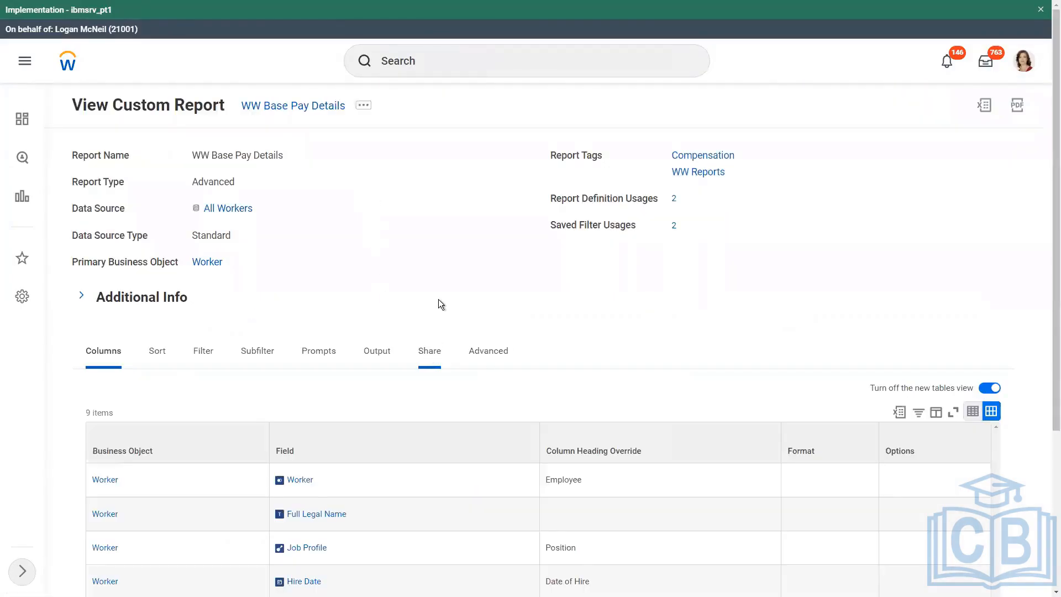
{"action": "scroll", "coordinate": [419, 347], "scroll_direction": "down", "scroll_amount": 1}
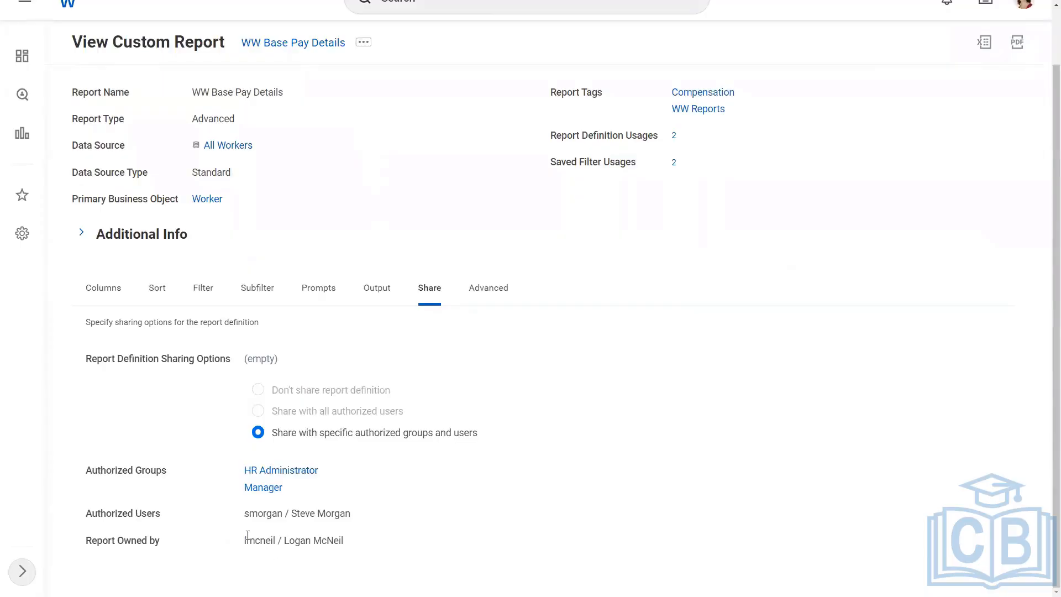
{"action": "left_click_drag", "start_coordinate": [244, 539], "coordinate": [344, 546]}
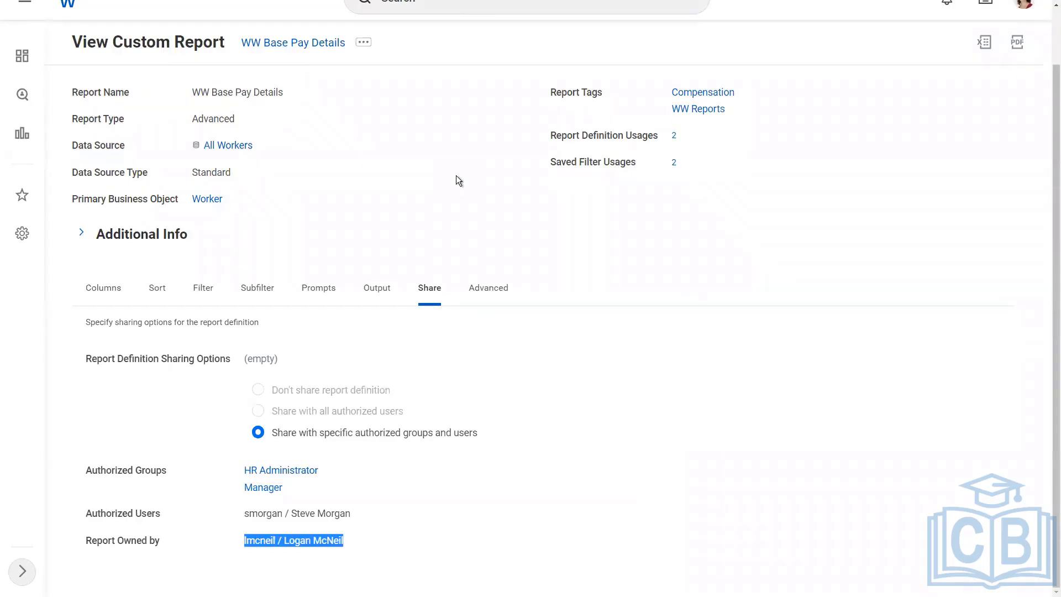
{"action": "left_click", "coordinate": [456, 175]}
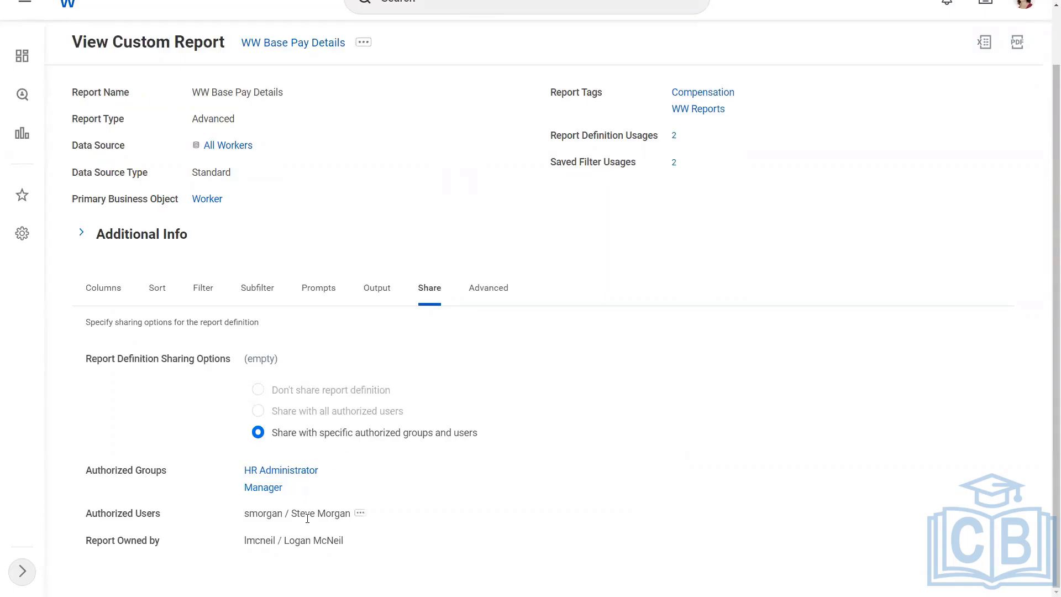
Transfer ownership of the WW Base Pay Details report to the employee listed as its authorized user
{"action": "left_click", "coordinate": [362, 44]}
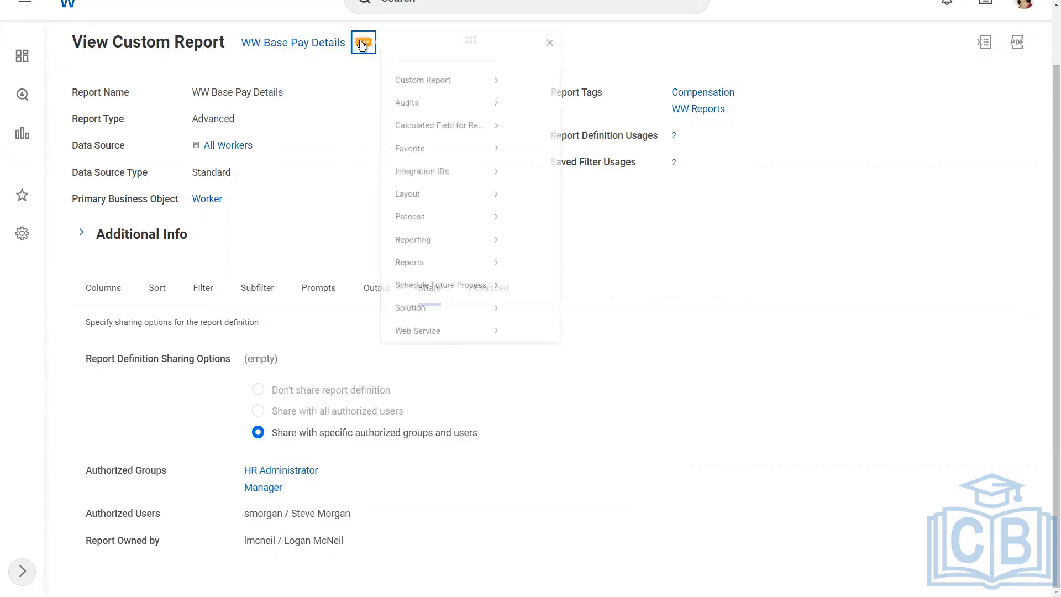
{"action": "mouse_move", "coordinate": [423, 105]}
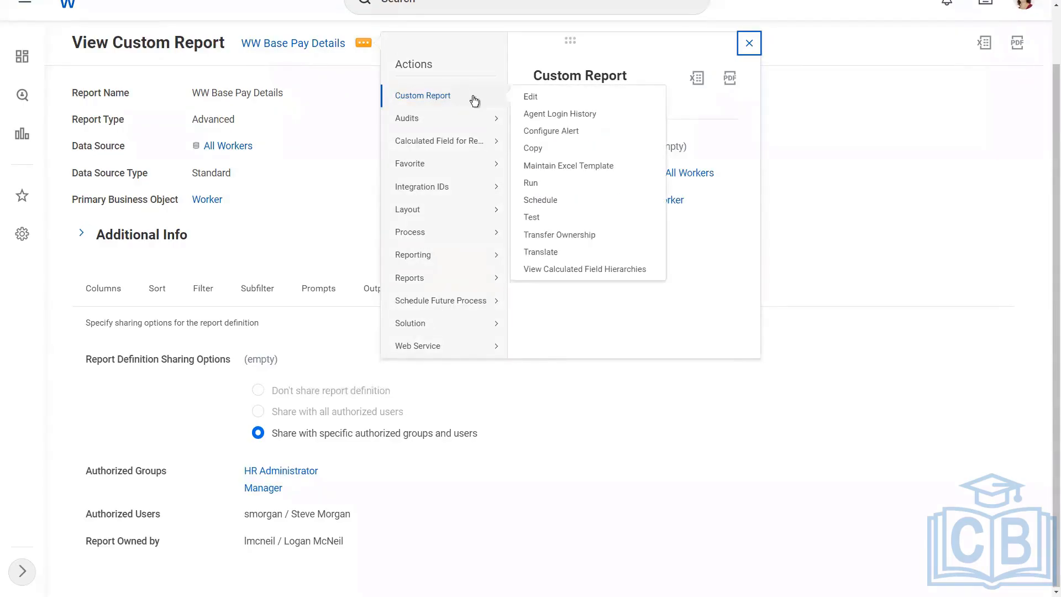
{"action": "left_click", "coordinate": [580, 237]}
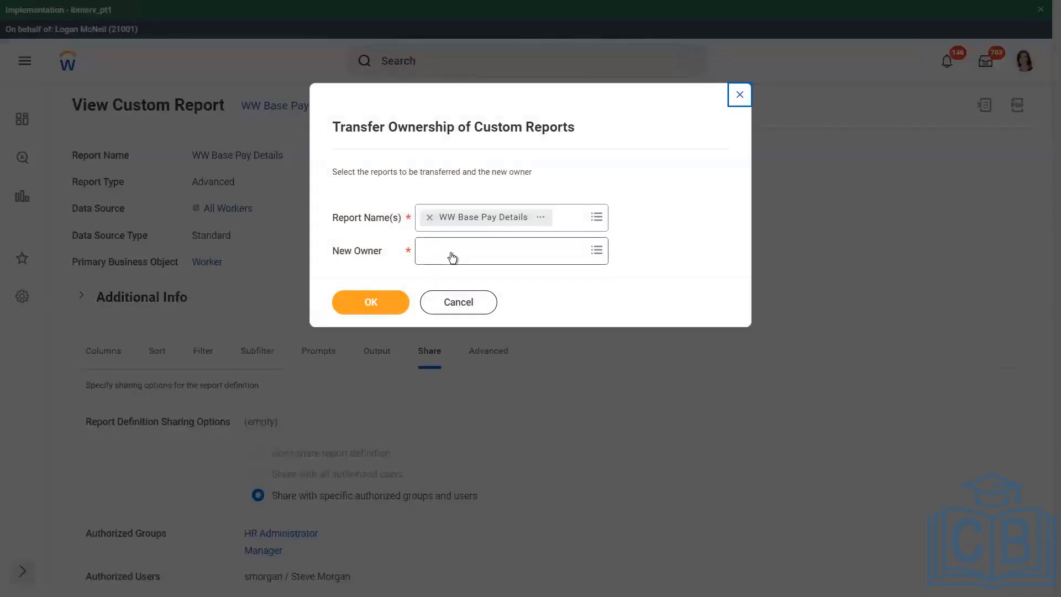
{"action": "left_click", "coordinate": [451, 254]}
{"action": "type", "text": "steve morgan"}
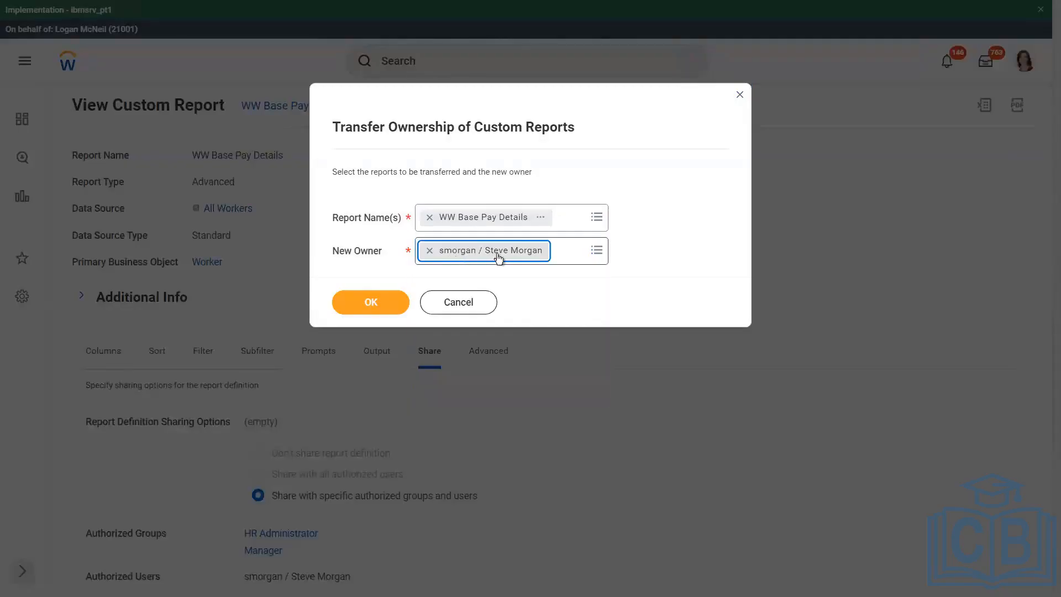
{"action": "left_click", "coordinate": [384, 307]}
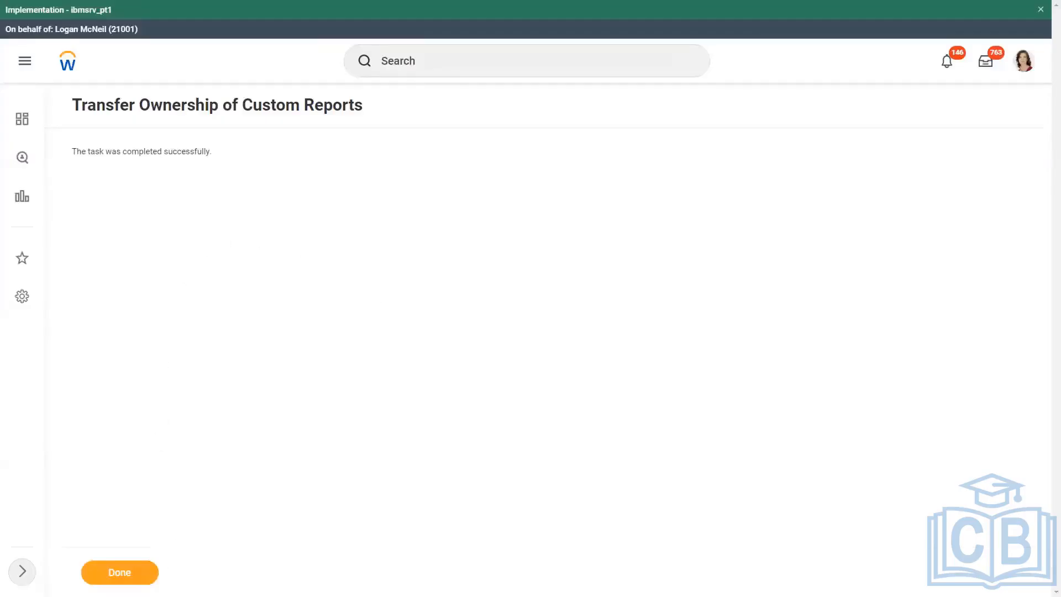
{"action": "left_click", "coordinate": [119, 575]}
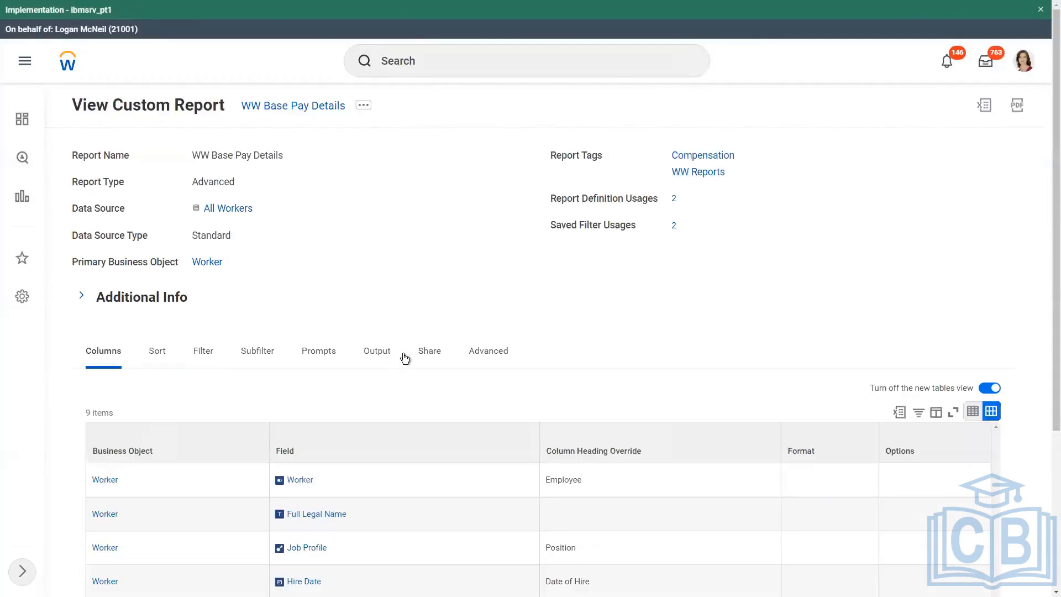
Check the report's owner in its sharing details and look over the custom report actions still offered to the previous owner
{"action": "left_click", "coordinate": [429, 350]}
{"action": "scroll", "coordinate": [356, 472], "scroll_direction": "down", "scroll_amount": 1}
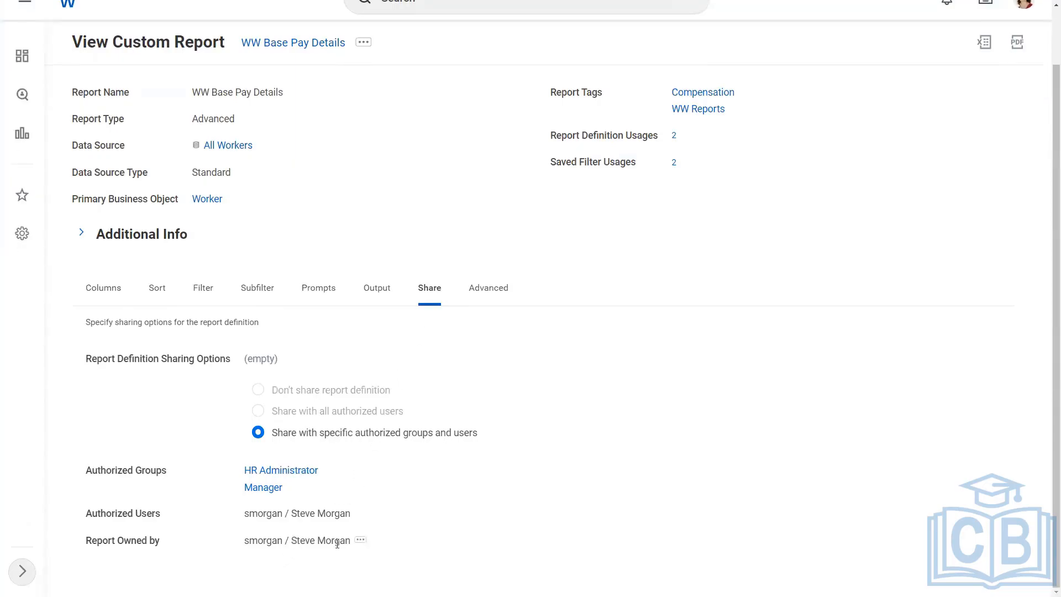
{"action": "left_click_drag", "start_coordinate": [291, 540], "coordinate": [351, 541]}
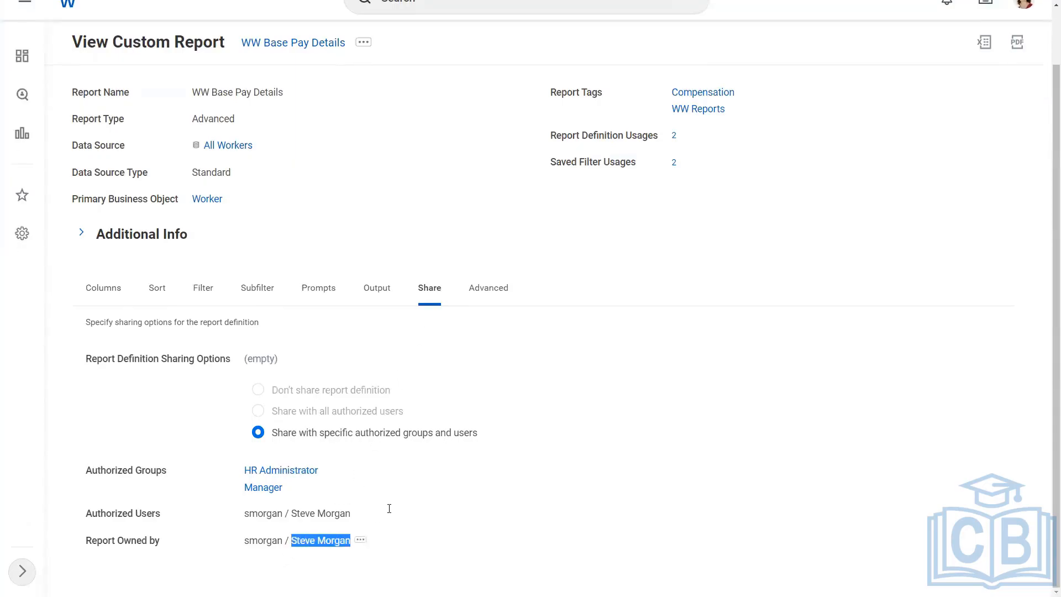
{"action": "left_click", "coordinate": [452, 194]}
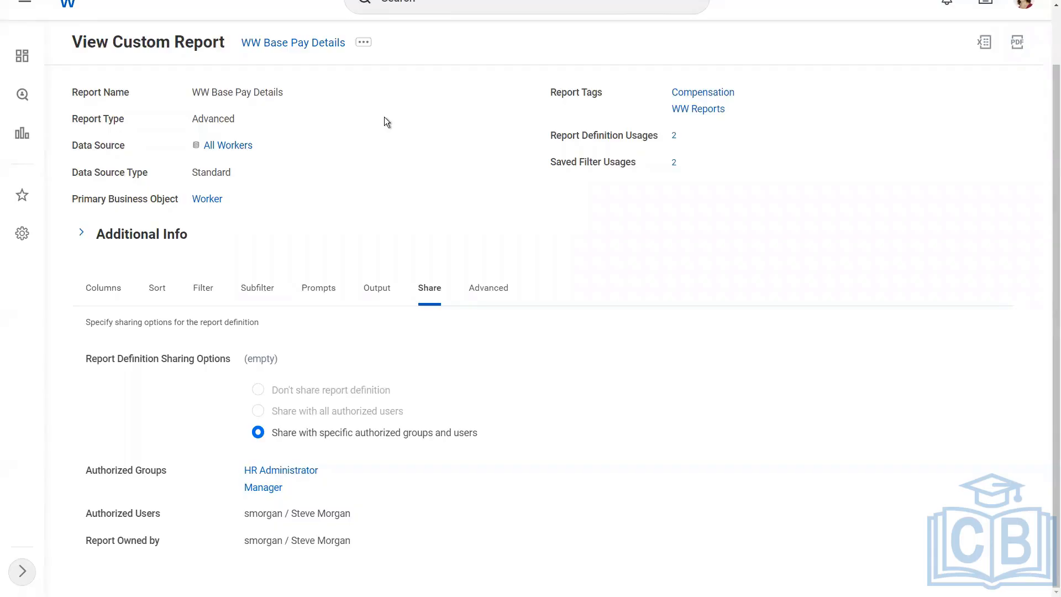
{"action": "left_click", "coordinate": [364, 44]}
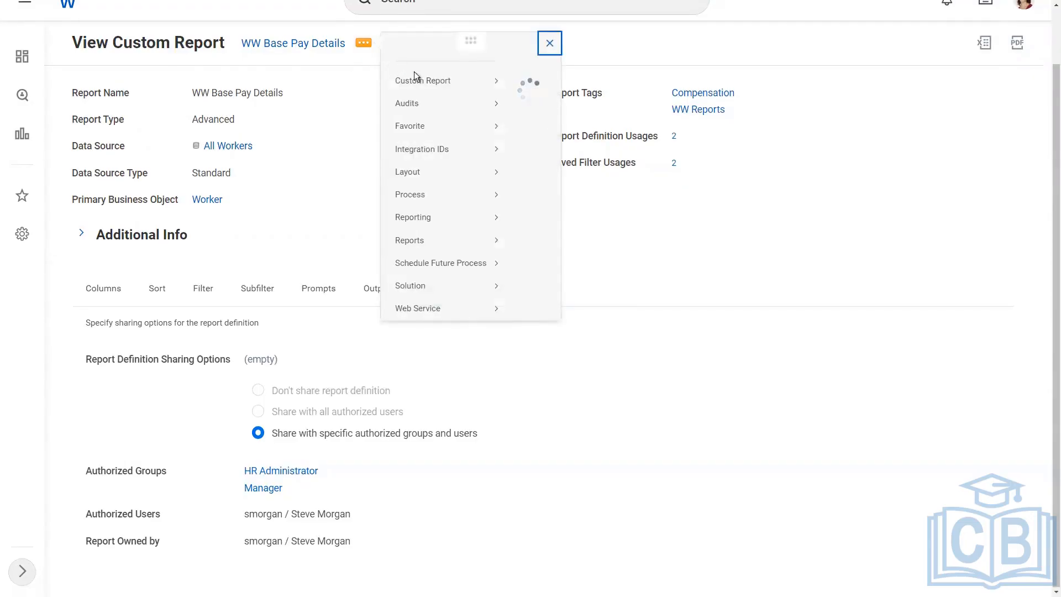
{"action": "mouse_move", "coordinate": [421, 99]}
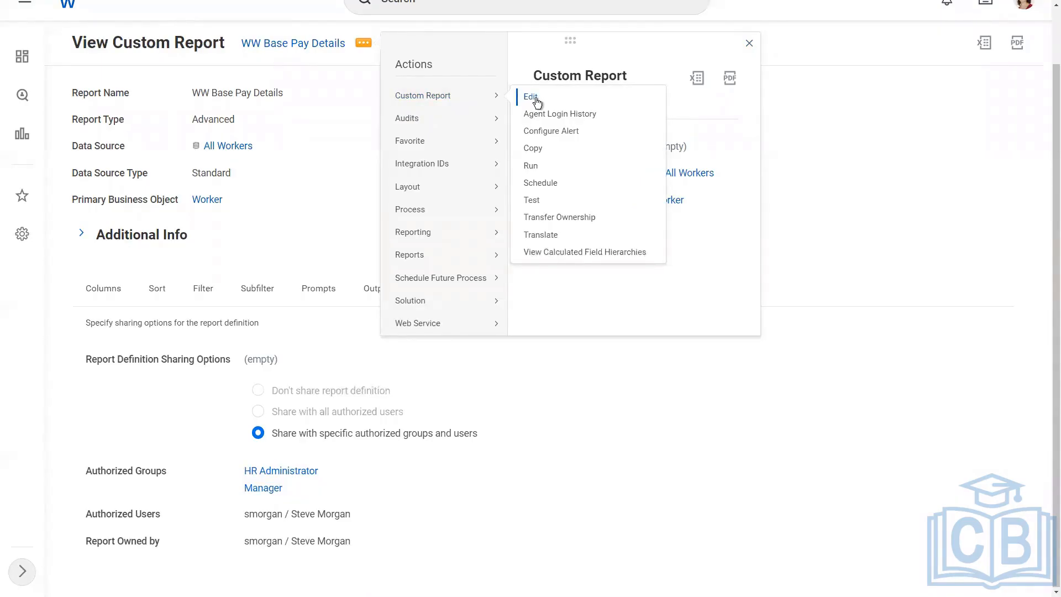
{"action": "left_click", "coordinate": [303, 216]}
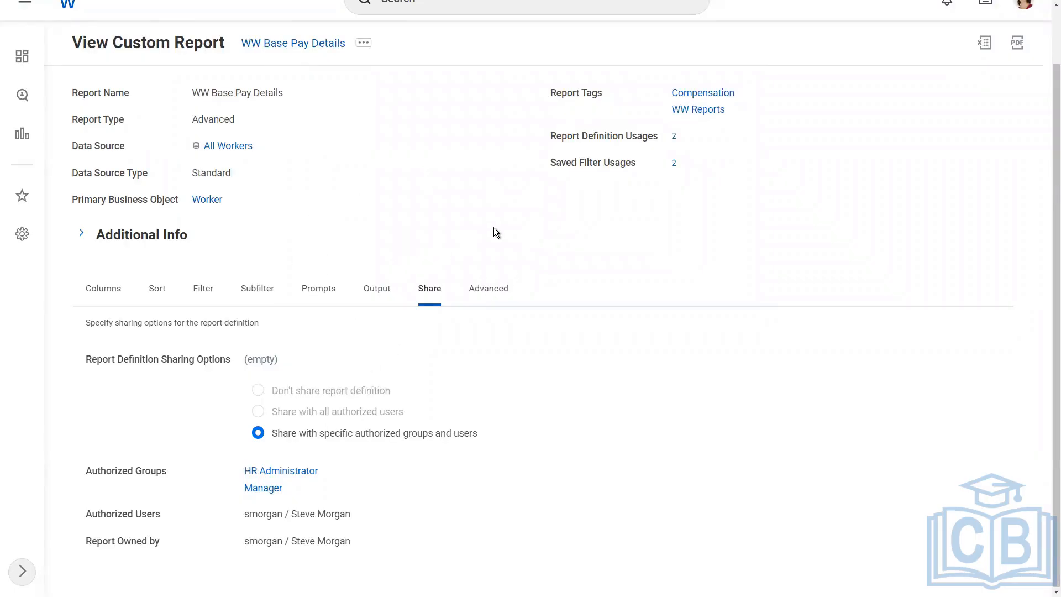
{"action": "mouse_move", "coordinate": [282, 541]}
{"action": "left_click_drag", "start_coordinate": [292, 542], "coordinate": [351, 542]}
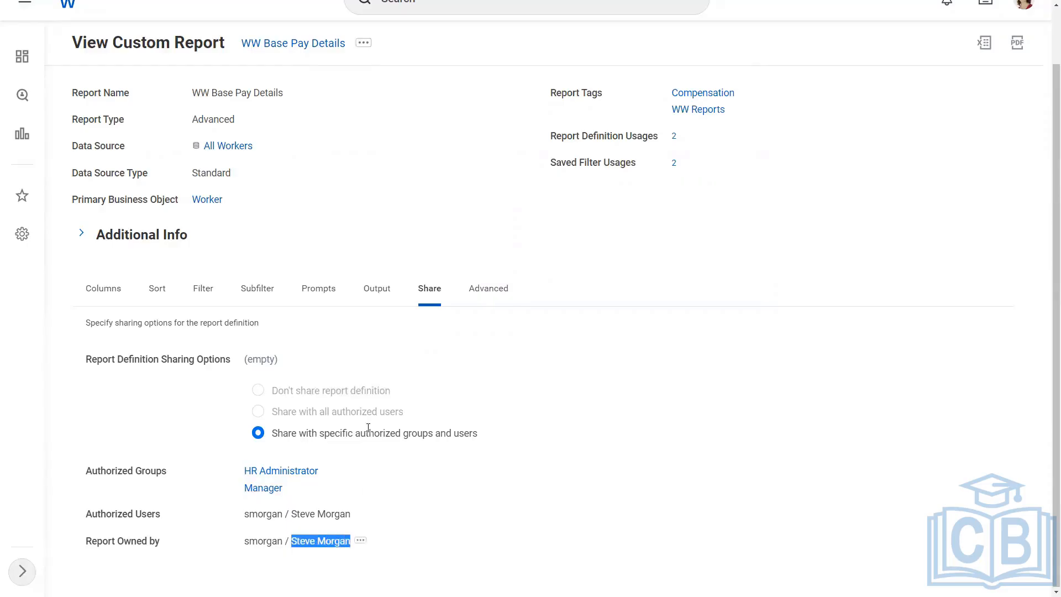
{"action": "left_click", "coordinate": [449, 217]}
{"action": "scroll", "coordinate": [433, 185], "scroll_direction": "up", "scroll_amount": 1}
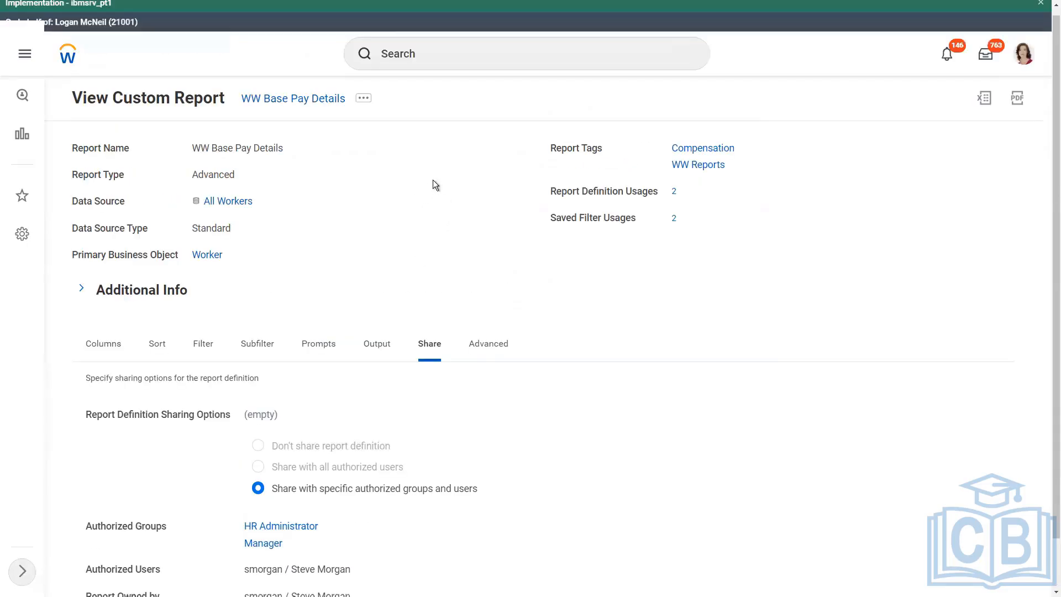
Search for "transfer owner" and open the Transfer Ownership of Custom Reports task
{"action": "left_click", "coordinate": [421, 55]}
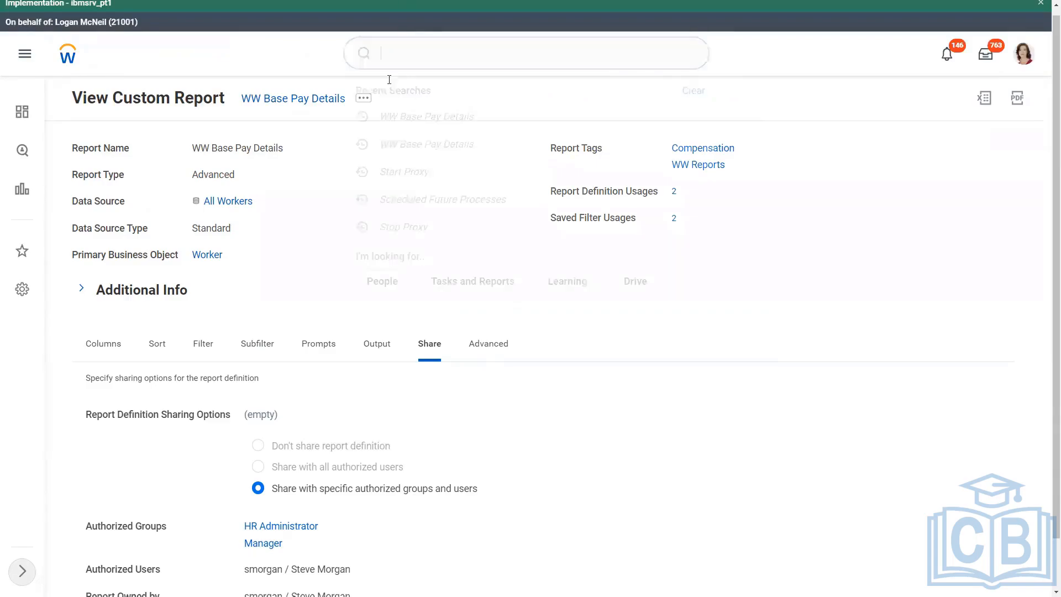
{"action": "left_click", "coordinate": [295, 233]}
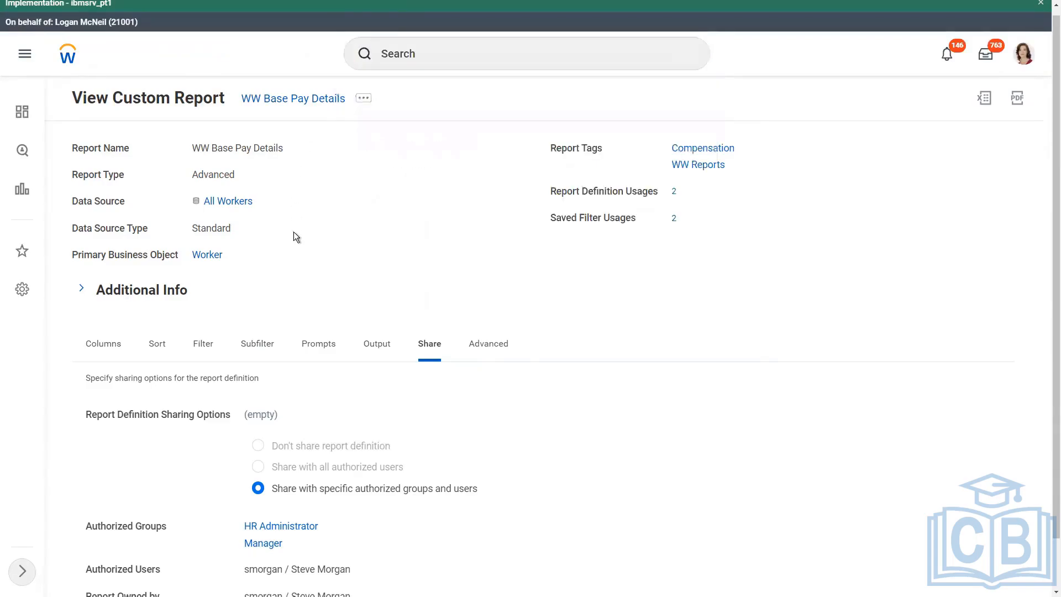
{"action": "left_click", "coordinate": [446, 55]}
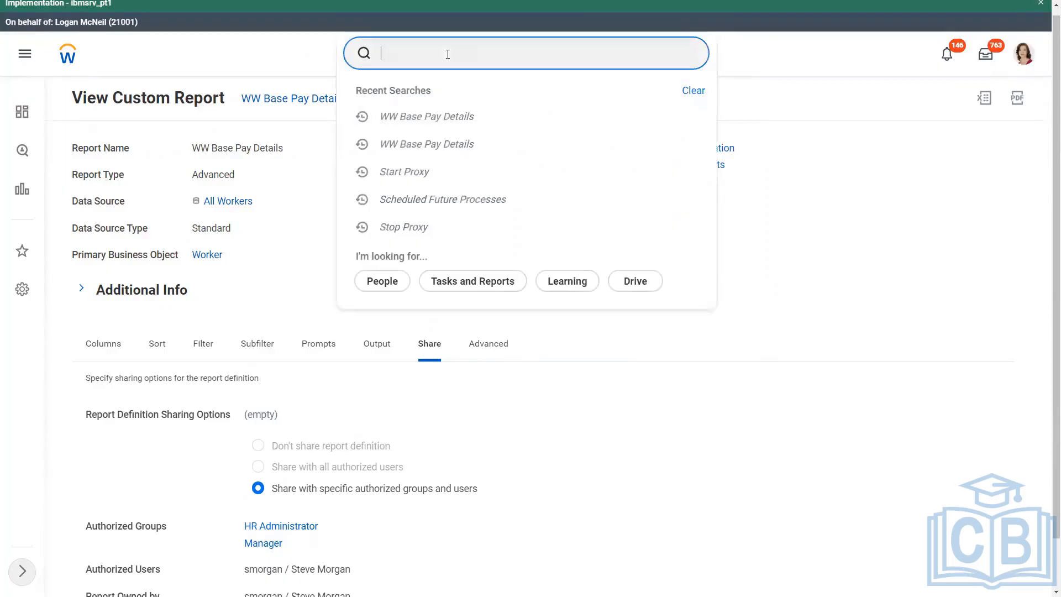
{"action": "type", "text": "transfer owner"}
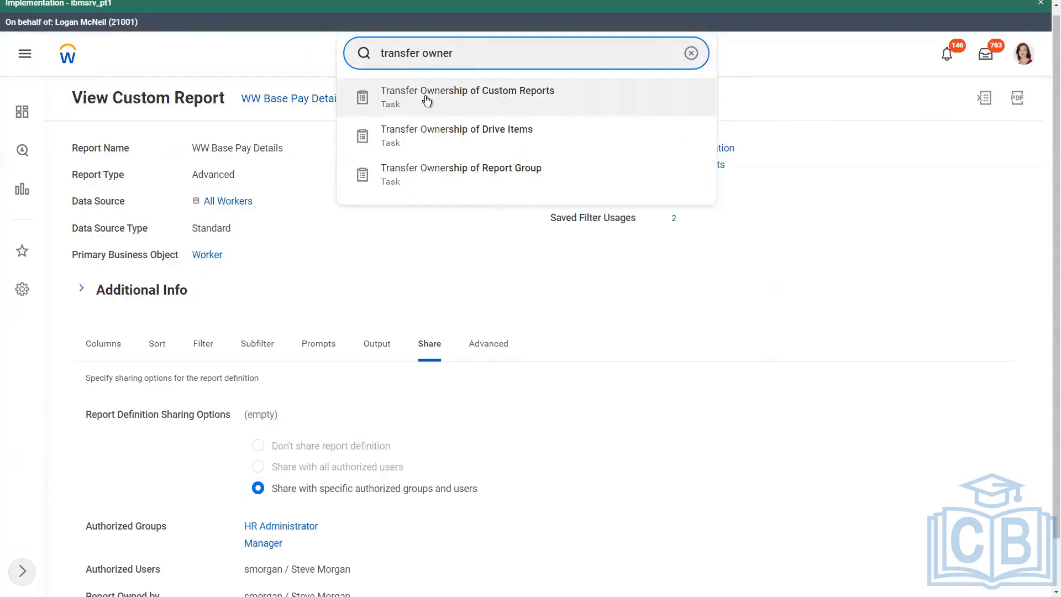
{"action": "left_click", "coordinate": [489, 97]}
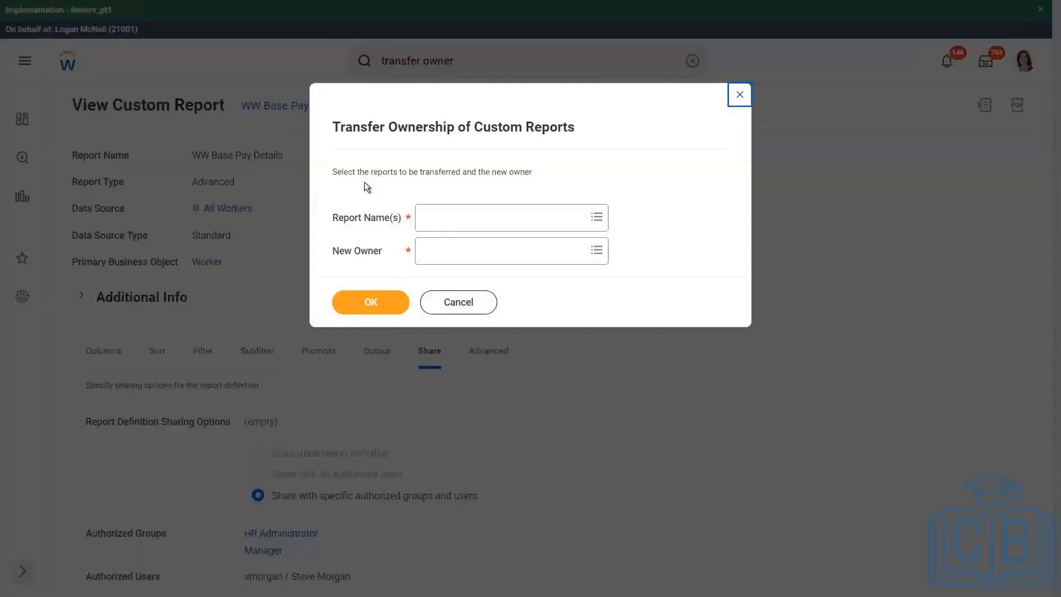
Transfer ownership of the WW Base Pay Details report back to its previous owner, the currently proxied employee, and finish the task
{"action": "left_click", "coordinate": [453, 219]}
{"action": "type", "text": "ww base pay"}
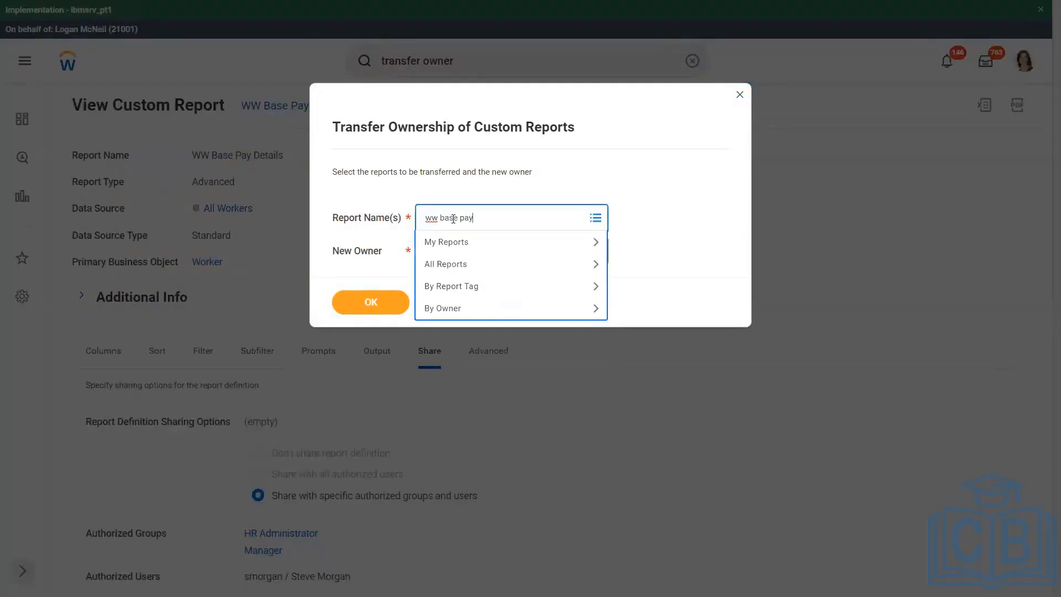
{"action": "key", "text": "Return"}
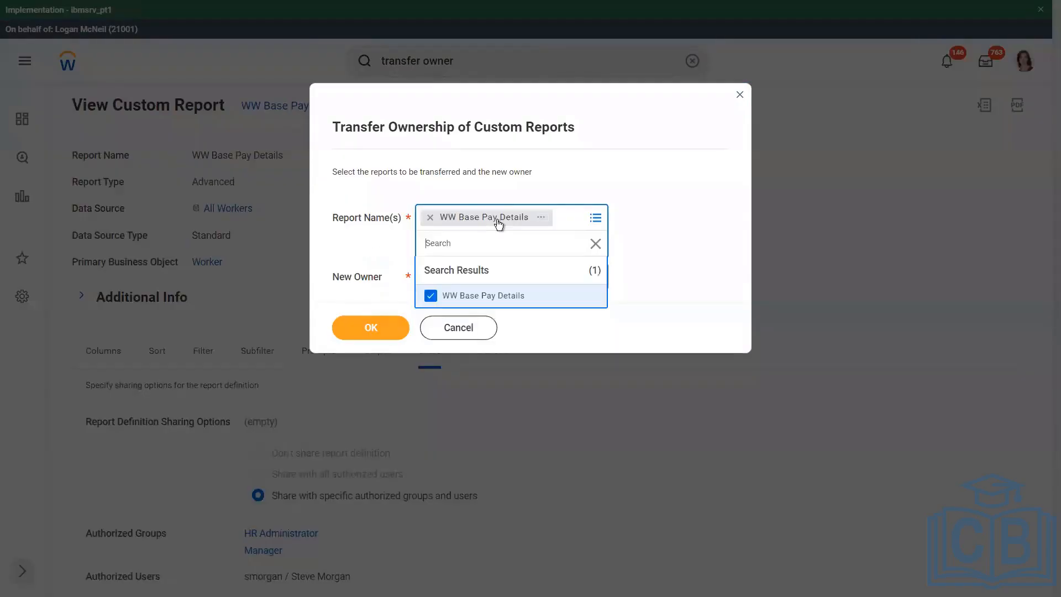
{"action": "left_click", "coordinate": [699, 248]}
{"action": "left_click", "coordinate": [446, 258]}
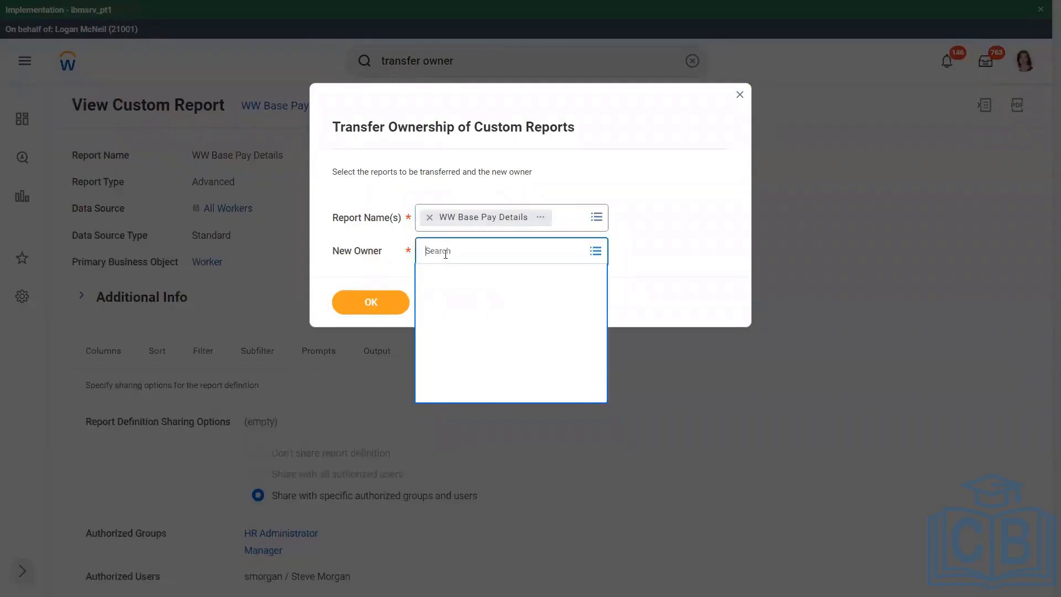
{"action": "type", "text": "lmcneil"}
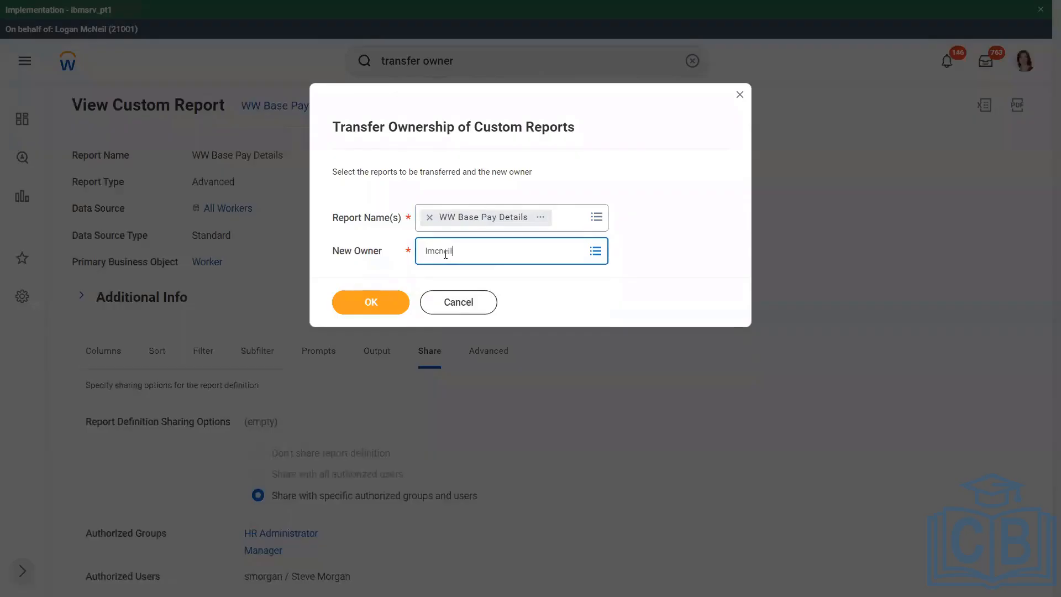
{"action": "key", "text": "Return"}
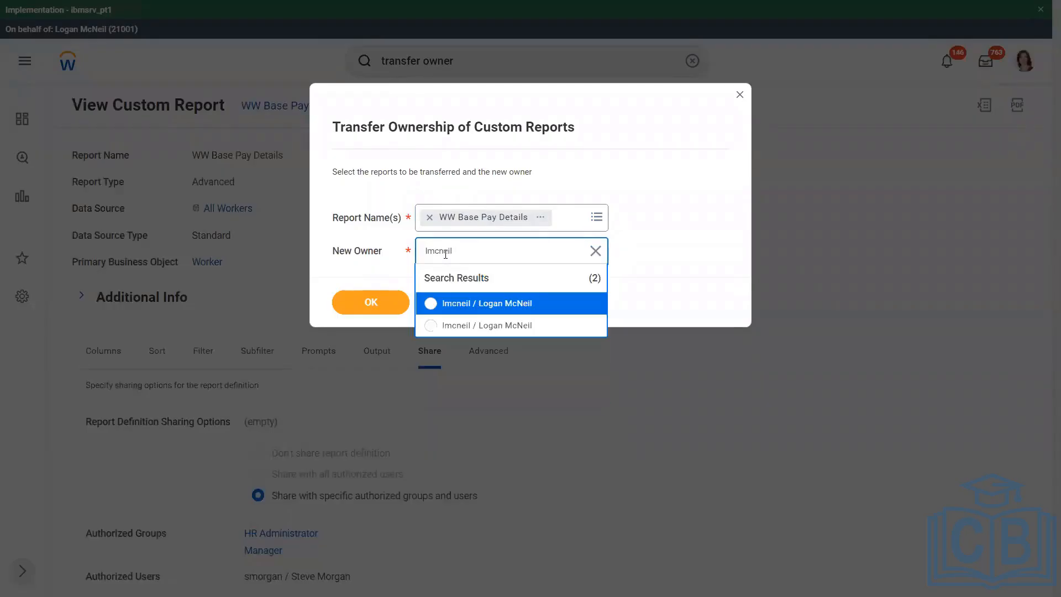
{"action": "left_click", "coordinate": [493, 304]}
{"action": "left_click", "coordinate": [369, 306]}
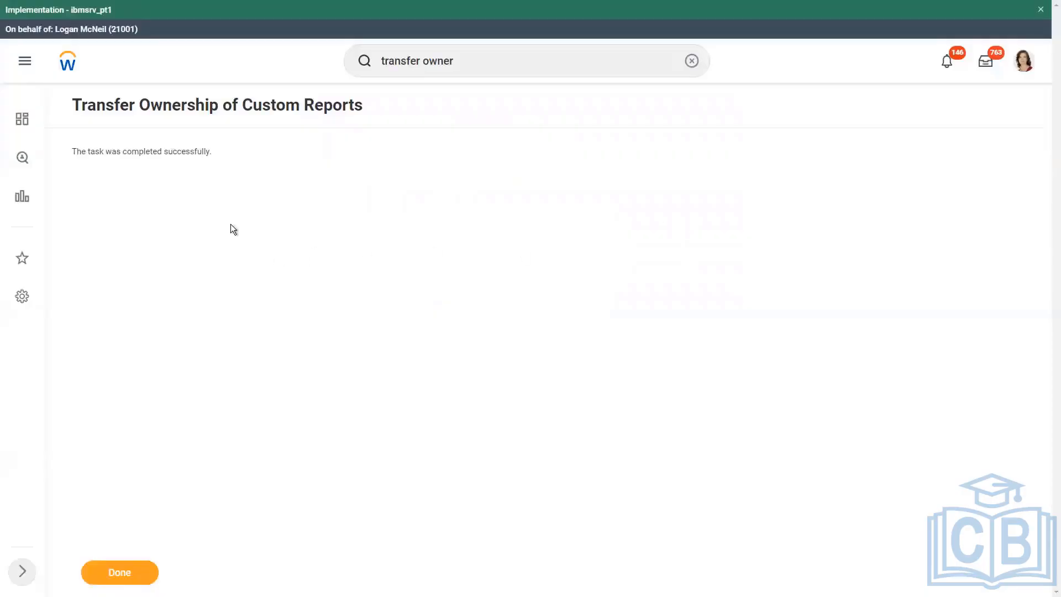
{"action": "left_click_drag", "start_coordinate": [92, 156], "coordinate": [259, 164]}
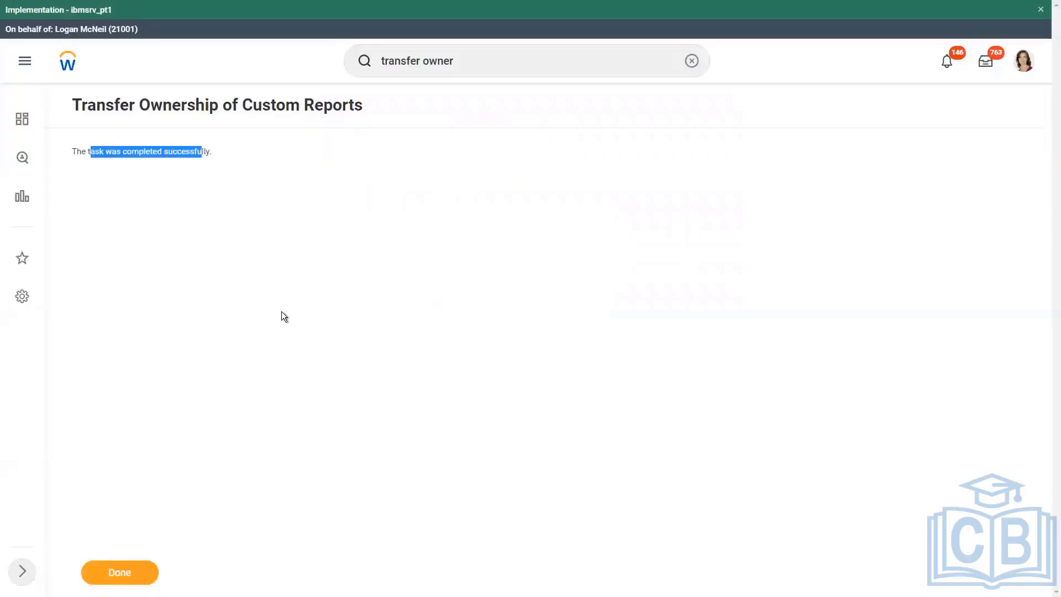
{"action": "left_click", "coordinate": [121, 572]}
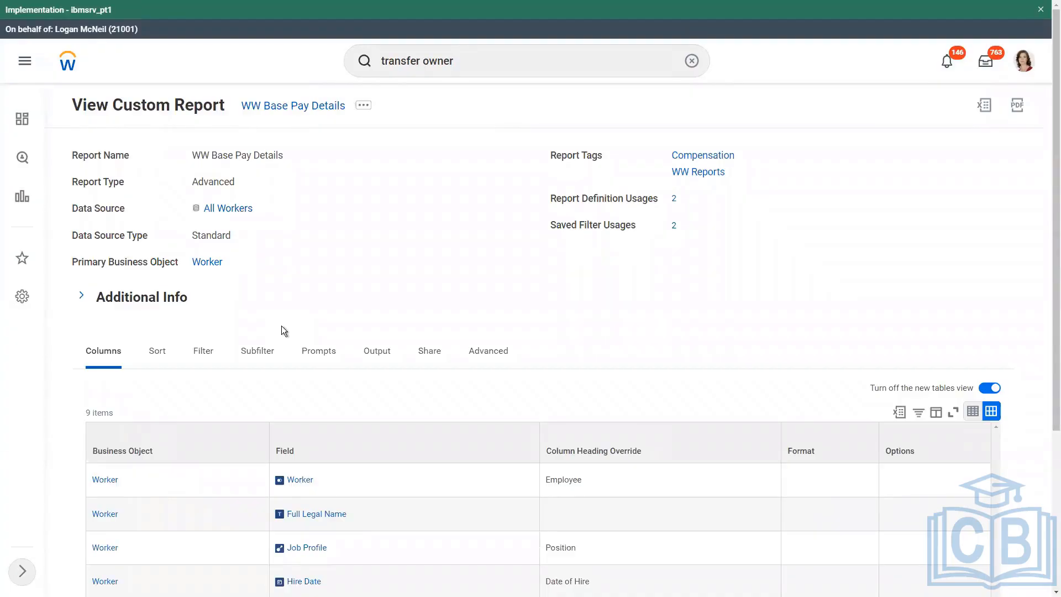
Look up the "transfer ownership" tasks, and check the owner in the WW Base Pay Details report's sharing details
{"action": "left_click", "coordinate": [460, 63]}
{"action": "type", "text": "ship"}
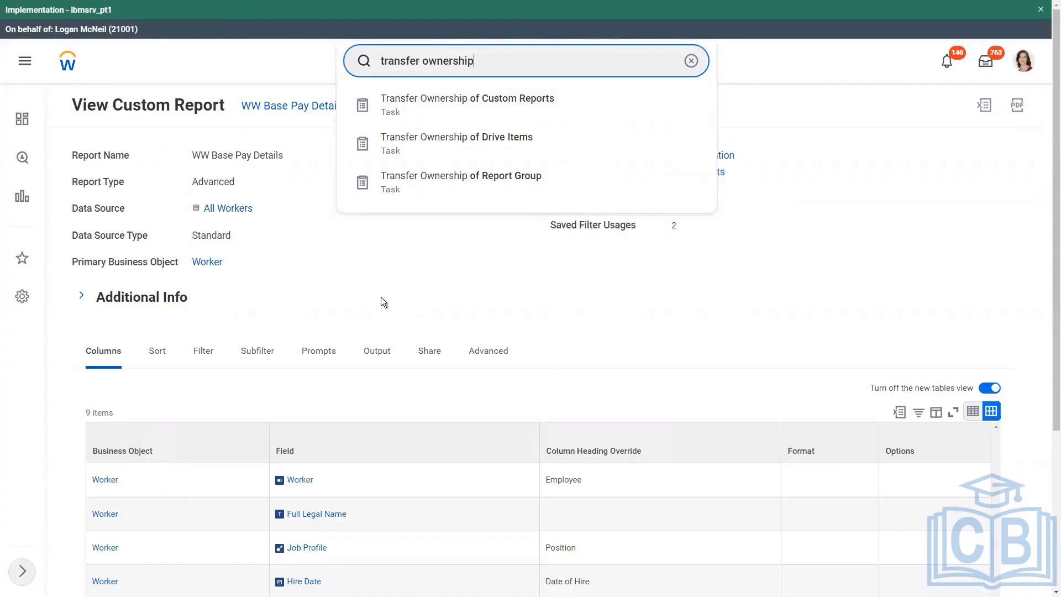
{"action": "left_click", "coordinate": [370, 279]}
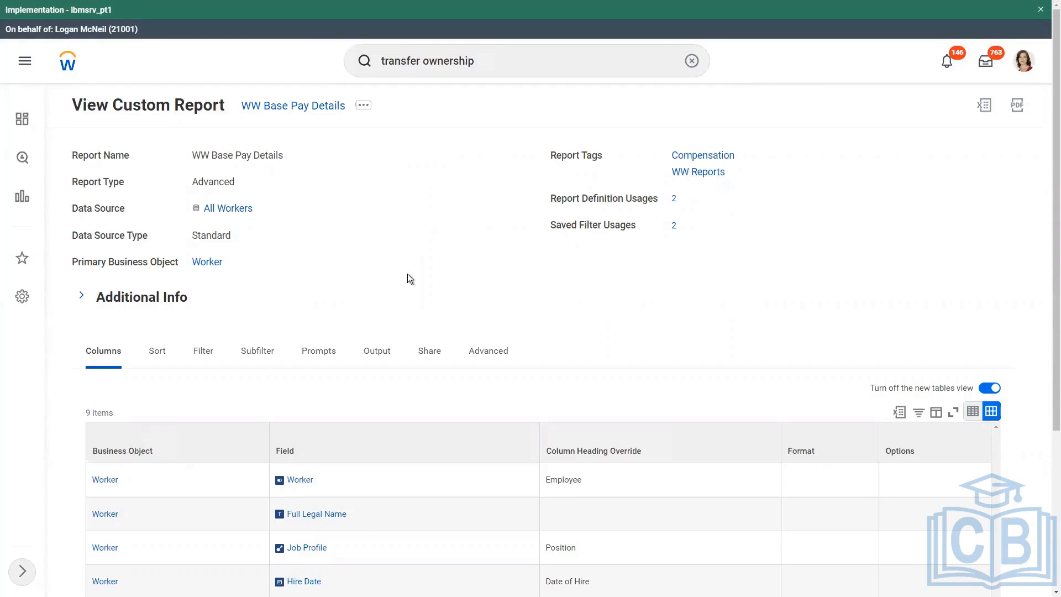
{"action": "left_click", "coordinate": [429, 351]}
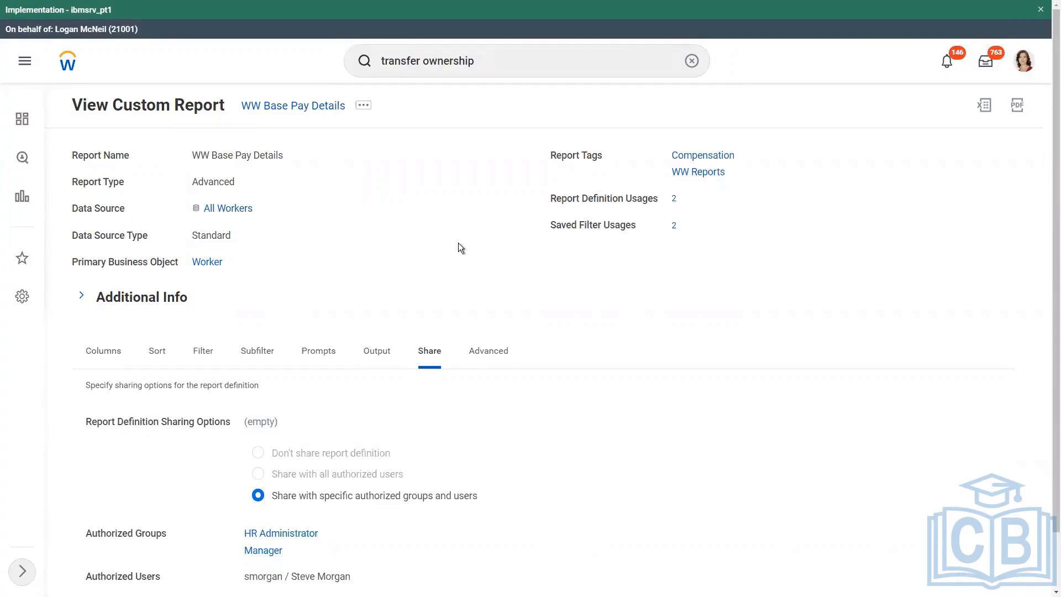
{"action": "scroll", "coordinate": [459, 247], "scroll_direction": "down", "scroll_amount": 2}
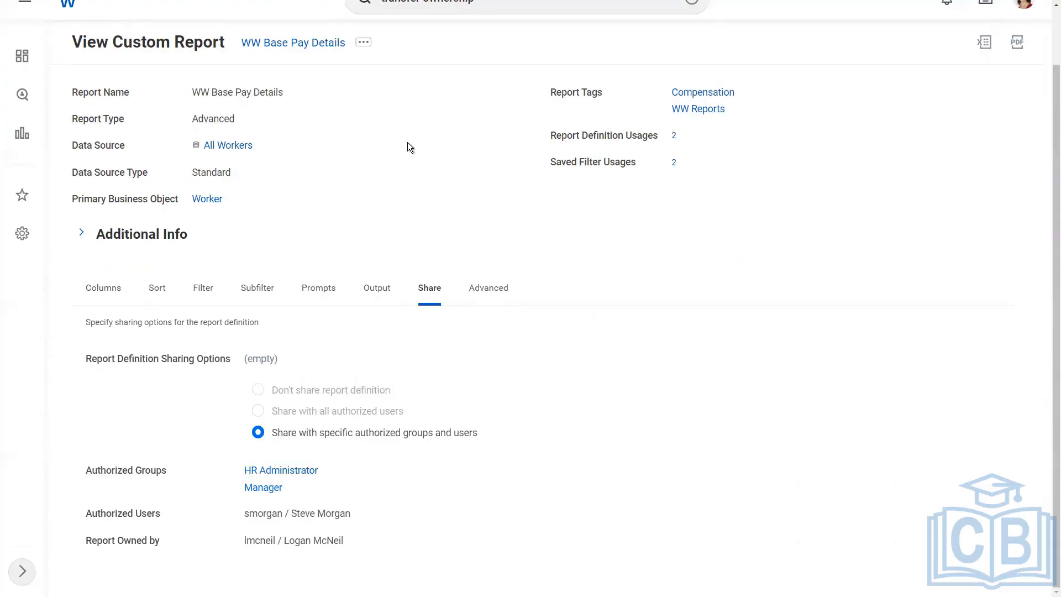